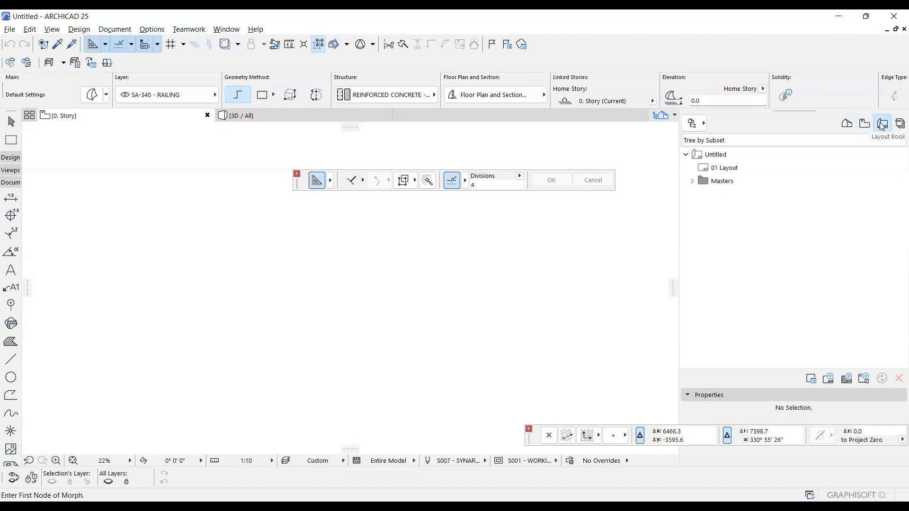
Keep the layout book organised as Tree by Subset and expand its Masters folder.
{"action": "left_click", "coordinate": [818, 141]}
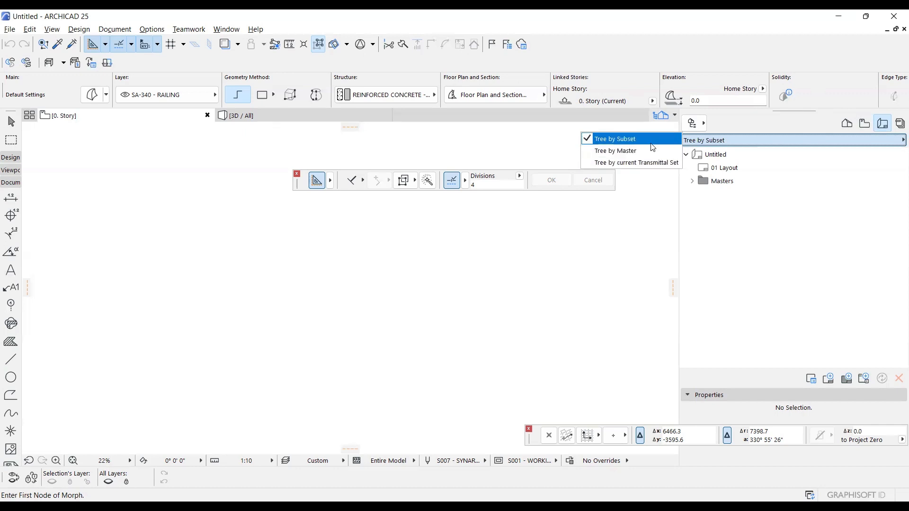
{"action": "left_click", "coordinate": [651, 143]}
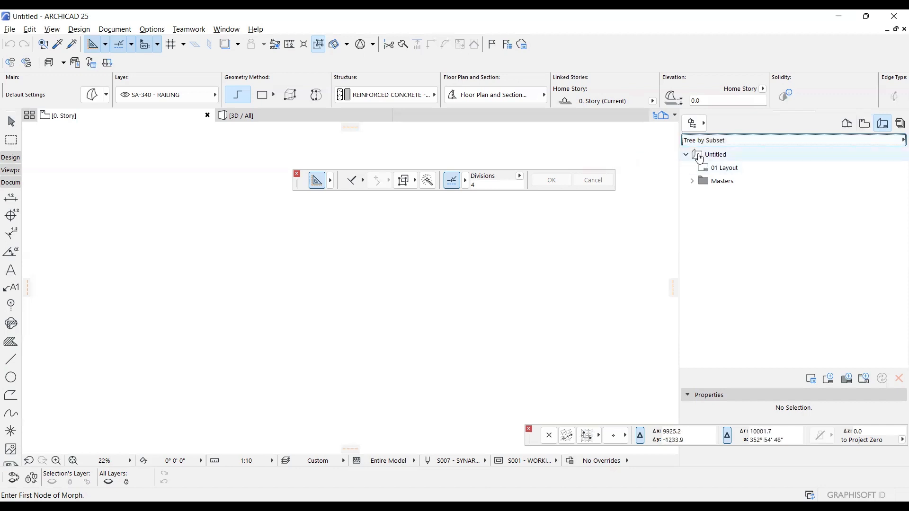
{"action": "left_click", "coordinate": [687, 156]}
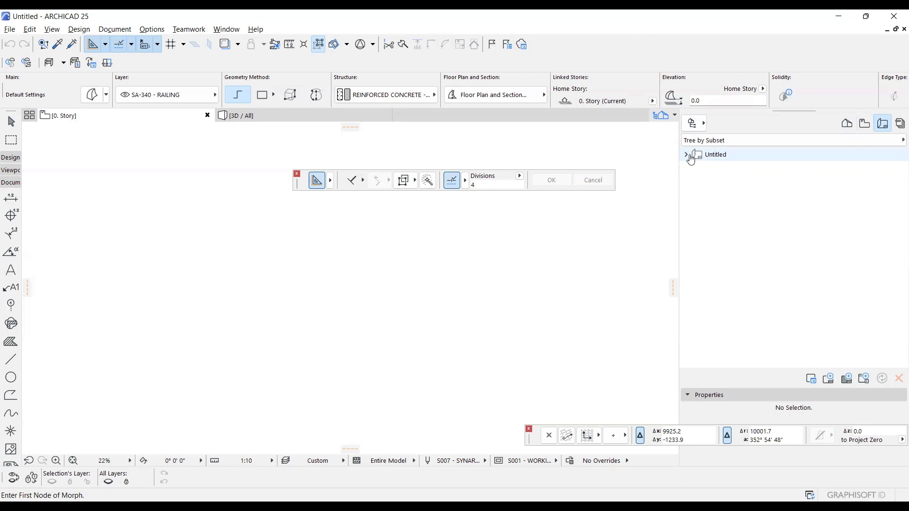
{"action": "left_click", "coordinate": [686, 156]}
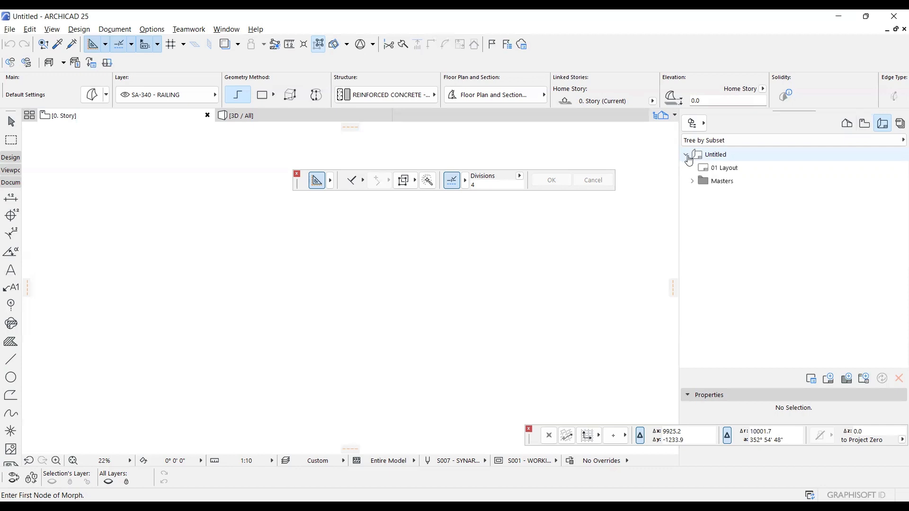
{"action": "left_click", "coordinate": [691, 182]}
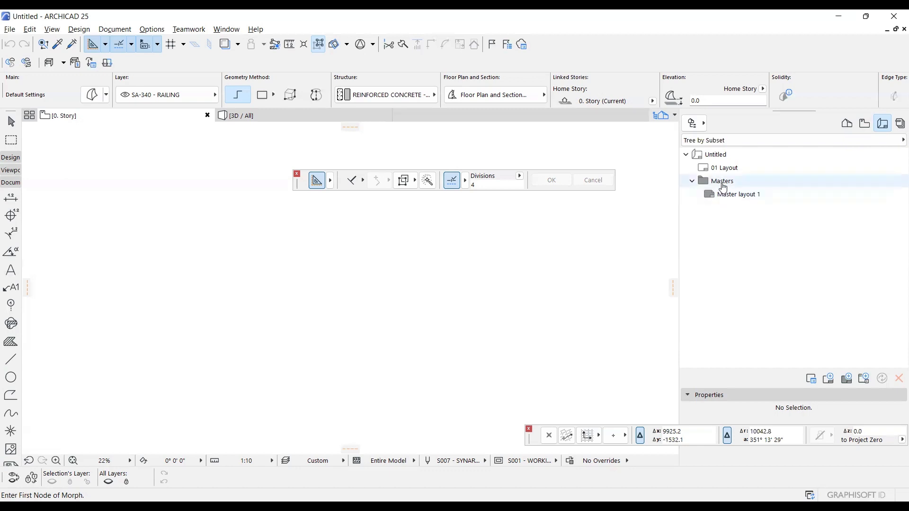
Start a new master layout in the Masters folder and set its size to A3 (ISO) - Metric.
{"action": "left_click", "coordinate": [721, 184]}
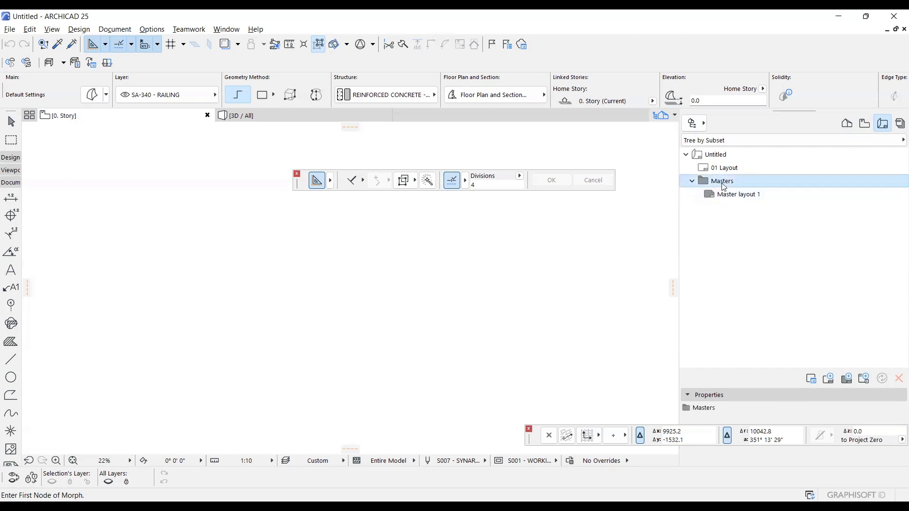
{"action": "right_click", "coordinate": [722, 183]}
{"action": "left_click", "coordinate": [758, 193]}
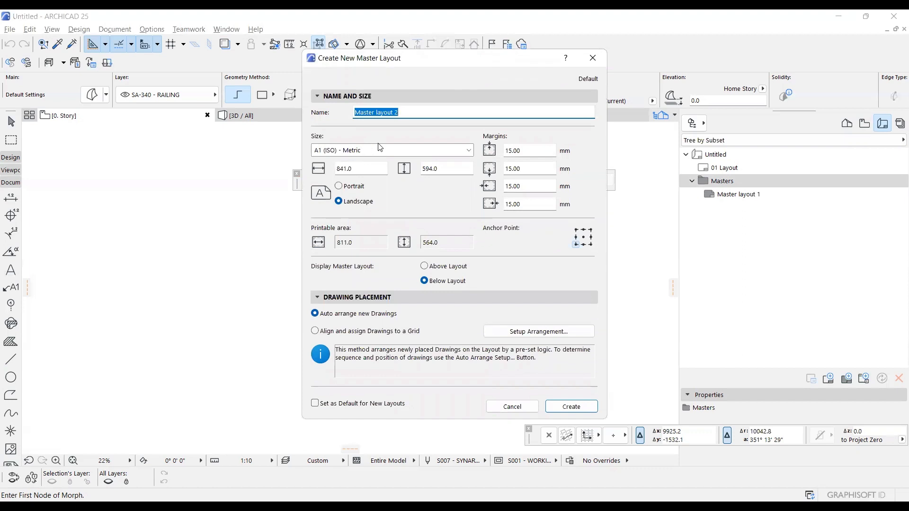
{"action": "double_click", "coordinate": [468, 151]}
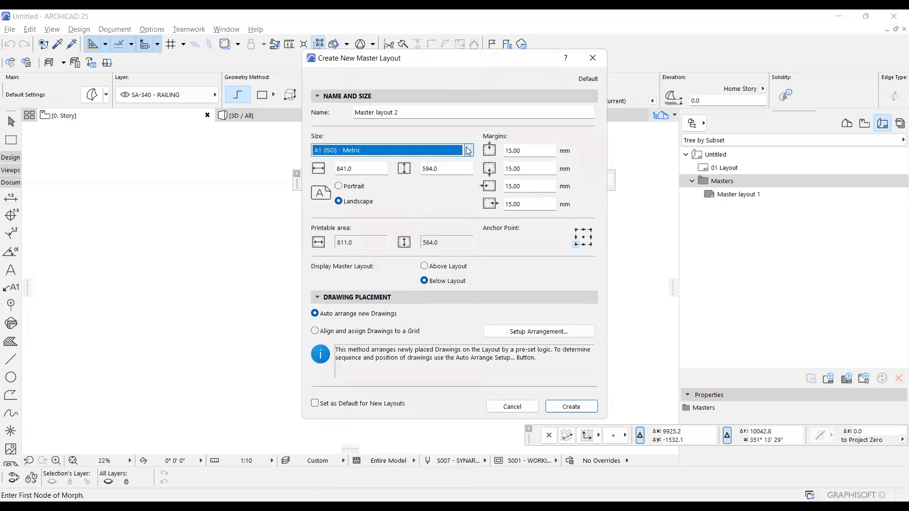
{"action": "left_click", "coordinate": [468, 152]}
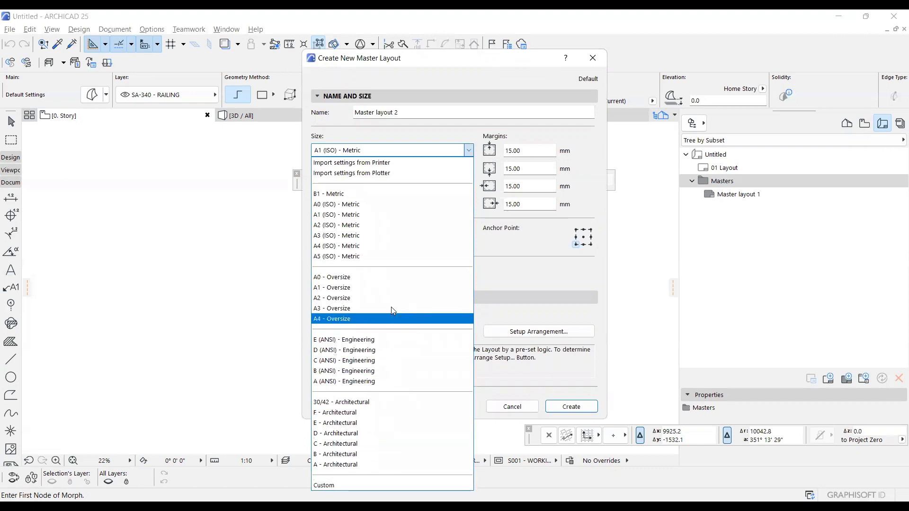
{"action": "left_click", "coordinate": [394, 237]}
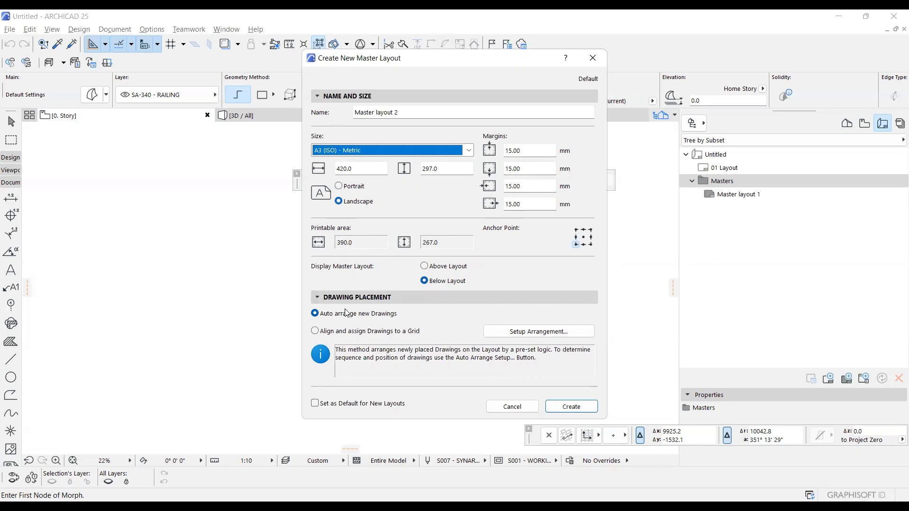
Name the master layout with the owner's surname followed by "- A3 - LANDSCAPE" and create it.
{"action": "left_click_drag", "start_coordinate": [411, 112], "coordinate": [307, 119]}
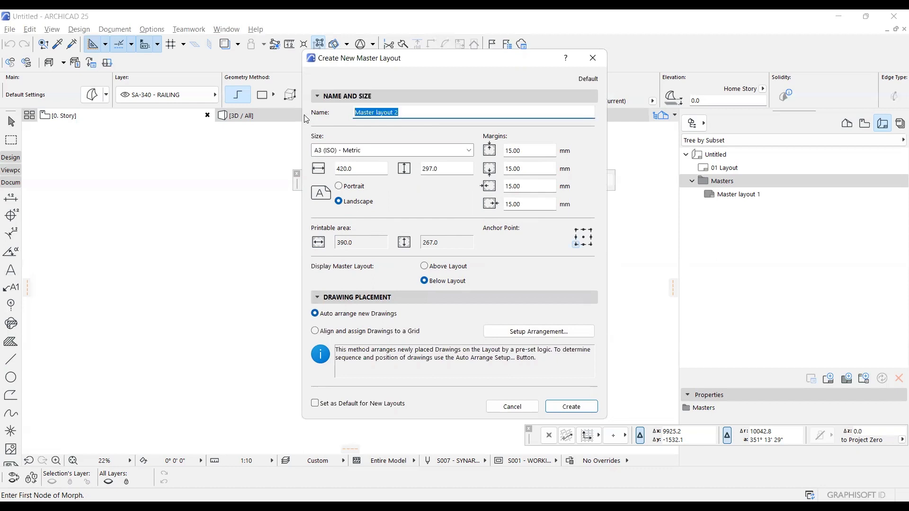
{"action": "type", "text": "OYUGA - A3 - LANDSC"}
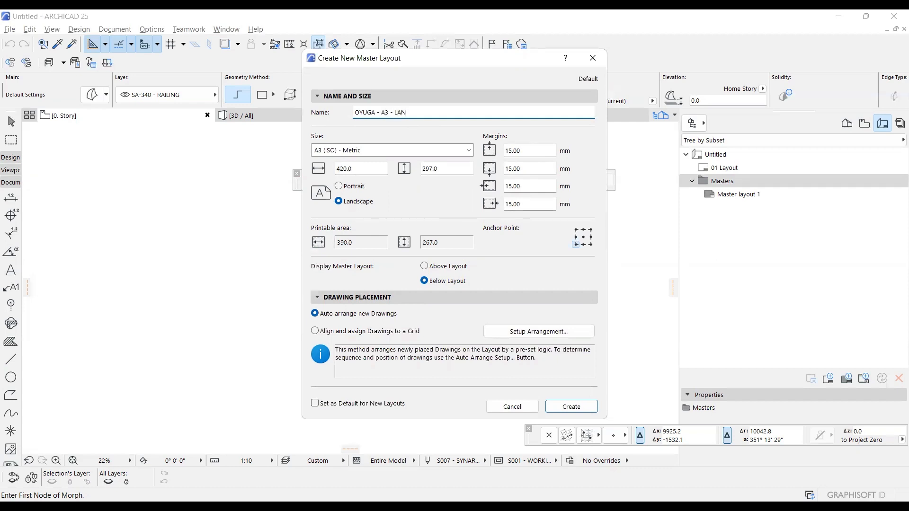
{"action": "type", "text": "APE"}
{"action": "left_click", "coordinate": [576, 409]}
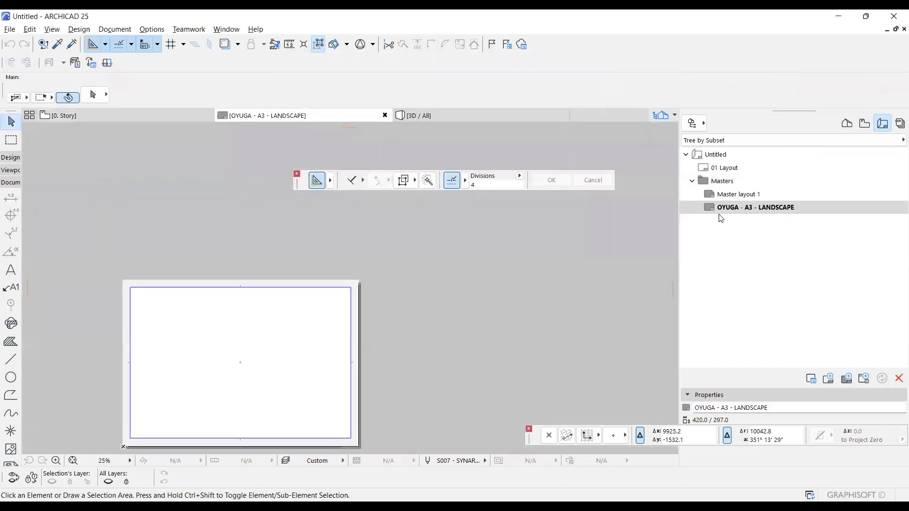
Measure the height of the full sheet and of the printable area along their left edges.
{"action": "scroll", "coordinate": [559, 223], "scroll_direction": "down", "scroll_amount": 3}
{"action": "scroll", "coordinate": [392, 320], "scroll_direction": "up", "scroll_amount": 5}
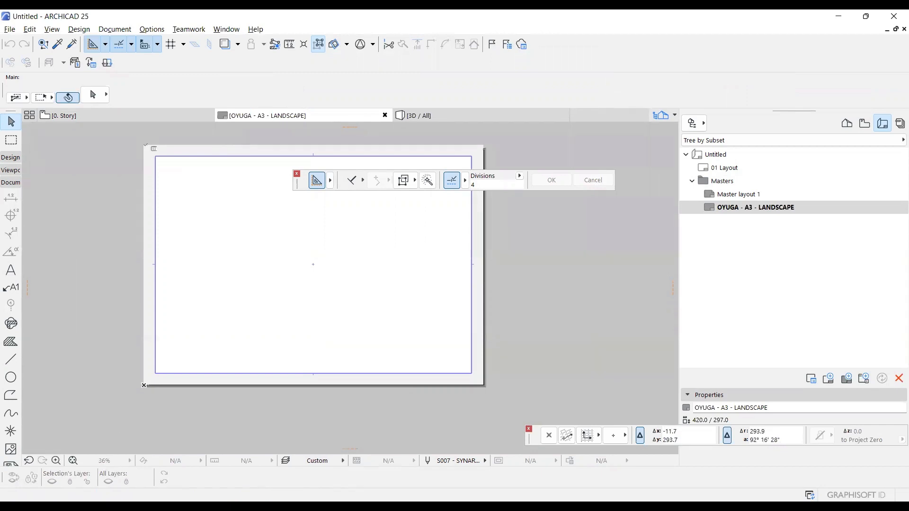
{"action": "left_click", "coordinate": [145, 145]}
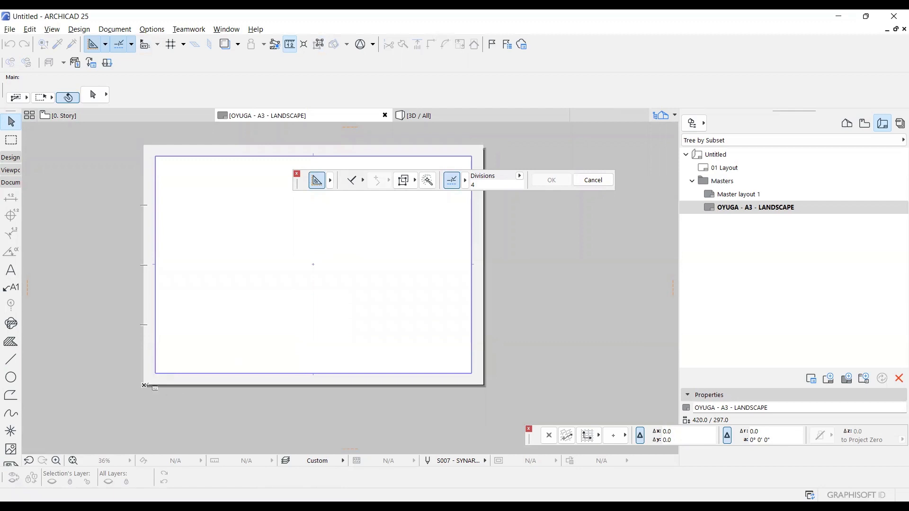
{"action": "left_click", "coordinate": [144, 386]}
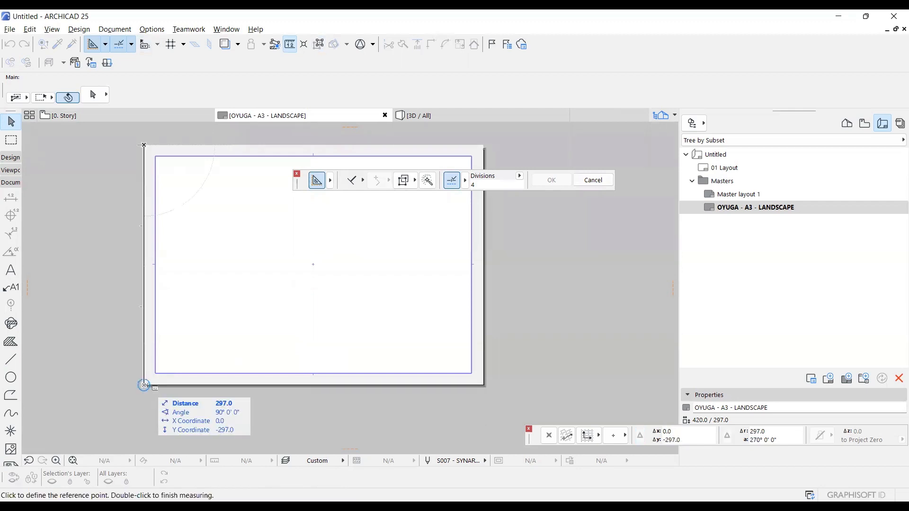
{"action": "key", "text": "Escape"}
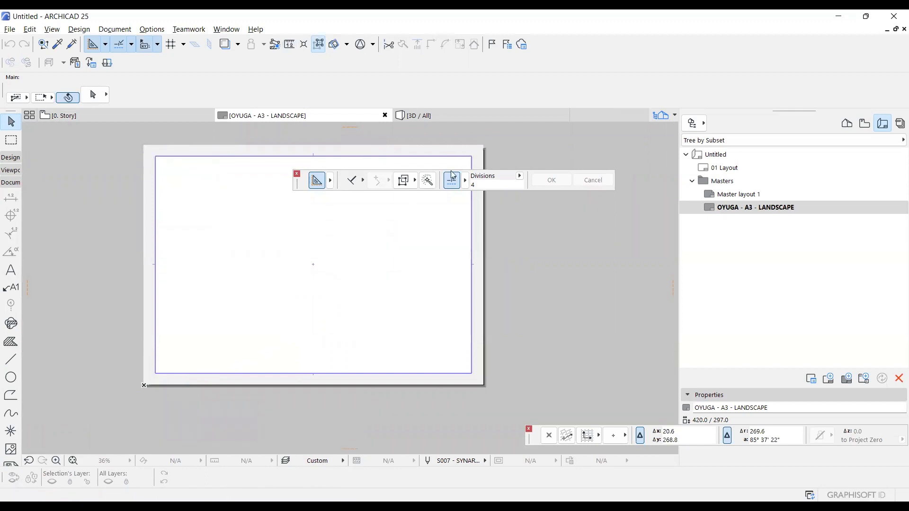
{"action": "right_click", "coordinate": [163, 374]}
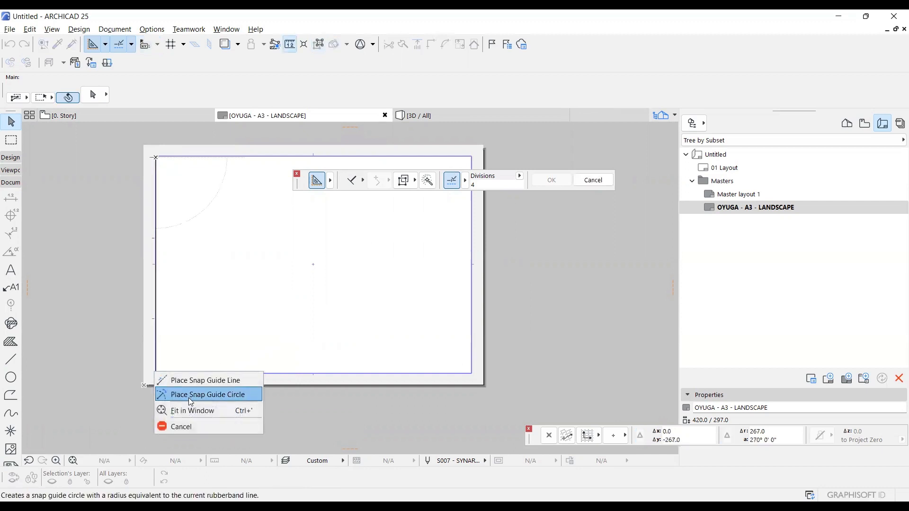
{"action": "left_click", "coordinate": [207, 427]}
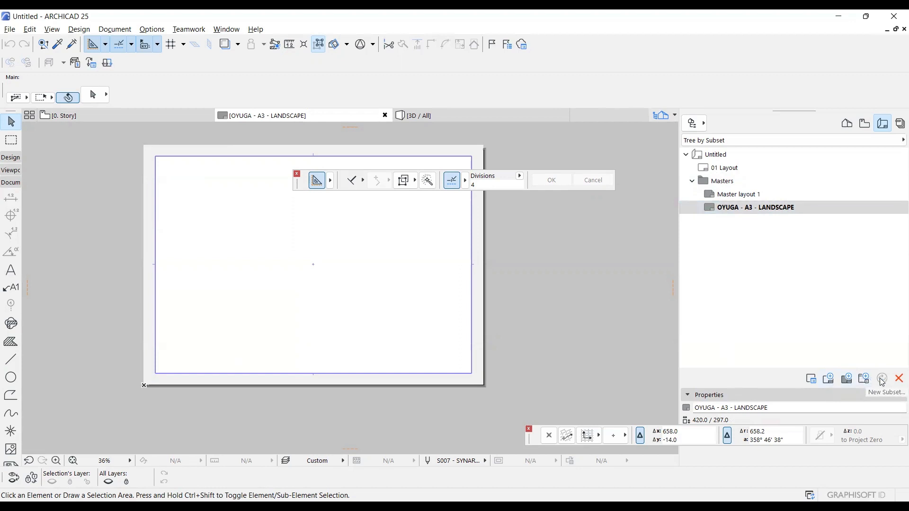
Import the A3 landscape master layout's page settings from the Microsoft Print to PDF printer, using A3 paper.
{"action": "left_click", "coordinate": [810, 380]}
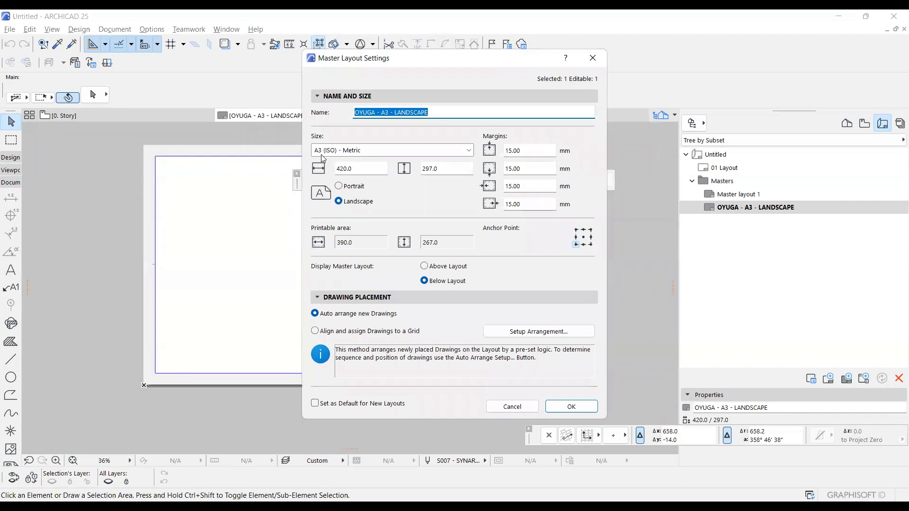
{"action": "left_click", "coordinate": [470, 151]}
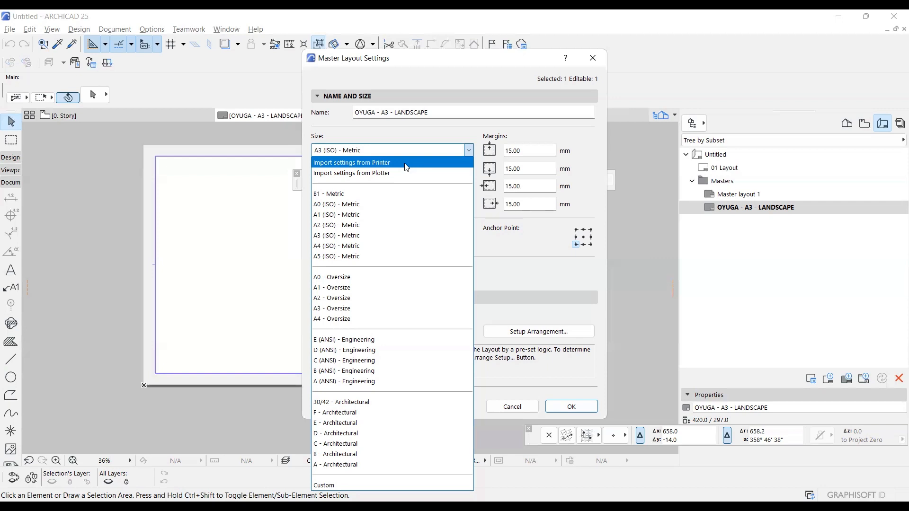
{"action": "left_click", "coordinate": [406, 168]}
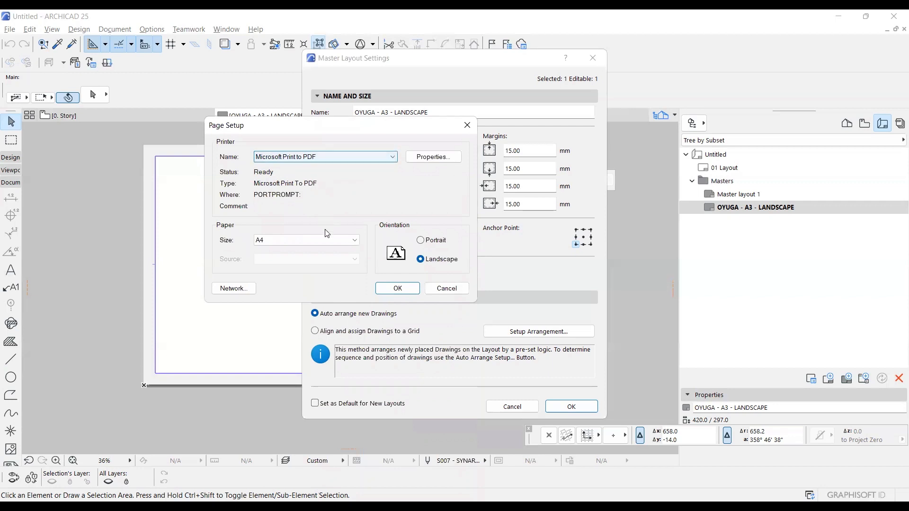
{"action": "left_click", "coordinate": [354, 240]}
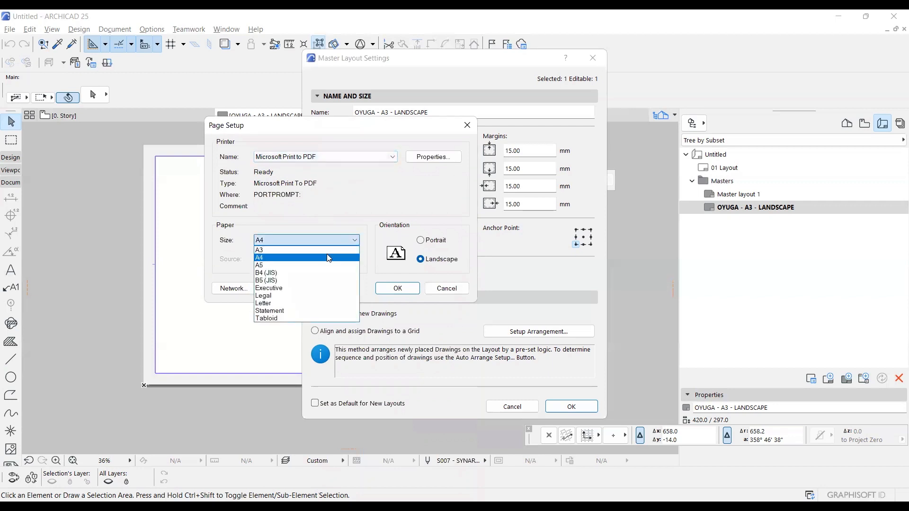
{"action": "left_click", "coordinate": [334, 250]}
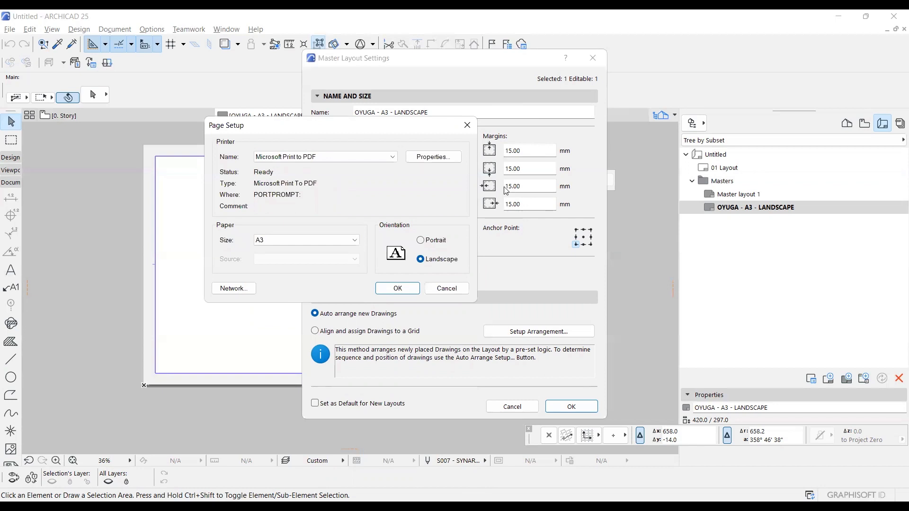
{"action": "left_click", "coordinate": [388, 292]}
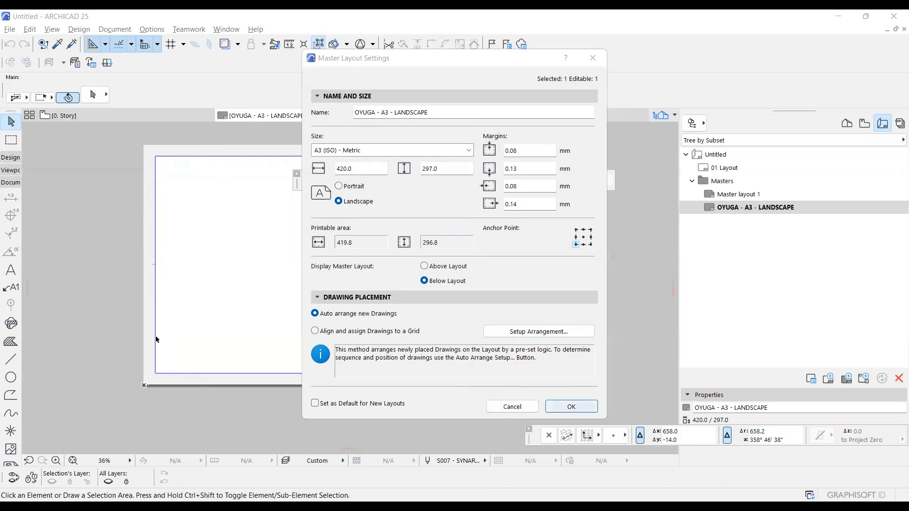
{"action": "left_click", "coordinate": [567, 408]}
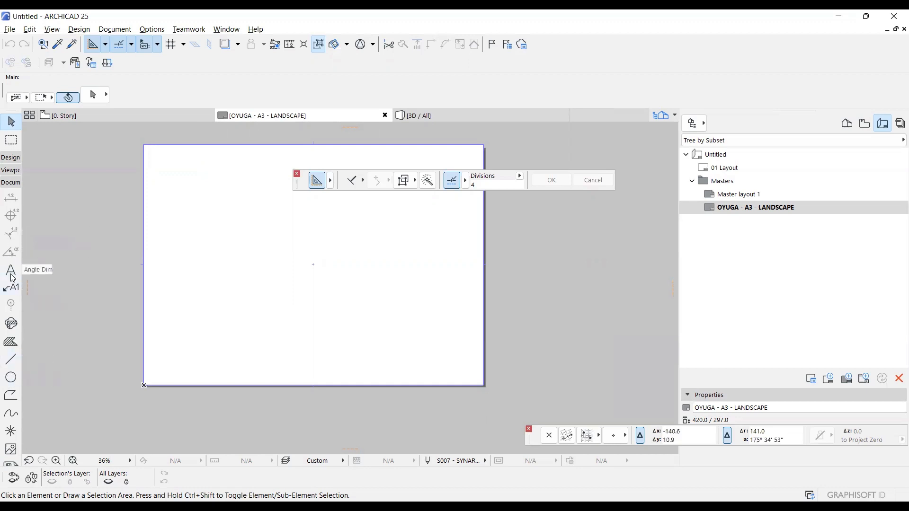
Set the Line tool's default pen to black pen 8, 0.80 mm.
{"action": "left_click", "coordinate": [11, 359]}
{"action": "double_click", "coordinate": [11, 359]}
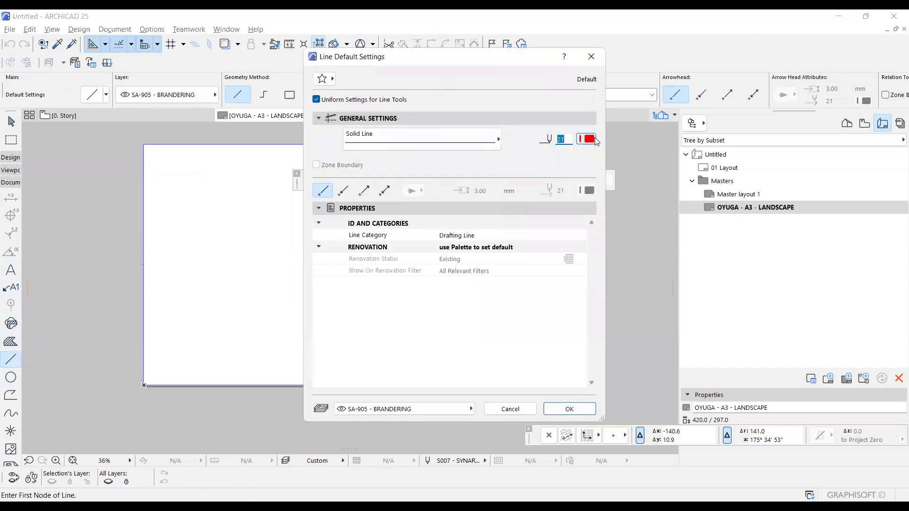
{"action": "left_click", "coordinate": [587, 139]}
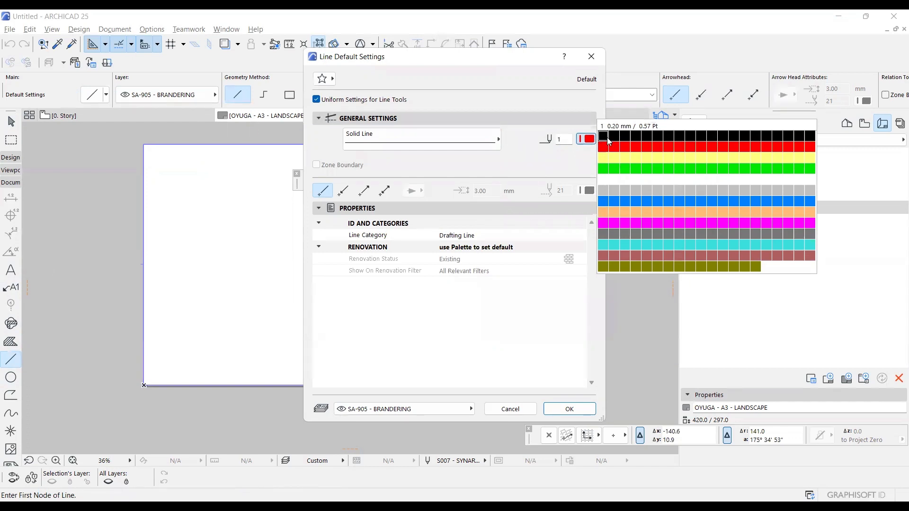
{"action": "left_click", "coordinate": [679, 138]}
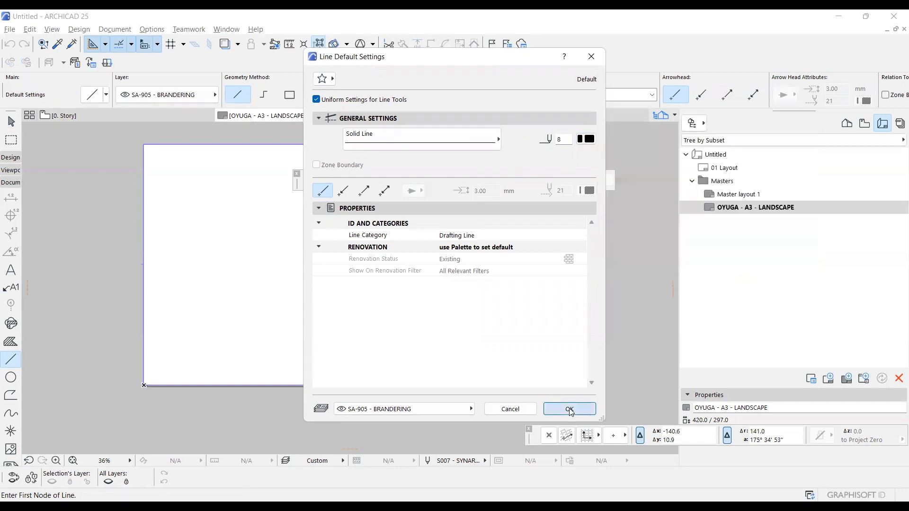
{"action": "left_click", "coordinate": [570, 409]}
Draw a rectangular line border of about 420 × 297 mm along the printable area, from its lower-left to its upper-right corner.
{"action": "scroll", "coordinate": [106, 355], "scroll_direction": "up", "scroll_amount": 10}
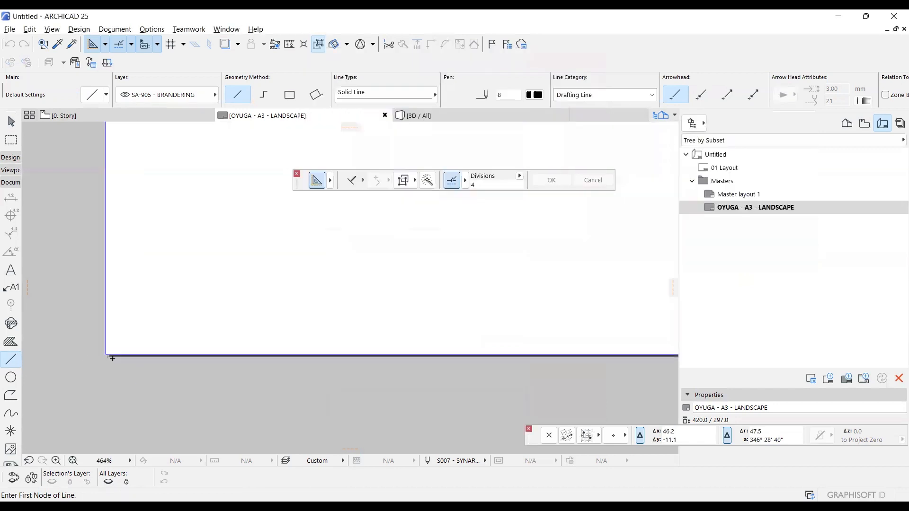
{"action": "left_click", "coordinate": [106, 354]}
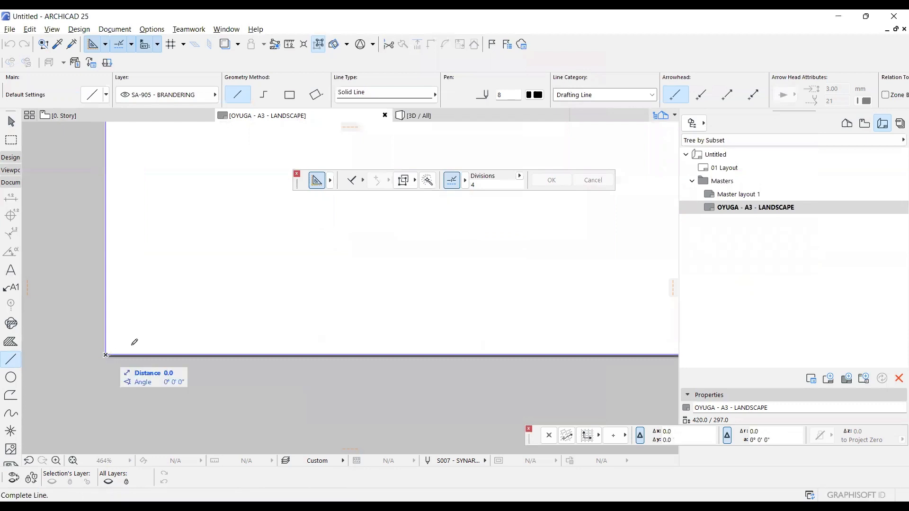
{"action": "left_click", "coordinate": [289, 94]}
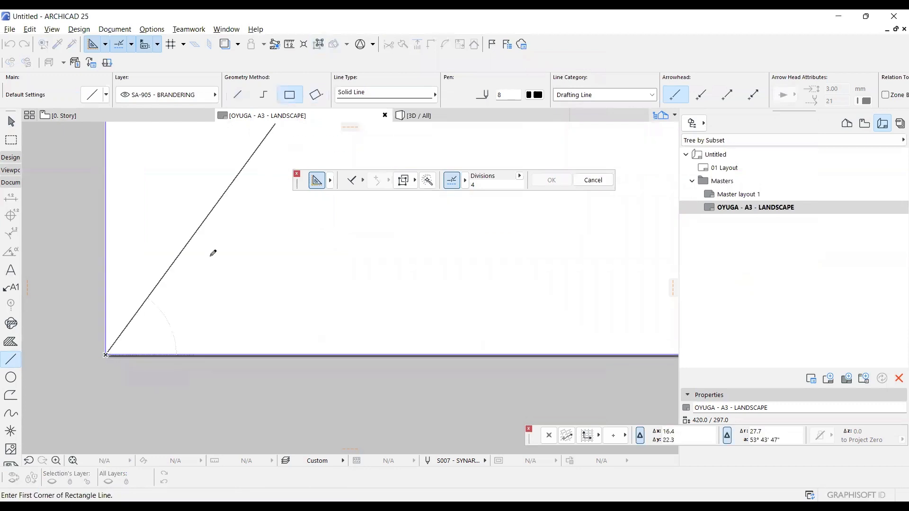
{"action": "left_click", "coordinate": [159, 347]}
{"action": "scroll", "coordinate": [159, 347], "scroll_direction": "down", "scroll_amount": 10}
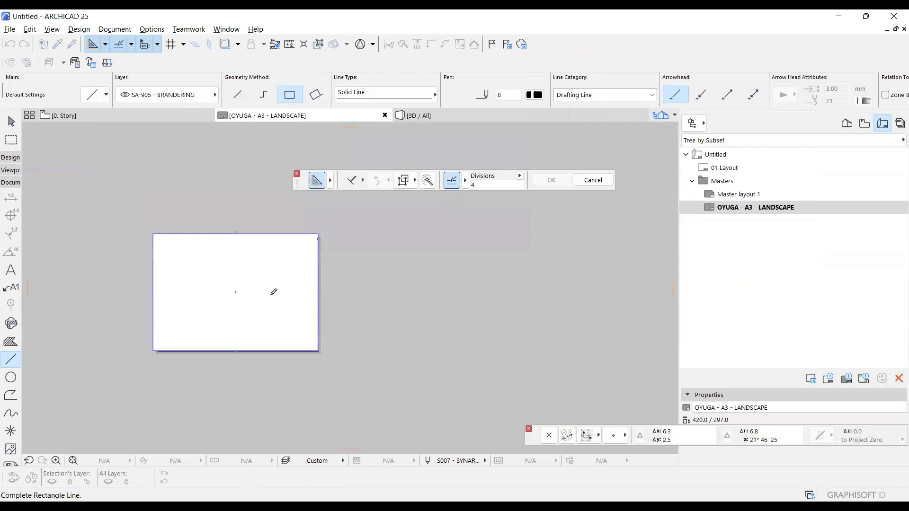
{"action": "left_click", "coordinate": [319, 234]}
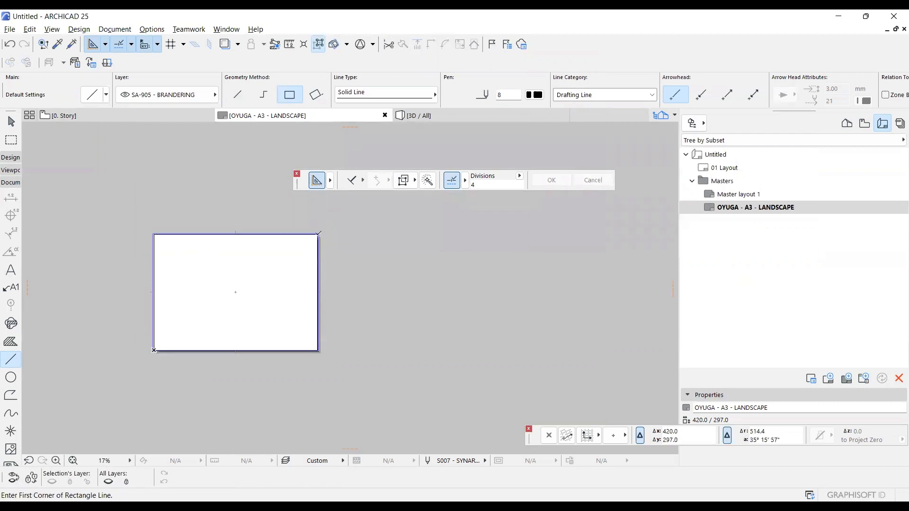
{"action": "scroll", "coordinate": [318, 234], "scroll_direction": "up", "scroll_amount": 3}
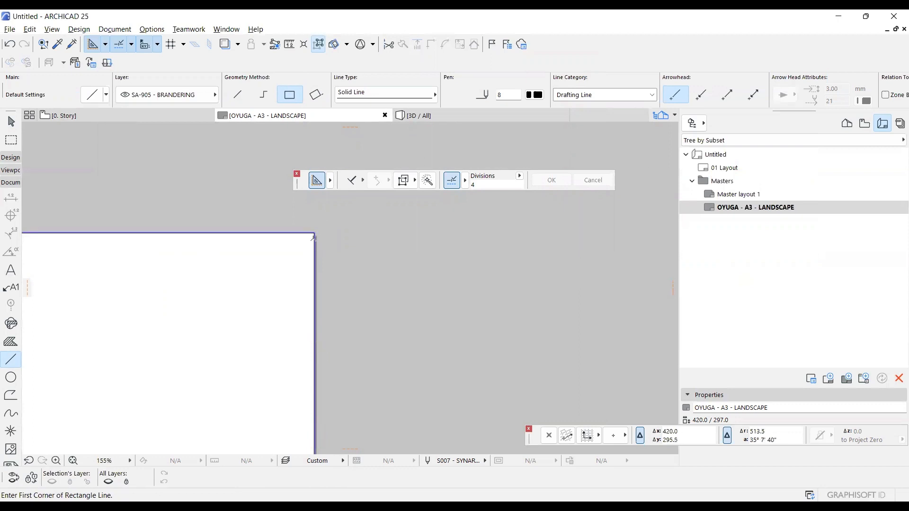
Offset the whole rectangular line border 10 mm inward from the sheet edges.
{"action": "left_click", "coordinate": [314, 237], "text": "shift"}
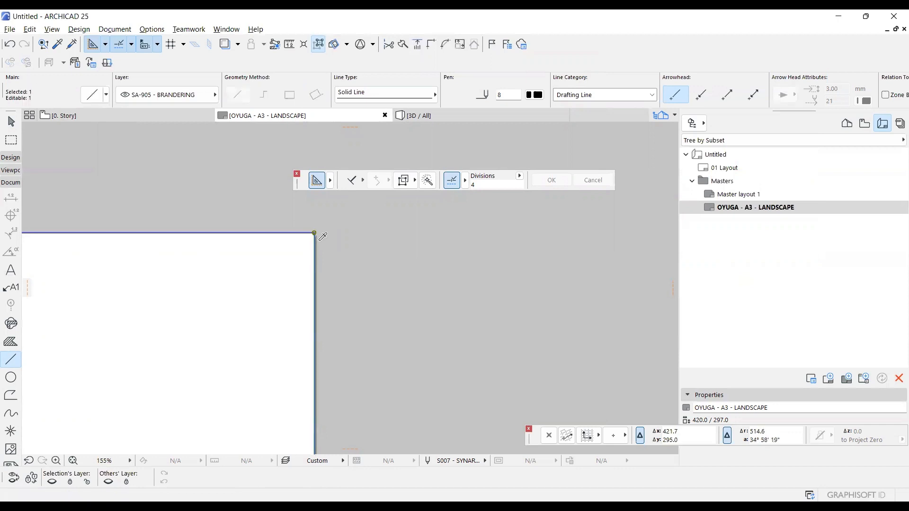
{"action": "key", "text": "alt+g"}
{"action": "key", "text": "alt+g"}
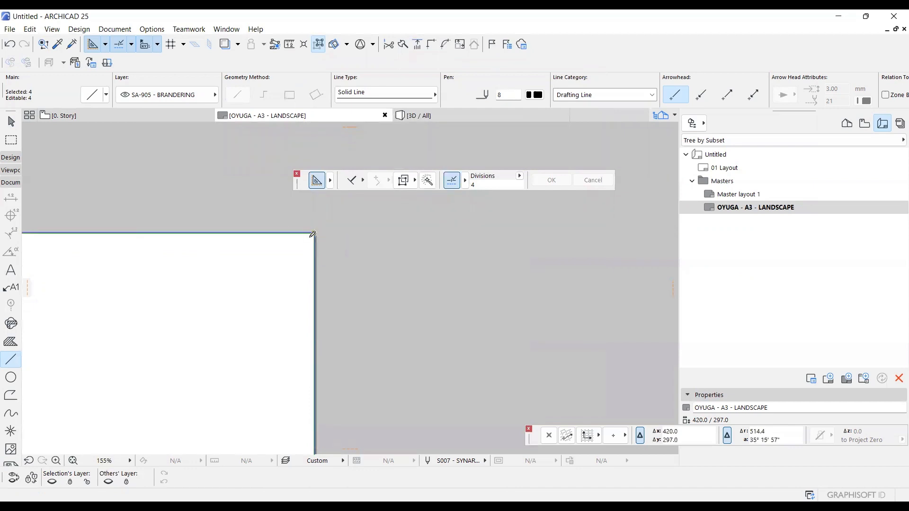
{"action": "left_click", "coordinate": [84, 130]}
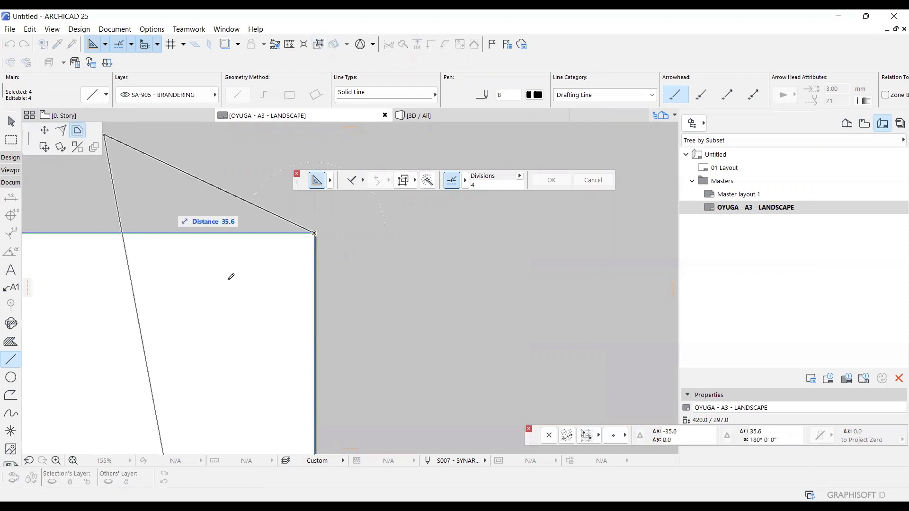
{"action": "type", "text": "10"}
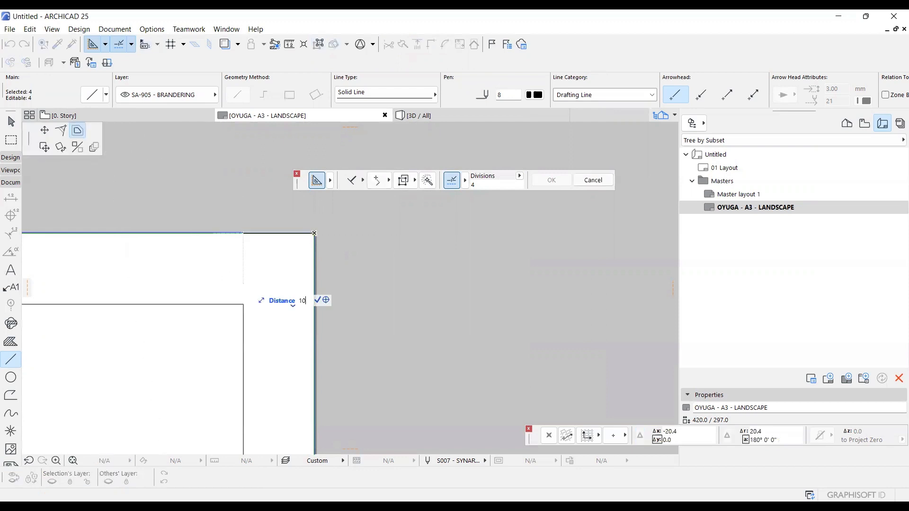
{"action": "key", "text": "Return"}
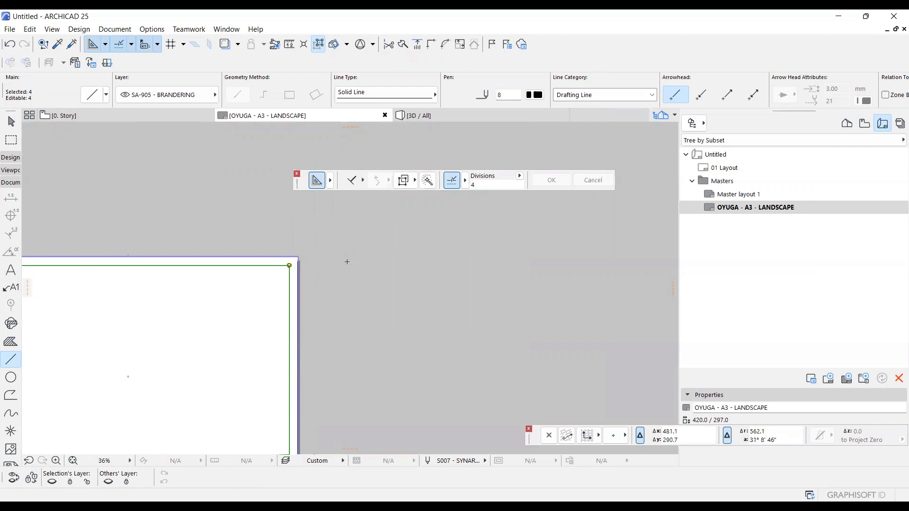
{"action": "scroll", "coordinate": [347, 260], "scroll_direction": "down", "scroll_amount": 3}
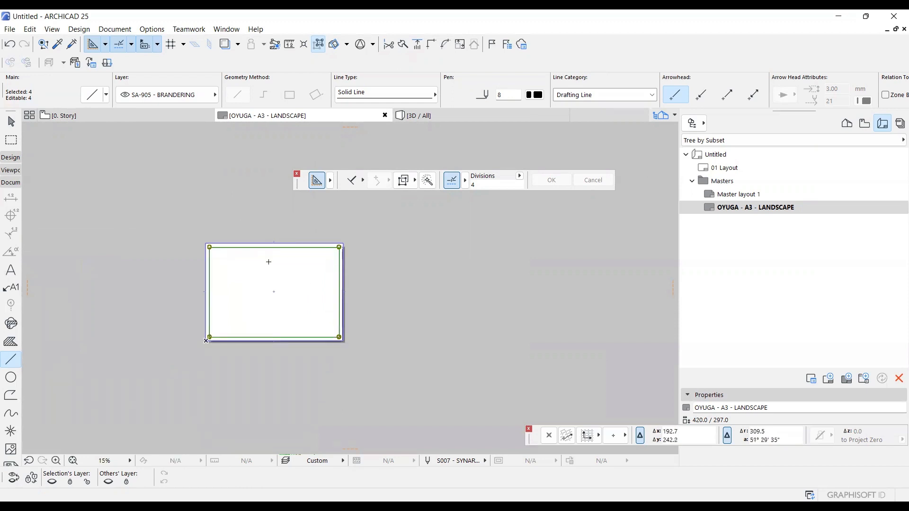
{"action": "scroll", "coordinate": [340, 248], "scroll_direction": "up", "scroll_amount": 5}
{"action": "scroll", "coordinate": [378, 280], "scroll_direction": "up", "scroll_amount": 7}
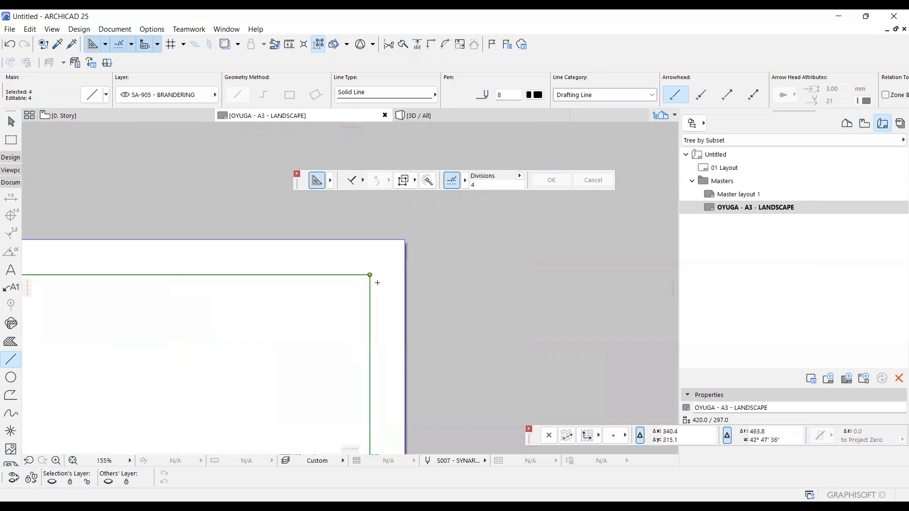
{"action": "key", "text": "Escape"}
Turn on True Line Weight display for the master layout.
{"action": "scroll", "coordinate": [343, 251], "scroll_direction": "up", "scroll_amount": 3}
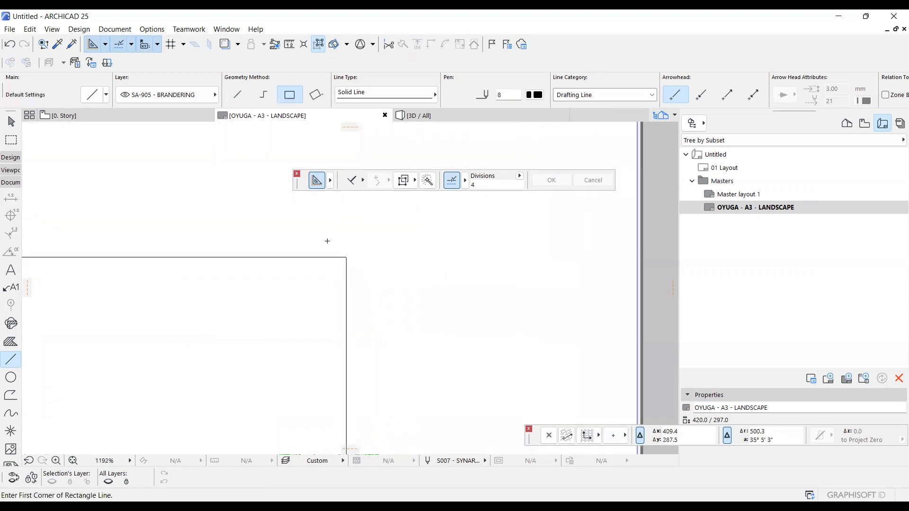
{"action": "right_click", "coordinate": [294, 289]}
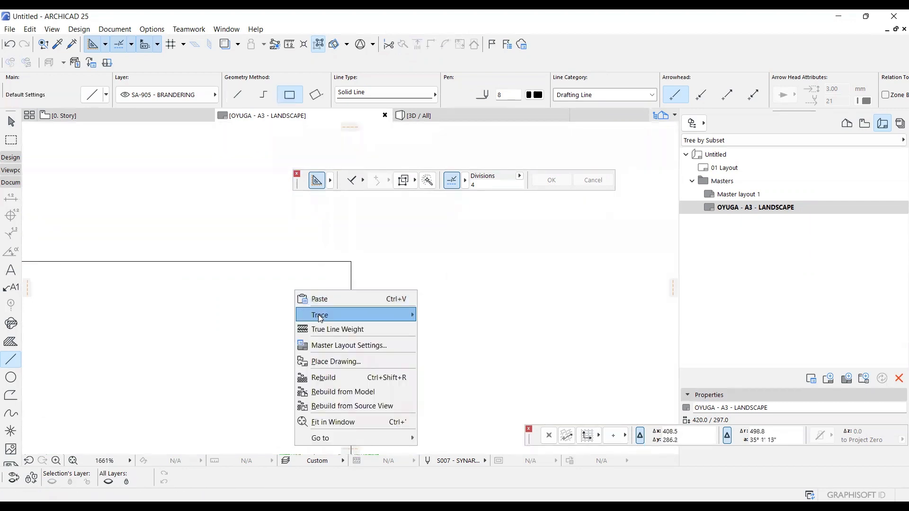
{"action": "left_click", "coordinate": [322, 328]}
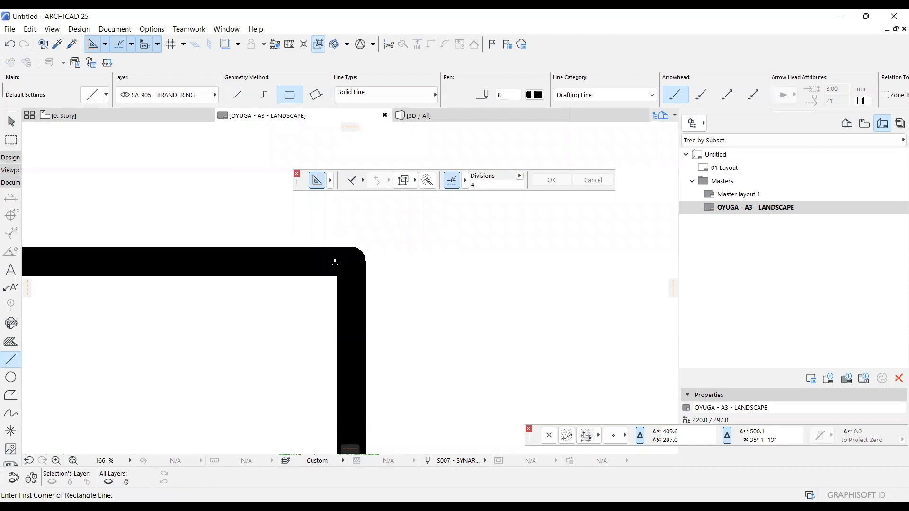
Give the four border lines arrowheads at both ends, using the perpendicular end-bar style.
{"action": "left_click", "coordinate": [334, 262], "text": "shift"}
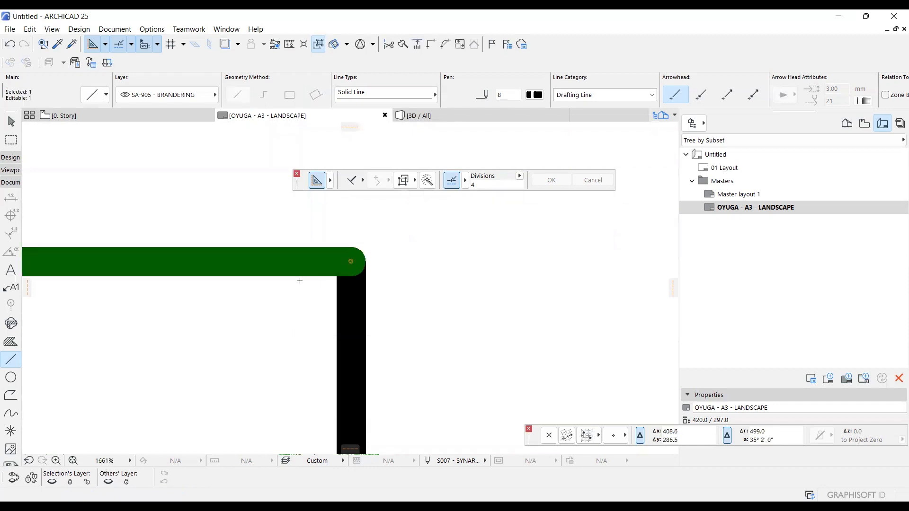
{"action": "key", "text": "ctrl+a"}
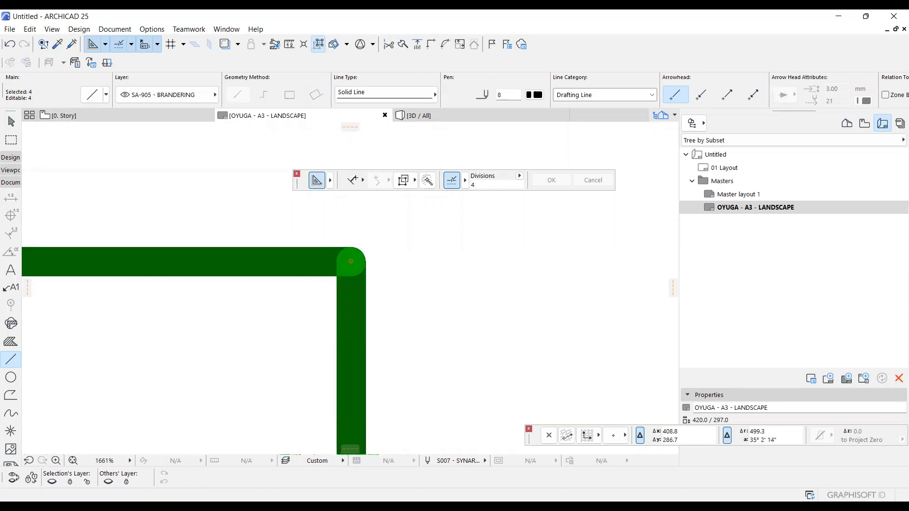
{"action": "key", "text": "ctrl+t"}
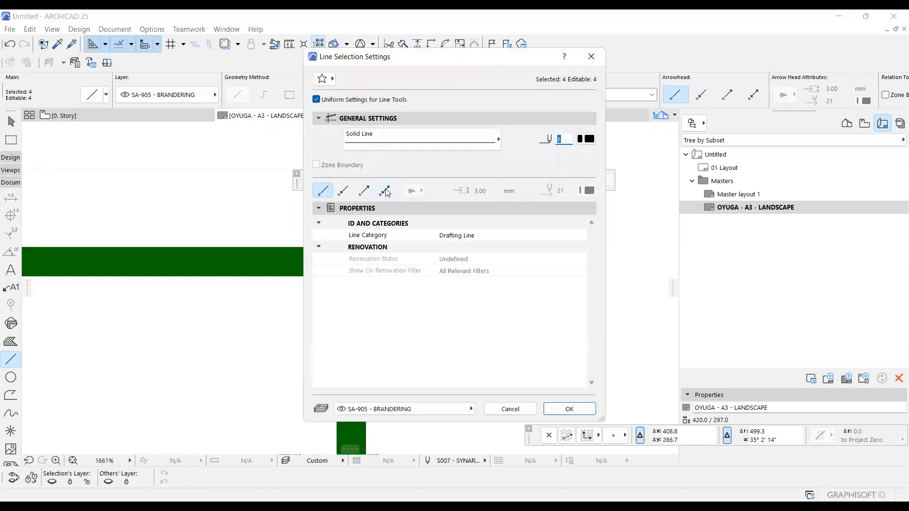
{"action": "left_click", "coordinate": [386, 190]}
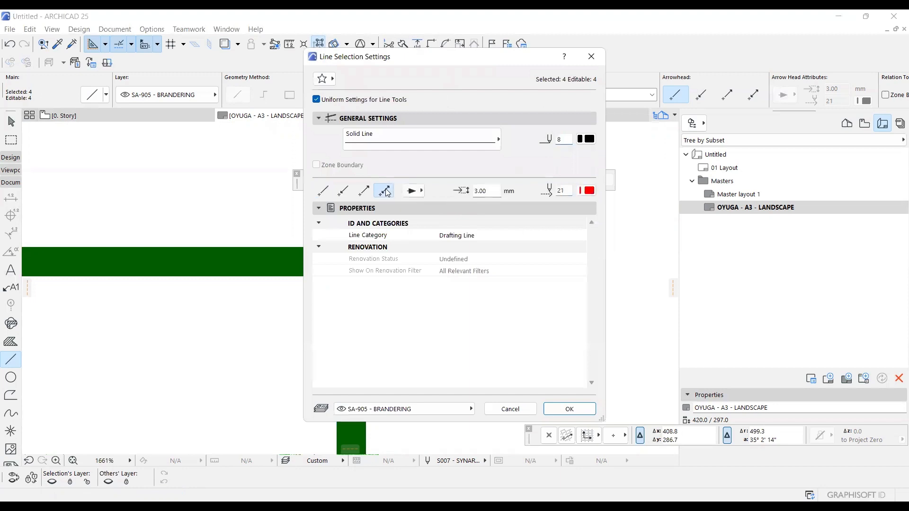
{"action": "left_click", "coordinate": [414, 192]}
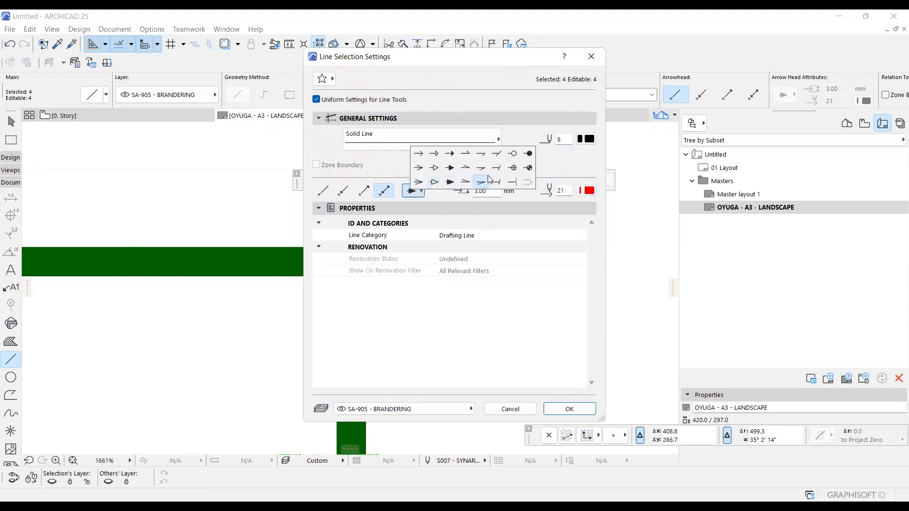
{"action": "left_click", "coordinate": [513, 184]}
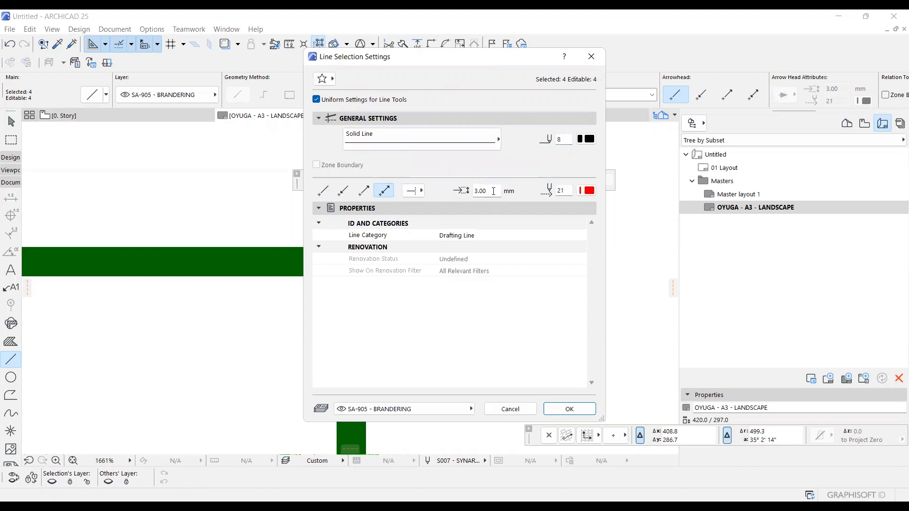
Set the border lines' arrowhead size to 1 mm and the arrowhead pen to black pen 8, 0.80 mm.
{"action": "double_click", "coordinate": [472, 191]}
{"action": "type", "text": "1"}
{"action": "left_click", "coordinate": [587, 190]}
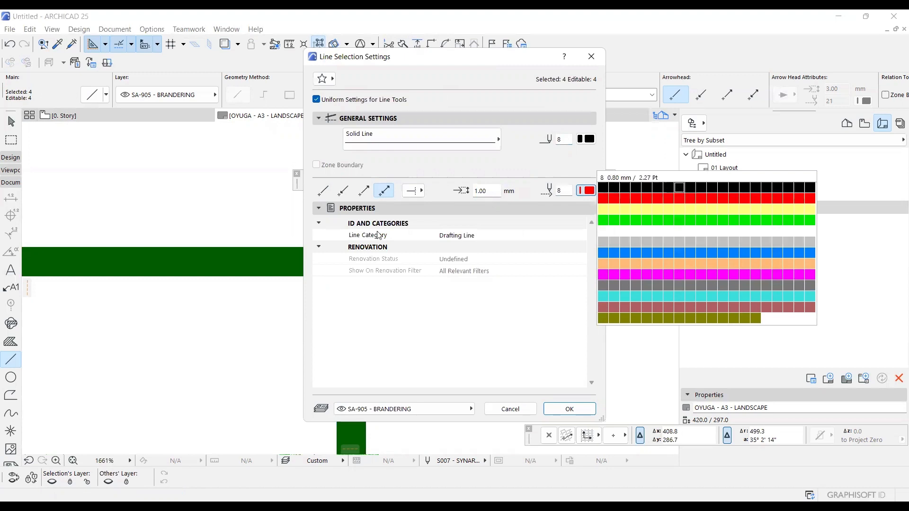
{"action": "left_click", "coordinate": [679, 188]}
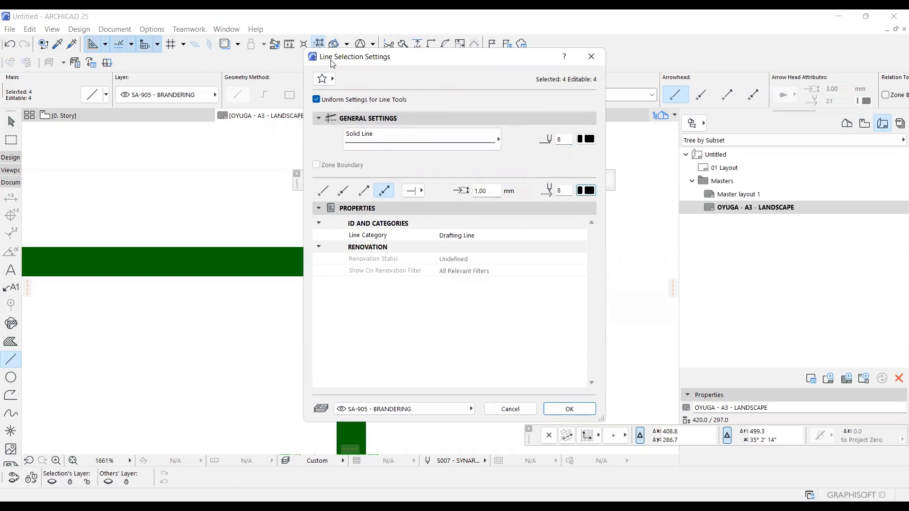
{"action": "left_click_drag", "start_coordinate": [333, 65], "coordinate": [443, 123]}
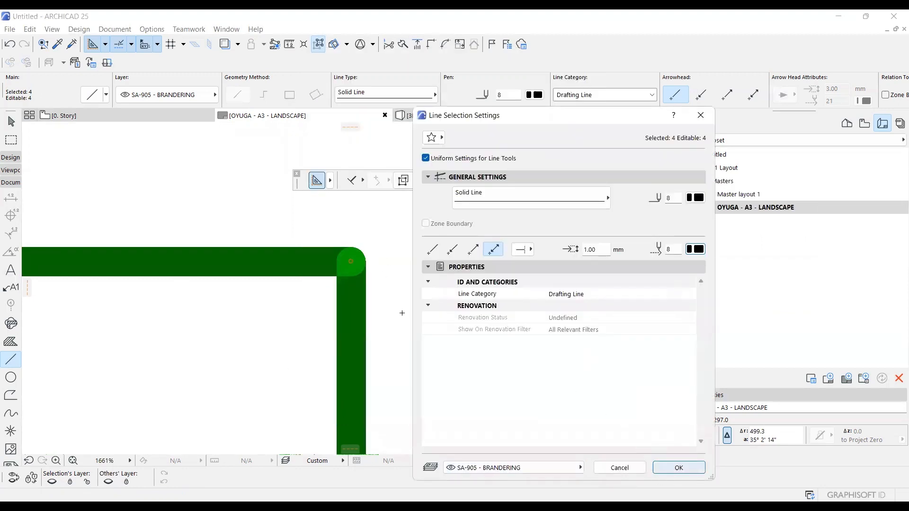
{"action": "key", "text": "Return"}
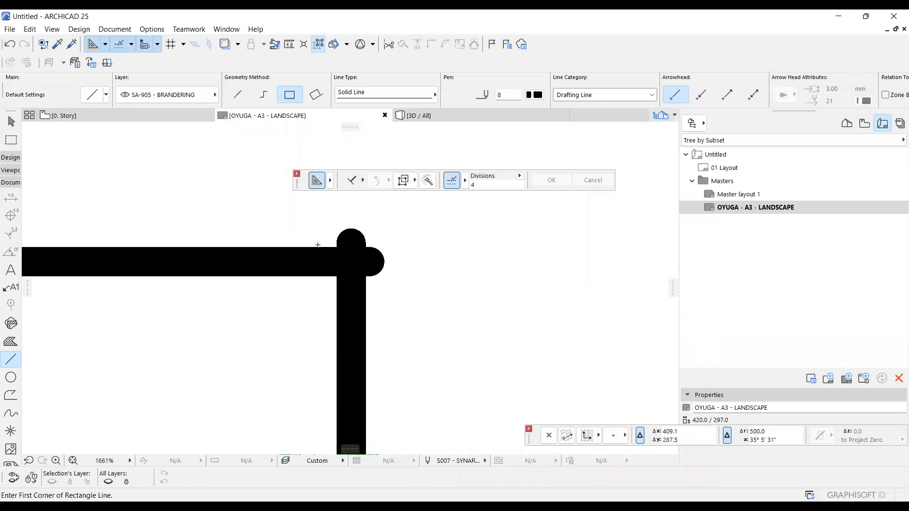
{"action": "scroll", "coordinate": [318, 244], "scroll_direction": "down", "scroll_amount": 15}
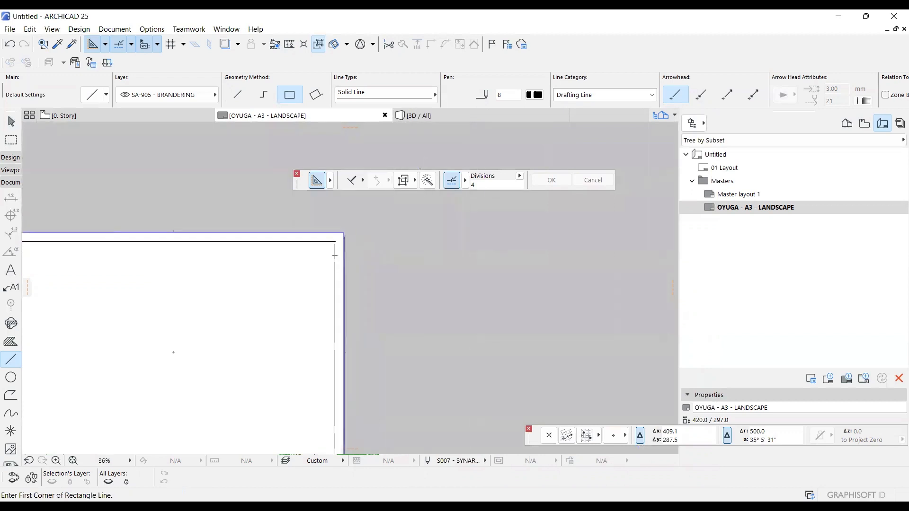
{"action": "scroll", "coordinate": [334, 255], "scroll_direction": "down", "scroll_amount": 2}
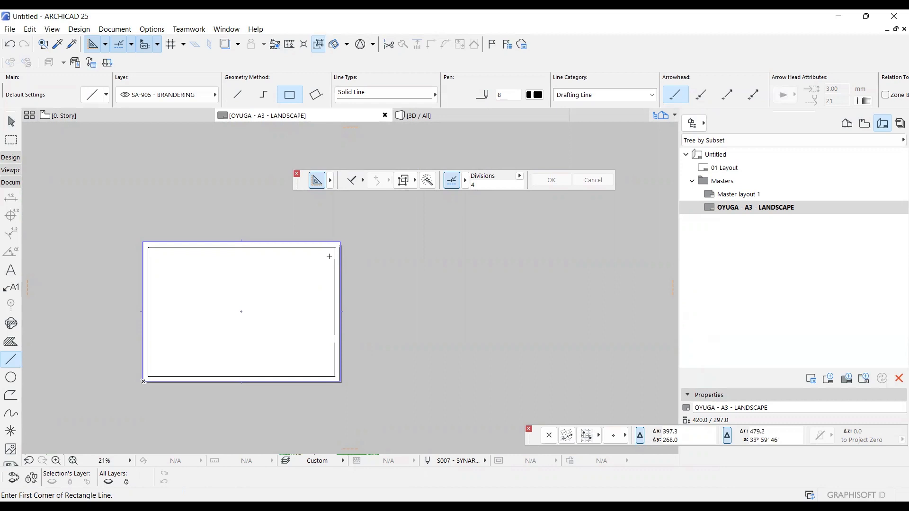
{"action": "scroll", "coordinate": [174, 393], "scroll_direction": "up", "scroll_amount": 5}
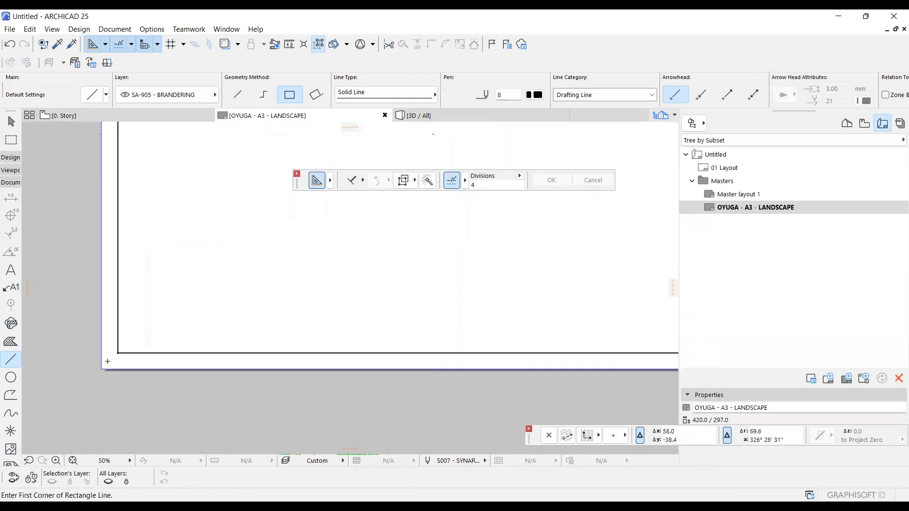
{"action": "scroll", "coordinate": [111, 359], "scroll_direction": "up", "scroll_amount": 6}
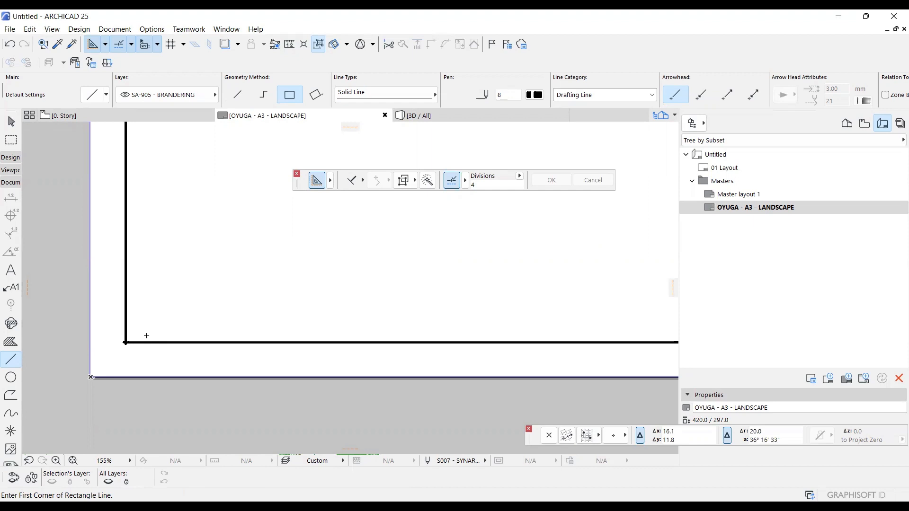
{"action": "scroll", "coordinate": [147, 337], "scroll_direction": "up", "scroll_amount": 7}
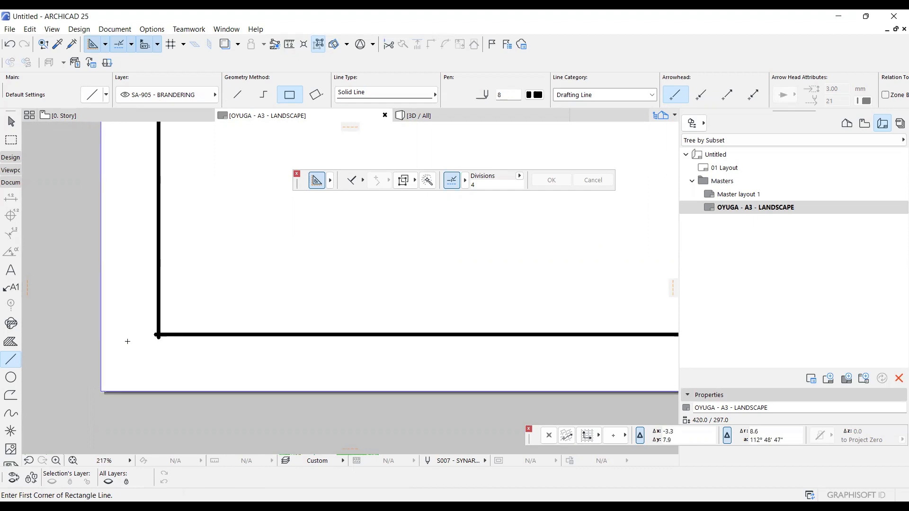
{"action": "left_click", "coordinate": [180, 326]}
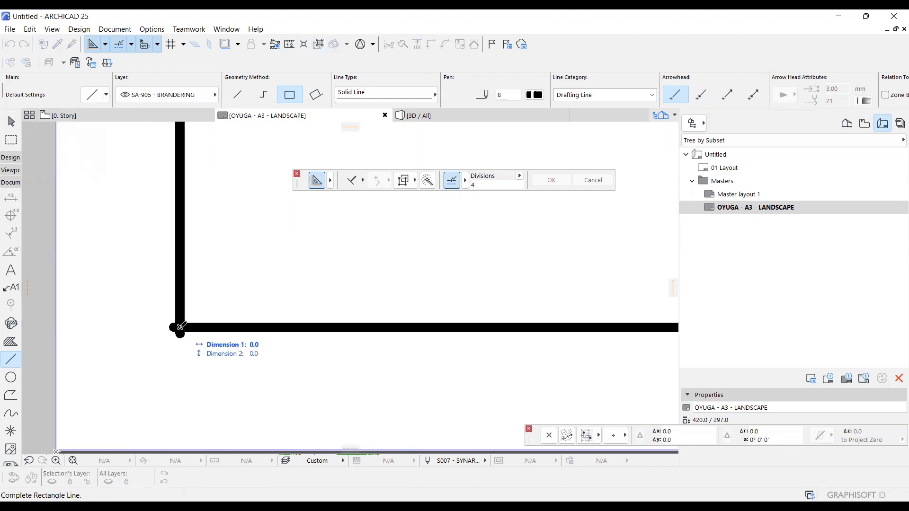
{"action": "left_click", "coordinate": [317, 94]}
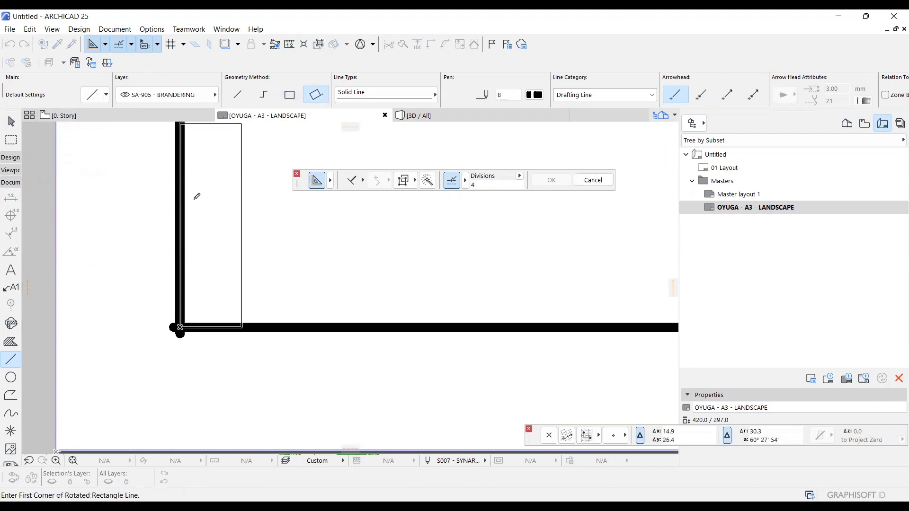
{"action": "key", "text": "Escape"}
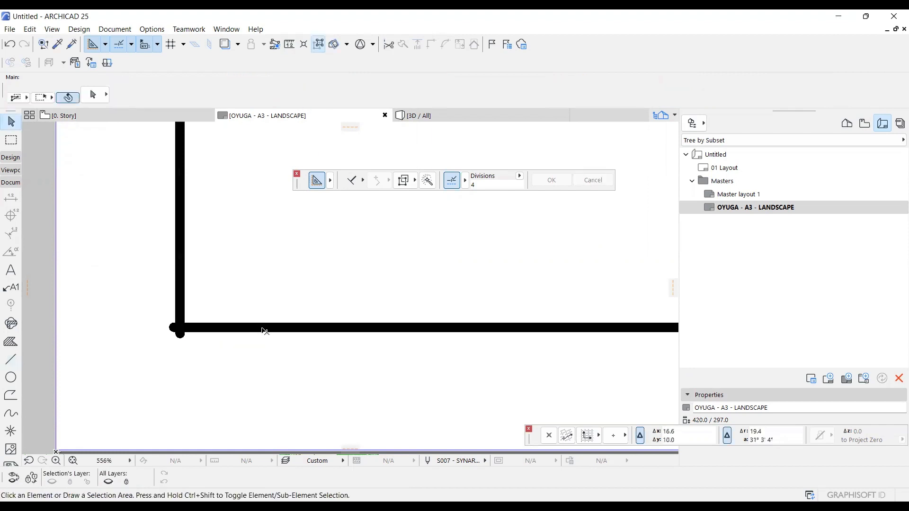
Drag a copy of the border's bottom line 20 mm straight up to form a title strip.
{"action": "left_click", "coordinate": [265, 330]}
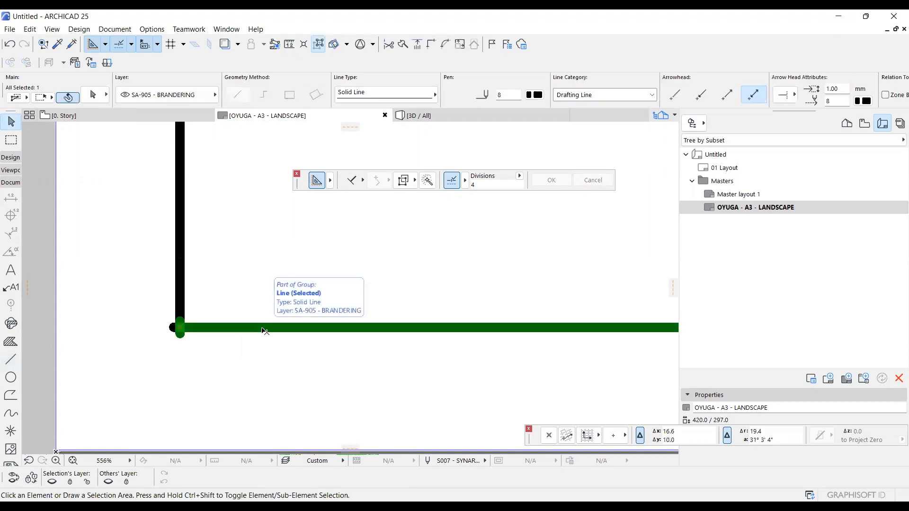
{"action": "key", "text": "ctrl+shift+d"}
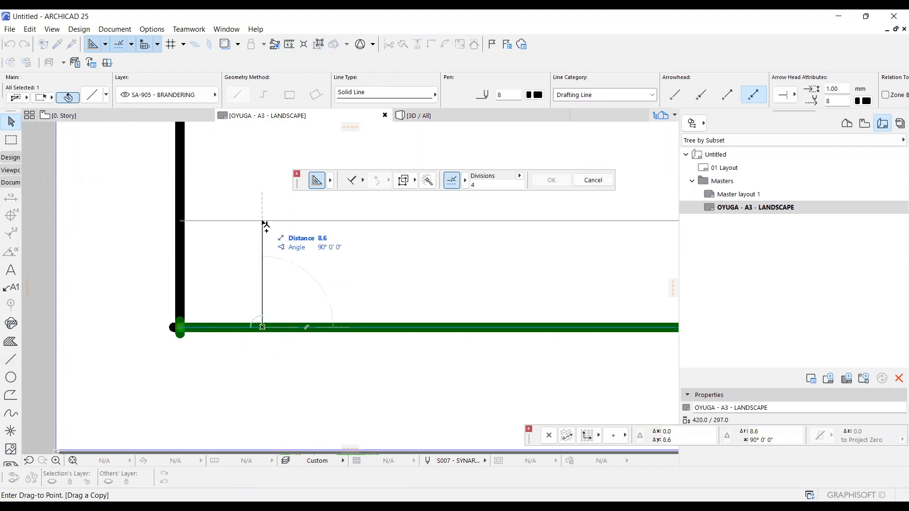
{"action": "type", "text": "20"}
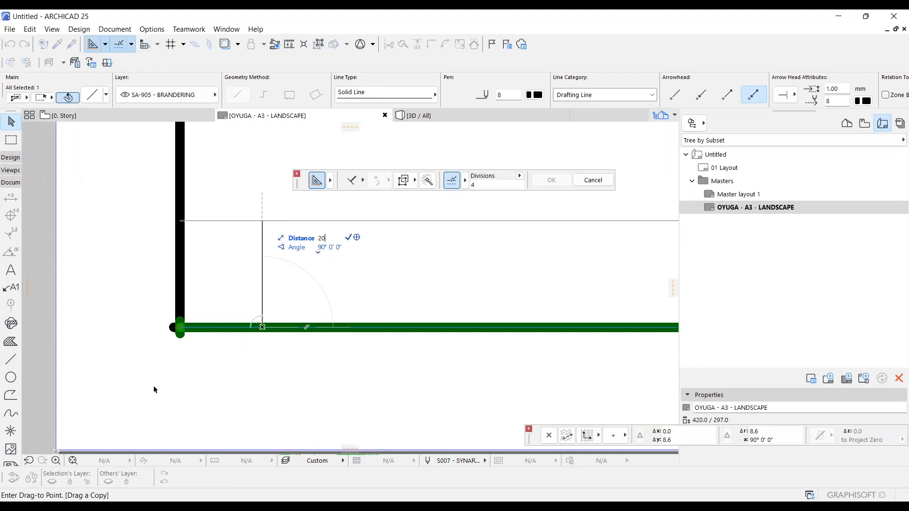
{"action": "key", "text": "Return"}
{"action": "scroll", "coordinate": [154, 388], "scroll_direction": "down", "scroll_amount": 10}
{"action": "scroll", "coordinate": [158, 377], "scroll_direction": "up", "scroll_amount": 2}
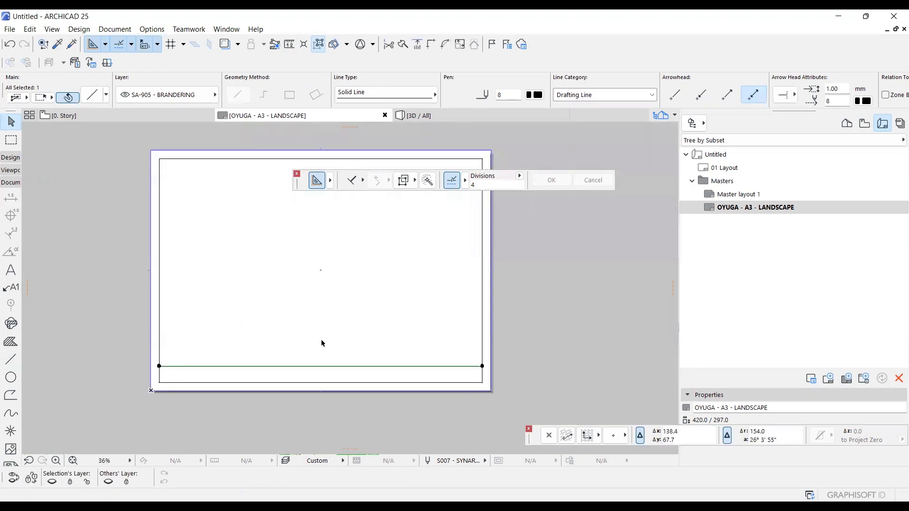
{"action": "key", "text": "Escape"}
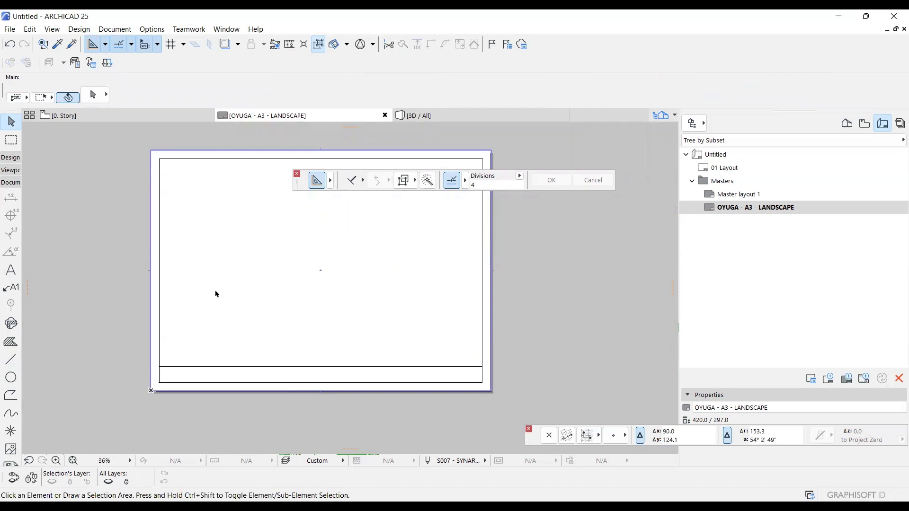
Draw a vertical single line across the title strip from the midpoint of its upper edge to the border's bottom line.
{"action": "scroll", "coordinate": [290, 384], "scroll_direction": "up", "scroll_amount": 3}
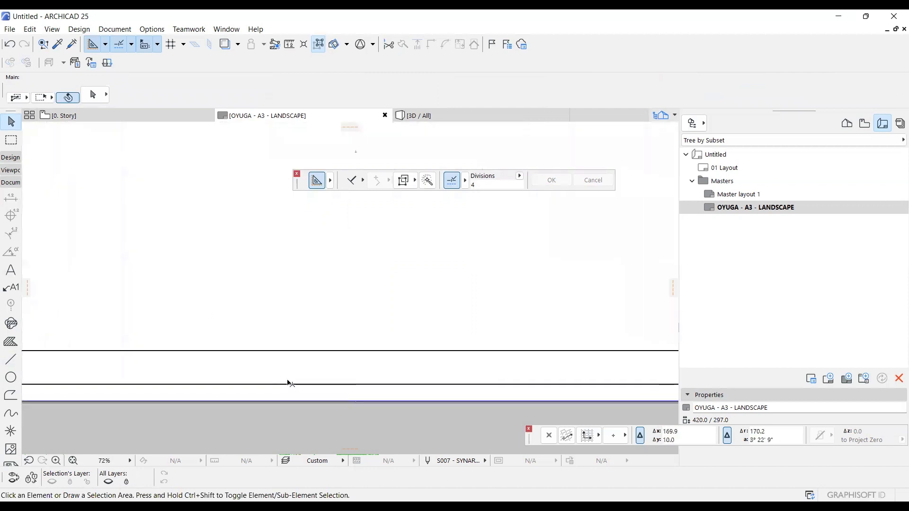
{"action": "left_click", "coordinate": [10, 359]}
{"action": "scroll", "coordinate": [176, 360], "scroll_direction": "down", "scroll_amount": 1}
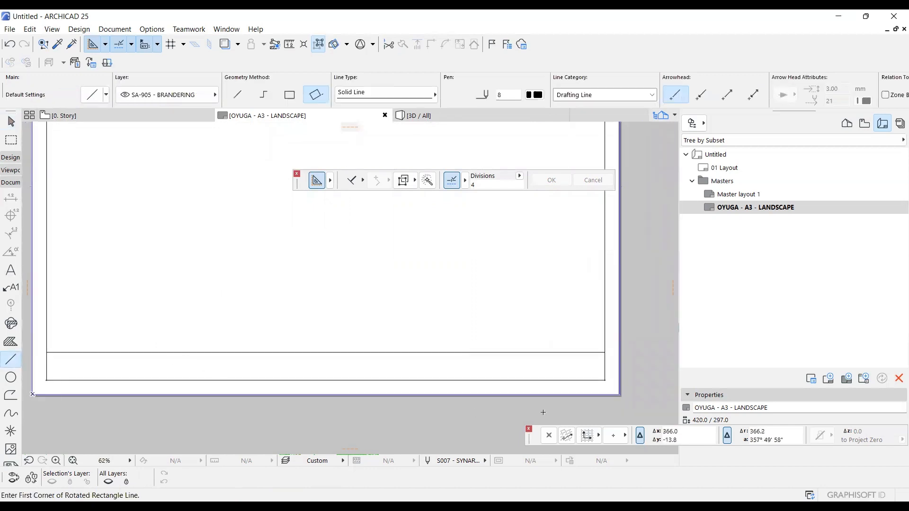
{"action": "scroll", "coordinate": [589, 351], "scroll_direction": "up", "scroll_amount": 2}
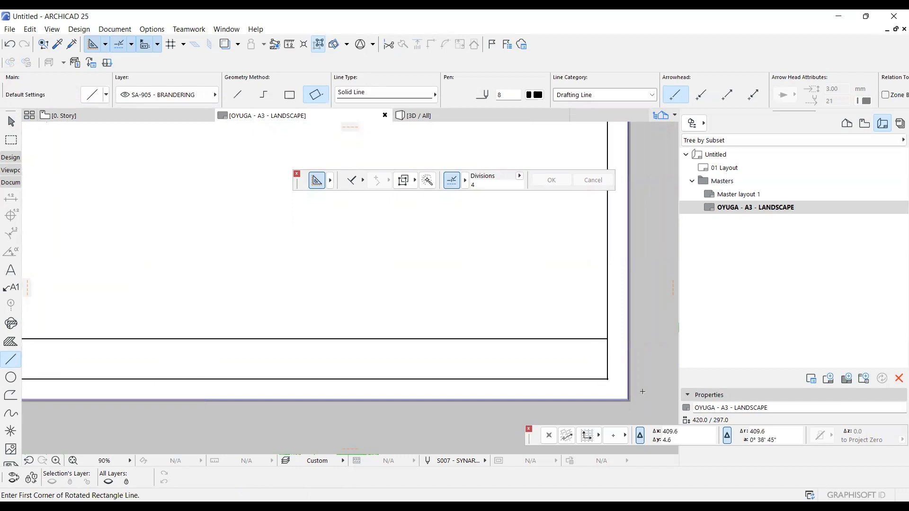
{"action": "scroll", "coordinate": [638, 392], "scroll_direction": "down", "scroll_amount": 3}
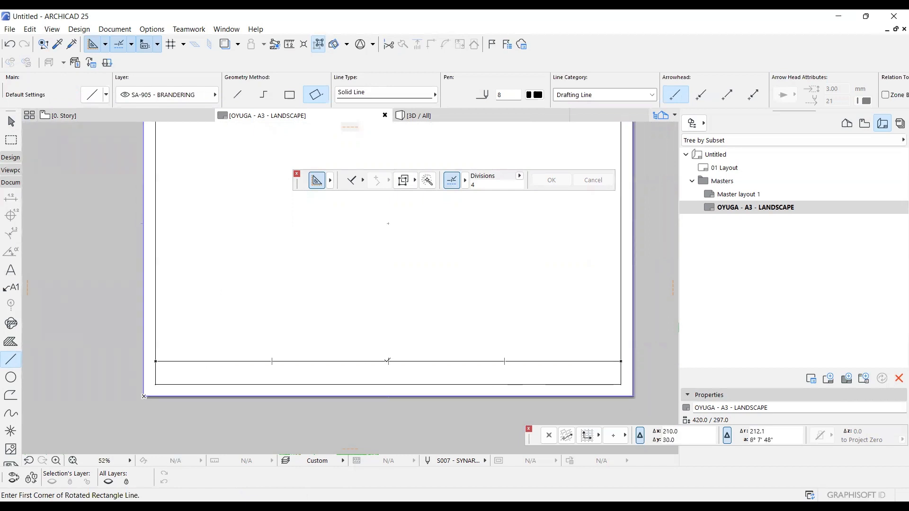
{"action": "left_click", "coordinate": [236, 97]}
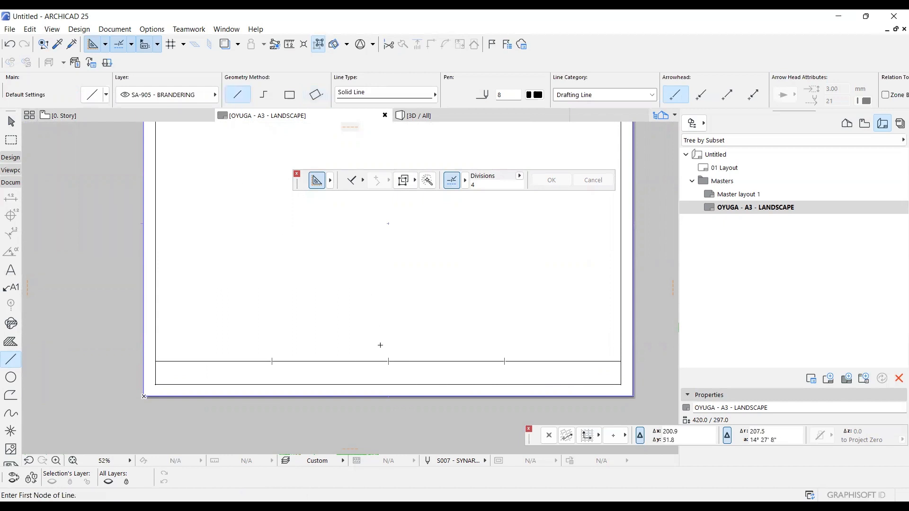
{"action": "left_click", "coordinate": [388, 362]}
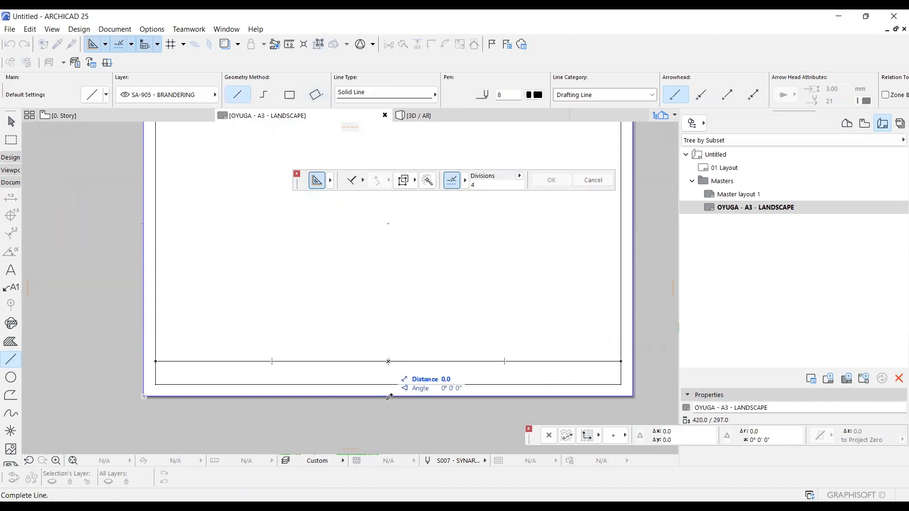
{"action": "left_click", "coordinate": [389, 385]}
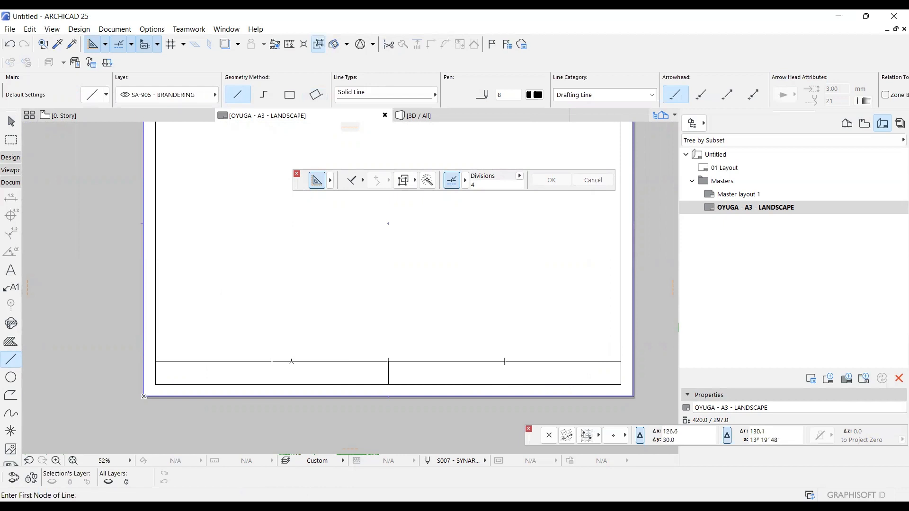
Draw two more vertical dividers at the outer quarter points of the title strip, splitting it into four equal cells.
{"action": "left_click", "coordinate": [272, 361]}
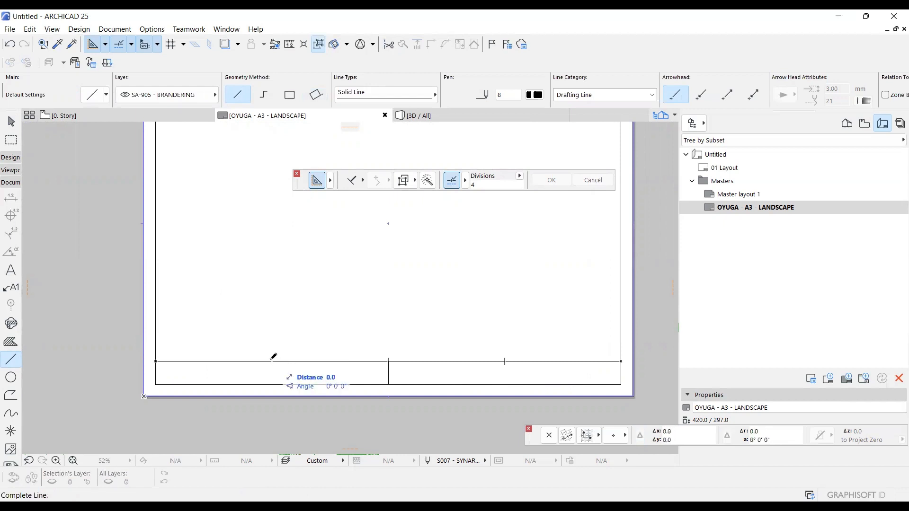
{"action": "left_click", "coordinate": [272, 384]}
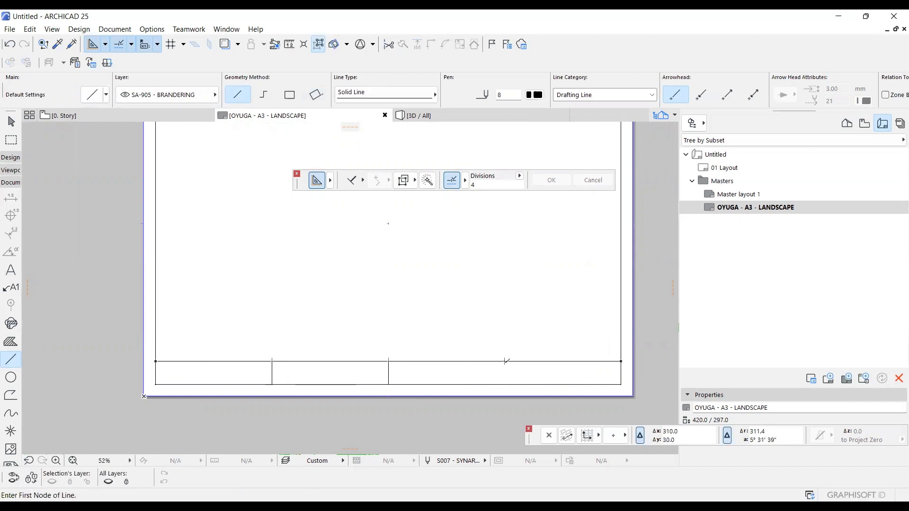
{"action": "left_click", "coordinate": [505, 362]}
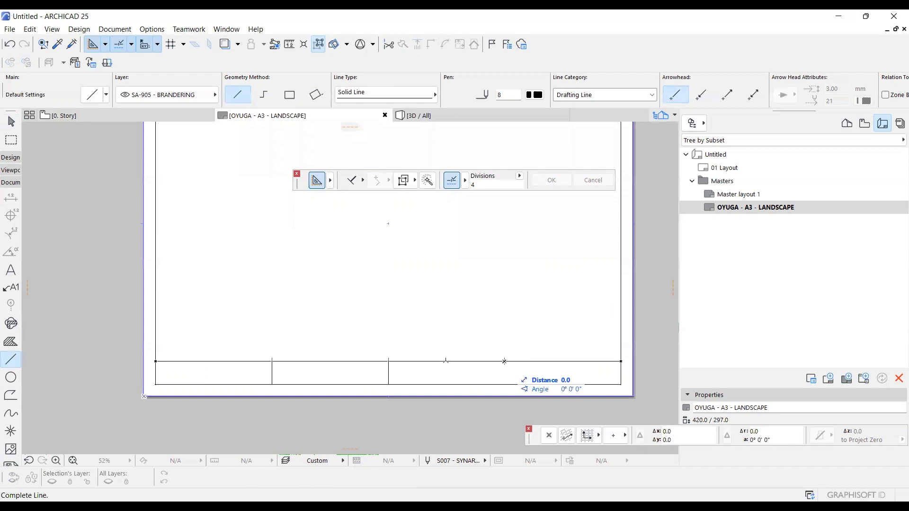
{"action": "left_click", "coordinate": [504, 384]}
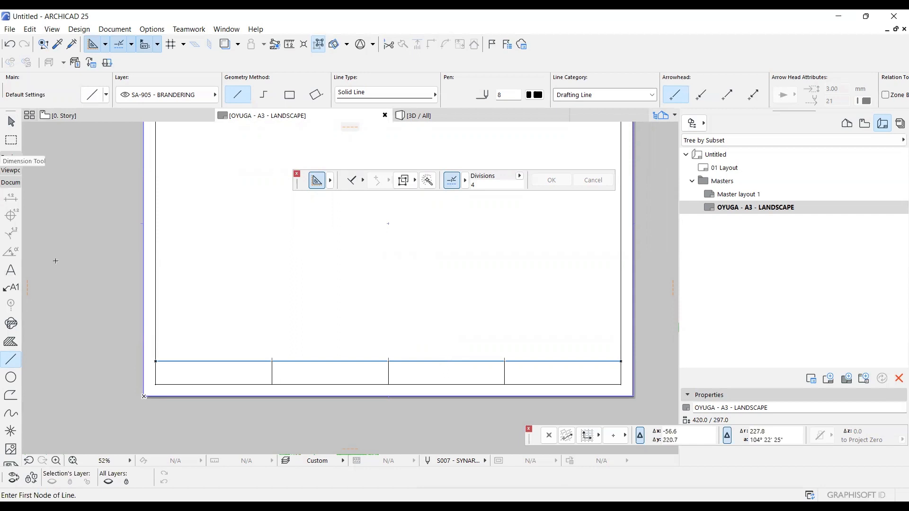
Place a text block at the upper corner of the first title cell reading "PROPOSED BUNGALOW IN" followed by the plot's L.R number.
{"action": "left_click", "coordinate": [11, 270]}
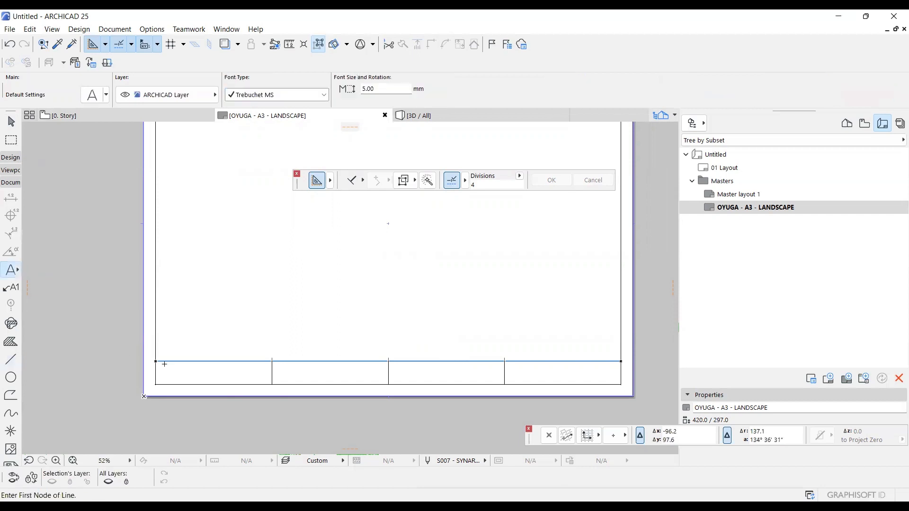
{"action": "scroll", "coordinate": [161, 363], "scroll_direction": "up", "scroll_amount": 6}
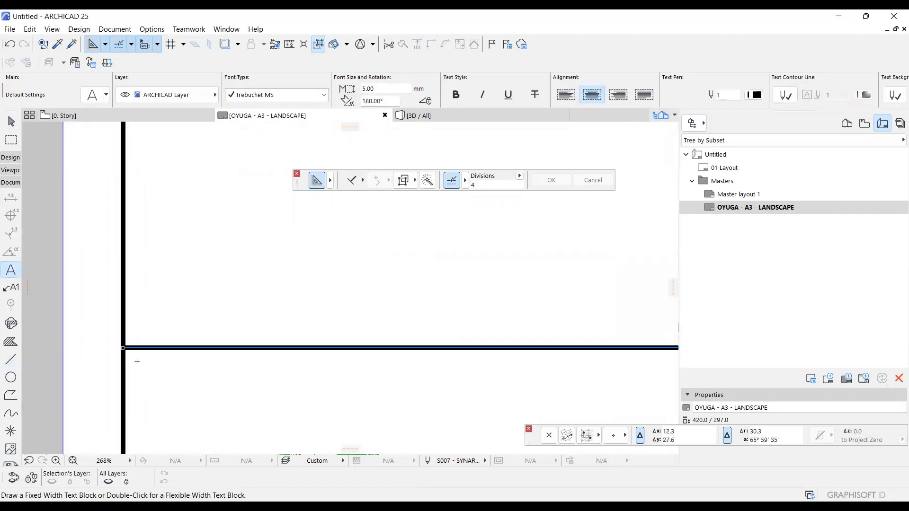
{"action": "double_click", "coordinate": [136, 361]}
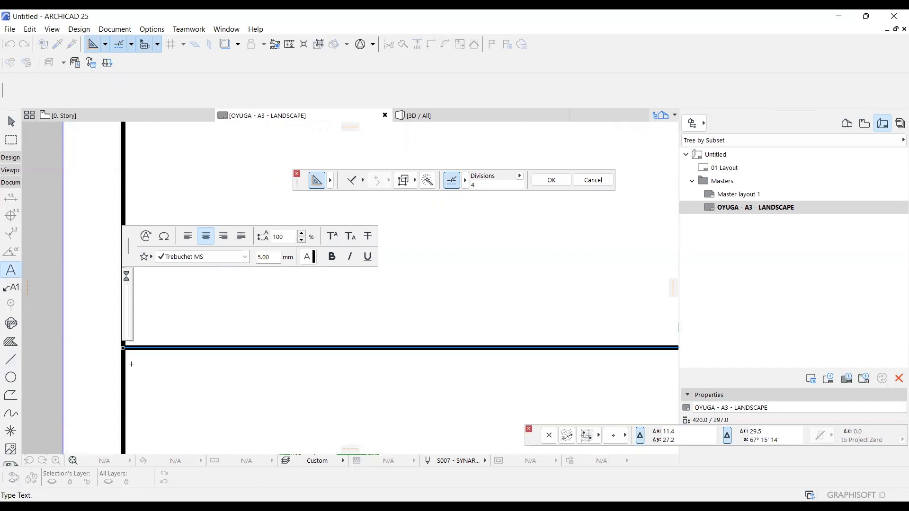
{"action": "type", "text": "PROPOSED BUNGALOW"}
{"action": "type", "text": "IN"}
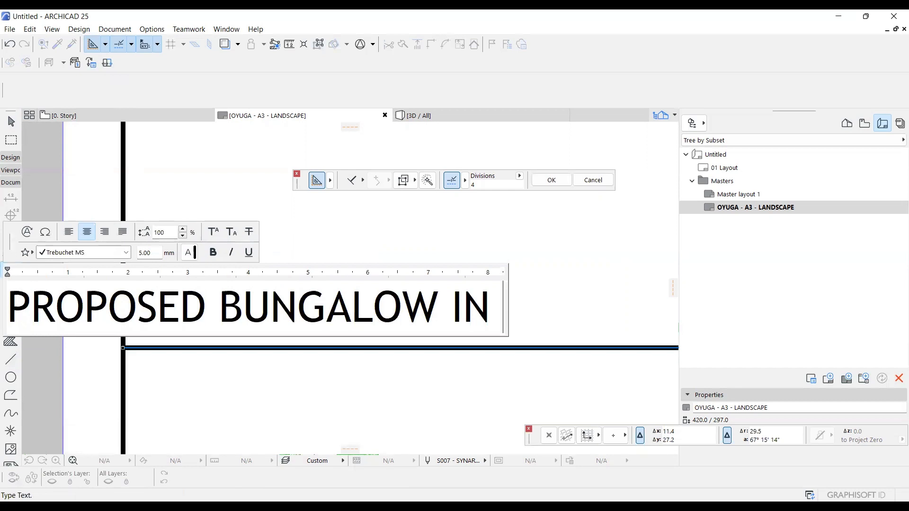
{"action": "type", "text": "L.R NO 12345"}
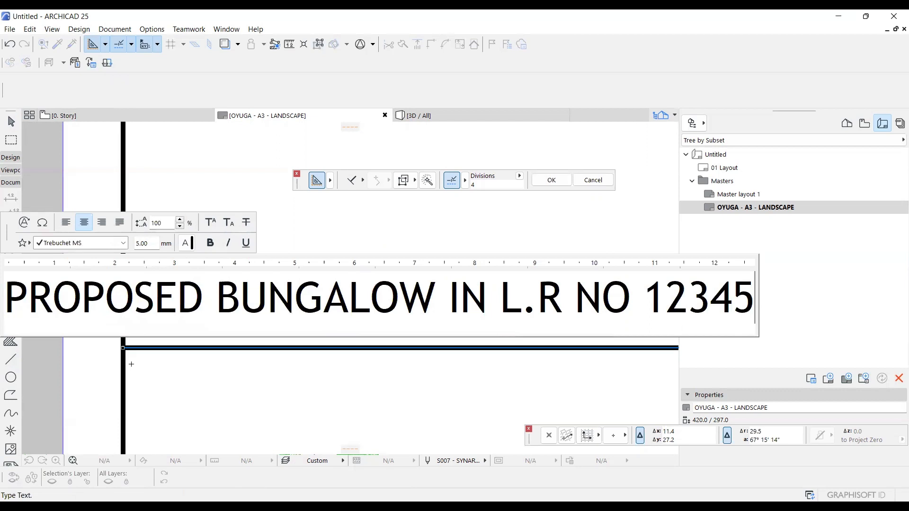
{"action": "type", "text": "/56,"}
Add the plot's town and county as a second line of the project title and finish the text block.
{"action": "key", "text": "Return"}
{"action": "type", "text": "JU"}
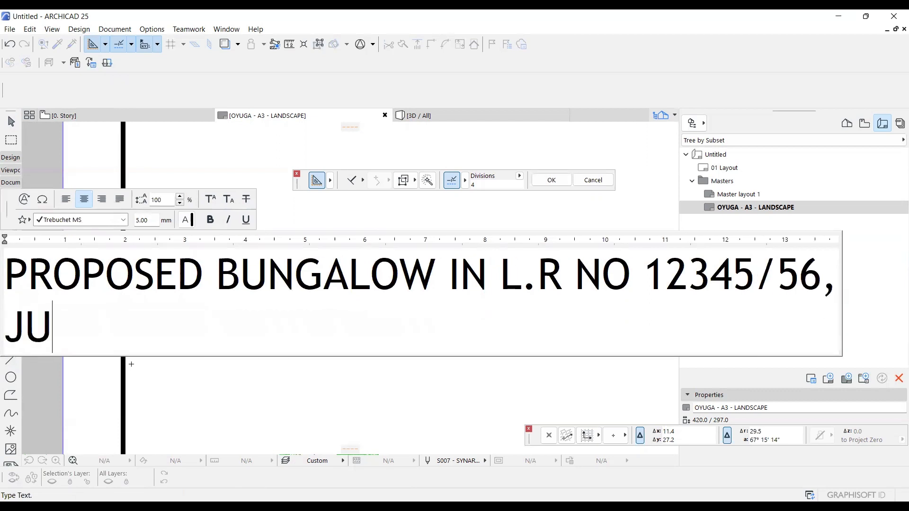
{"action": "type", "text": "JA, kl"}
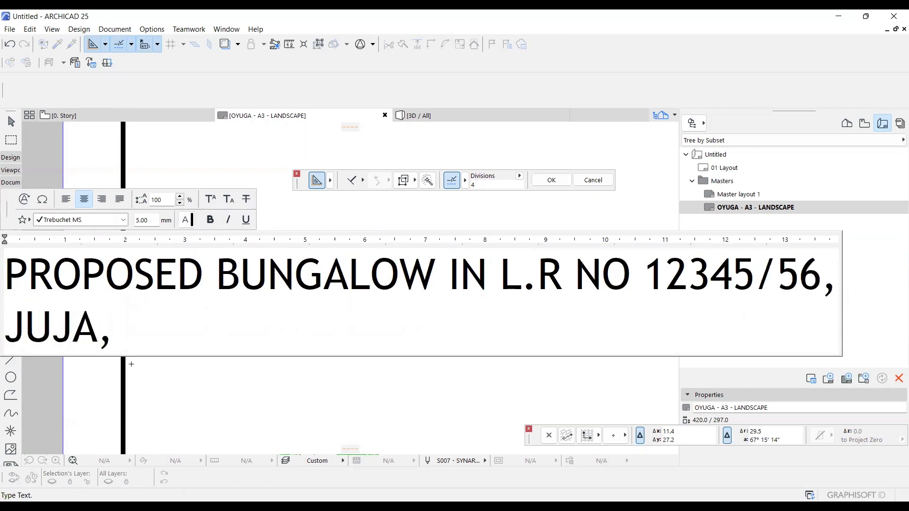
{"action": "key", "text": "BackSpace"}
{"action": "key", "text": "BackSpace"}
{"action": "type", "text": "KIAMBU C"}
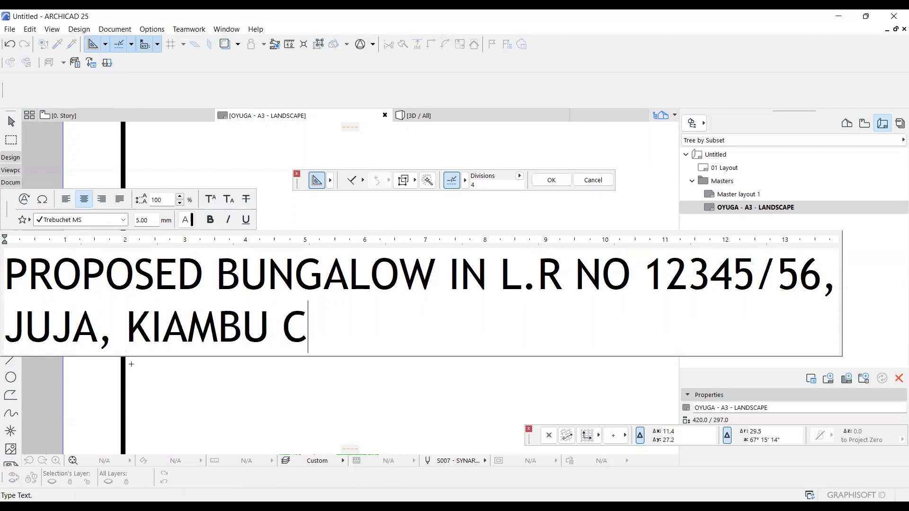
{"action": "type", "text": "OUNTY"}
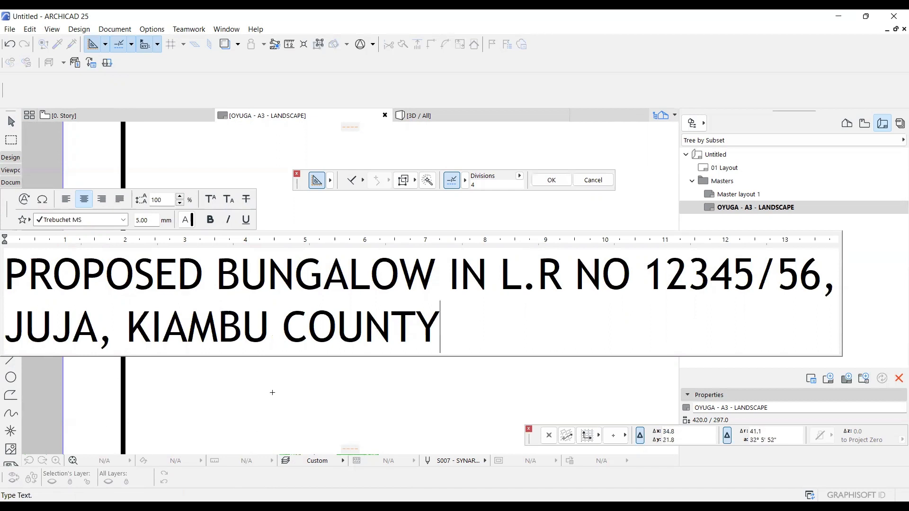
{"action": "left_click", "coordinate": [155, 378]}
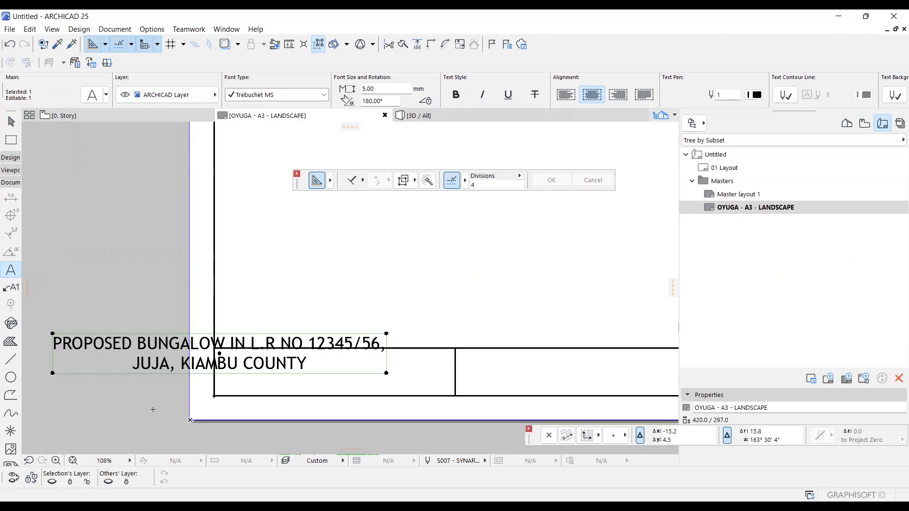
Set the project title's text height to 3 mm and align the text left.
{"action": "key", "text": "ctrl+t"}
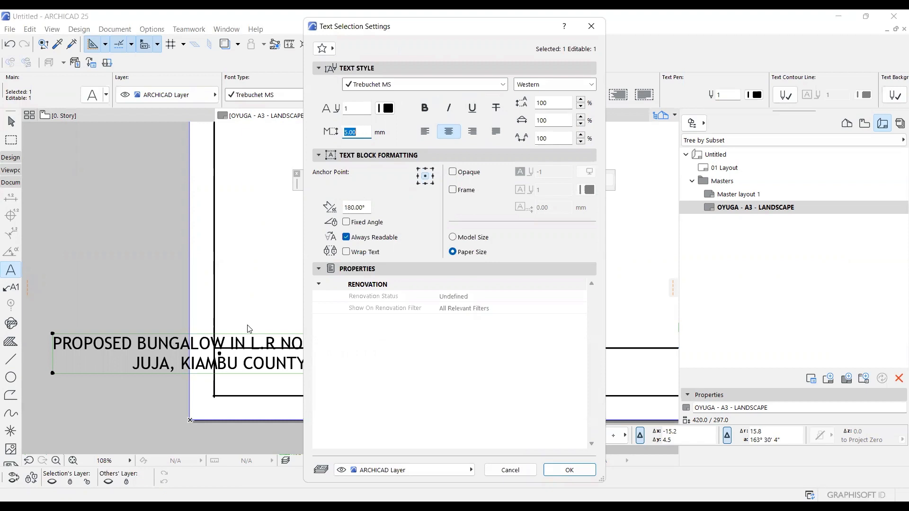
{"action": "type", "text": "3"}
{"action": "key", "text": "Return"}
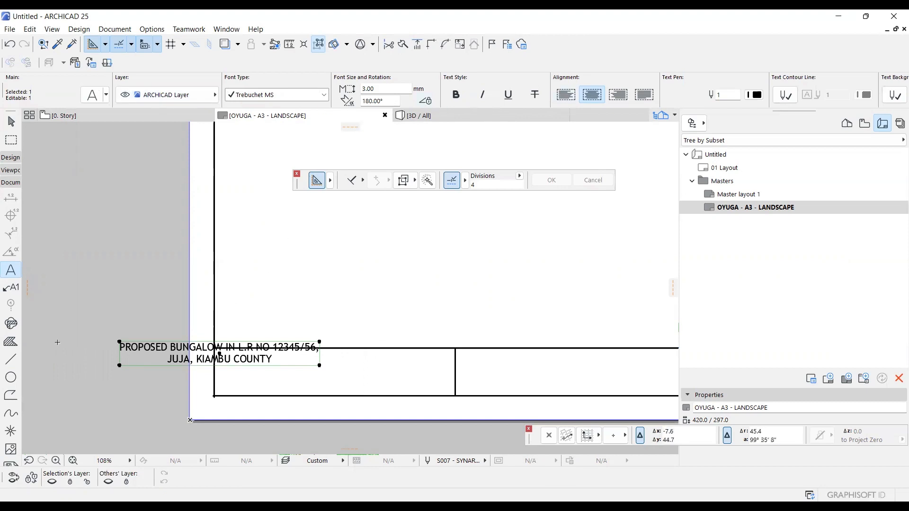
{"action": "double_click", "coordinate": [10, 274]}
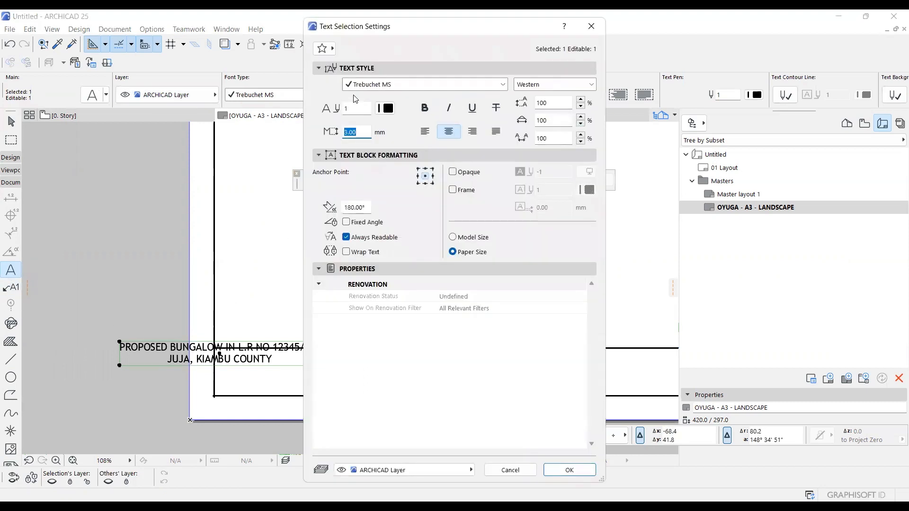
{"action": "left_click", "coordinate": [504, 470]}
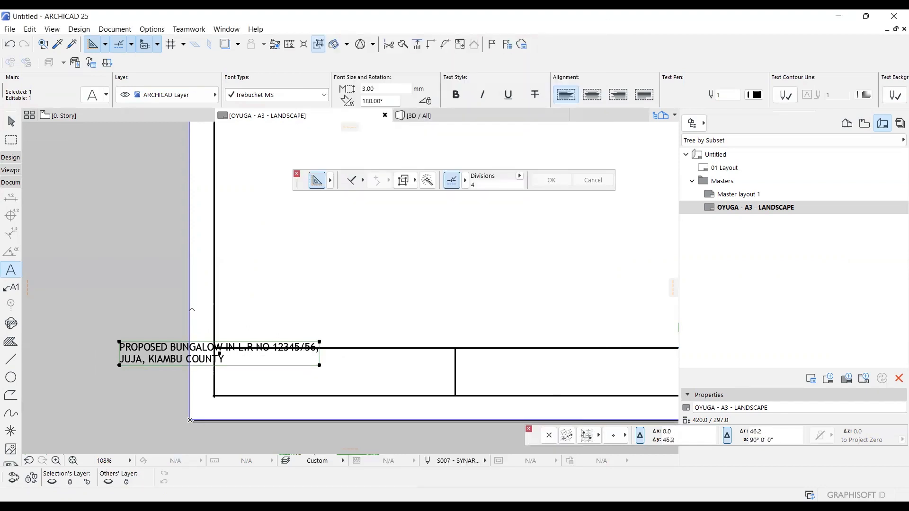
Move the project title by its upper-left corner into the upper-left corner of the first title cell, slightly inset, and deselect it.
{"action": "left_click", "coordinate": [120, 342]}
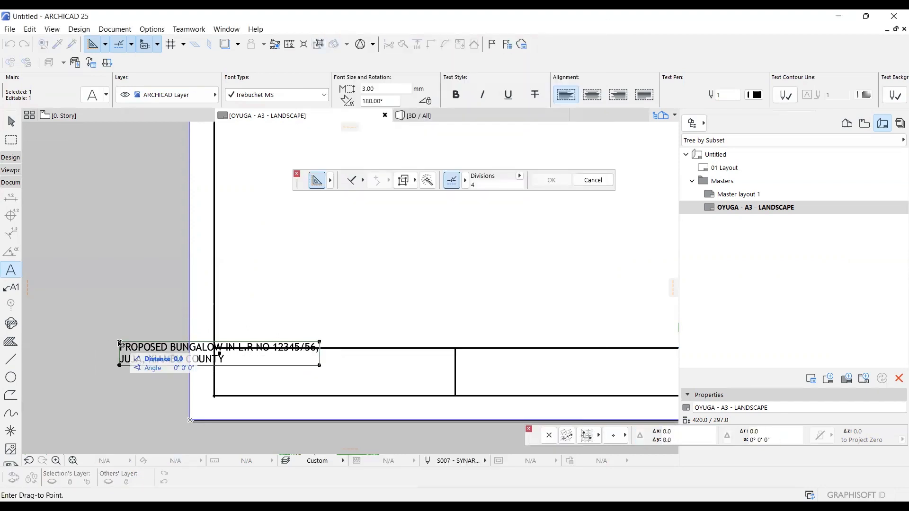
{"action": "scroll", "coordinate": [248, 355], "scroll_direction": "up", "scroll_amount": 3}
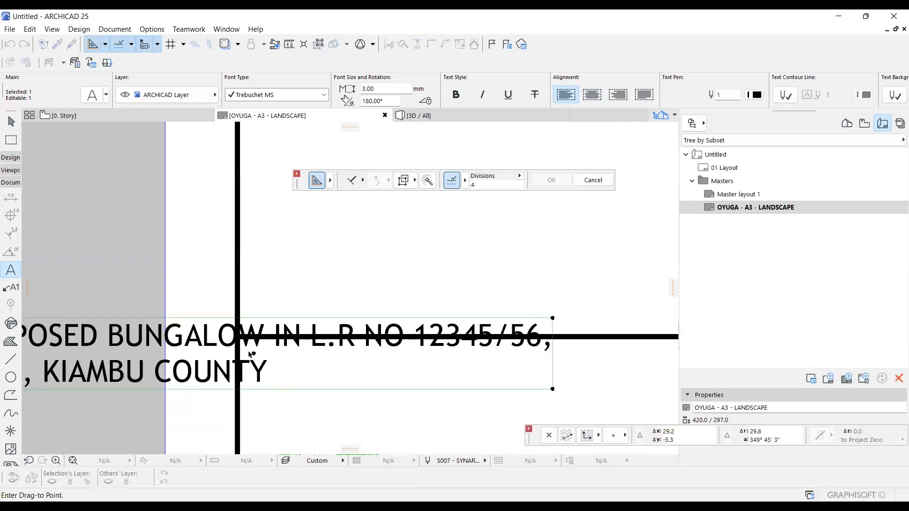
{"action": "scroll", "coordinate": [249, 356], "scroll_direction": "down", "scroll_amount": 3}
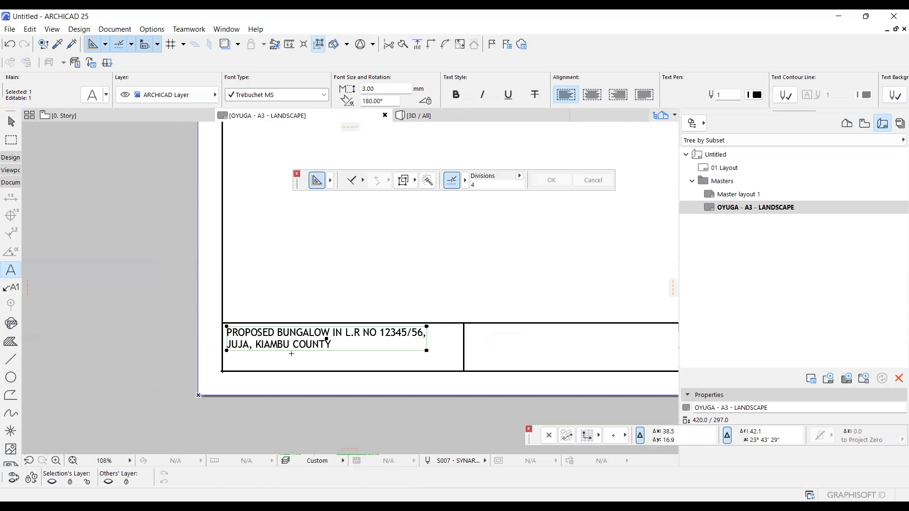
{"action": "scroll", "coordinate": [273, 354], "scroll_direction": "down", "scroll_amount": 4}
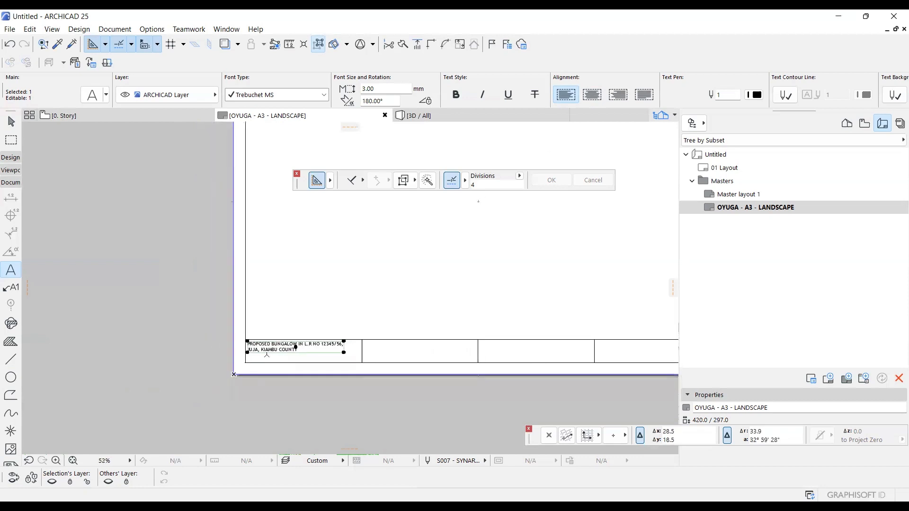
{"action": "key", "text": "Escape"}
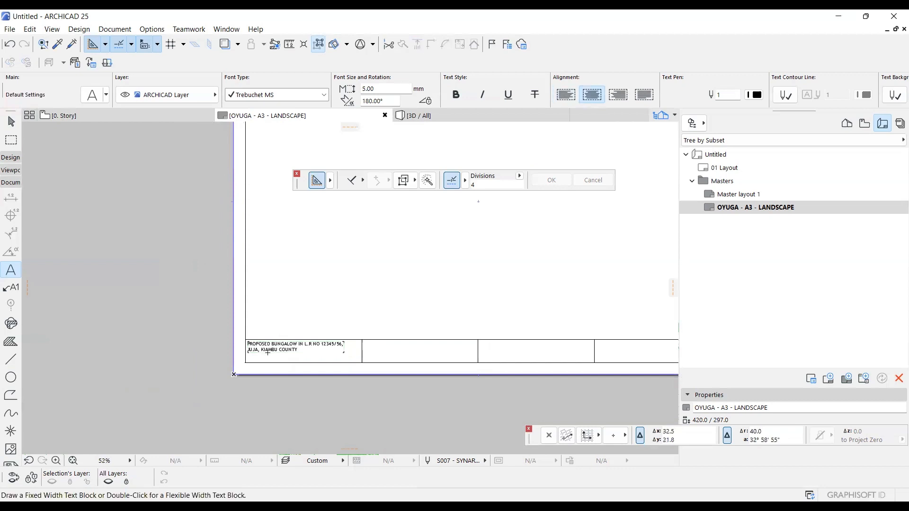
Drag a copy of the project title about 100.6 mm horizontally into the second title cell.
{"action": "left_click", "coordinate": [268, 353], "text": "shift"}
{"action": "key", "text": "ctrl+shift+d"}
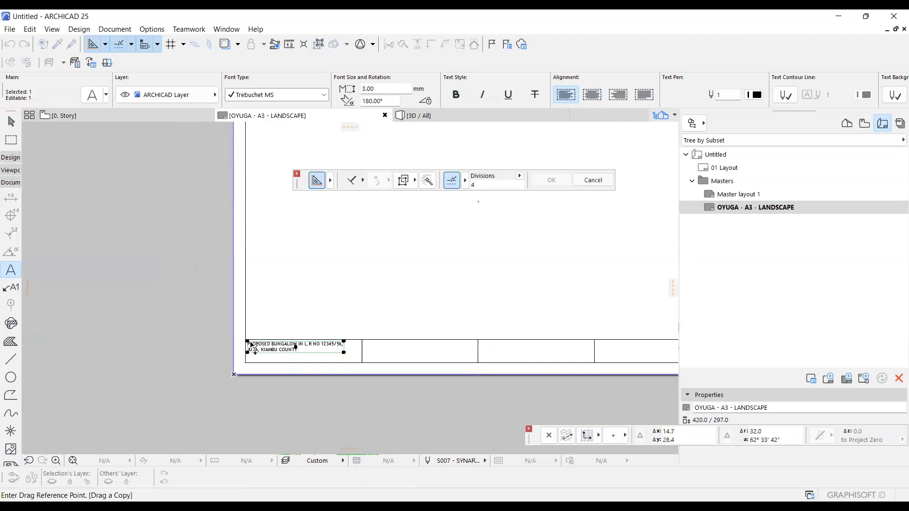
{"action": "left_click", "coordinate": [248, 341]}
{"action": "scroll", "coordinate": [361, 340], "scroll_direction": "up", "scroll_amount": 5}
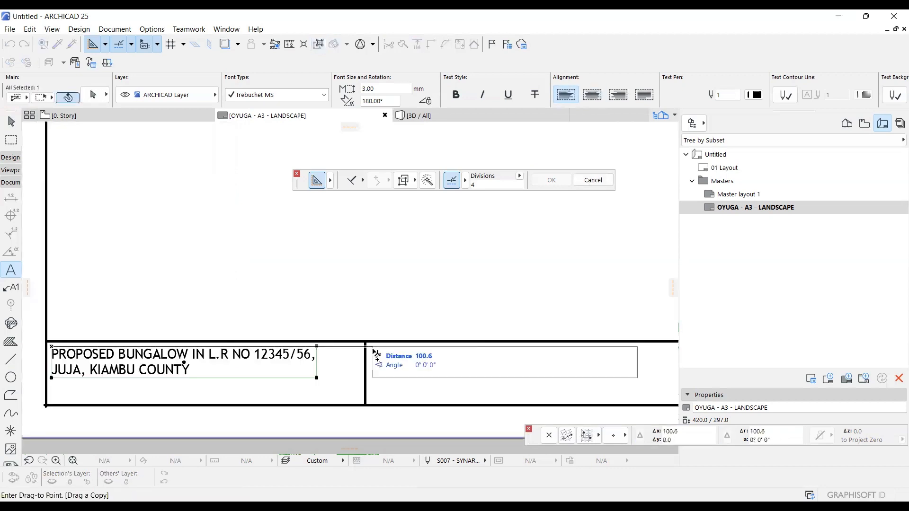
{"action": "left_click", "coordinate": [377, 352]}
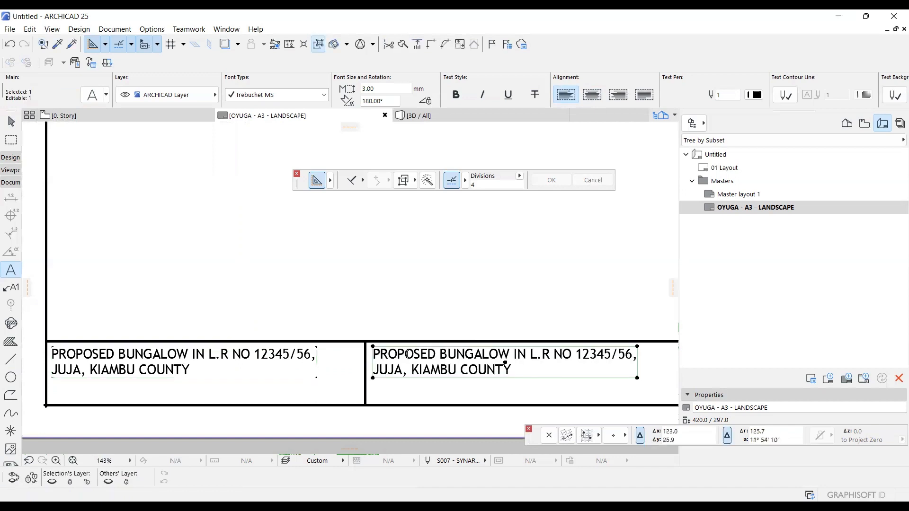
Replace the copied text in the second title cell with the person's full name, followed by a comma and a line break.
{"action": "left_click", "coordinate": [361, 347]}
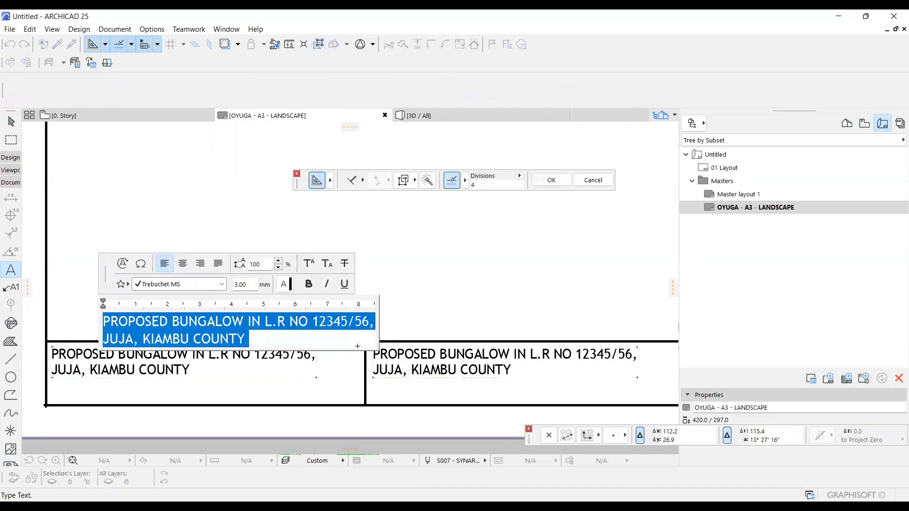
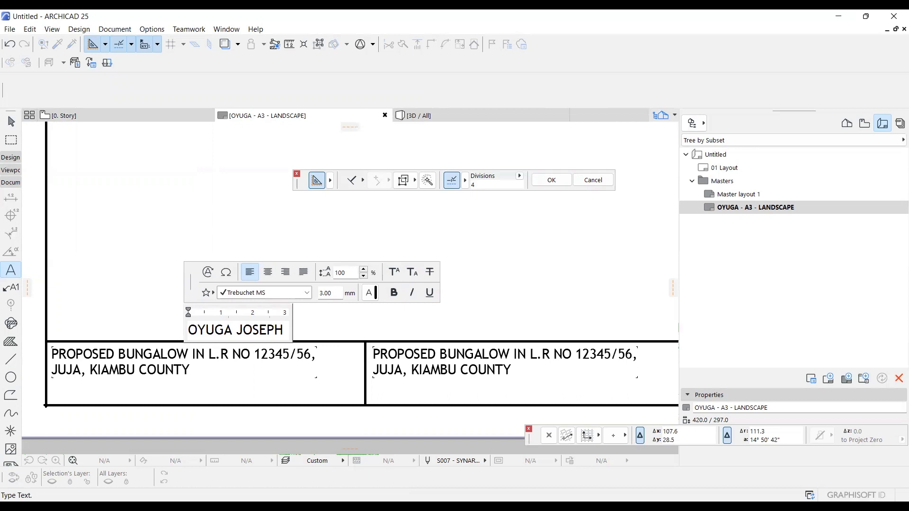
{"action": "key", "text": "Return"}
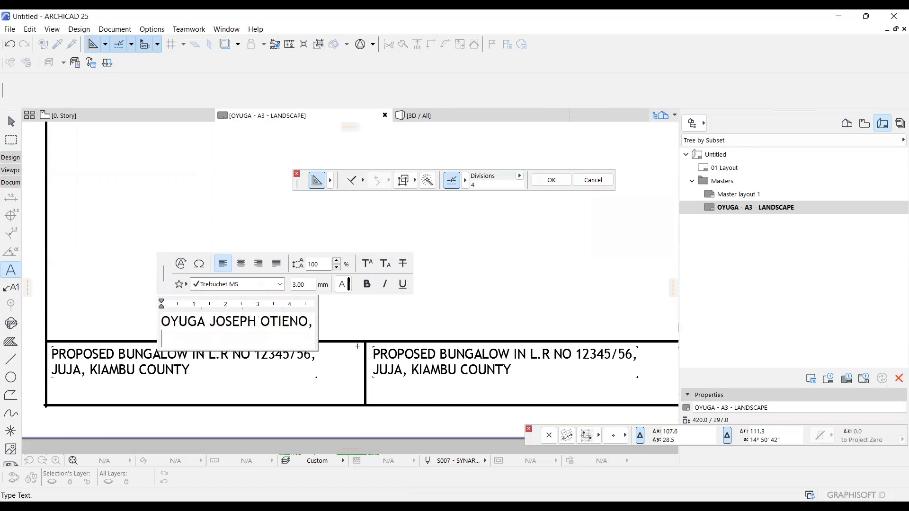
Add the person's registration number as the second line of the name text and finish the text block.
{"action": "type", "text": "A"}
{"action": "key", "text": "BackSpace"}
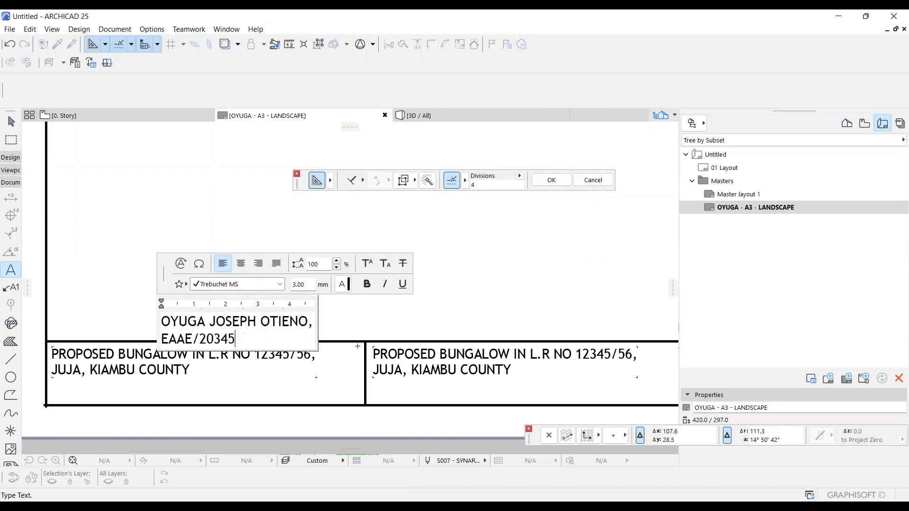
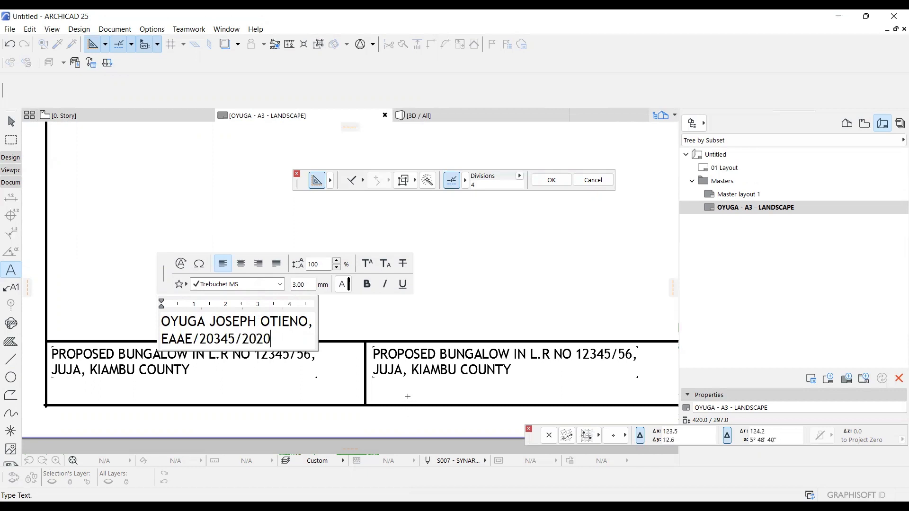
{"action": "left_click", "coordinate": [412, 358]}
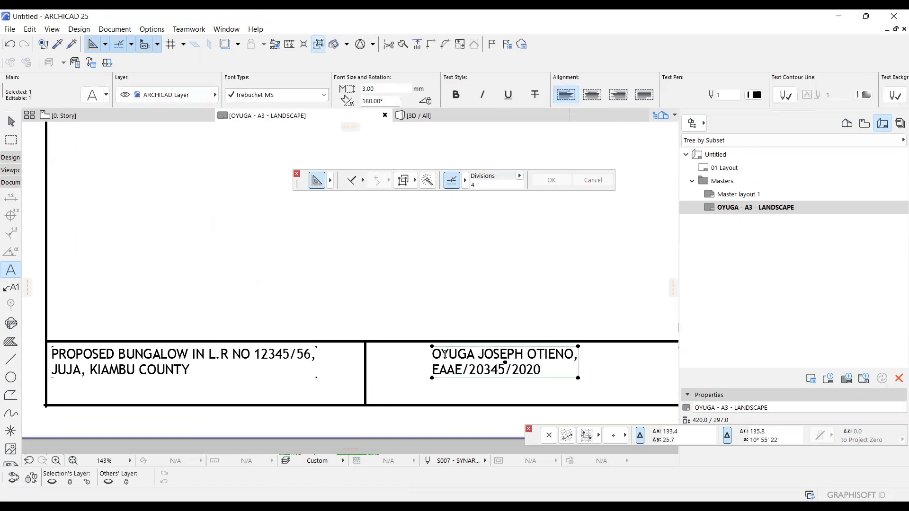
Move the name text by its upper-left corner to the left side of the second title cell, slightly inset.
{"action": "key", "text": "ctrl+d"}
{"action": "left_click", "coordinate": [431, 347]}
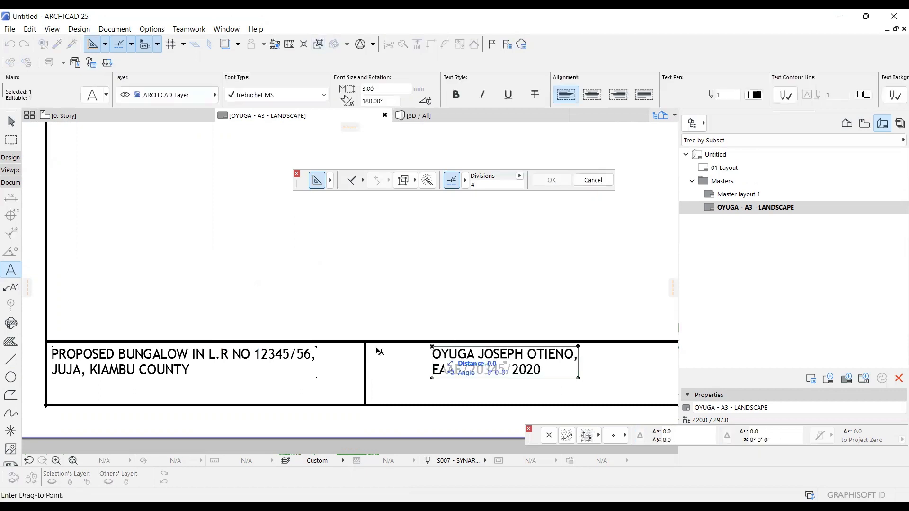
{"action": "scroll", "coordinate": [332, 356], "scroll_direction": "down", "scroll_amount": 5}
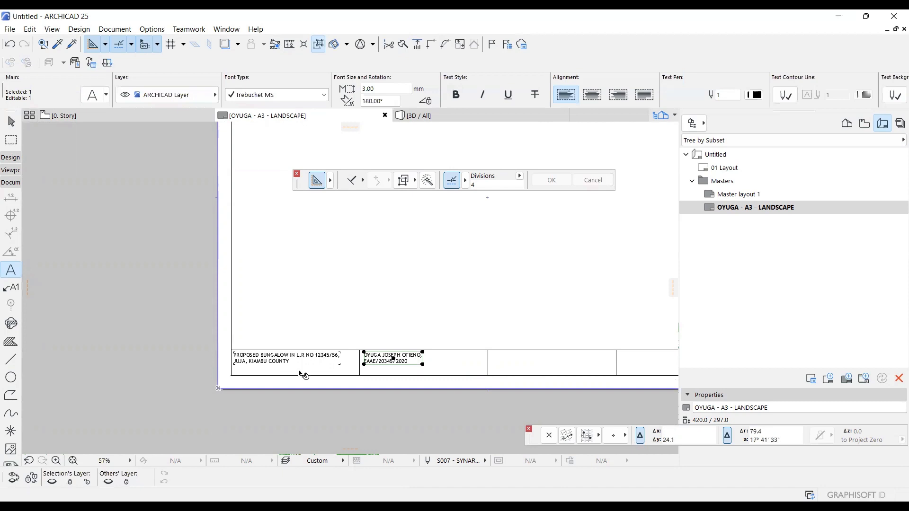
Drag a copy of the name text horizontally into the third title cell, with a slight inset from its left line.
{"action": "key", "text": "ctrl+shift+d"}
{"action": "left_click", "coordinate": [363, 364]}
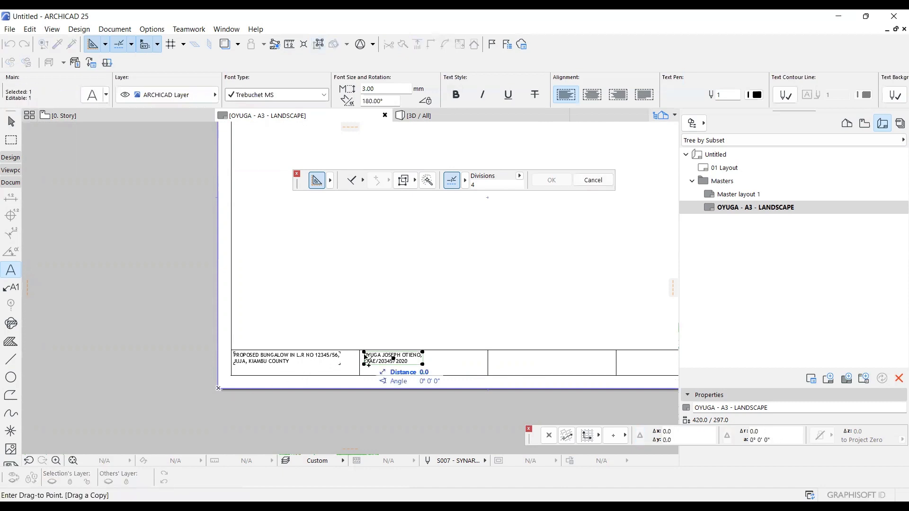
{"action": "left_click", "coordinate": [494, 362]}
{"action": "scroll", "coordinate": [494, 362], "scroll_direction": "up", "scroll_amount": 3}
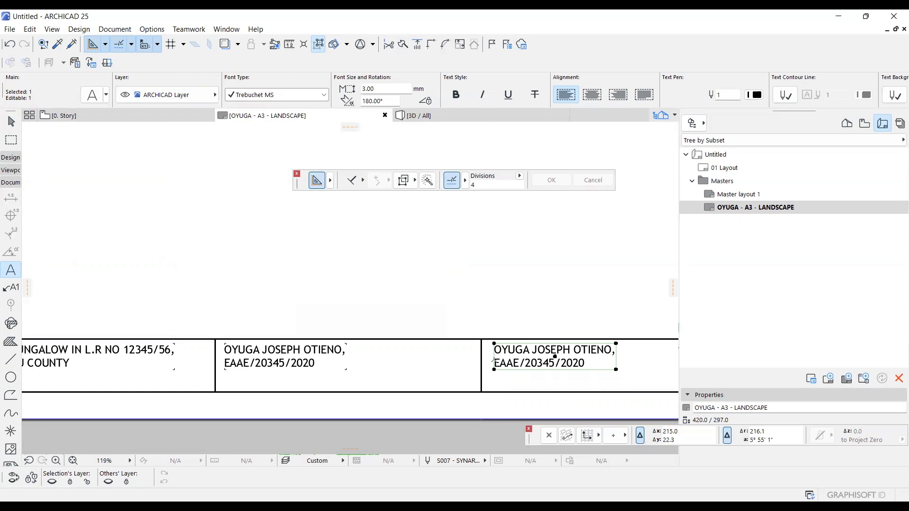
{"action": "right_click", "coordinate": [722, 157]}
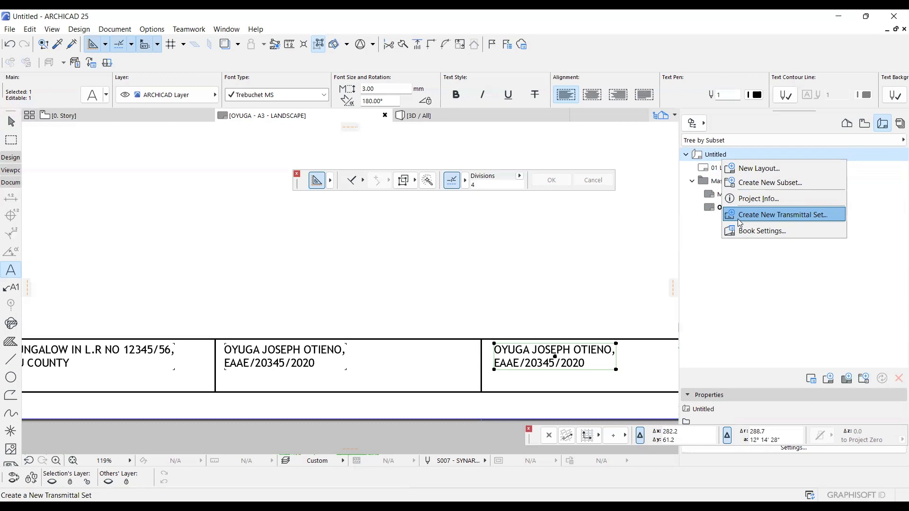
{"action": "left_click", "coordinate": [560, 286]}
{"action": "scroll", "coordinate": [478, 319], "scroll_direction": "down", "scroll_amount": 2}
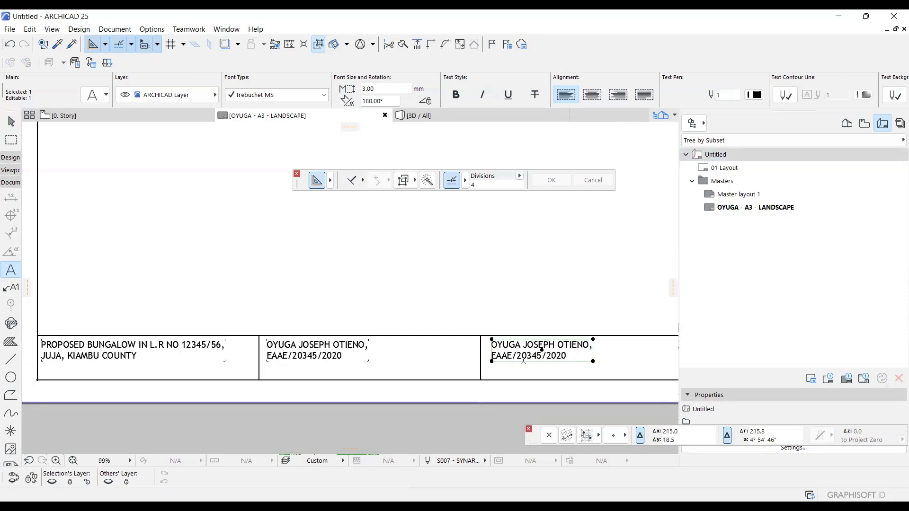
Replace the copied text in the third title cell with "TASK:" and begin a second line.
{"action": "left_click", "coordinate": [577, 355]}
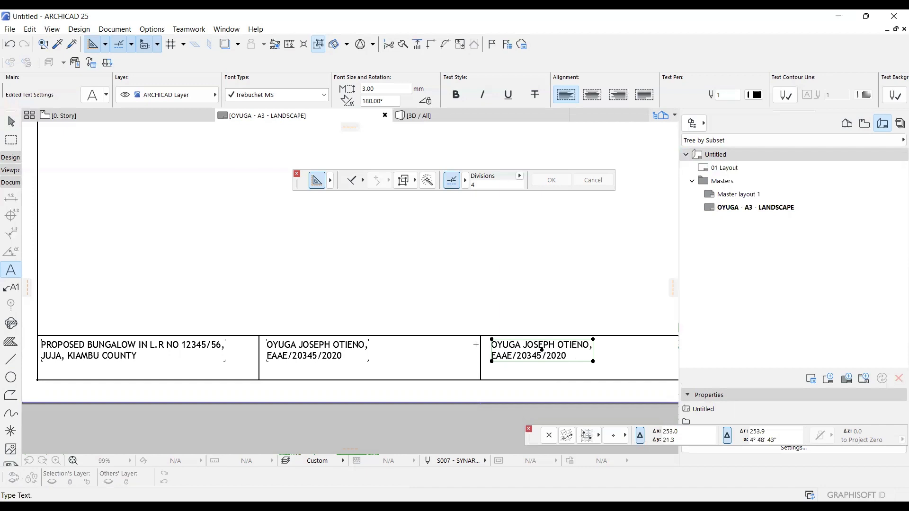
{"action": "key", "text": "ctrl+a"}
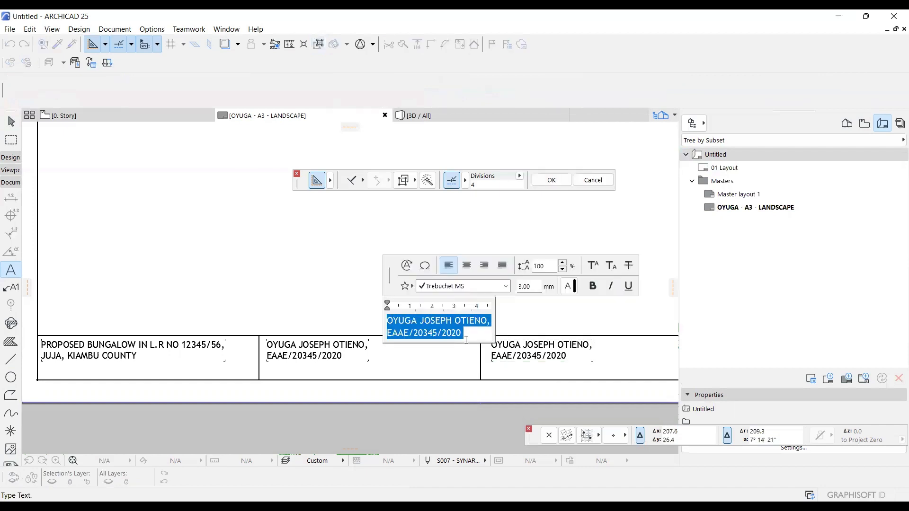
{"action": "type", "text": "TASK"}
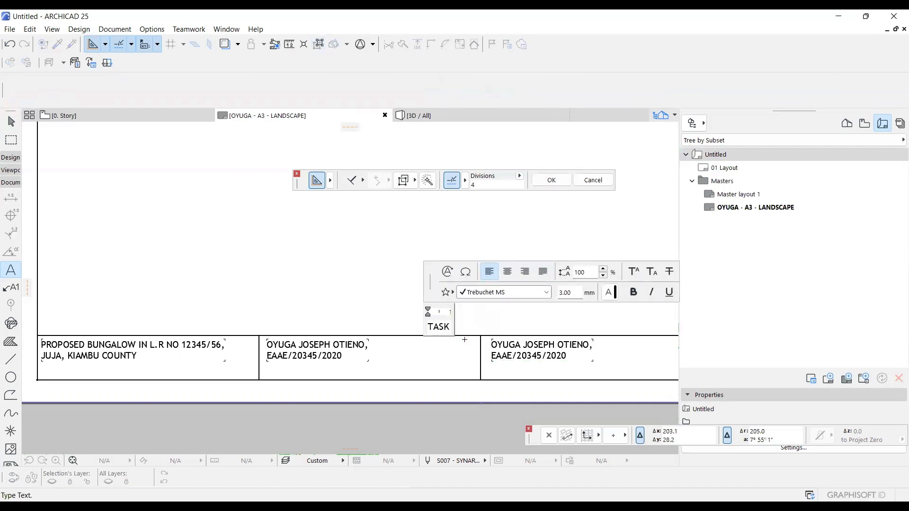
{"action": "type", "text": ":"}
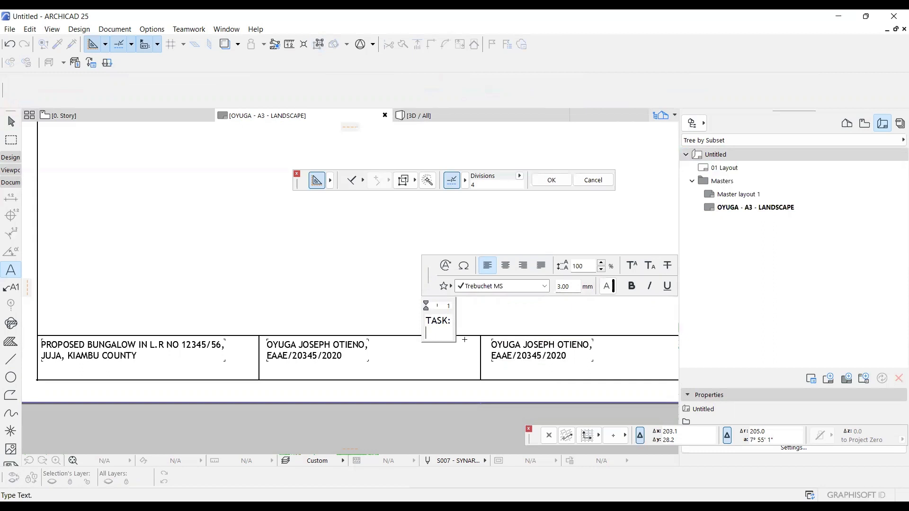
Insert the Layout autotext Subset Name on the line below "TASK:" and finish the text block.
{"action": "left_click", "coordinate": [445, 266]}
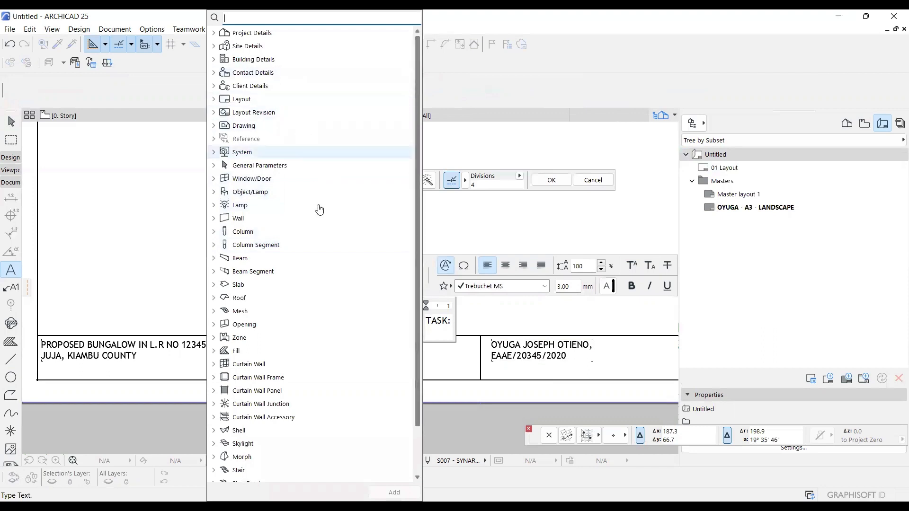
{"action": "scroll", "coordinate": [341, 321], "scroll_direction": "down", "scroll_amount": 1}
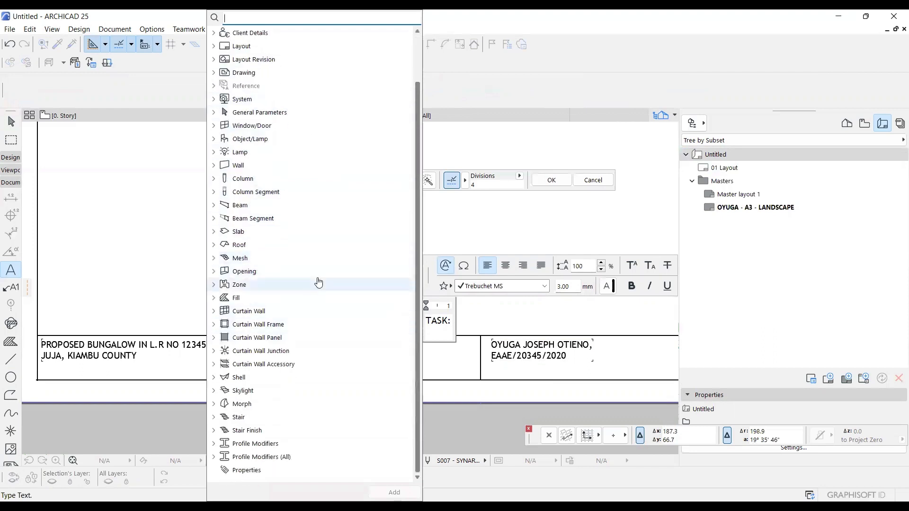
{"action": "scroll", "coordinate": [291, 335], "scroll_direction": "up", "scroll_amount": 3}
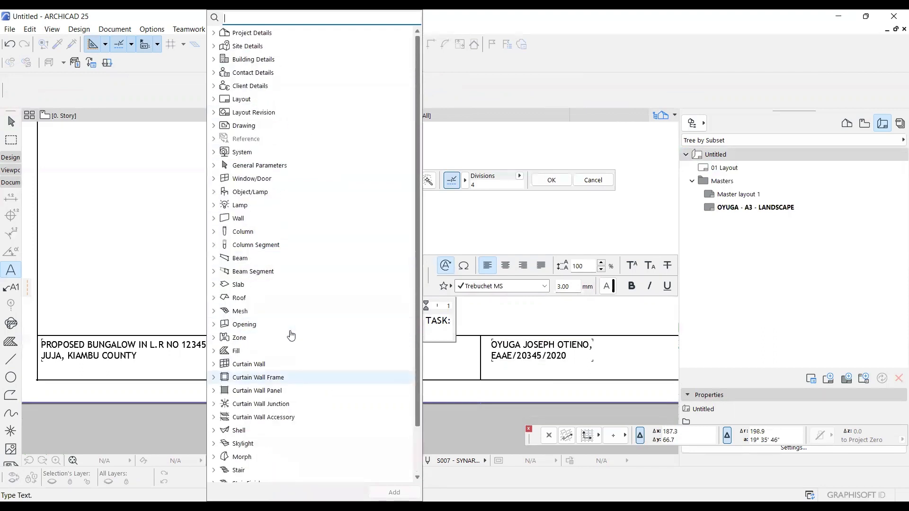
{"action": "left_click", "coordinate": [213, 99]}
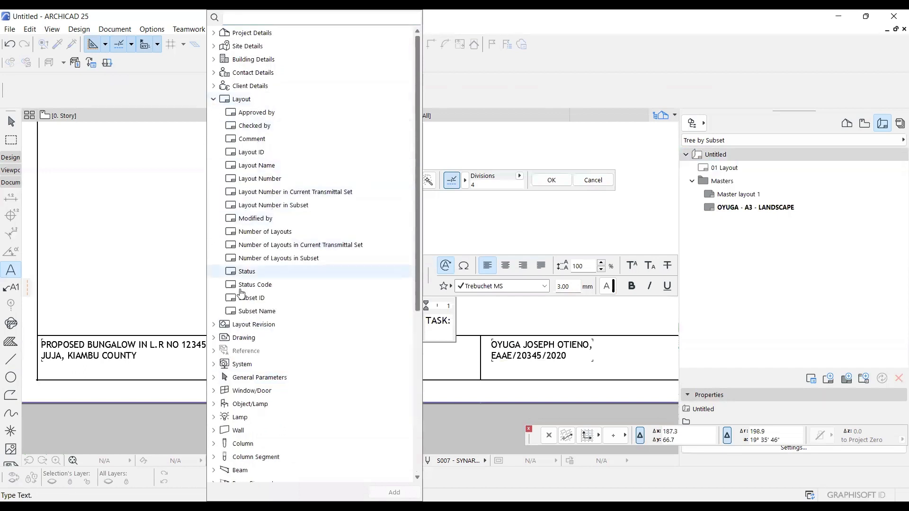
{"action": "left_click", "coordinate": [252, 313]}
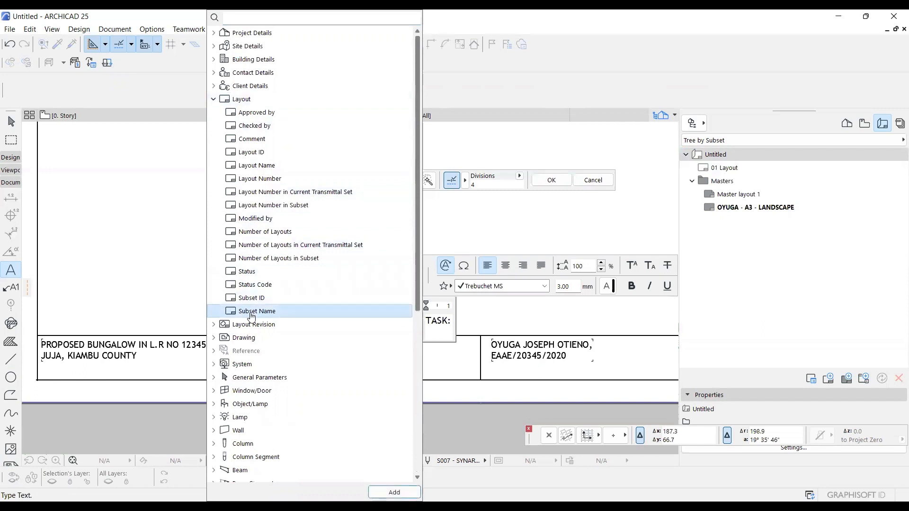
{"action": "left_click", "coordinate": [395, 491]}
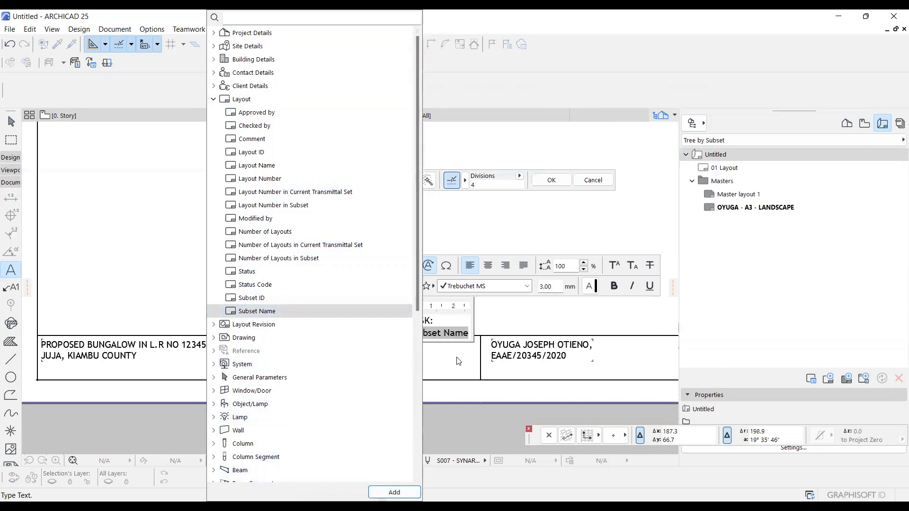
{"action": "left_click", "coordinate": [474, 356]}
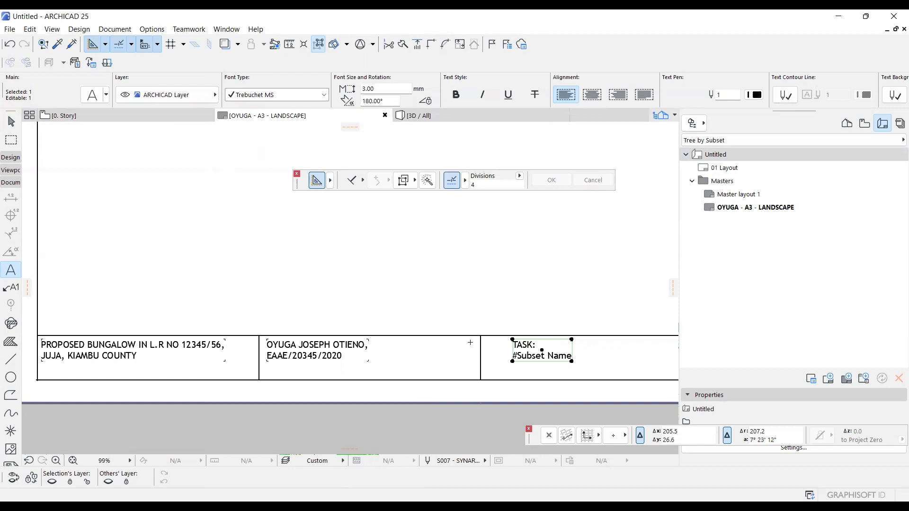
{"action": "key", "text": "ctrl+t"}
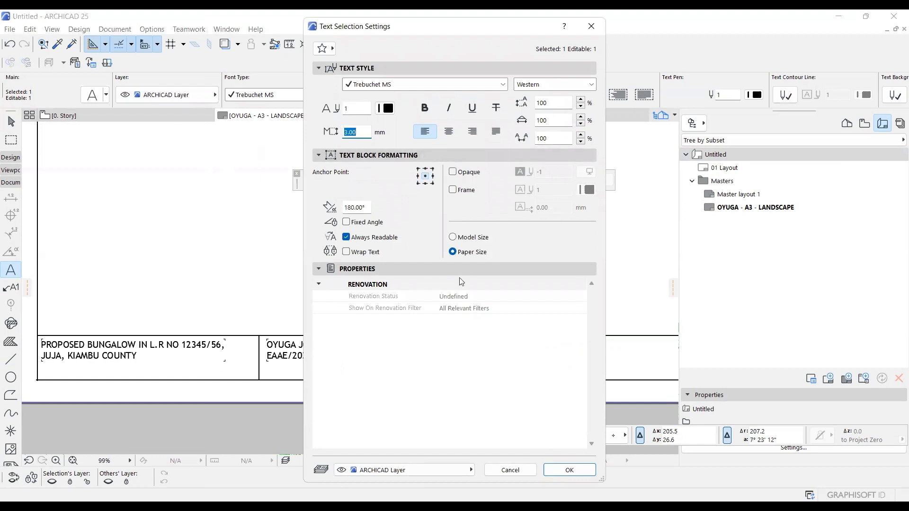
{"action": "left_click", "coordinate": [512, 470]}
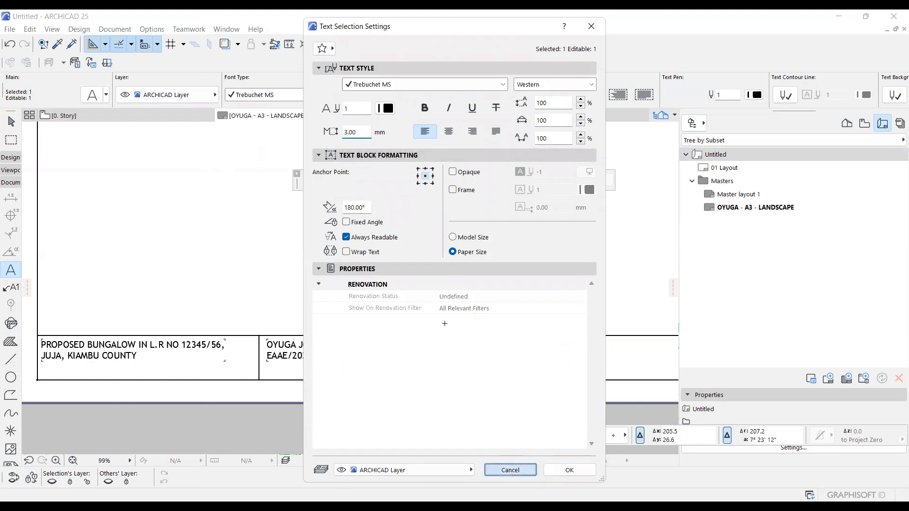
{"action": "scroll", "coordinate": [495, 353], "scroll_direction": "up", "scroll_amount": 3}
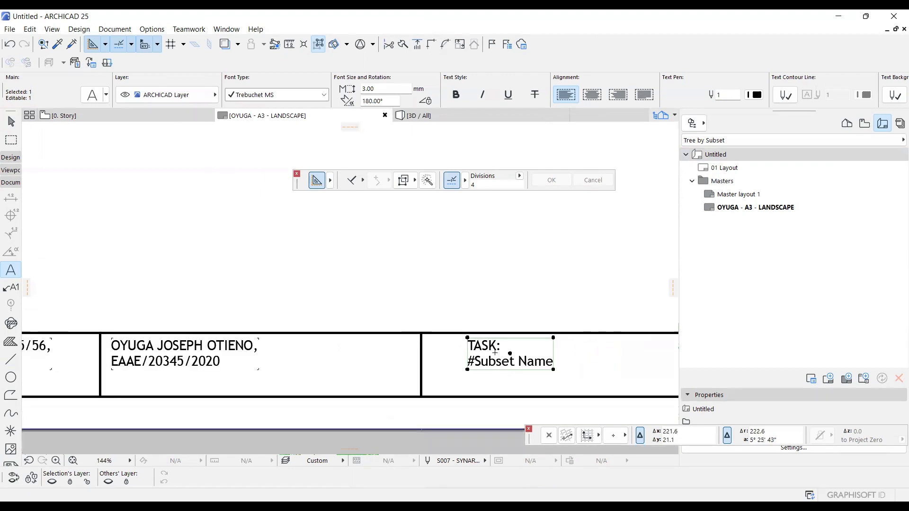
{"action": "scroll", "coordinate": [549, 354], "scroll_direction": "up", "scroll_amount": 4}
{"action": "key", "text": "ctrl+z"}
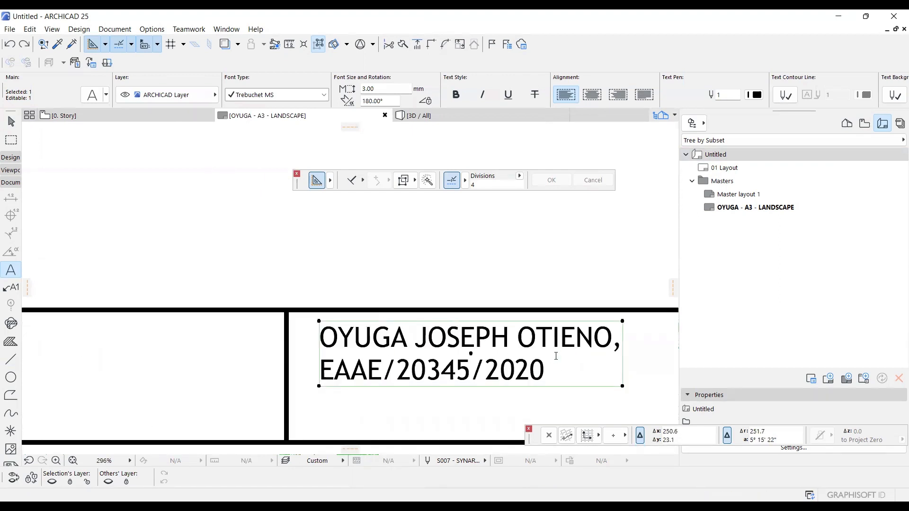
{"action": "key", "text": "ctrl+shift+z"}
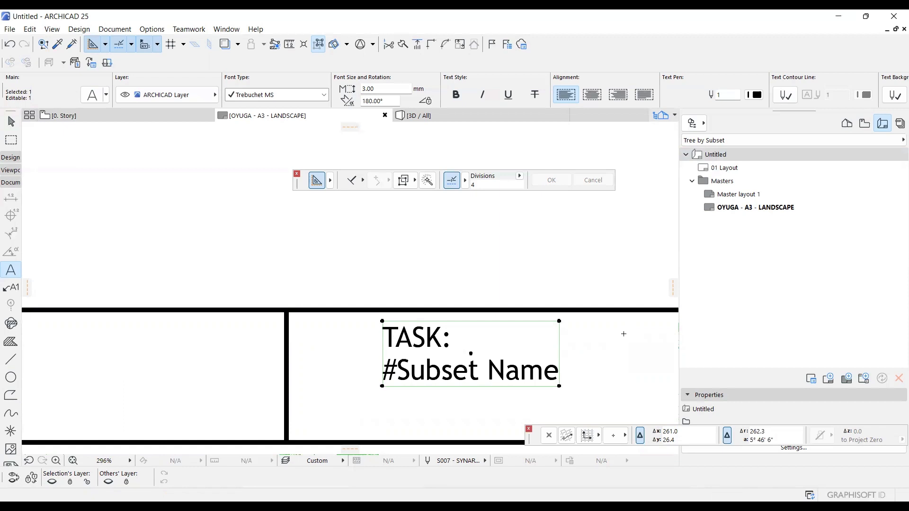
Set the anchor point of the TASK text block to the upper-right point in its text settings.
{"action": "key", "text": "ctrl+t"}
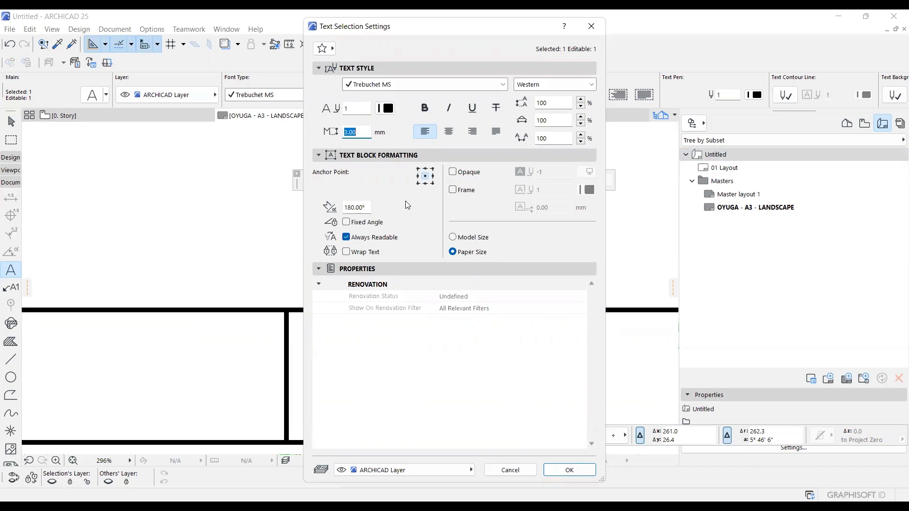
{"action": "left_click", "coordinate": [432, 170]}
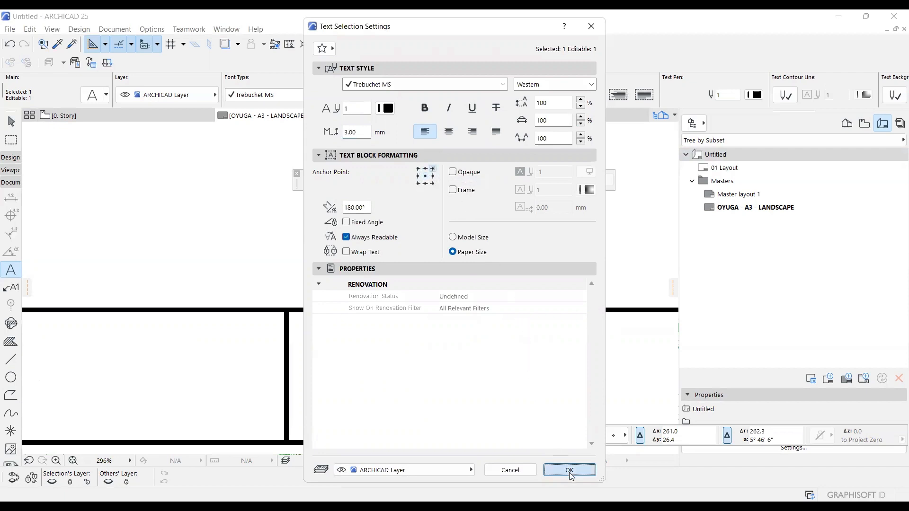
{"action": "key", "text": "Return"}
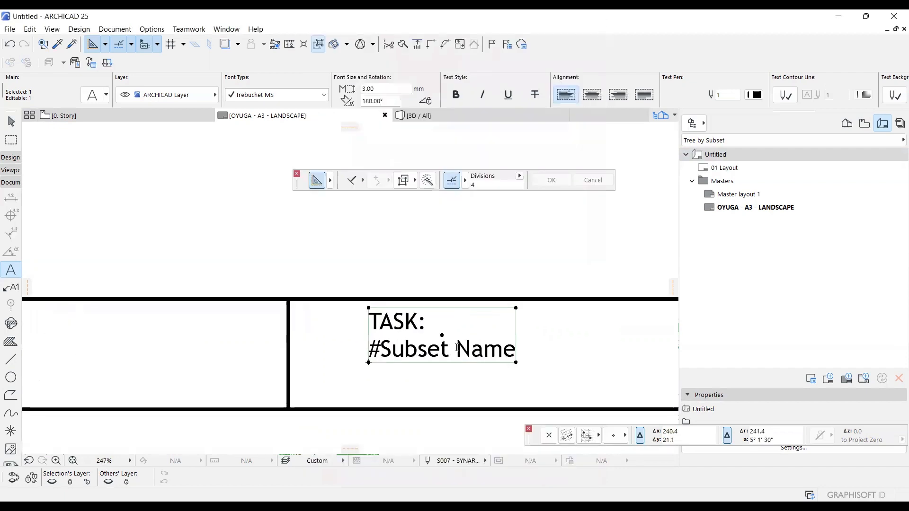
Append a run of test characters after the Subset Name autotext in the TASK block.
{"action": "left_click", "coordinate": [428, 337]}
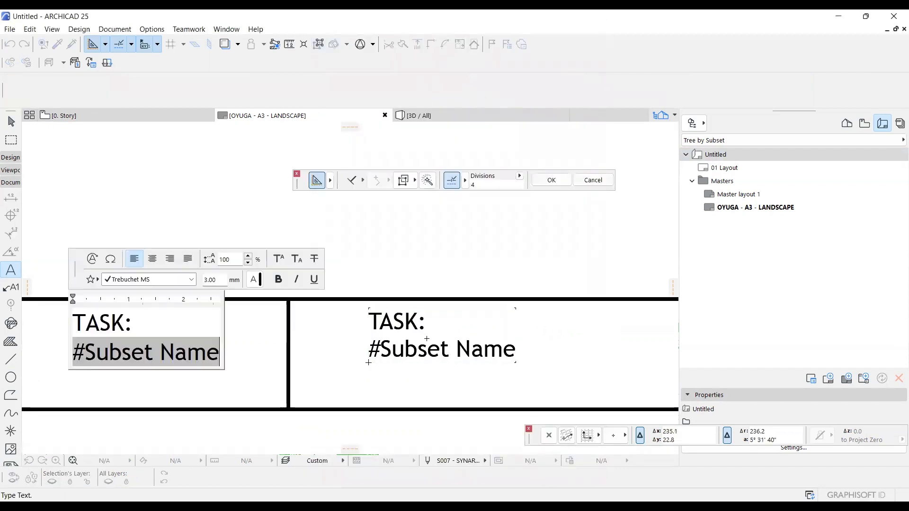
{"action": "type", "text": "D"}
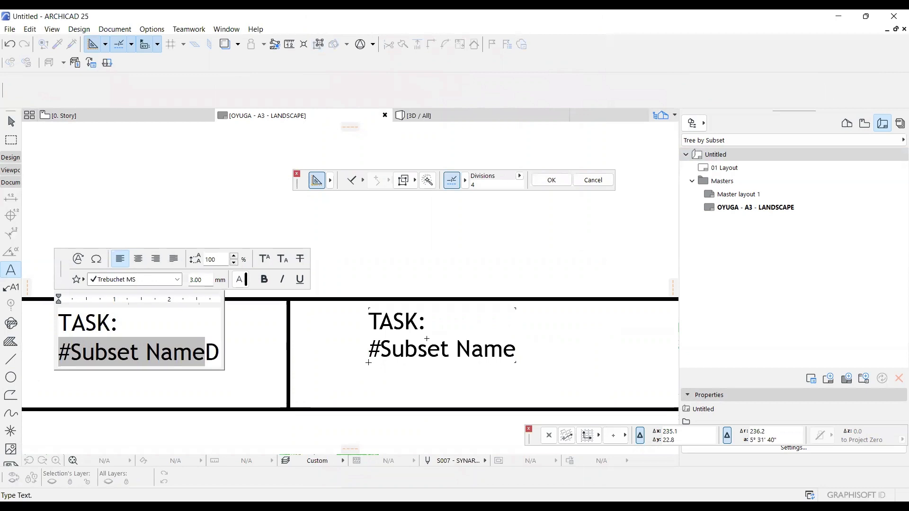
{"action": "type", "text": "ADdSDssfsf"}
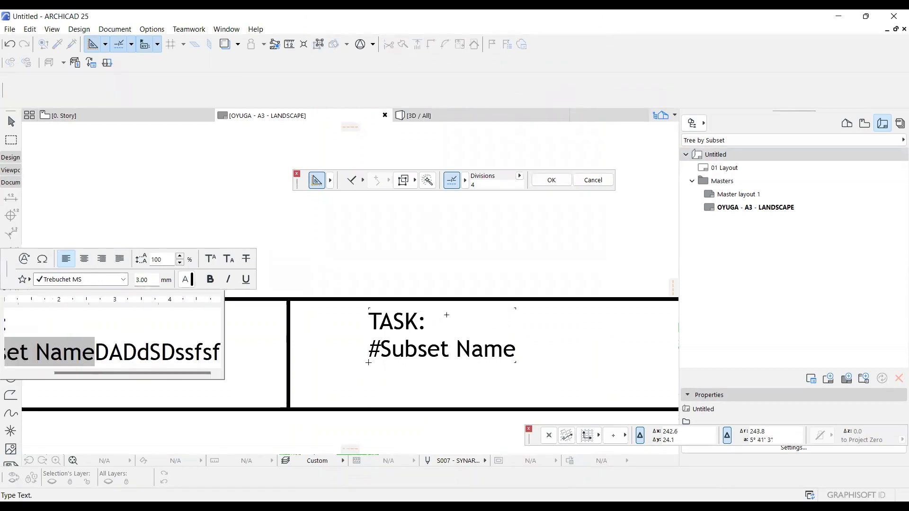
{"action": "left_click", "coordinate": [283, 285]}
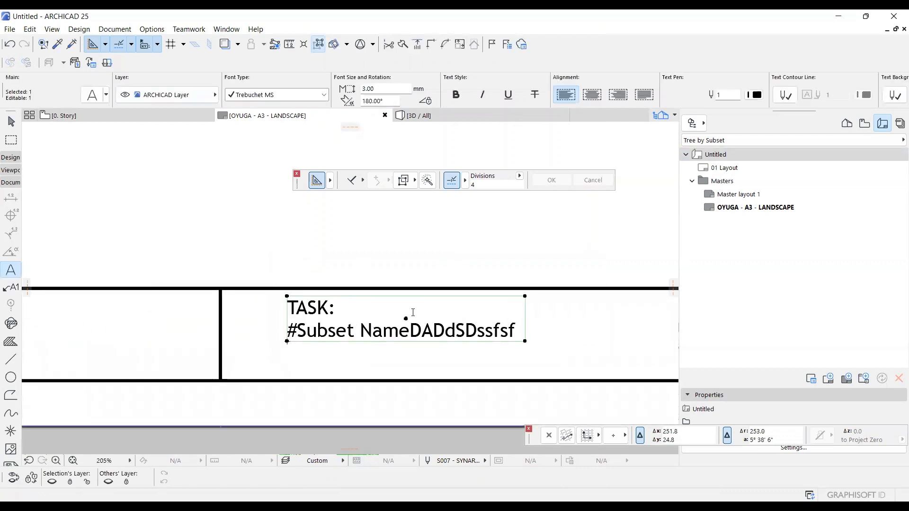
Try a block angle of 0° for the TASK text, and undo it together with the added test characters.
{"action": "key", "text": "ctrl+t"}
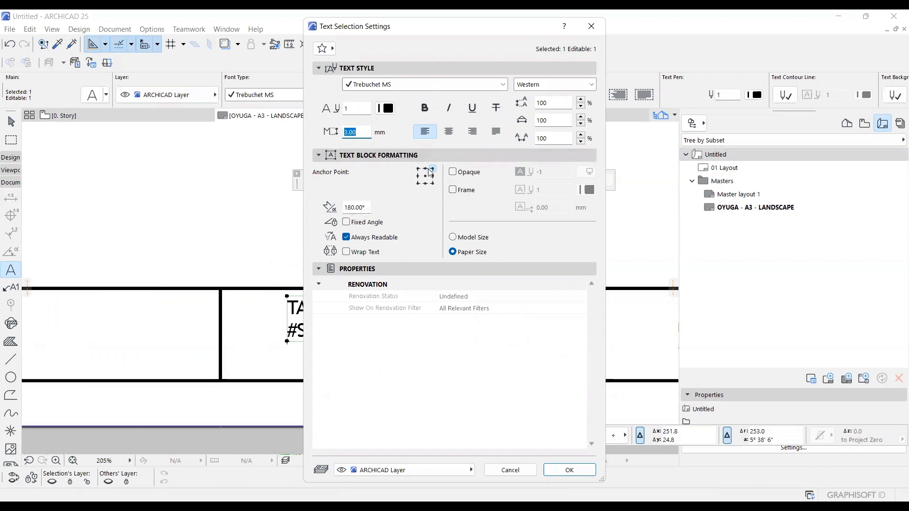
{"action": "left_click", "coordinate": [368, 205]}
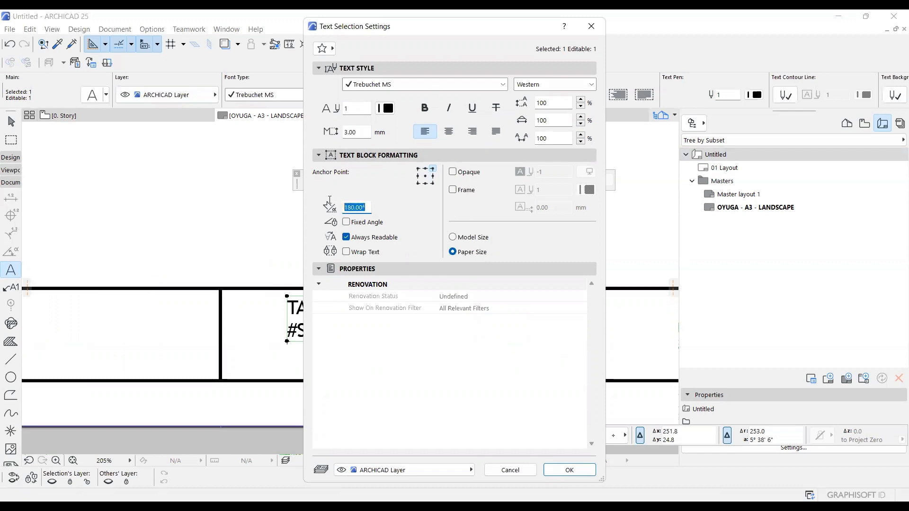
{"action": "type", "text": "0"}
{"action": "left_click", "coordinate": [570, 471]}
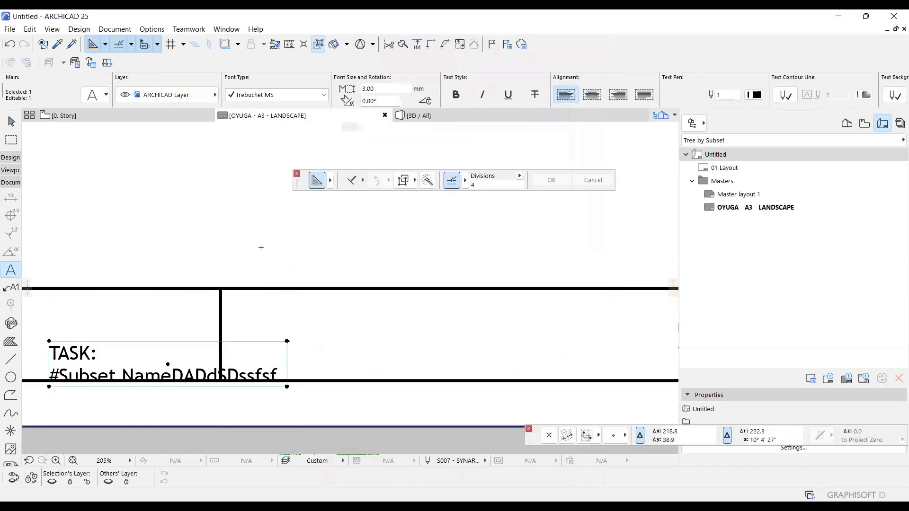
{"action": "scroll", "coordinate": [261, 247], "scroll_direction": "down", "scroll_amount": 1}
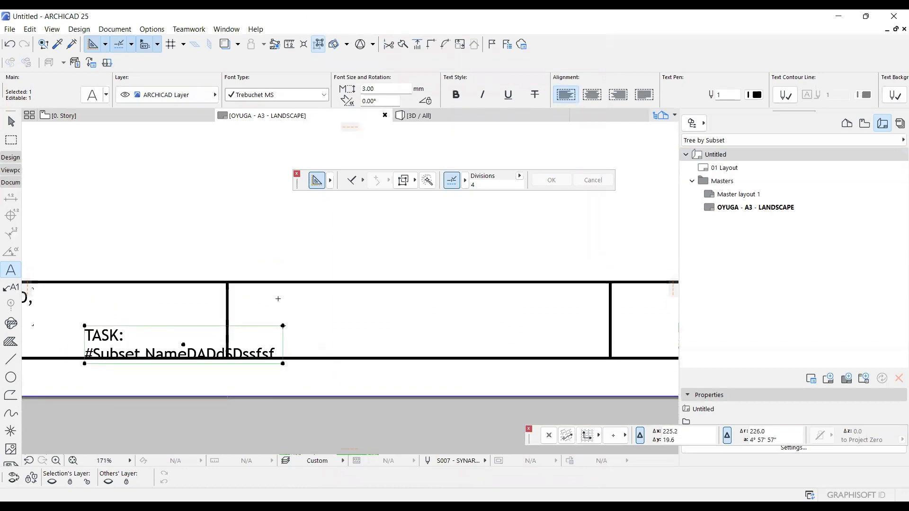
{"action": "key", "text": "ctrl+t"}
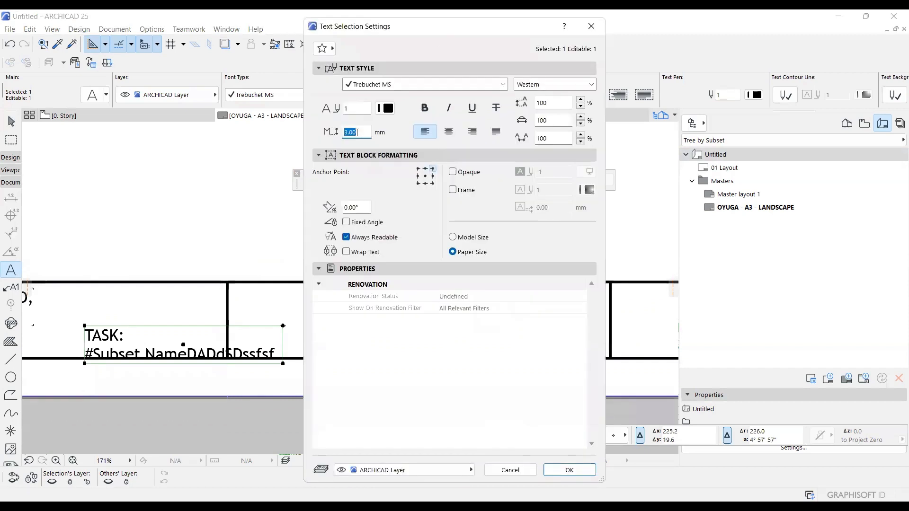
{"action": "left_click", "coordinate": [510, 469]}
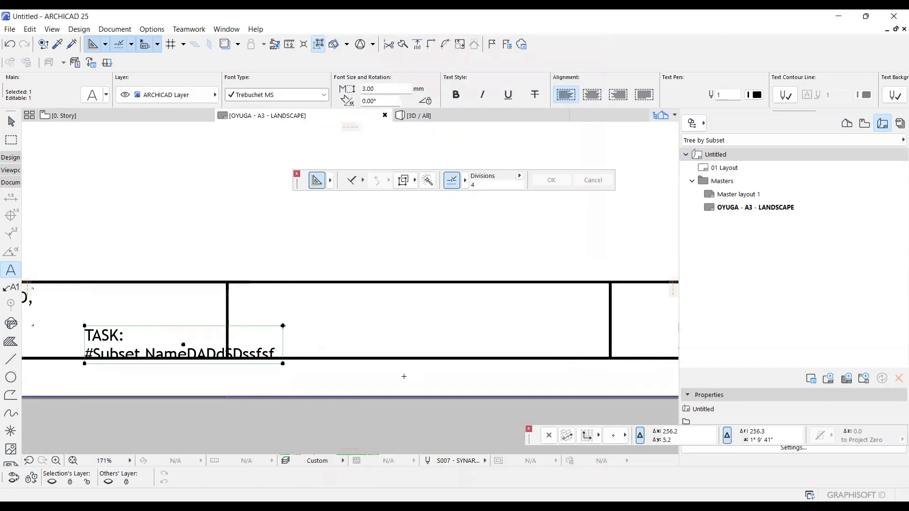
{"action": "key", "text": "ctrl+z"}
{"action": "key", "text": "ctrl+z"}
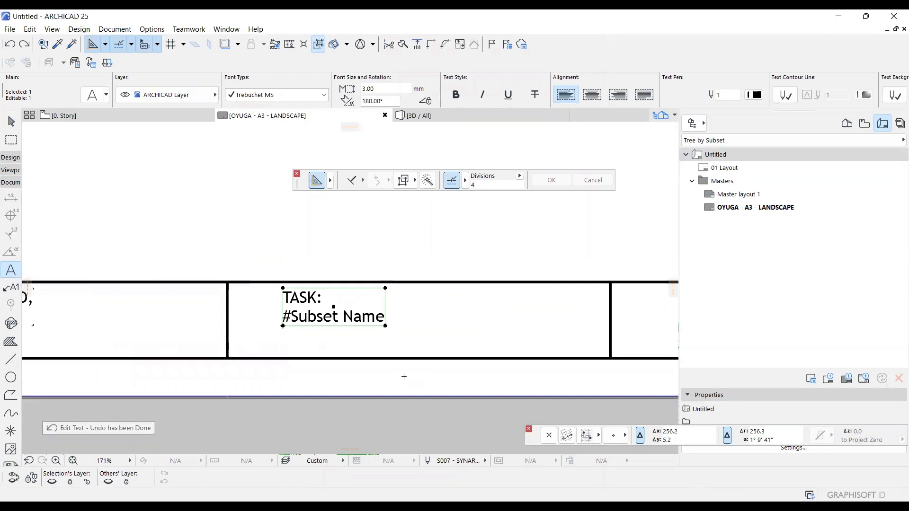
Set the TASK text block's angle to 0° and its anchor point to the upper-left point.
{"action": "key", "text": "ctrl+t"}
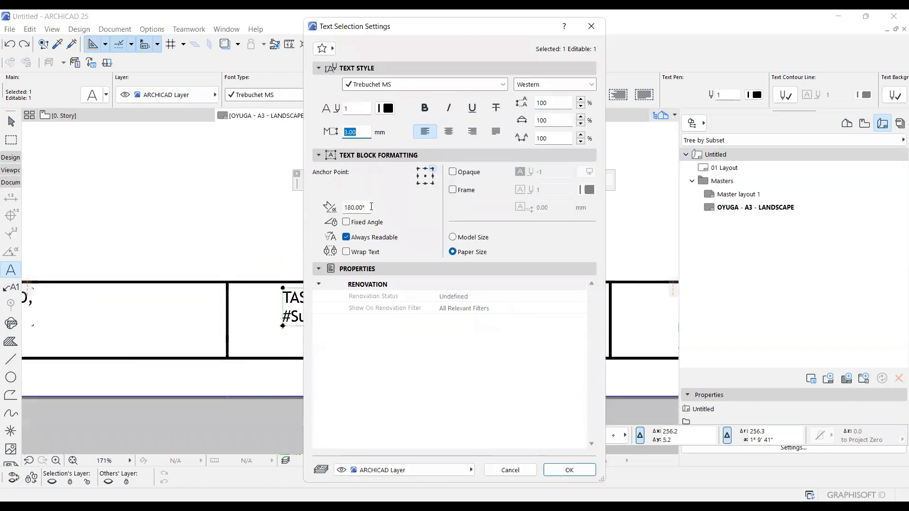
{"action": "left_click", "coordinate": [368, 207]}
{"action": "type", "text": "0"}
{"action": "left_click", "coordinate": [417, 168]}
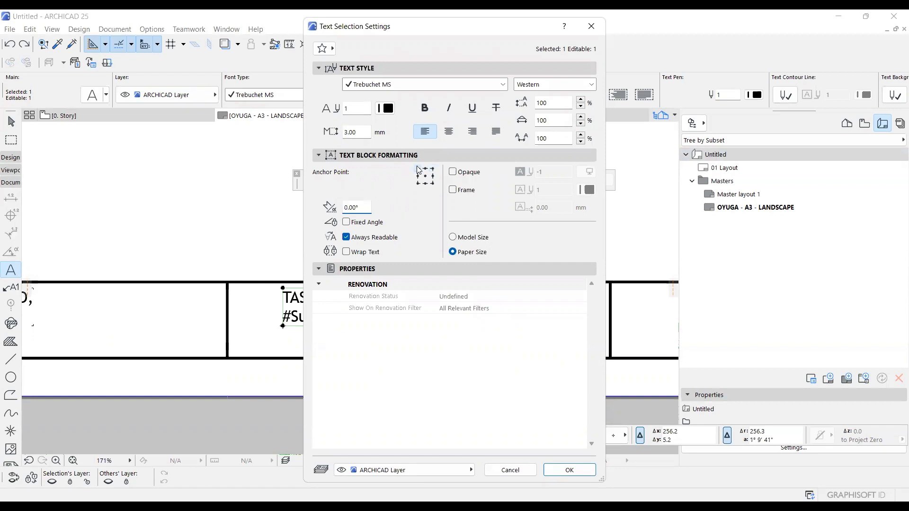
{"action": "left_click", "coordinate": [571, 471]}
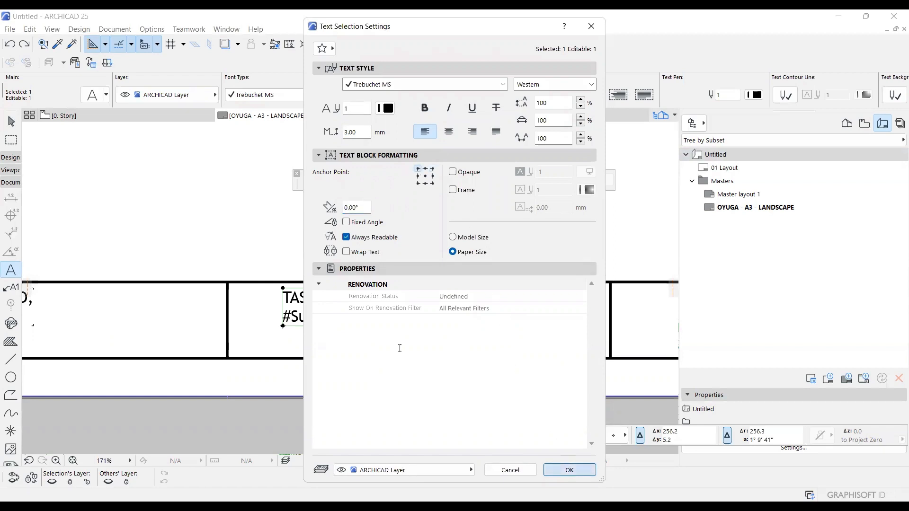
Drag the TASK text block by its upper-left corner to just inside the upper-left corner of the third title cell.
{"action": "key", "text": "ctrl+d"}
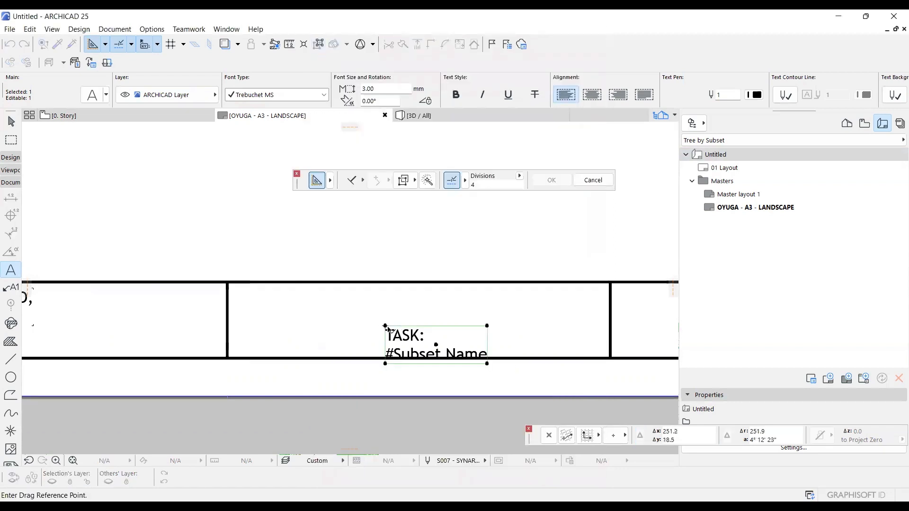
{"action": "left_click", "coordinate": [385, 325]}
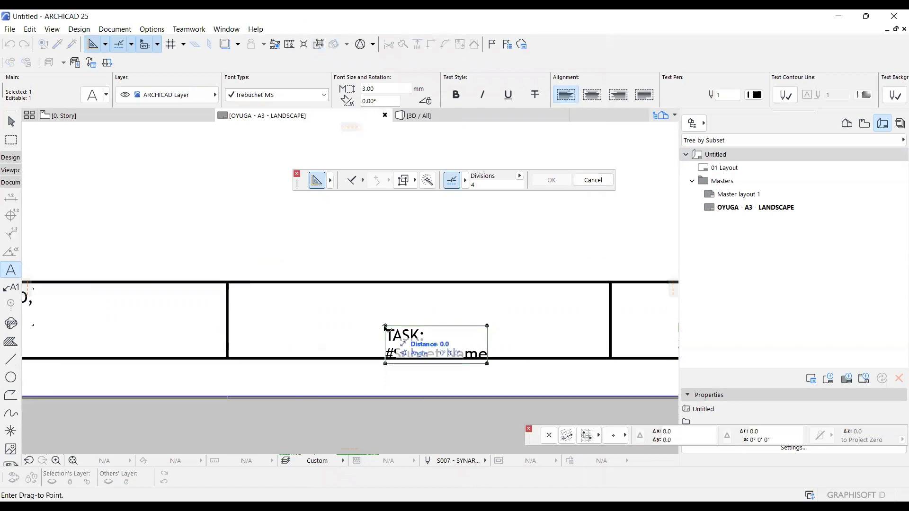
{"action": "left_click", "coordinate": [239, 289]}
Try stretching the TASK text block to nearly the third cell's full width, check its text settings, and undo the stretch.
{"action": "scroll", "coordinate": [260, 315], "scroll_direction": "up", "scroll_amount": 3}
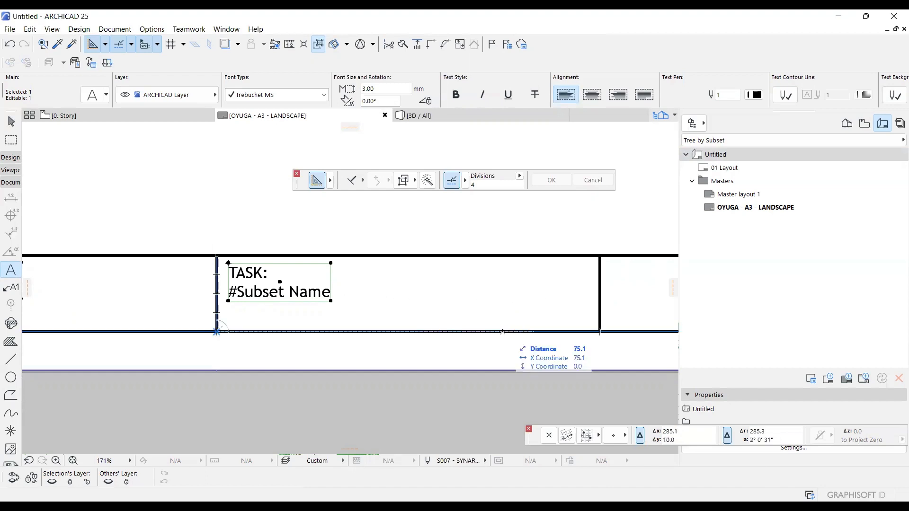
{"action": "middle_click_drag", "start_coordinate": [357, 313], "coordinate": [342, 326]}
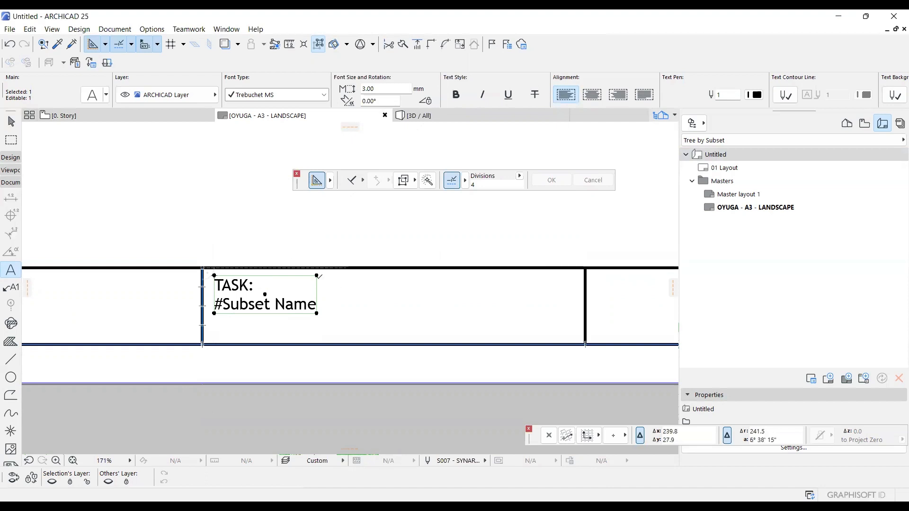
{"action": "left_click", "coordinate": [320, 275]}
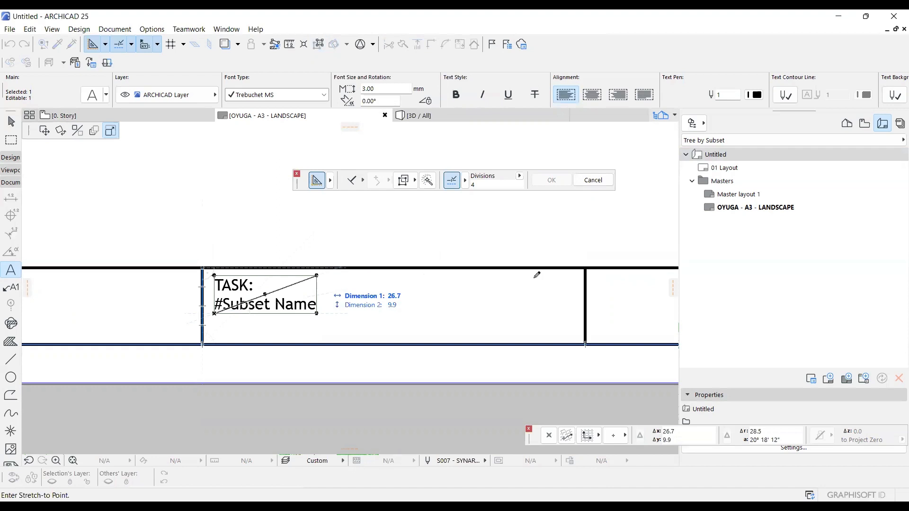
{"action": "left_click", "coordinate": [573, 276]}
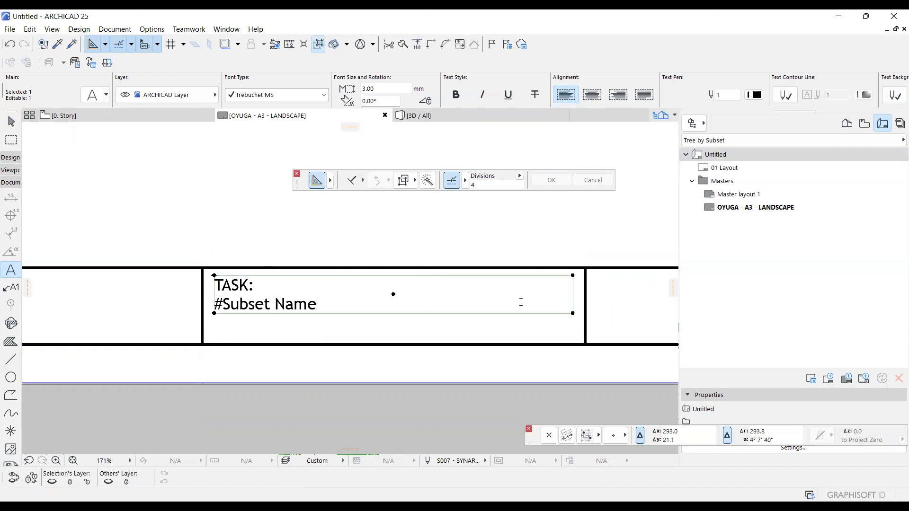
{"action": "key", "text": "ctrl+t"}
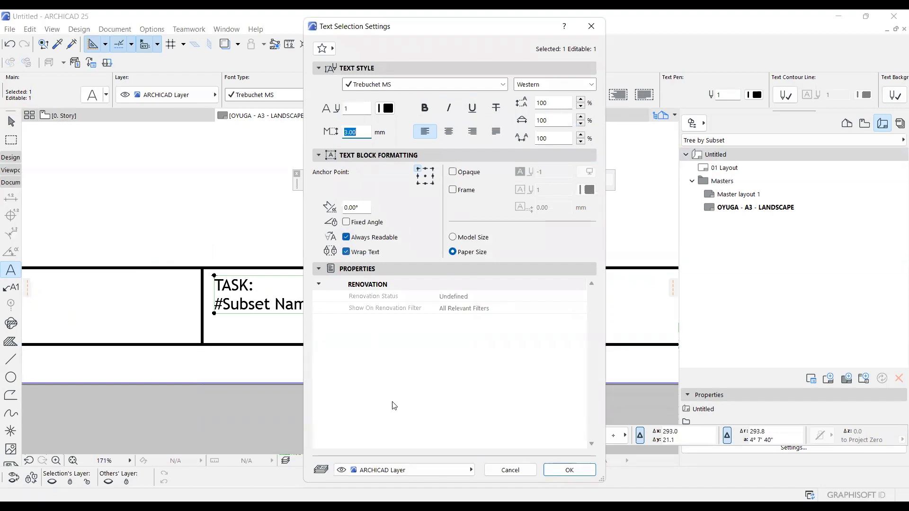
{"action": "left_click", "coordinate": [502, 476]}
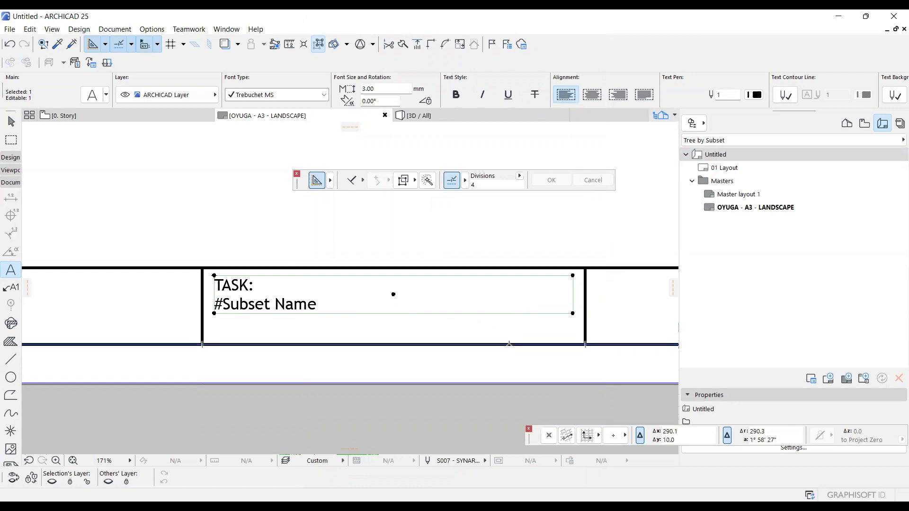
{"action": "key", "text": "ctrl+z"}
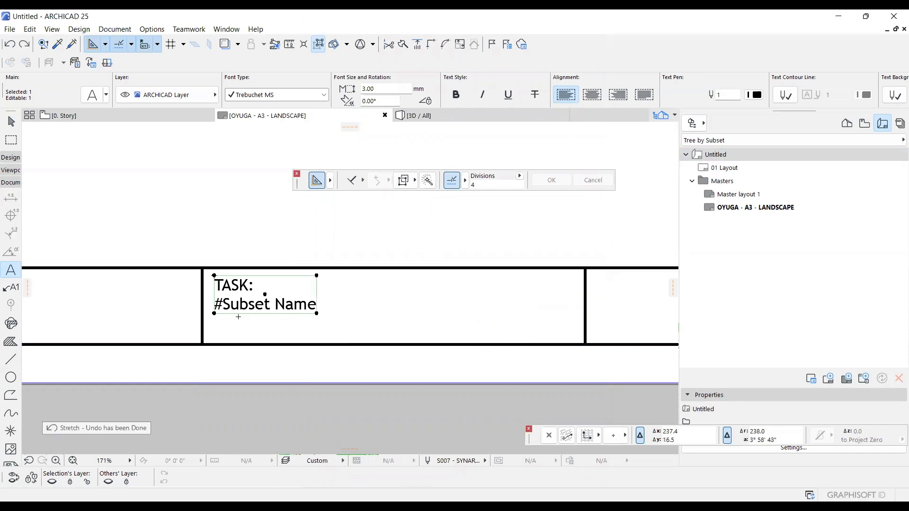
Drag a copy of the TASK text block into the fourth title cell, just inside its upper-left corner.
{"action": "scroll", "coordinate": [208, 324], "scroll_direction": "down", "scroll_amount": 5}
{"action": "scroll", "coordinate": [277, 327], "scroll_direction": "up", "scroll_amount": 3}
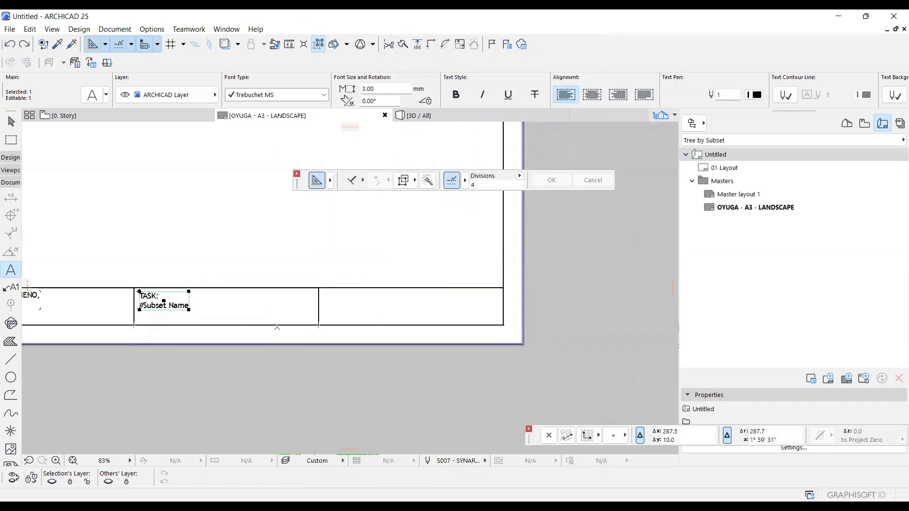
{"action": "key", "text": "ctrl+alt+d"}
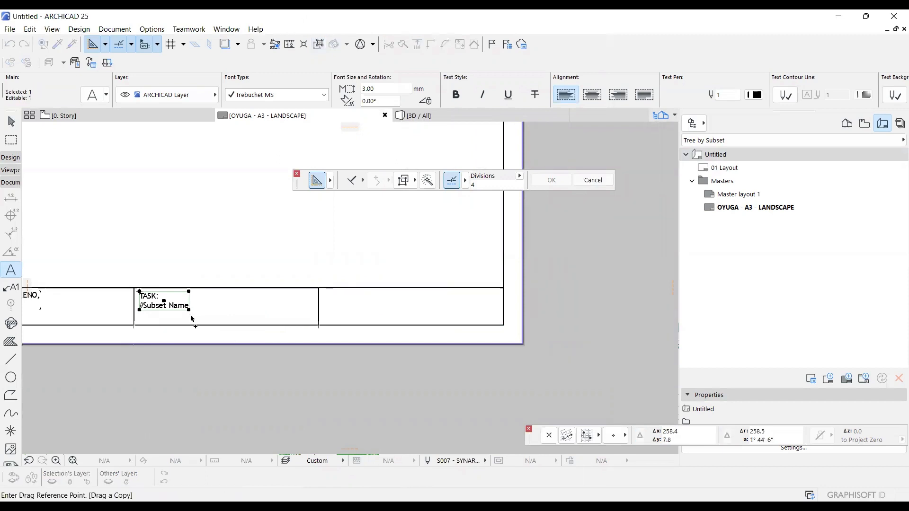
{"action": "left_click", "coordinate": [139, 292]}
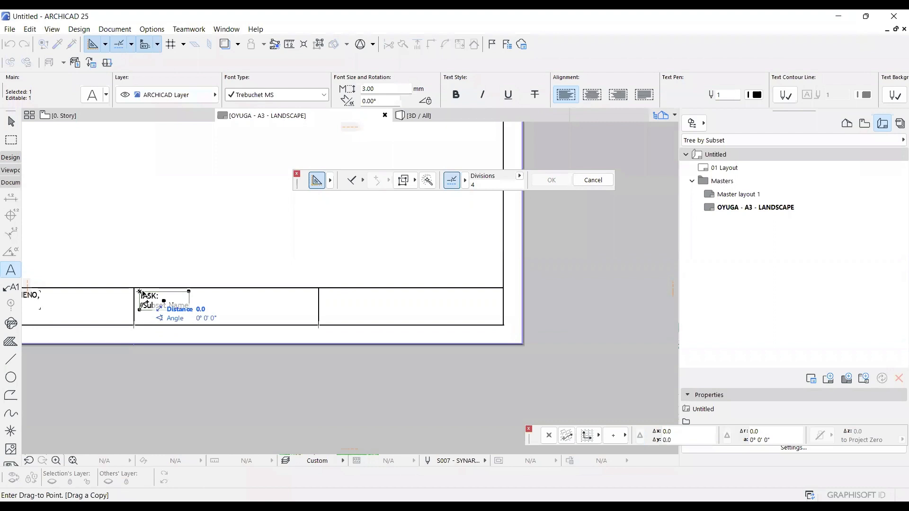
{"action": "left_click", "coordinate": [325, 292]}
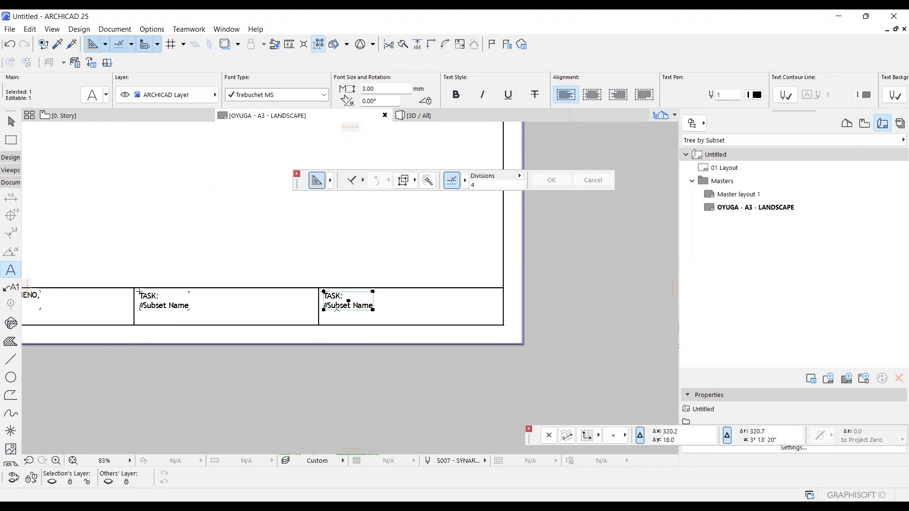
Replace the word "TASK" with "ACTIVITY" in the copied text block in the fourth title cell.
{"action": "double_click", "coordinate": [337, 309]}
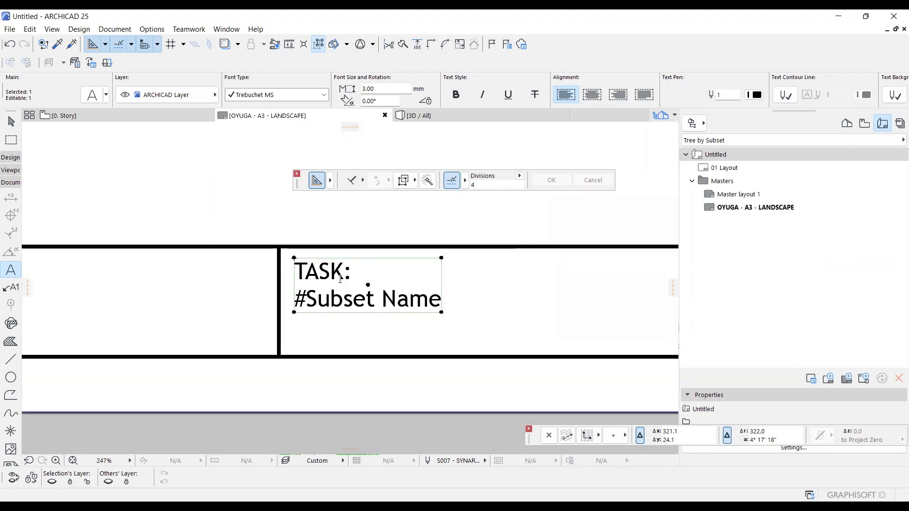
{"action": "left_click_drag", "start_coordinate": [341, 279], "coordinate": [300, 274]}
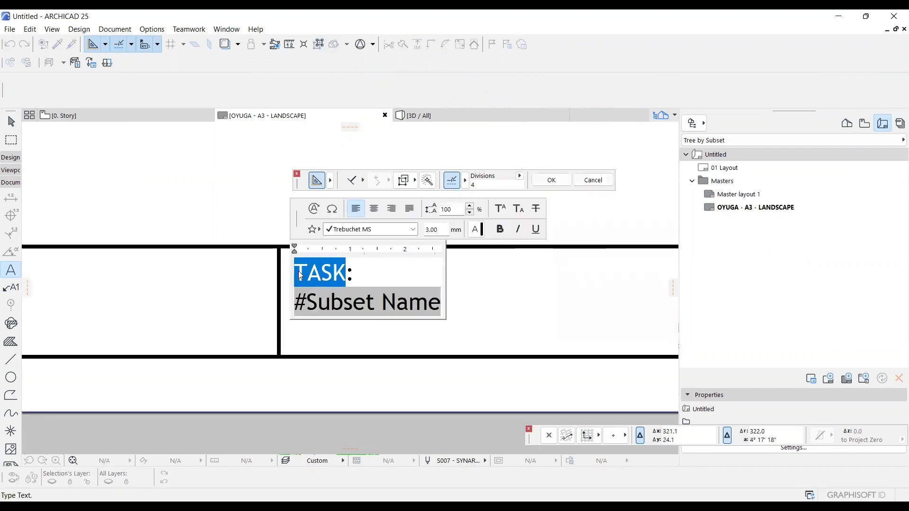
{"action": "type", "text": "ACTIVIT"}
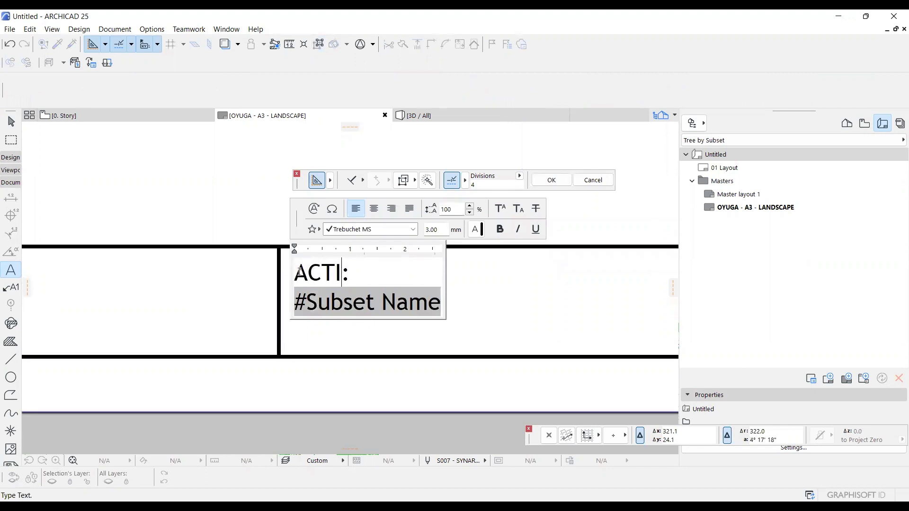
{"action": "type", "text": "Y"}
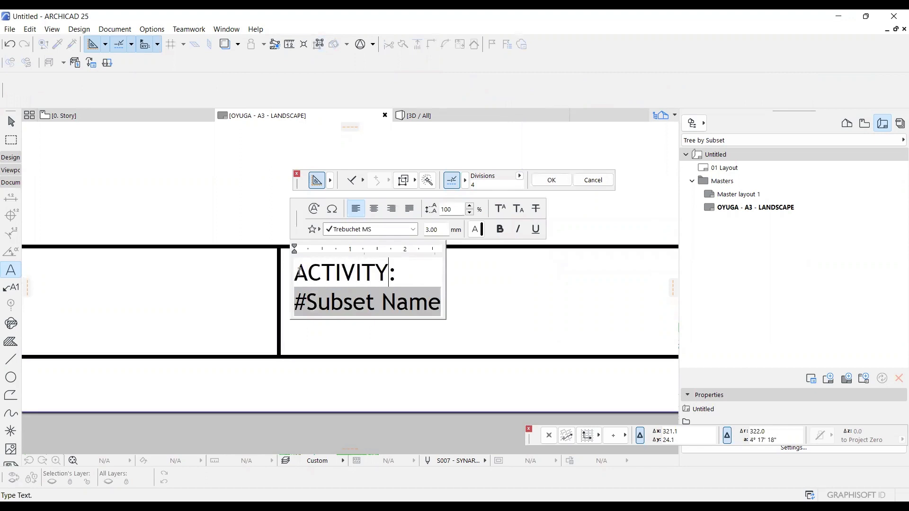
Replace the Subset Name autotext below "ACTIVITY:" with the Layout autotext Layout Name.
{"action": "left_click", "coordinate": [432, 314]}
{"action": "key", "text": "BackSpace"}
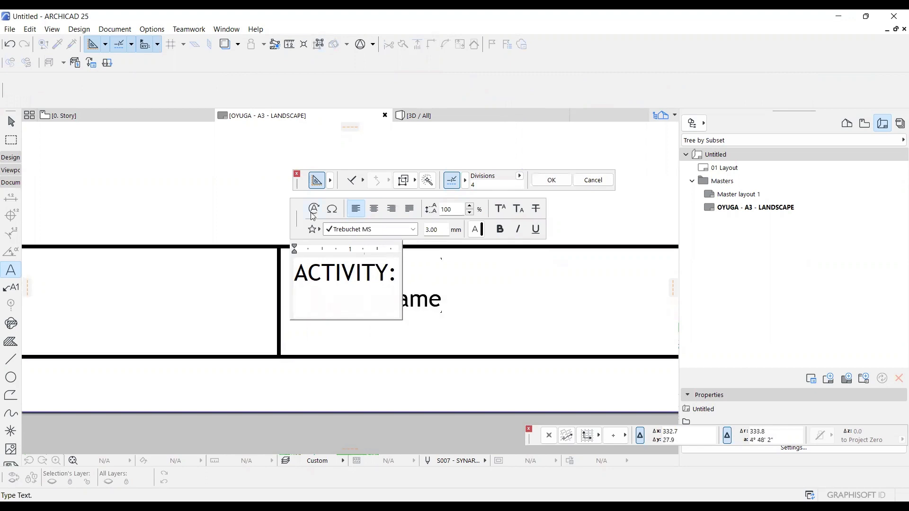
{"action": "left_click", "coordinate": [314, 214]}
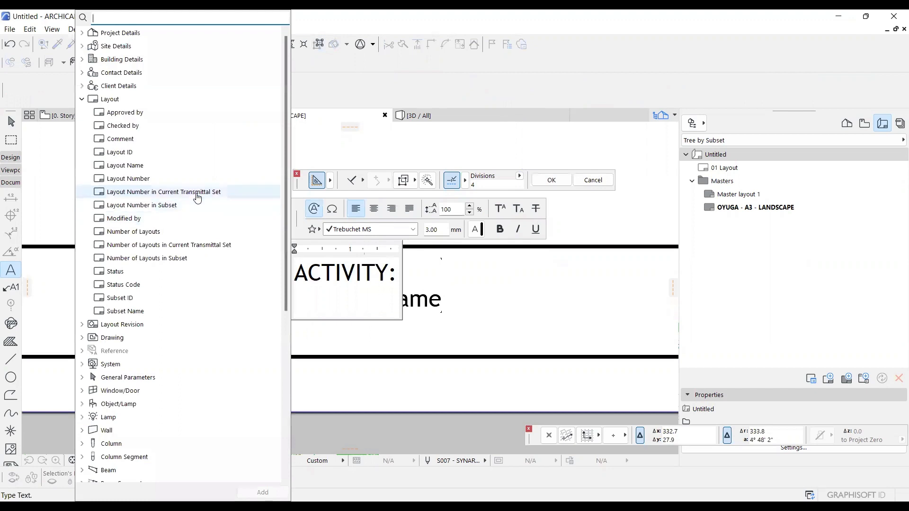
{"action": "left_click", "coordinate": [177, 171]}
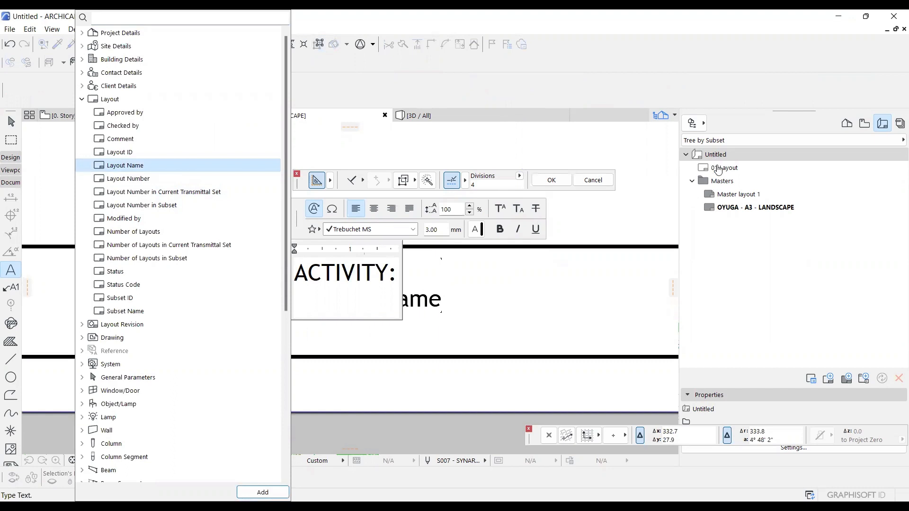
{"action": "left_click", "coordinate": [263, 492]}
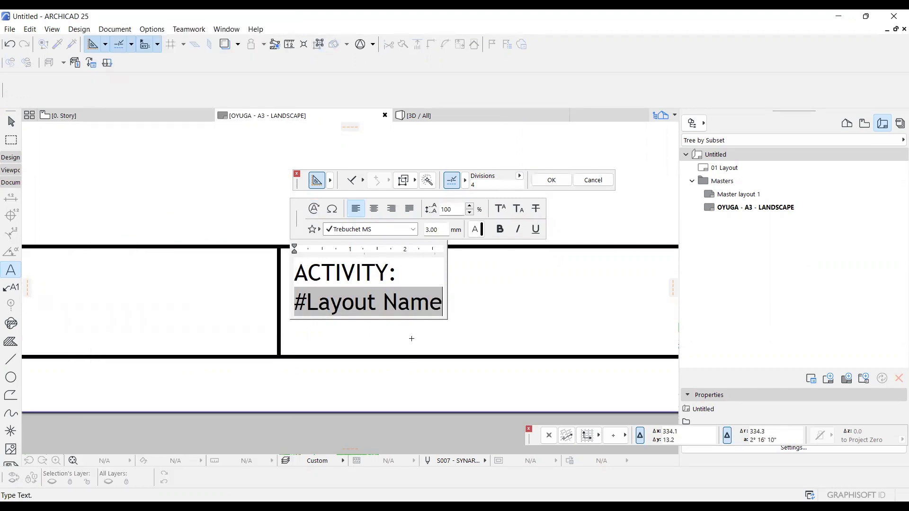
Finish editing the ACTIVITY text block, review the completed title strip, and clear the selection.
{"action": "left_click", "coordinate": [422, 350]}
{"action": "scroll", "coordinate": [422, 350], "scroll_direction": "down", "scroll_amount": 5}
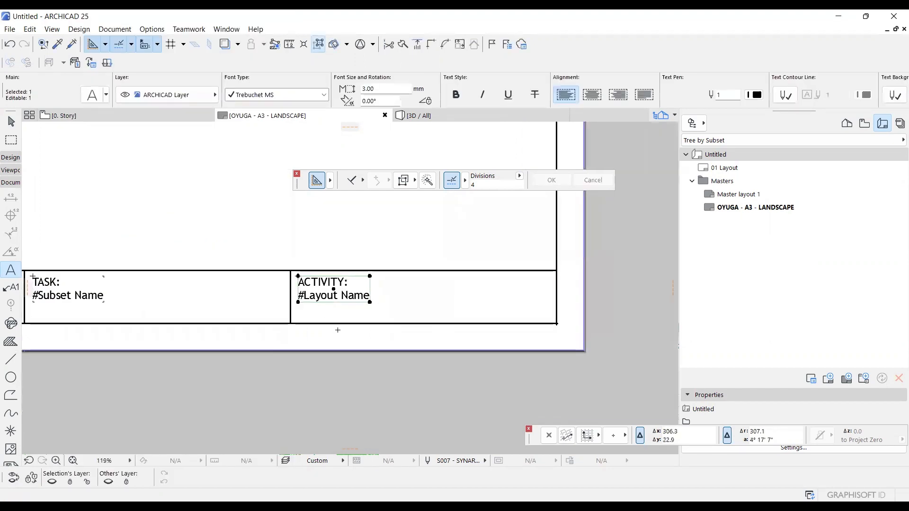
{"action": "scroll", "coordinate": [209, 314], "scroll_direction": "up", "scroll_amount": 3}
{"action": "scroll", "coordinate": [290, 315], "scroll_direction": "down", "scroll_amount": 4}
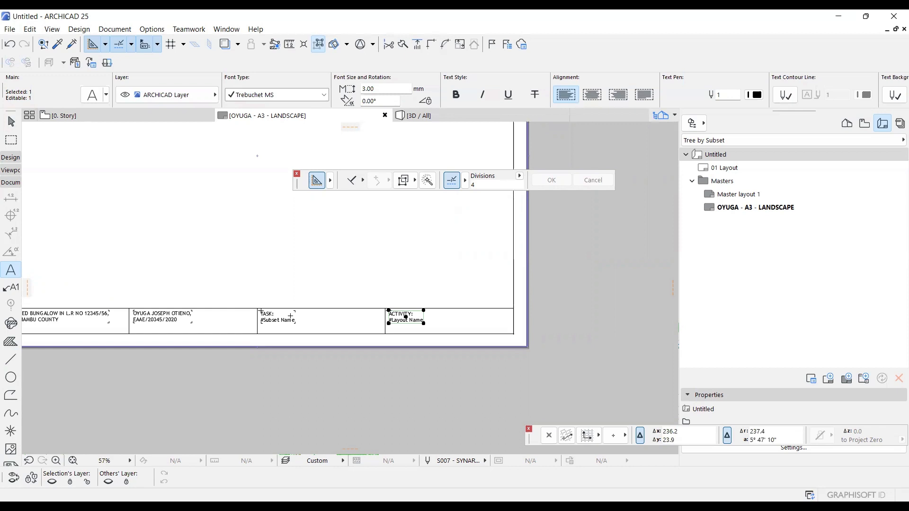
{"action": "scroll", "coordinate": [287, 310], "scroll_direction": "down", "scroll_amount": 3}
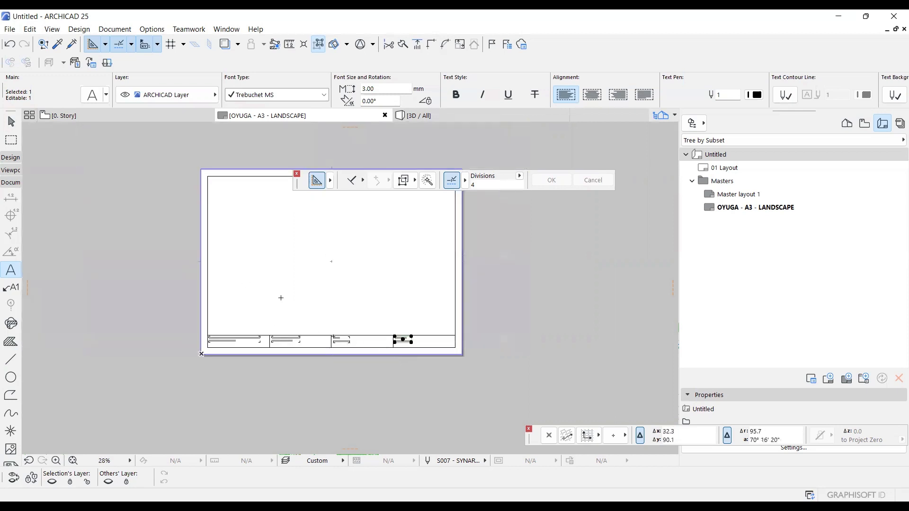
{"action": "key", "text": "Escape"}
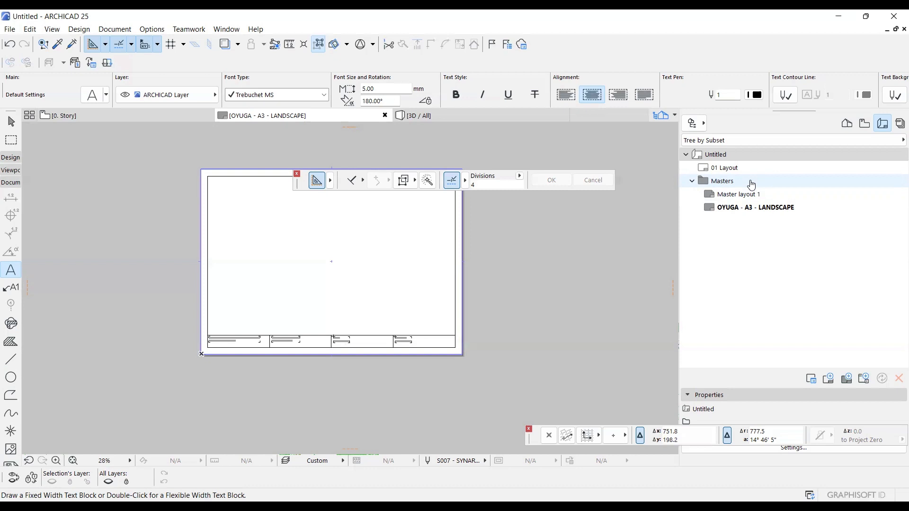
Create a new subset named BLOW-UP DOCUMENTATION in the layout book.
{"action": "right_click", "coordinate": [739, 157]}
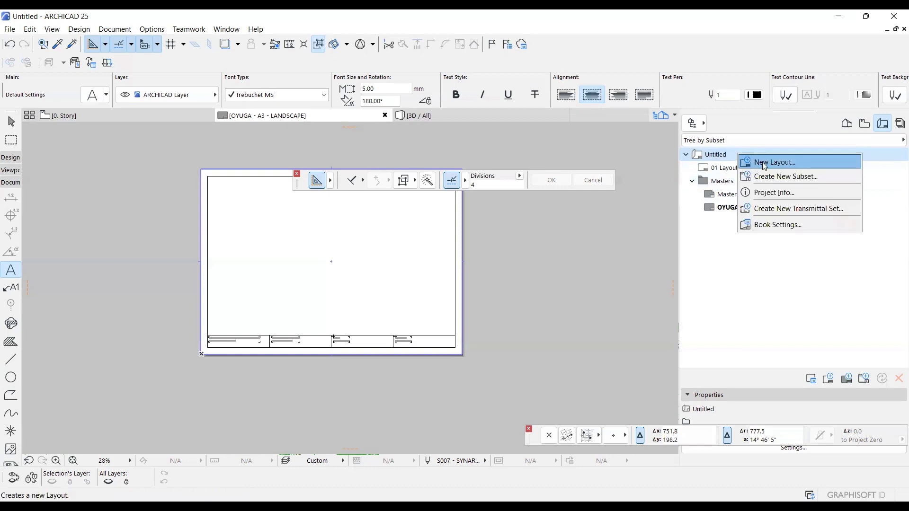
{"action": "left_click", "coordinate": [768, 177]}
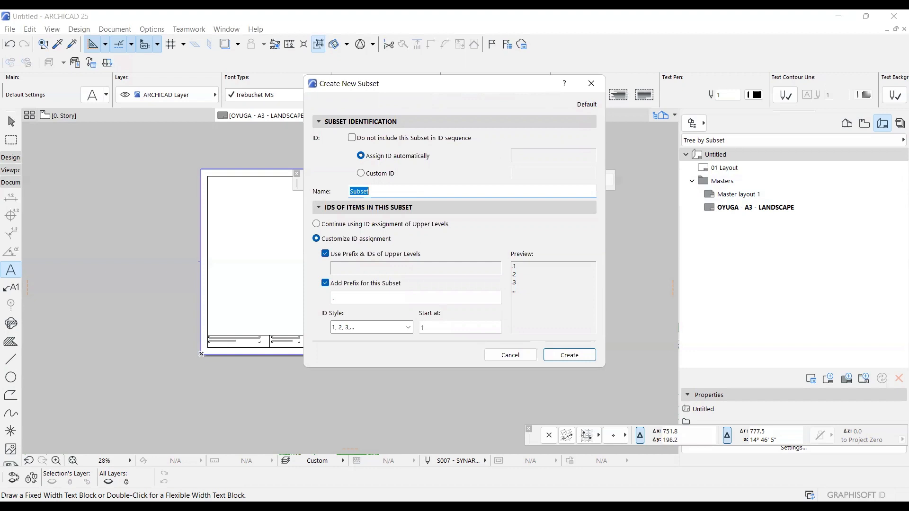
{"action": "type", "text": "BLOW-UP DOCUMENTATION"}
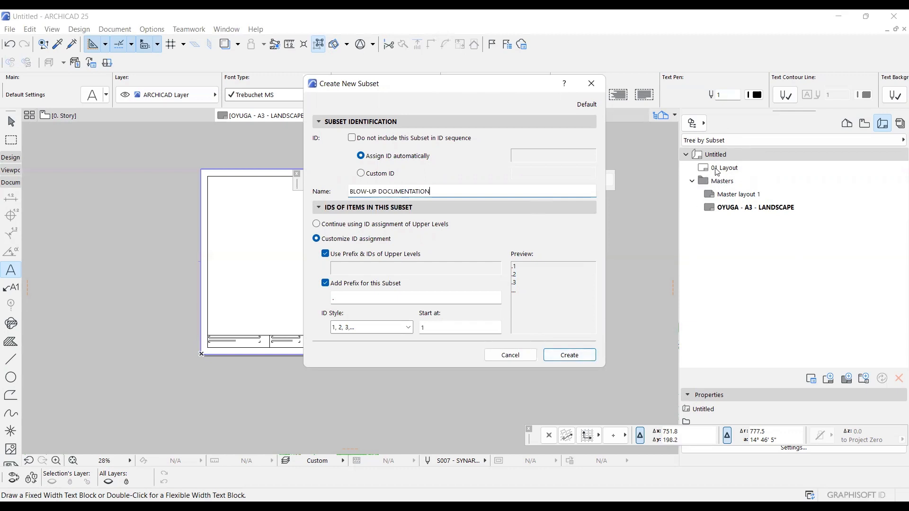
{"action": "left_click", "coordinate": [570, 356]}
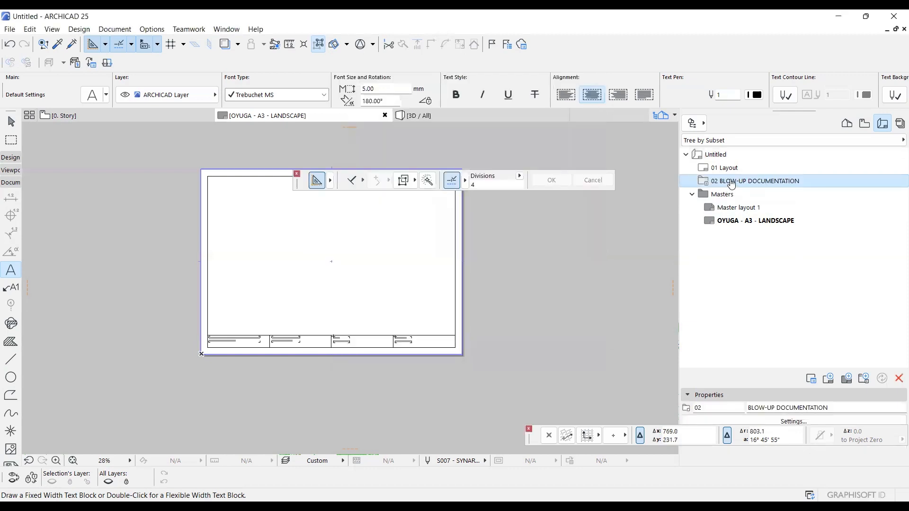
Create a layout named BASEMENT FLOOR PLAN in the BLOW-UP DOCUMENTATION subset, using the custom A3 landscape master layout.
{"action": "right_click", "coordinate": [731, 185]}
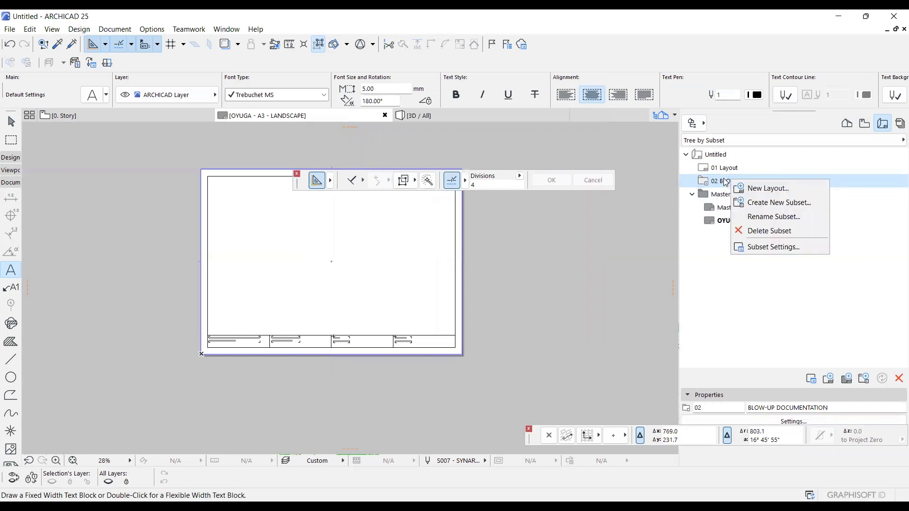
{"action": "key", "text": "Escape"}
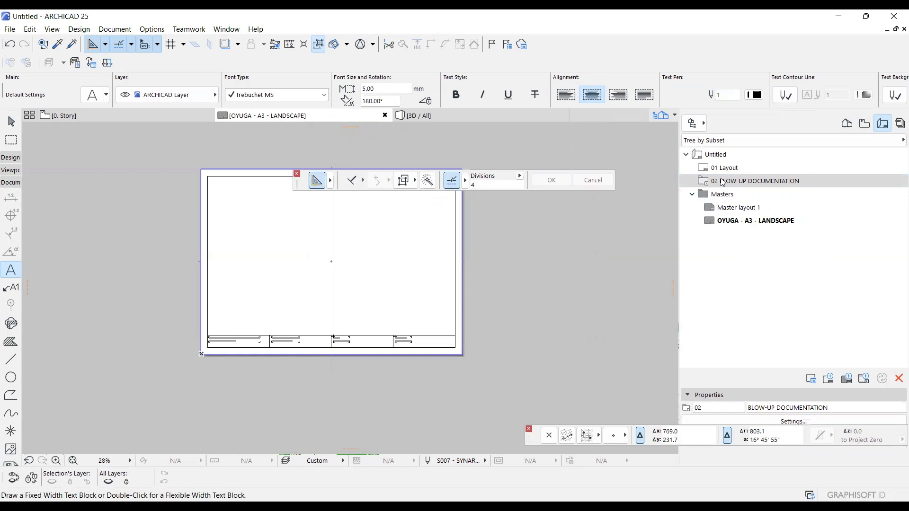
{"action": "left_click", "coordinate": [730, 186]}
{"action": "right_click", "coordinate": [729, 186]}
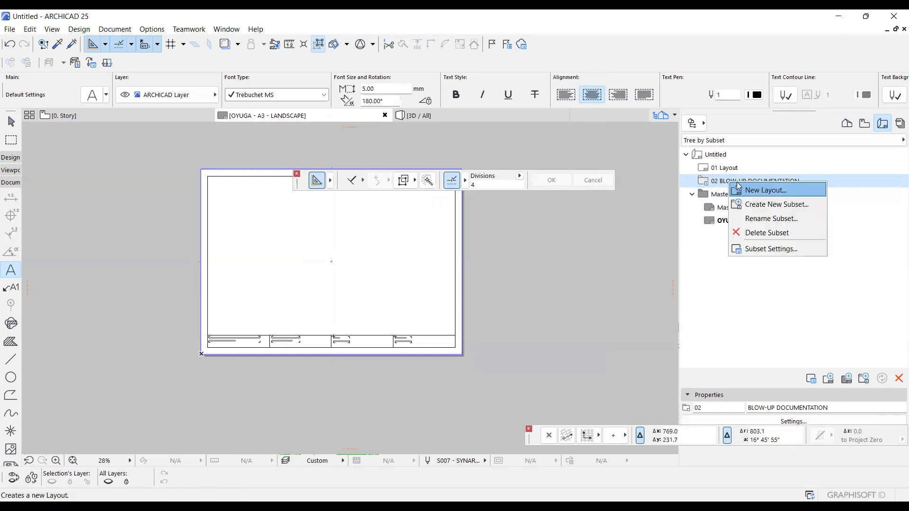
{"action": "left_click", "coordinate": [746, 191]}
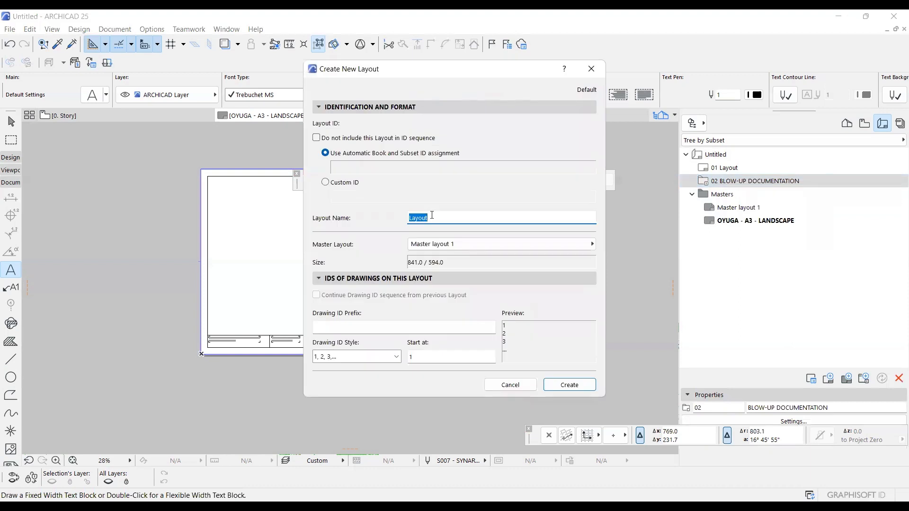
{"action": "type", "text": "BASEMENT FLOOR PLAN"}
{"action": "left_click", "coordinate": [455, 244]}
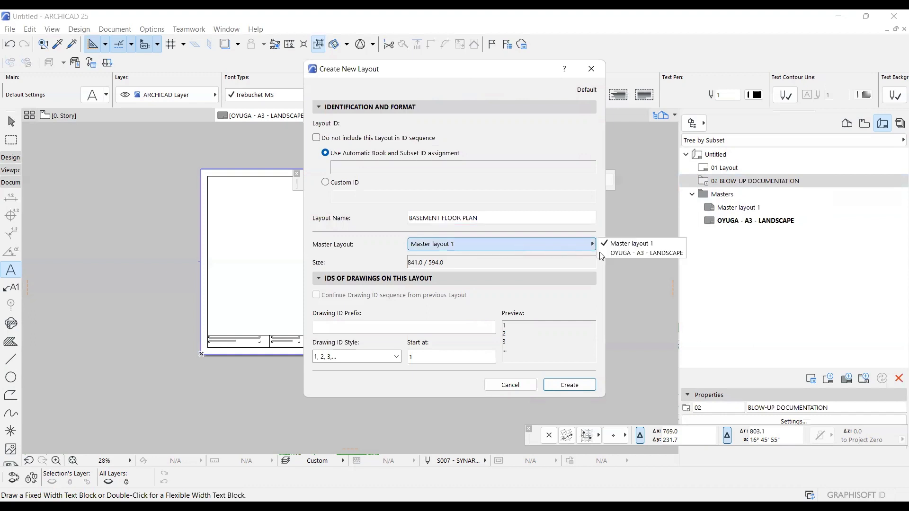
{"action": "left_click", "coordinate": [625, 254]}
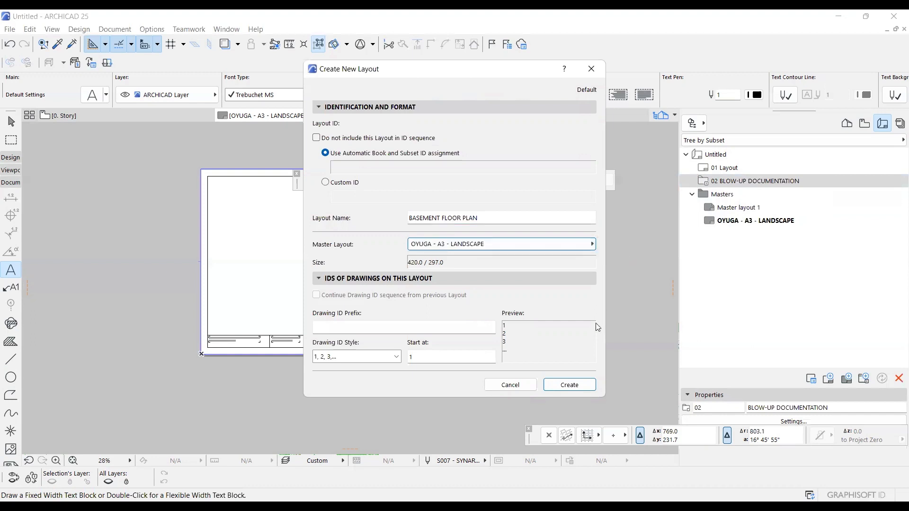
{"action": "left_click", "coordinate": [570, 385]}
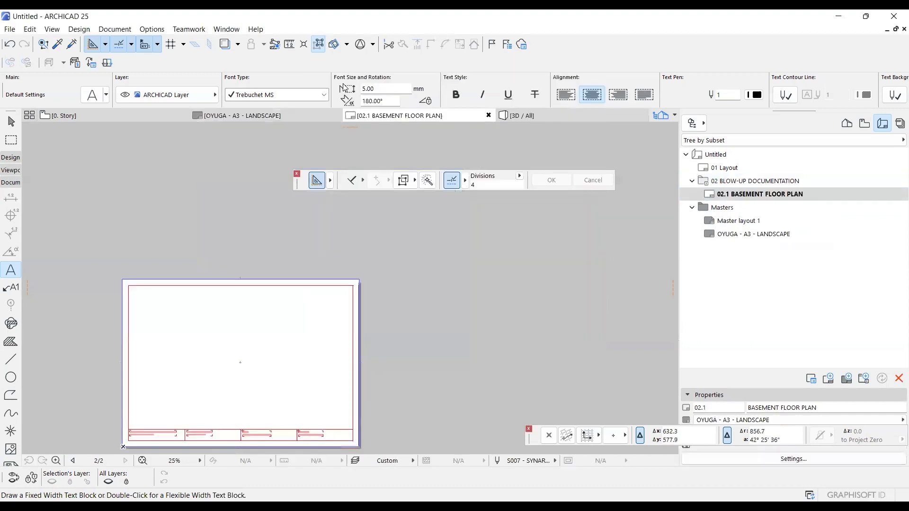
Examine the title strip of the BASEMENT FLOOR PLAN layout, checking the project texts and the TASK and ACTIVITY autotexts.
{"action": "left_click", "coordinate": [742, 196]}
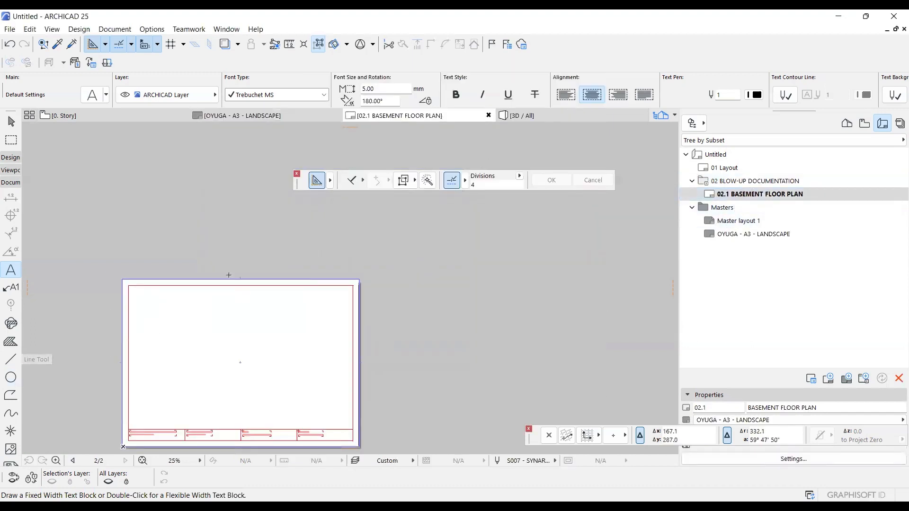
{"action": "scroll", "coordinate": [228, 275], "scroll_direction": "down", "scroll_amount": 2}
{"action": "scroll", "coordinate": [191, 374], "scroll_direction": "up", "scroll_amount": 7}
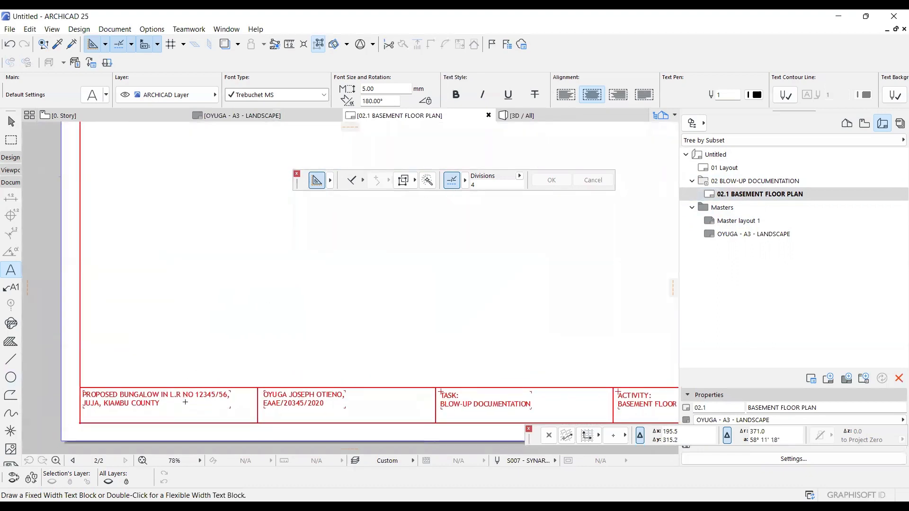
{"action": "scroll", "coordinate": [185, 402], "scroll_direction": "up", "scroll_amount": 2}
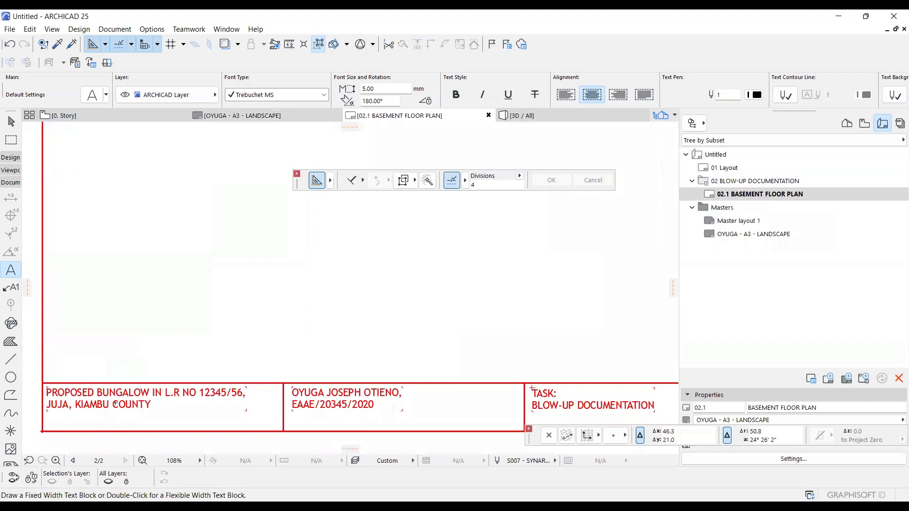
{"action": "scroll", "coordinate": [86, 376], "scroll_direction": "down", "scroll_amount": 2}
{"action": "scroll", "coordinate": [215, 378], "scroll_direction": "up", "scroll_amount": 1}
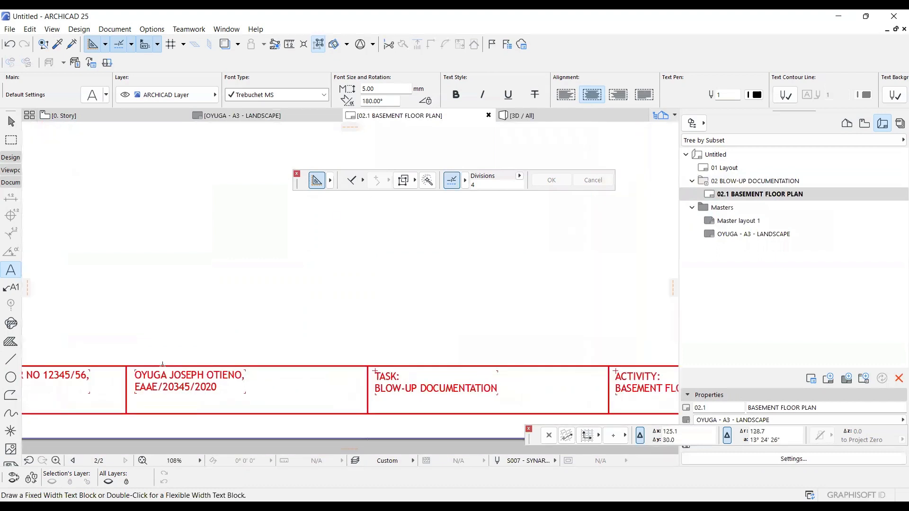
{"action": "scroll", "coordinate": [152, 356], "scroll_direction": "down", "scroll_amount": 2}
{"action": "scroll", "coordinate": [263, 367], "scroll_direction": "up", "scroll_amount": 4}
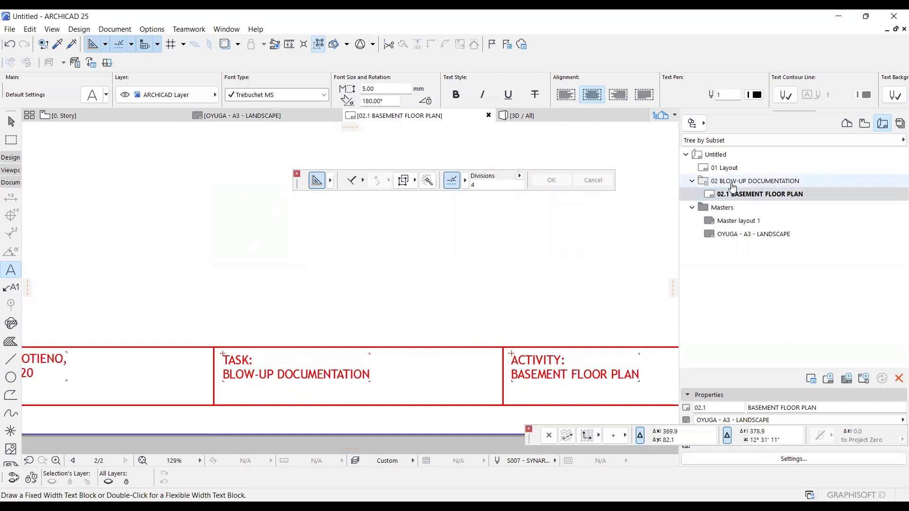
{"action": "scroll", "coordinate": [300, 299], "scroll_direction": "down", "scroll_amount": 3}
{"action": "scroll", "coordinate": [446, 315], "scroll_direction": "up", "scroll_amount": 3}
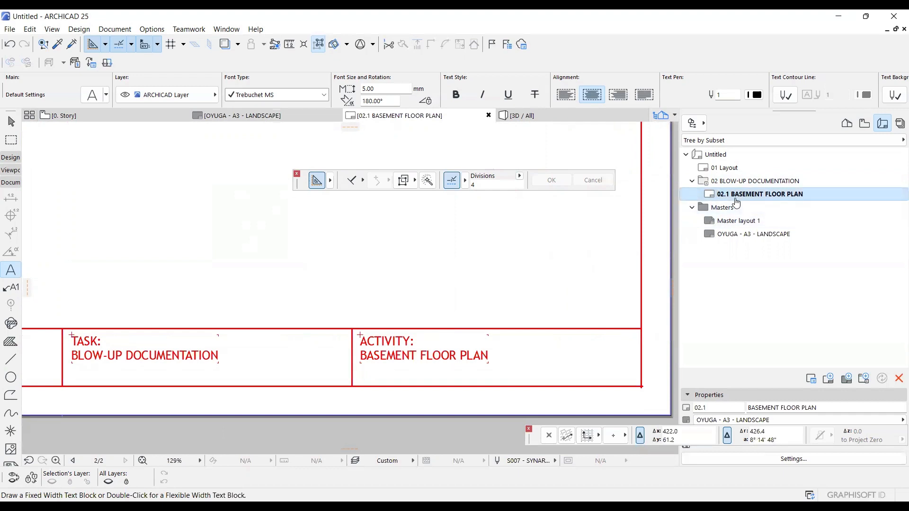
{"action": "scroll", "coordinate": [341, 292], "scroll_direction": "down", "scroll_amount": 5}
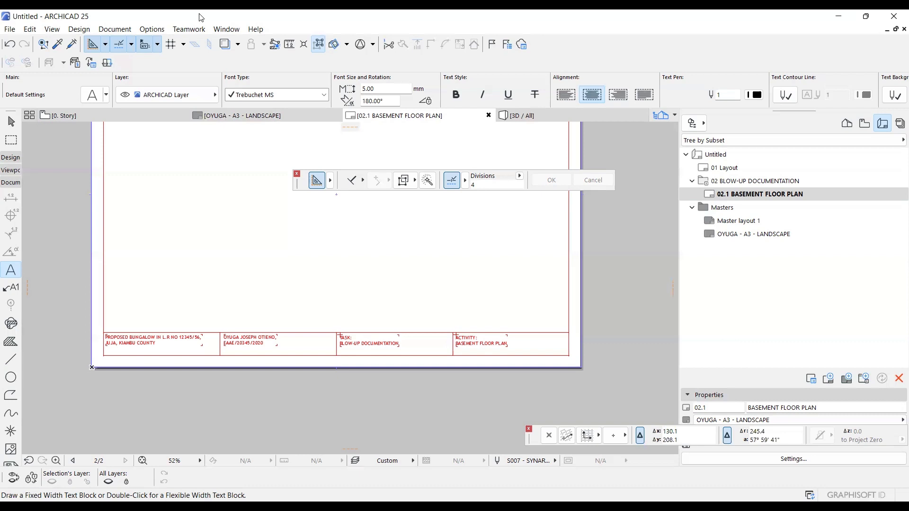
Start placing a drawing on the BASEMENT FLOOR PLAN layout, linked to the local file system, and open the file browser.
{"action": "scroll", "coordinate": [220, 282], "scroll_direction": "down", "scroll_amount": 3}
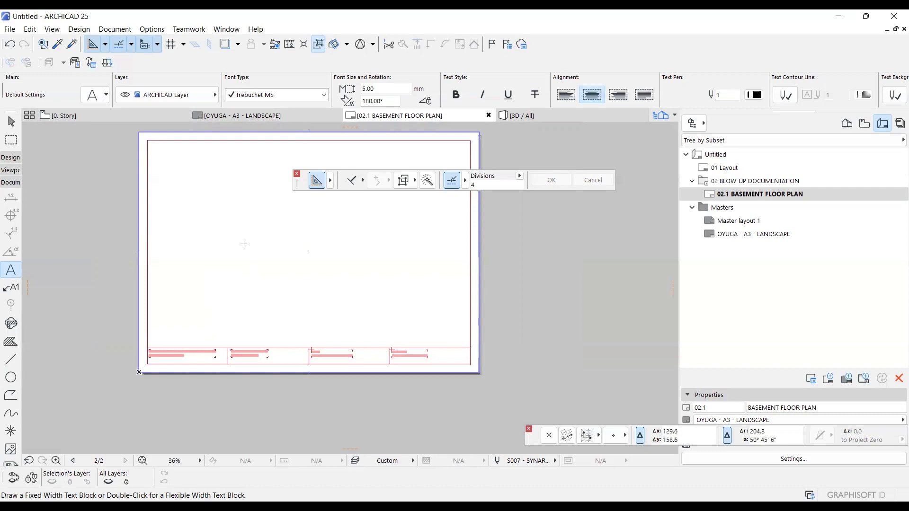
{"action": "right_click", "coordinate": [232, 211]}
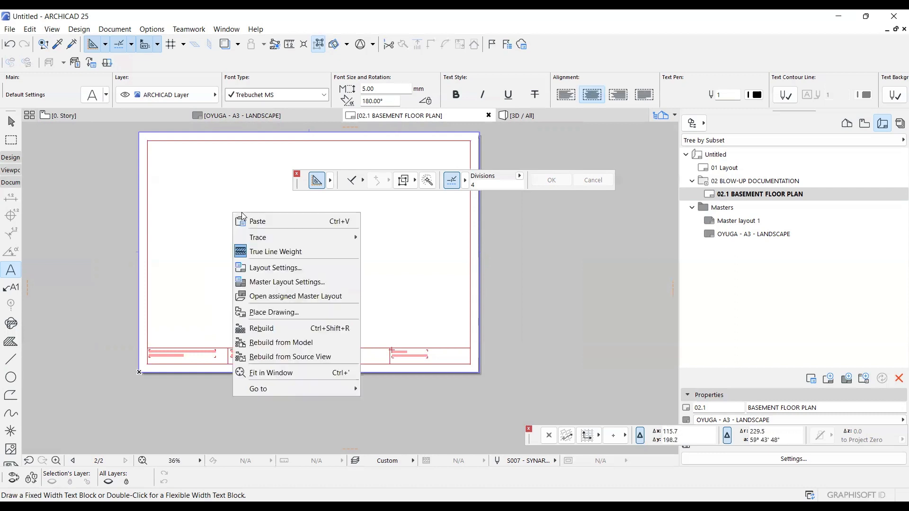
{"action": "left_click", "coordinate": [272, 312]}
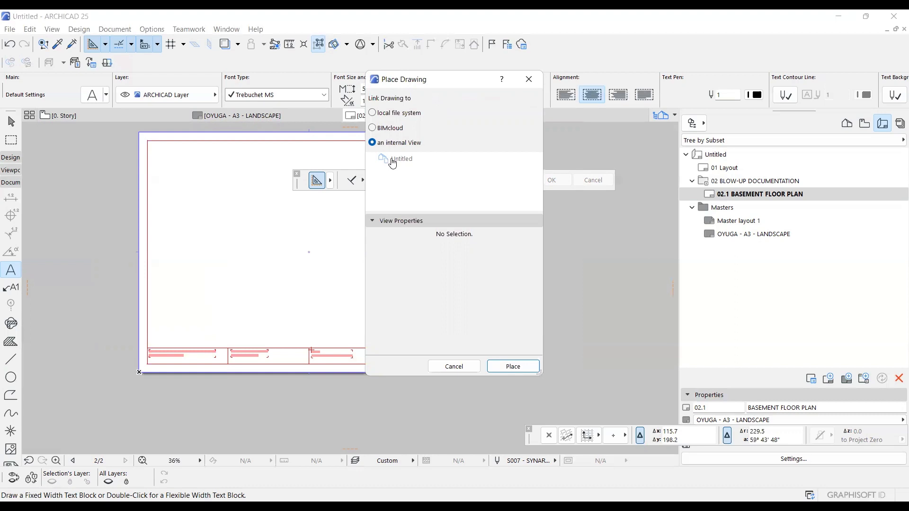
{"action": "left_click", "coordinate": [375, 116]}
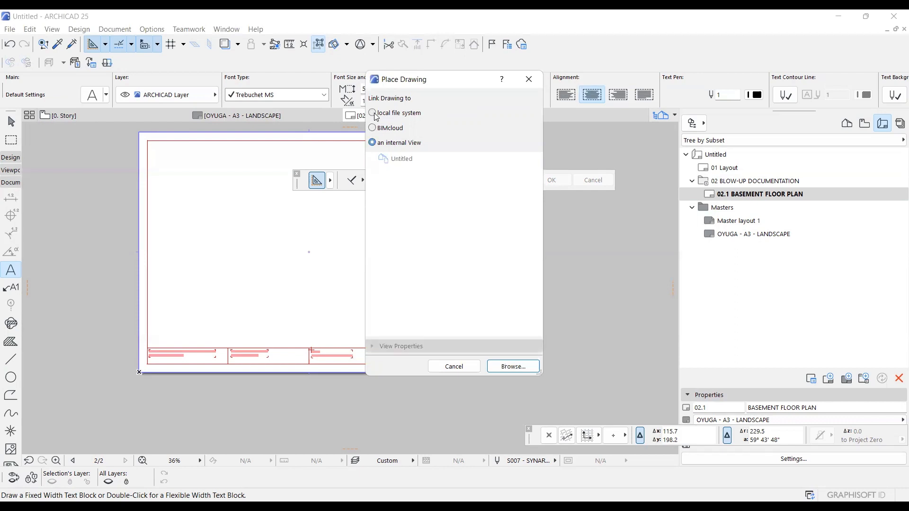
{"action": "left_click", "coordinate": [512, 373]}
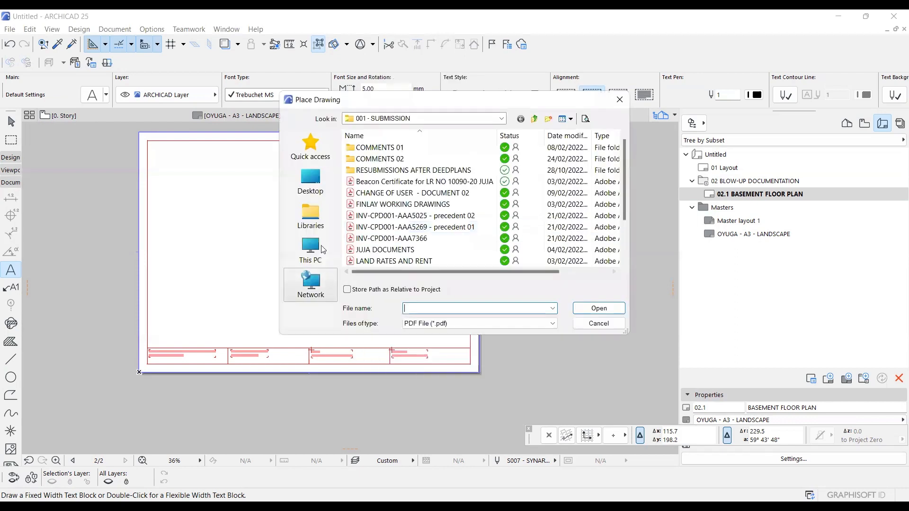
Place the blow-up model PDF from the DATA (D:) drive over the upper-left area of the layout sheet.
{"action": "left_click", "coordinate": [301, 193]}
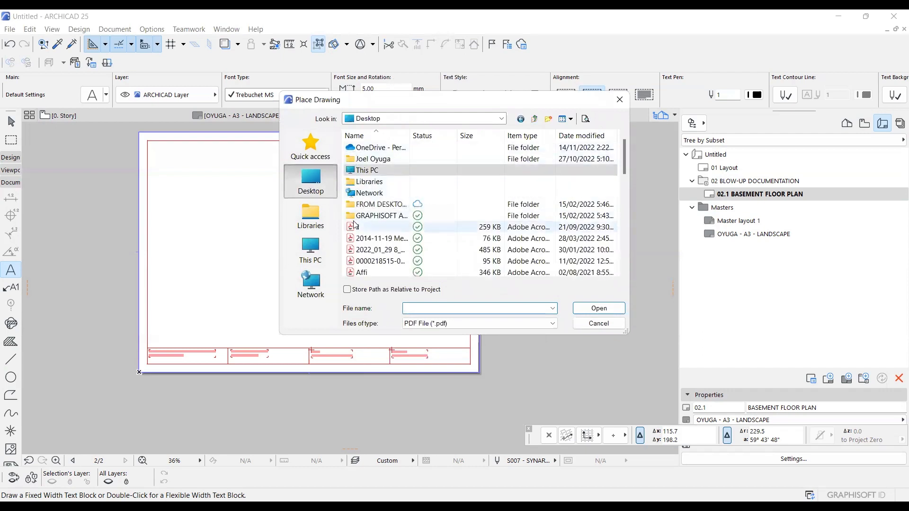
{"action": "left_click", "coordinate": [311, 251]}
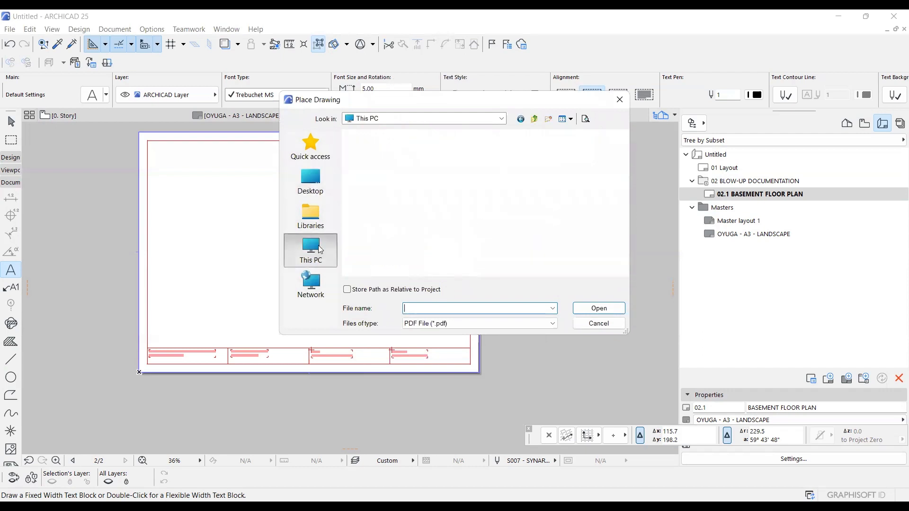
{"action": "double_click", "coordinate": [520, 259]}
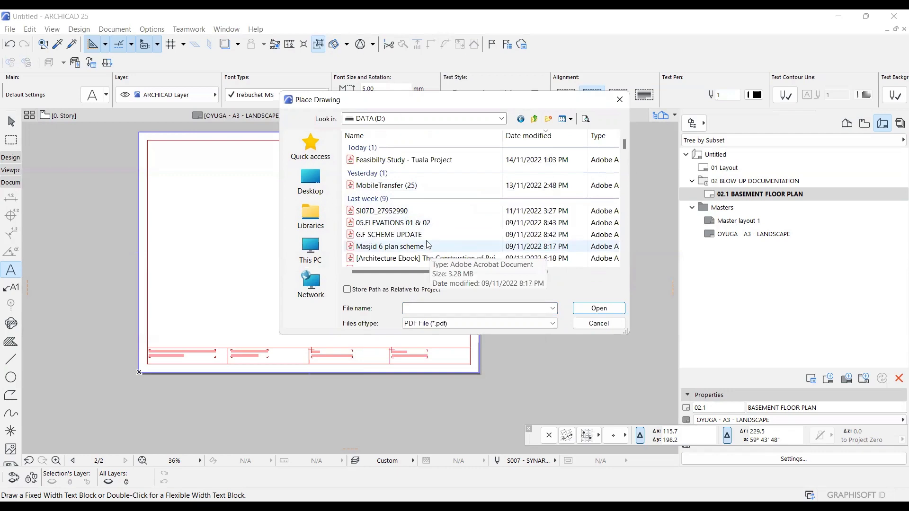
{"action": "scroll", "coordinate": [428, 245], "scroll_direction": "down", "scroll_amount": 3}
{"action": "scroll", "coordinate": [429, 245], "scroll_direction": "down", "scroll_amount": 3}
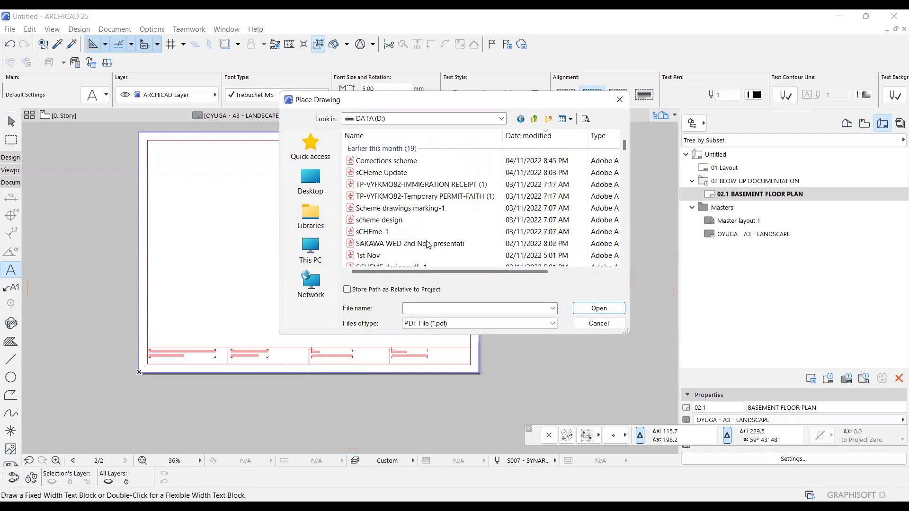
{"action": "scroll", "coordinate": [429, 245], "scroll_direction": "down", "scroll_amount": 1}
{"action": "scroll", "coordinate": [428, 245], "scroll_direction": "down", "scroll_amount": 2}
{"action": "scroll", "coordinate": [429, 245], "scroll_direction": "down", "scroll_amount": 1}
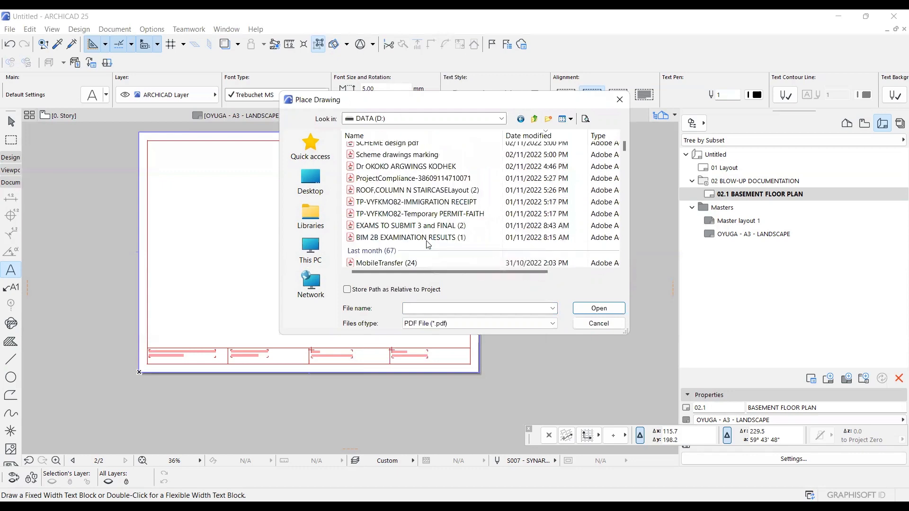
{"action": "scroll", "coordinate": [428, 244], "scroll_direction": "down", "scroll_amount": 3}
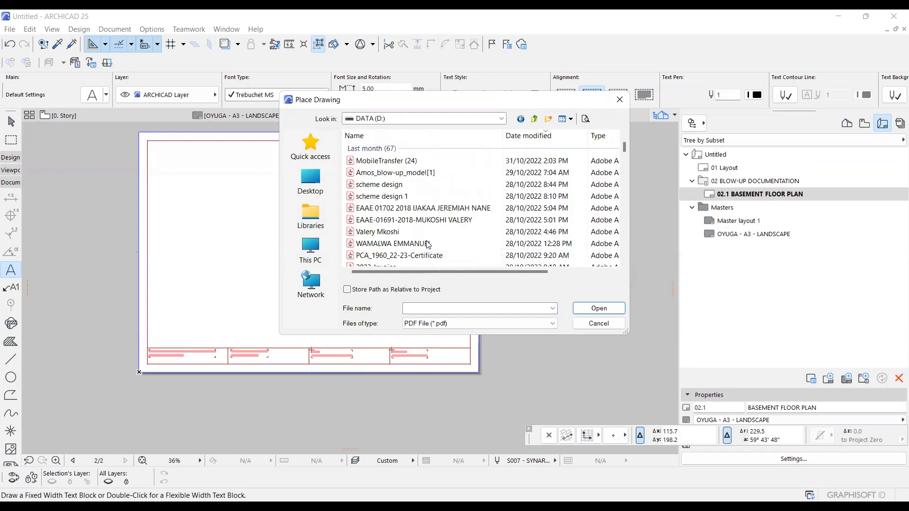
{"action": "left_click", "coordinate": [401, 174]}
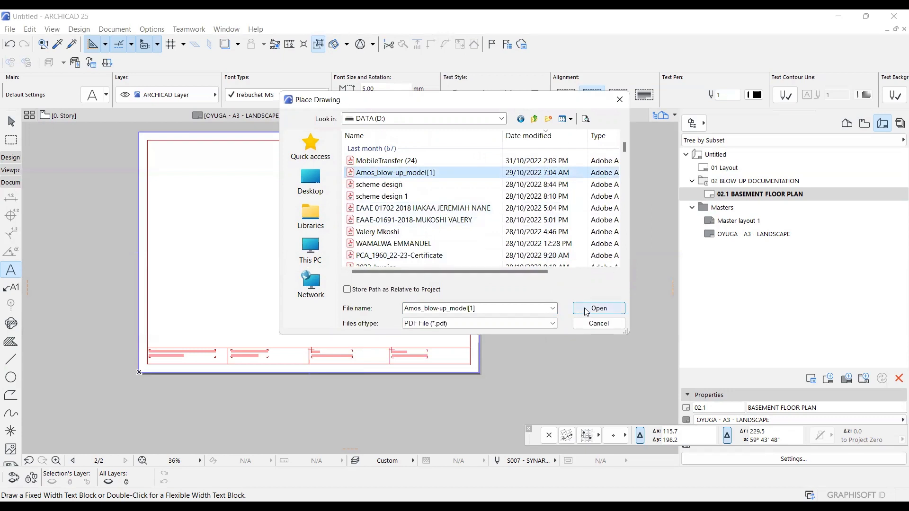
{"action": "left_click", "coordinate": [586, 312]}
{"action": "scroll", "coordinate": [228, 235], "scroll_direction": "down", "scroll_amount": 2}
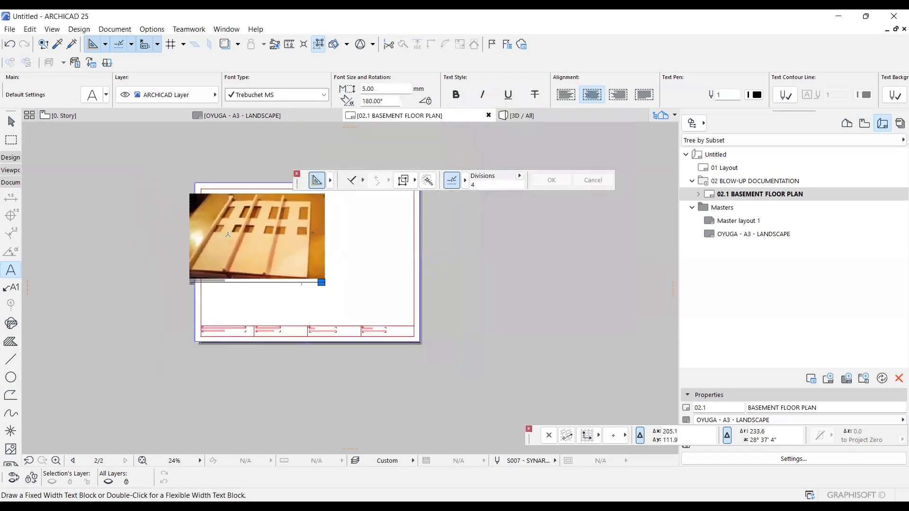
Move the placed blow-up model drawing to the right so it sits inside the upper-left area of the sheet frame.
{"action": "scroll", "coordinate": [227, 234], "scroll_direction": "up", "scroll_amount": 4}
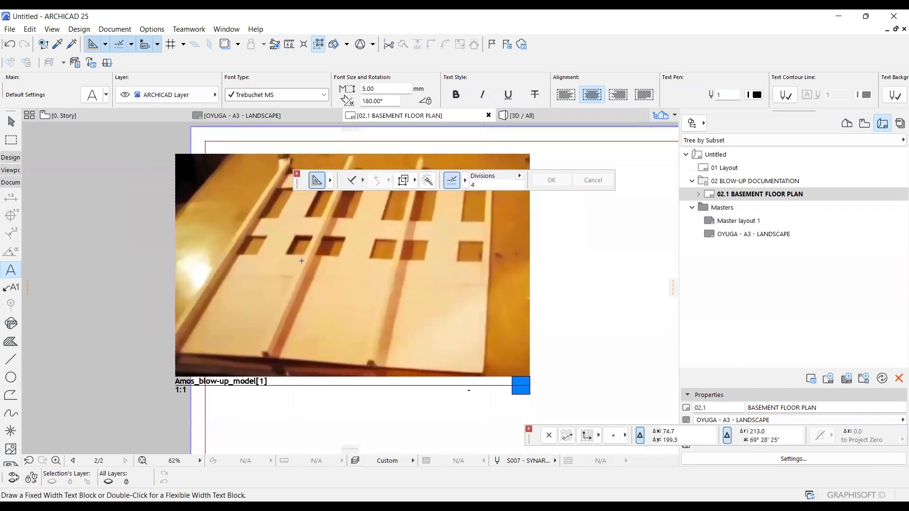
{"action": "left_click", "coordinate": [301, 261]}
{"action": "scroll", "coordinate": [302, 261], "scroll_direction": "down", "scroll_amount": 3}
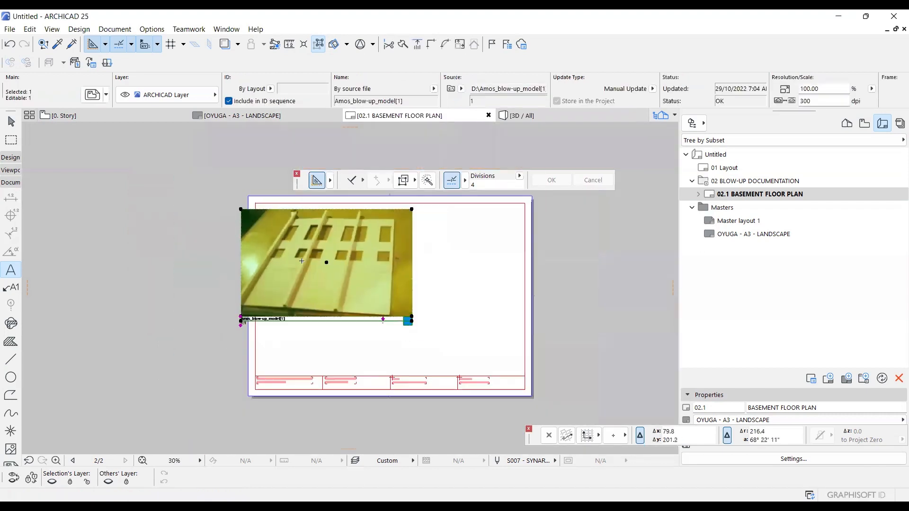
{"action": "key", "text": "ctrl+d"}
{"action": "left_click", "coordinate": [271, 256]}
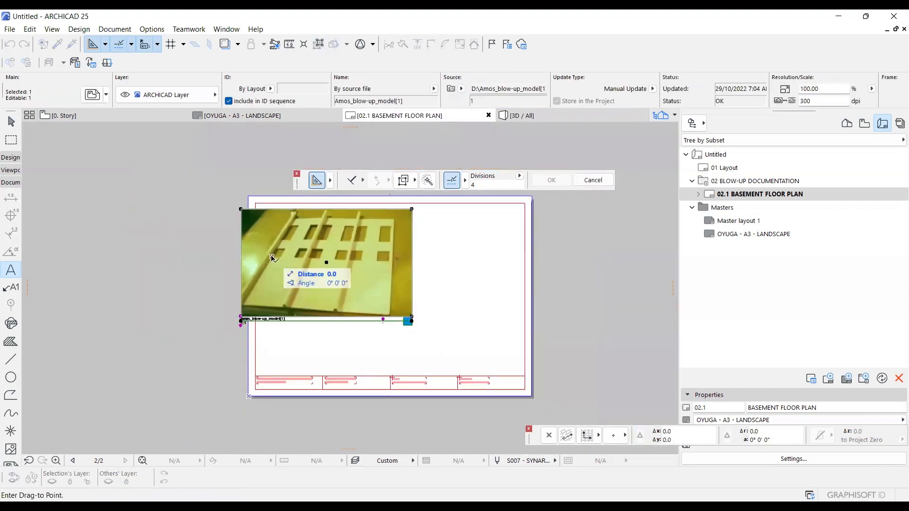
{"action": "left_click", "coordinate": [296, 261]}
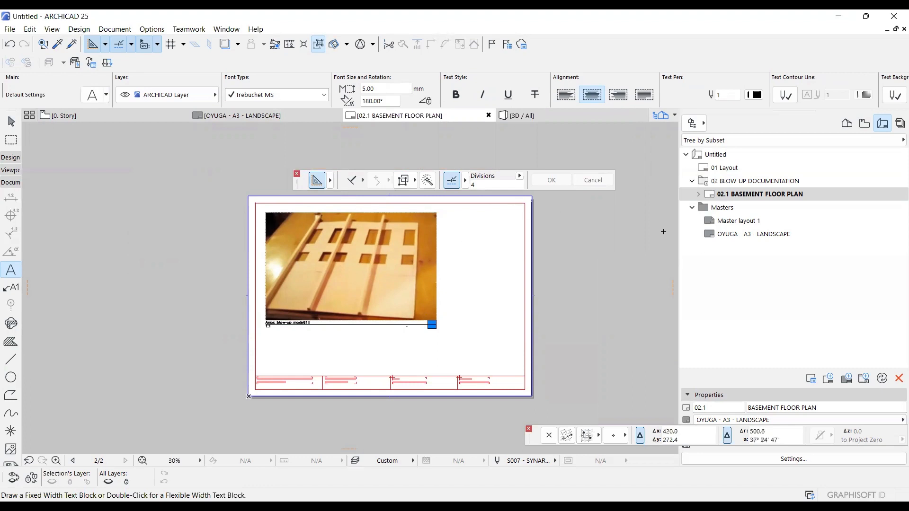
Create an independent worksheet with the reference ID WALL ELEVATION1 and set its scale to 1:20.
{"action": "left_click", "coordinate": [847, 127]}
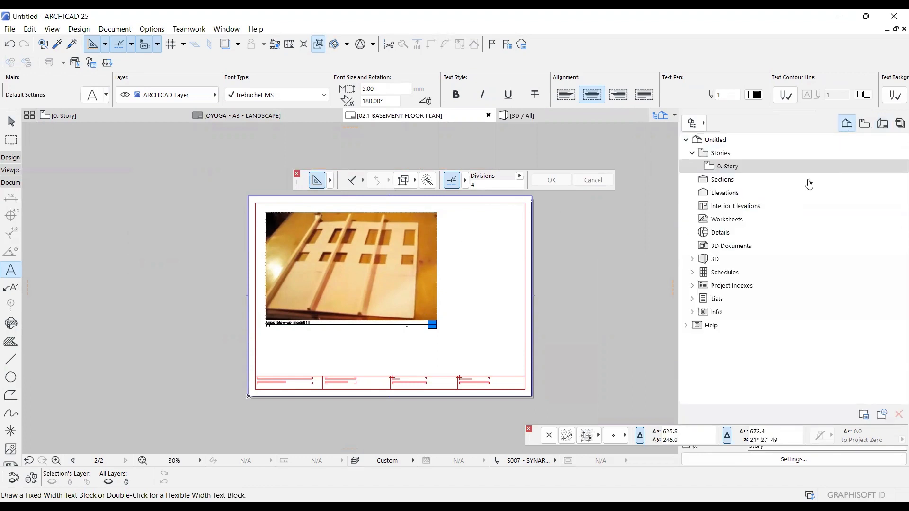
{"action": "right_click", "coordinate": [733, 223]}
{"action": "left_click", "coordinate": [761, 232]}
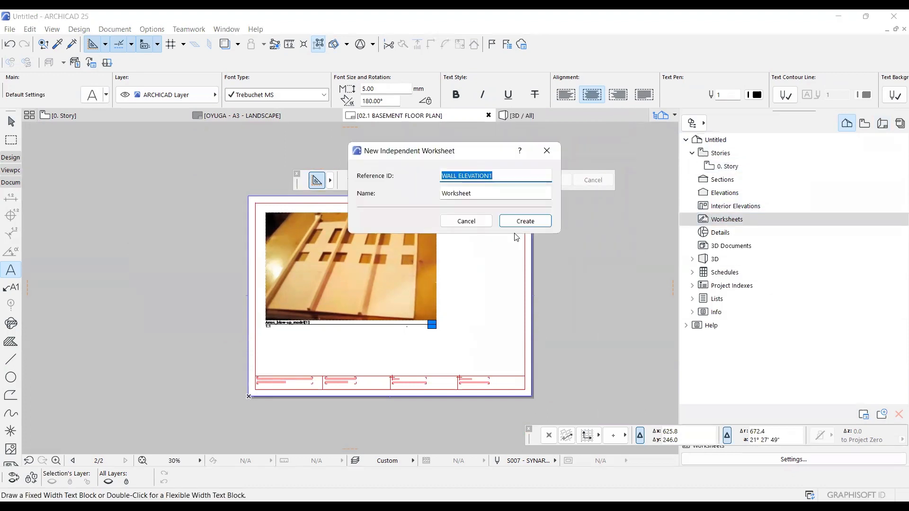
{"action": "left_click", "coordinate": [520, 223]}
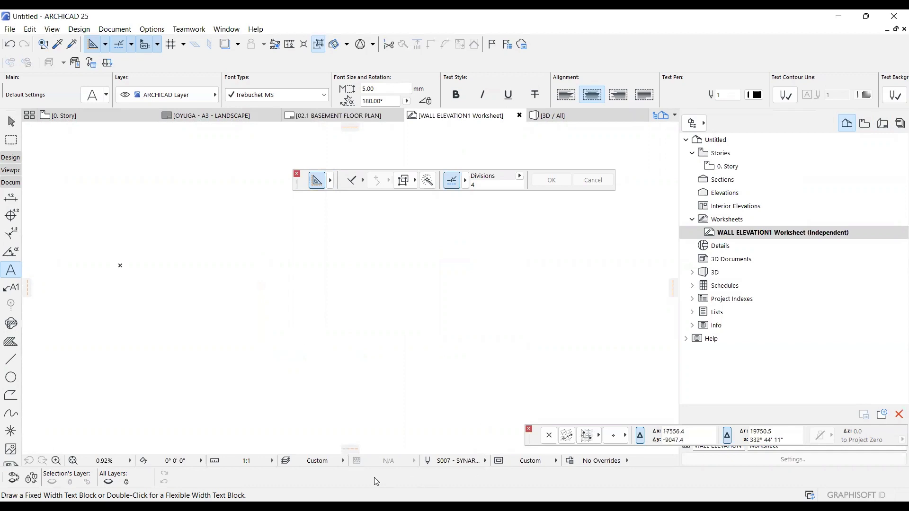
{"action": "left_click", "coordinate": [259, 460]}
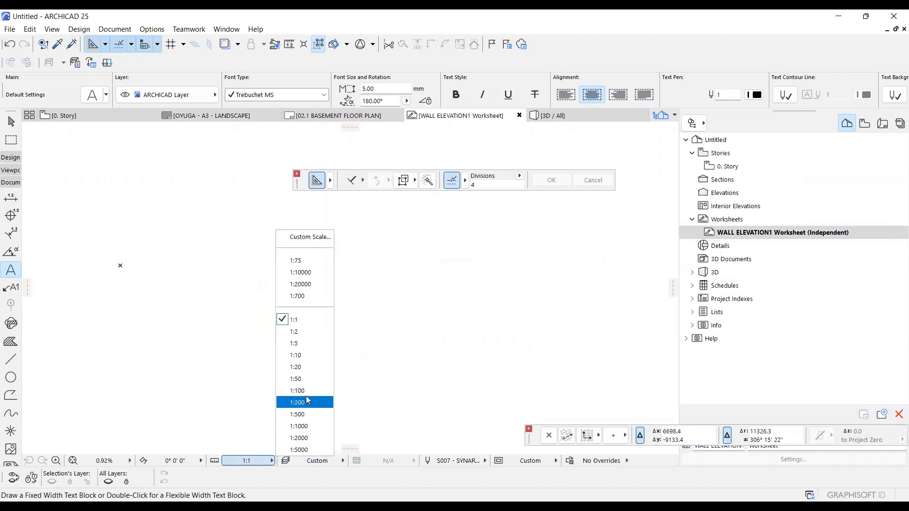
{"action": "left_click", "coordinate": [309, 368]}
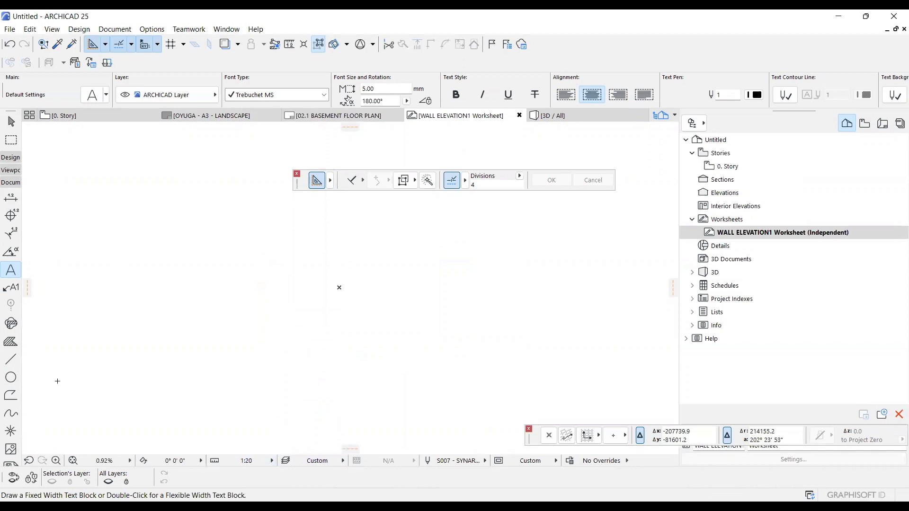
Draw a footing outline 600 wide and 200 high on the worksheet, using the rotated rectangle line method.
{"action": "left_click", "coordinate": [24, 359]}
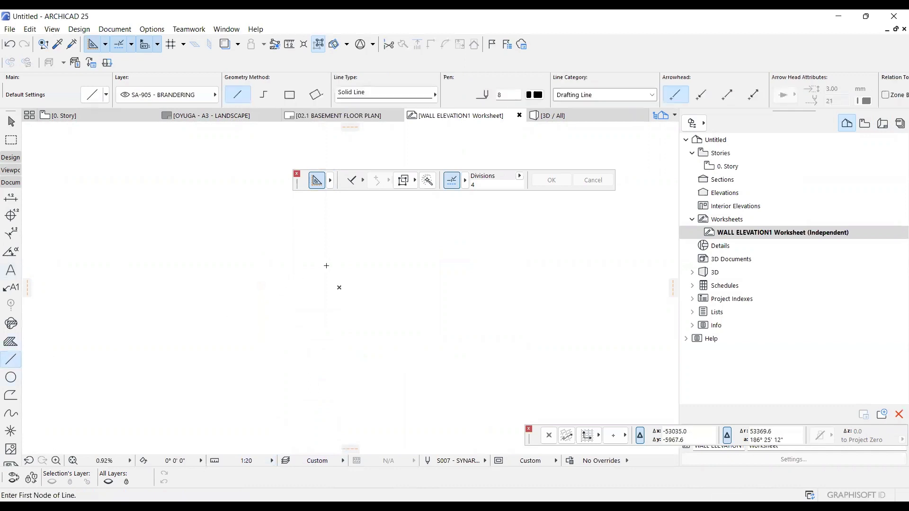
{"action": "left_click", "coordinate": [287, 96]}
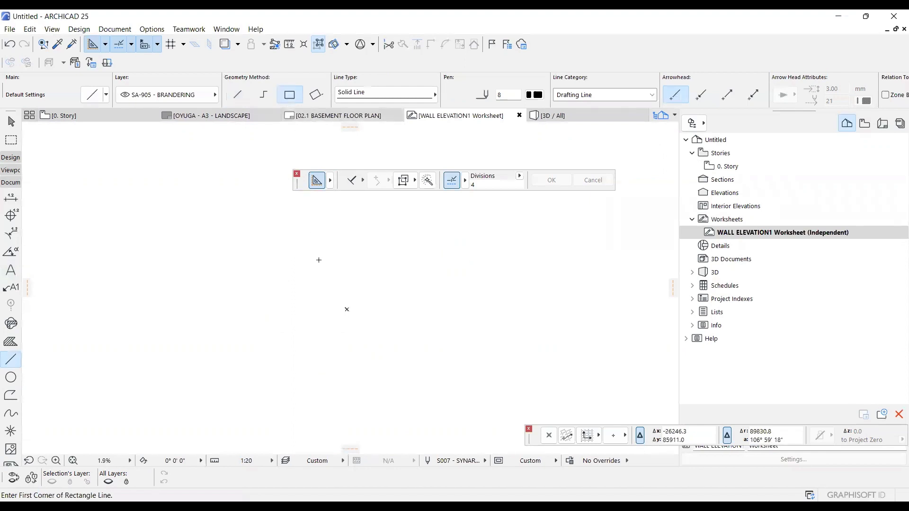
{"action": "left_click", "coordinate": [346, 311]}
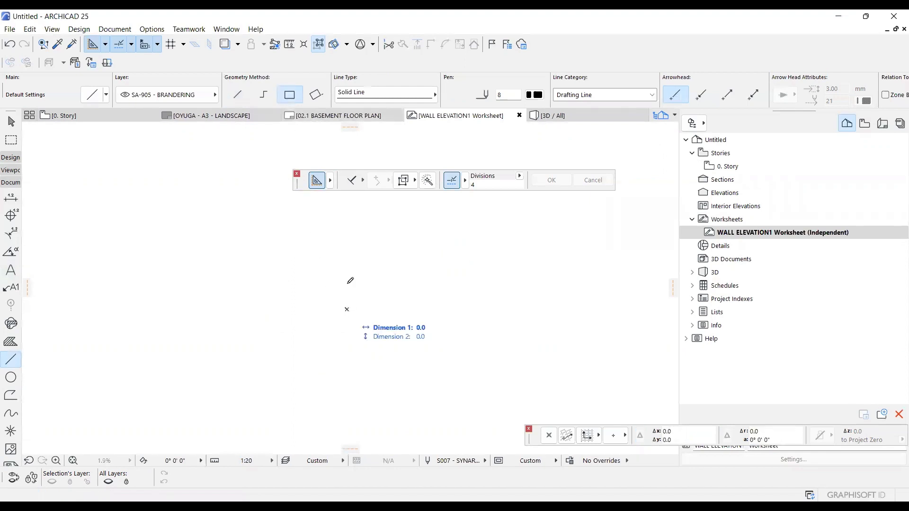
{"action": "left_click", "coordinate": [322, 101]}
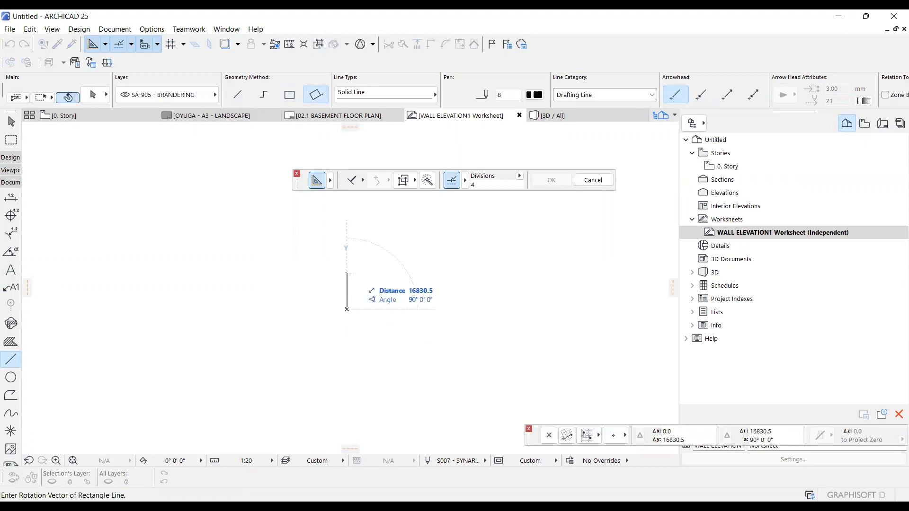
{"action": "left_click", "coordinate": [393, 301]}
{"action": "type", "text": "600"}
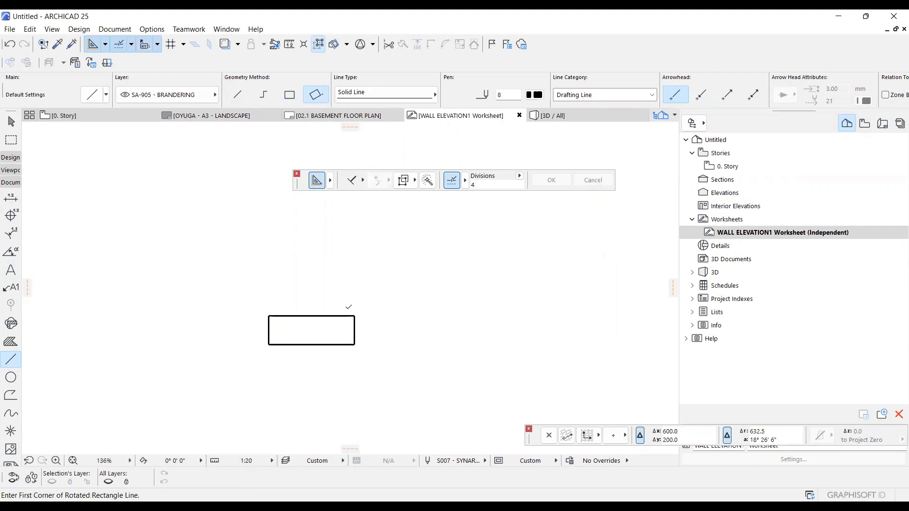
Draw a 200 by 200 square block standing centrally on the upper edge of the footing rectangle.
{"action": "left_click", "coordinate": [211, 370]}
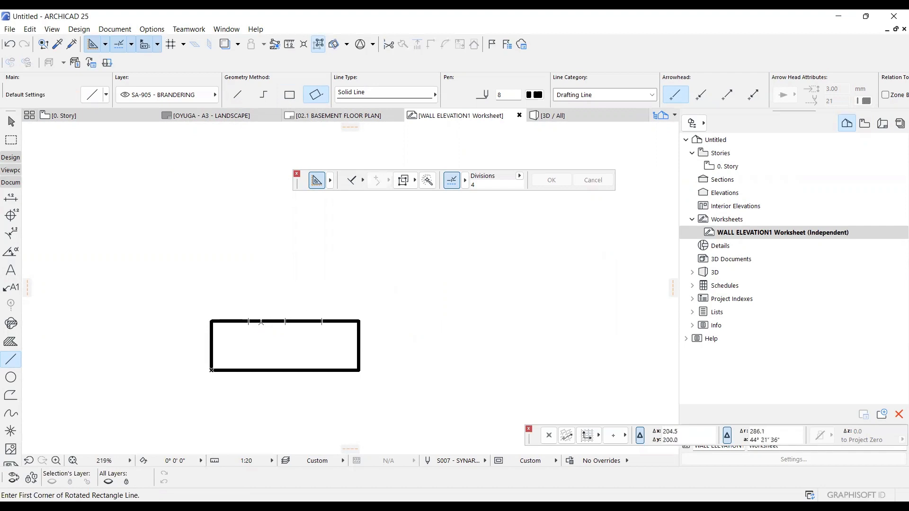
{"action": "left_click", "coordinate": [264, 321]}
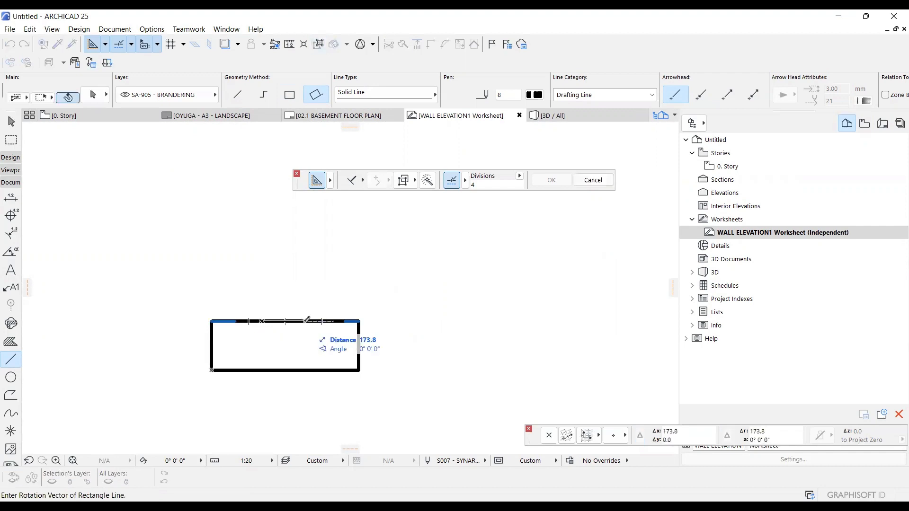
{"action": "type", "text": "200"}
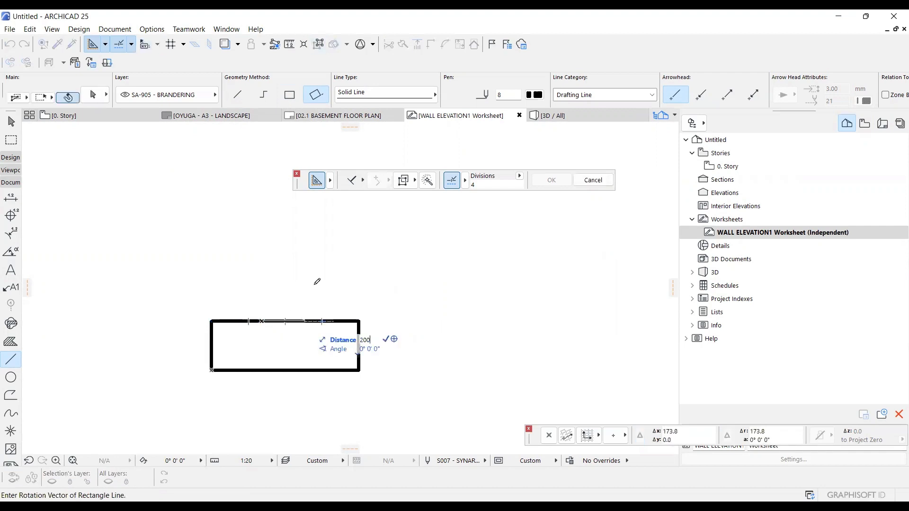
{"action": "key", "text": "Return"}
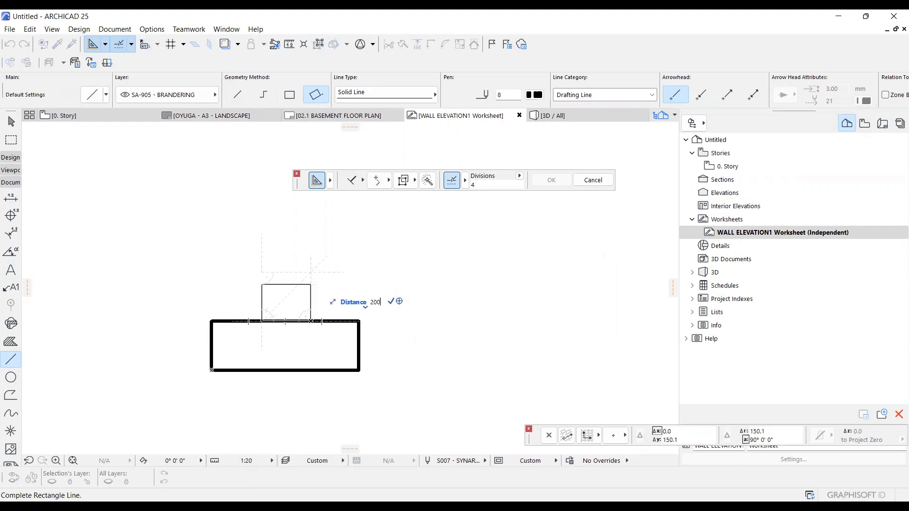
Select the four lines of the square block and move them slightly straight up, leaving a joint gap above the footing.
{"action": "left_click", "coordinate": [311, 271]}
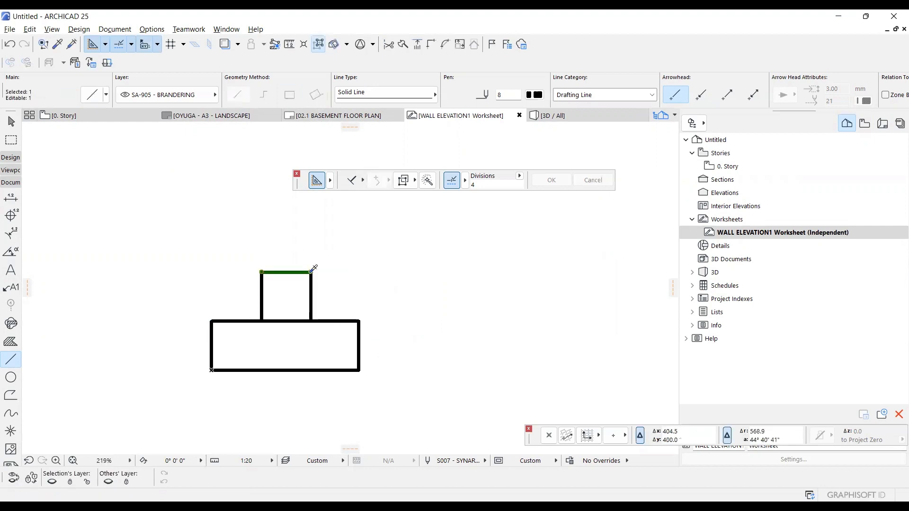
{"action": "key", "text": "ctrl+d"}
{"action": "left_click", "coordinate": [310, 332]}
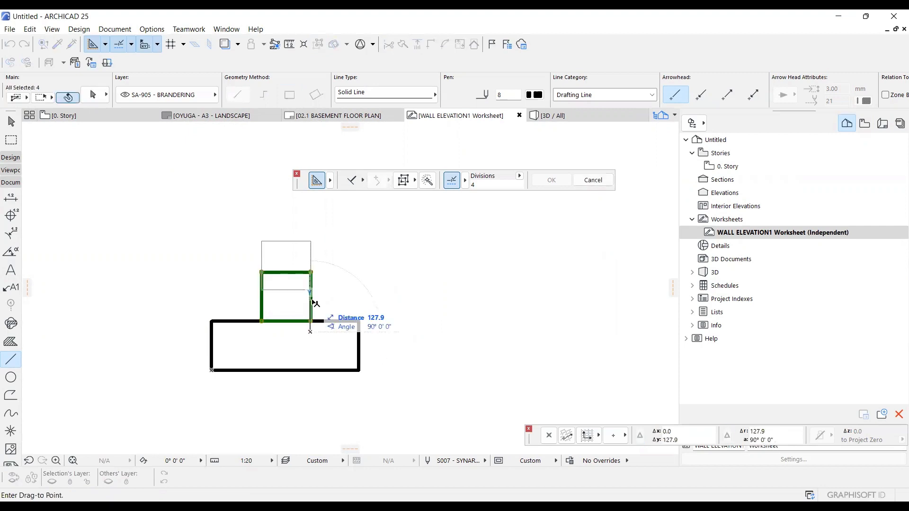
{"action": "left_click", "coordinate": [310, 327]}
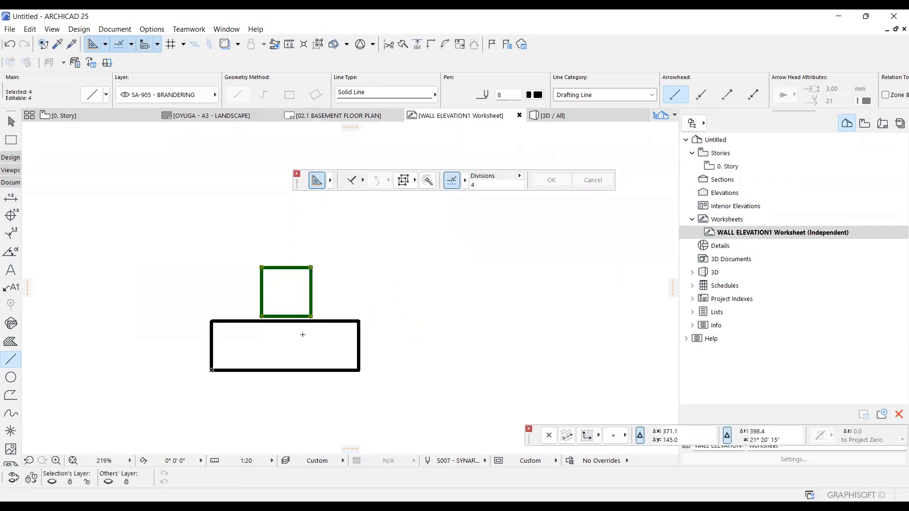
Multiply the square block straight up with the Spread method at 230 spacing to add three copies, and clear the selection.
{"action": "key", "text": "ctrl+u"}
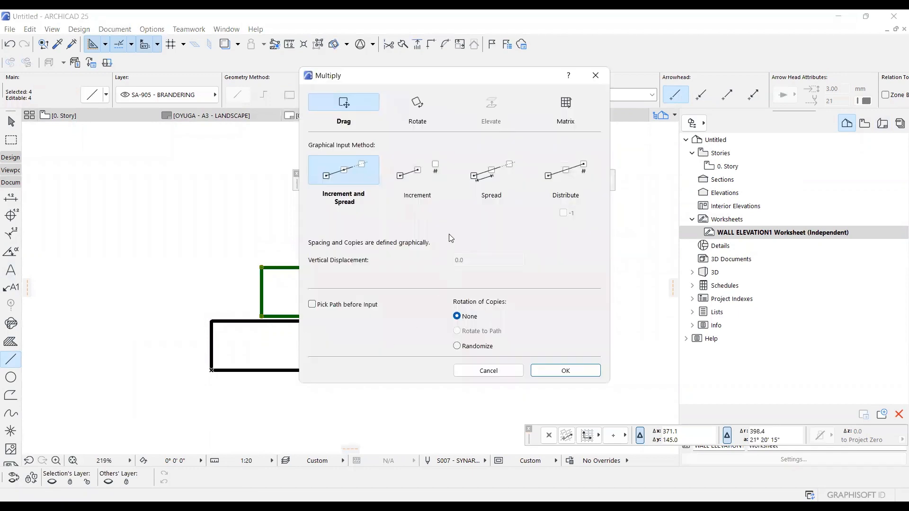
{"action": "left_click", "coordinate": [489, 174]}
{"action": "left_click", "coordinate": [485, 241]}
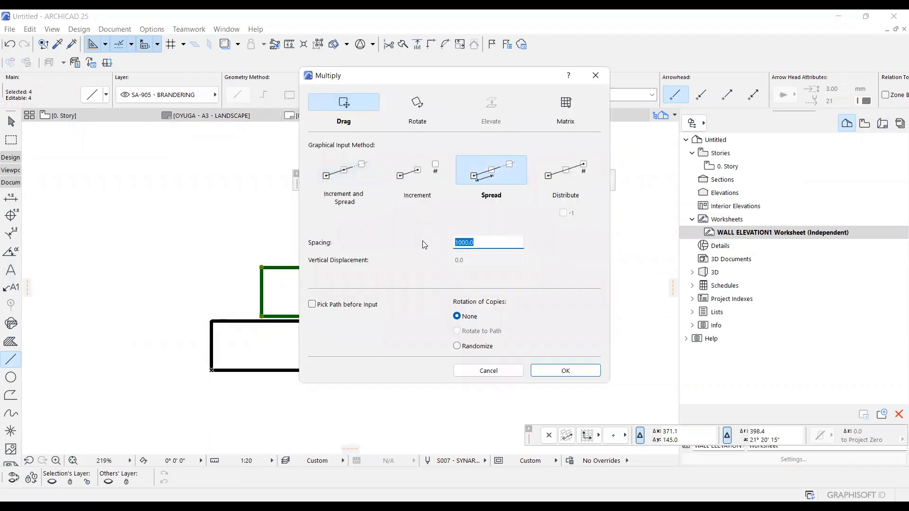
{"action": "type", "text": "200"}
{"action": "key", "text": "Return"}
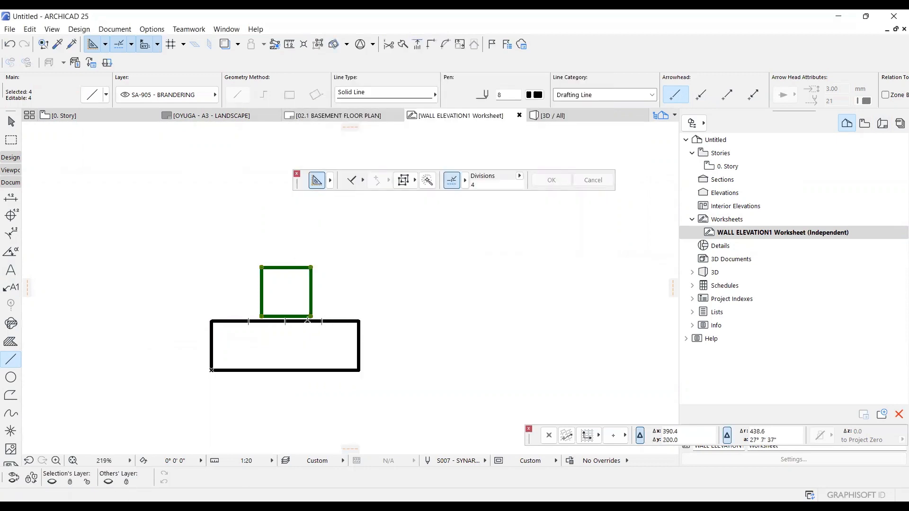
{"action": "key", "text": "ctrl+u"}
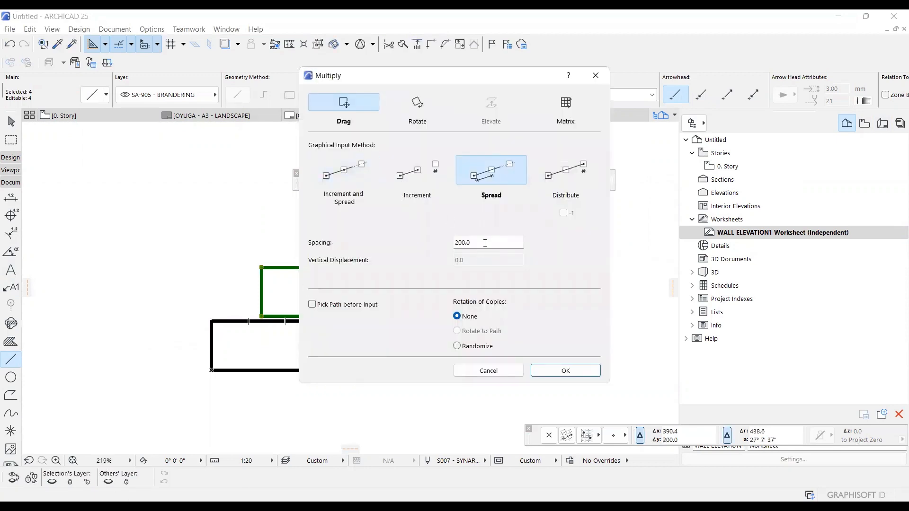
{"action": "left_click_drag", "start_coordinate": [485, 243], "coordinate": [433, 236]}
{"action": "type", "text": "230"}
{"action": "key", "text": "Return"}
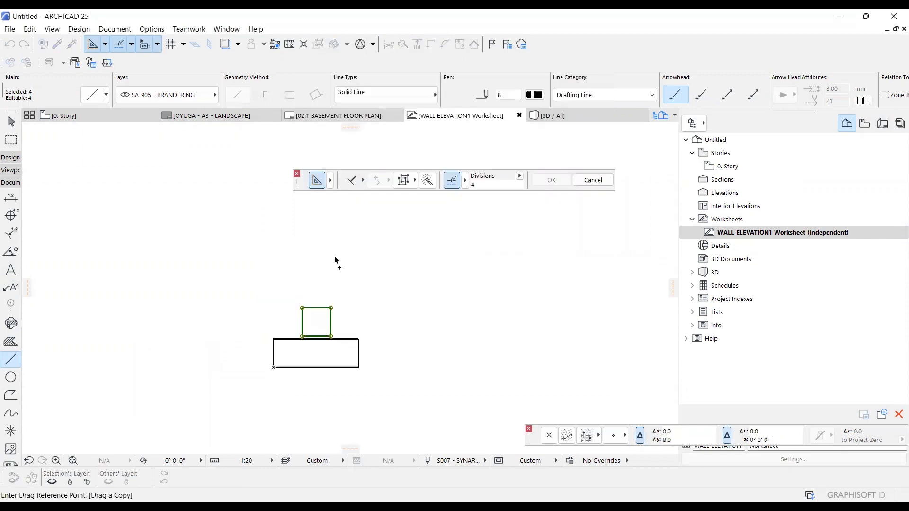
{"action": "left_click", "coordinate": [333, 219]}
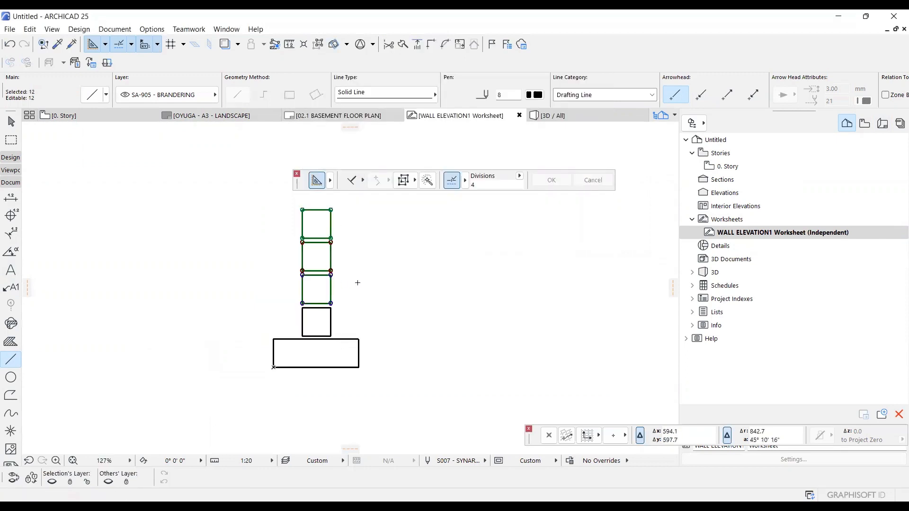
{"action": "key", "text": "Escape"}
Draw a long slab rectangle 200 thick on top of the block stack, extending right from the stack's upper-left corner.
{"action": "scroll", "coordinate": [335, 275], "scroll_direction": "down", "scroll_amount": 1}
{"action": "scroll", "coordinate": [318, 229], "scroll_direction": "up", "scroll_amount": 3}
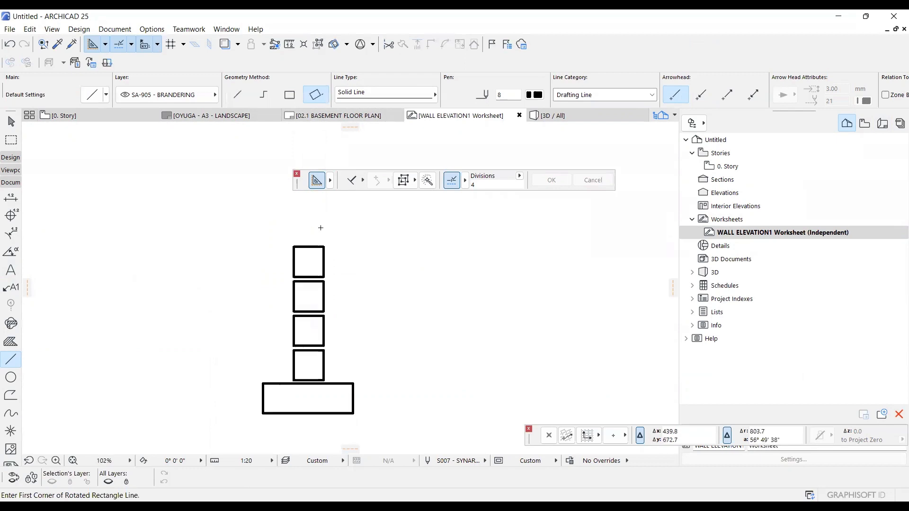
{"action": "left_click", "coordinate": [283, 252]}
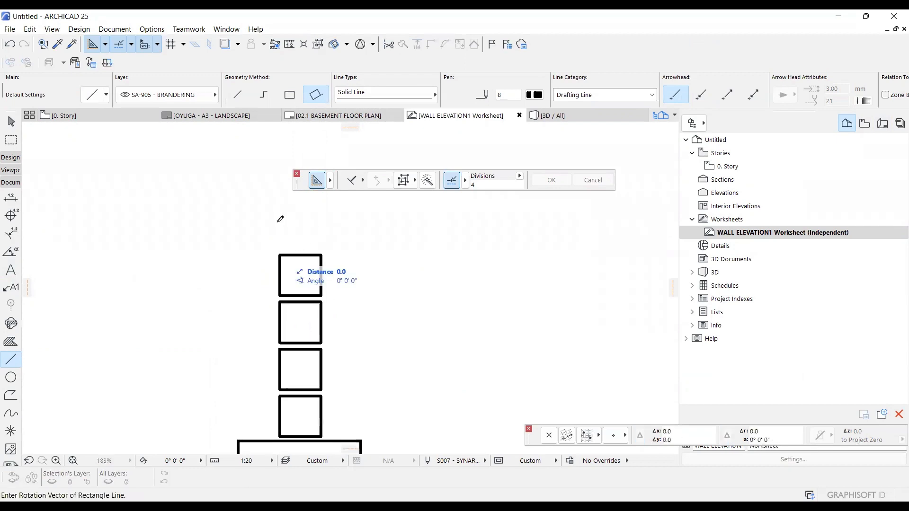
{"action": "type", "text": "200"}
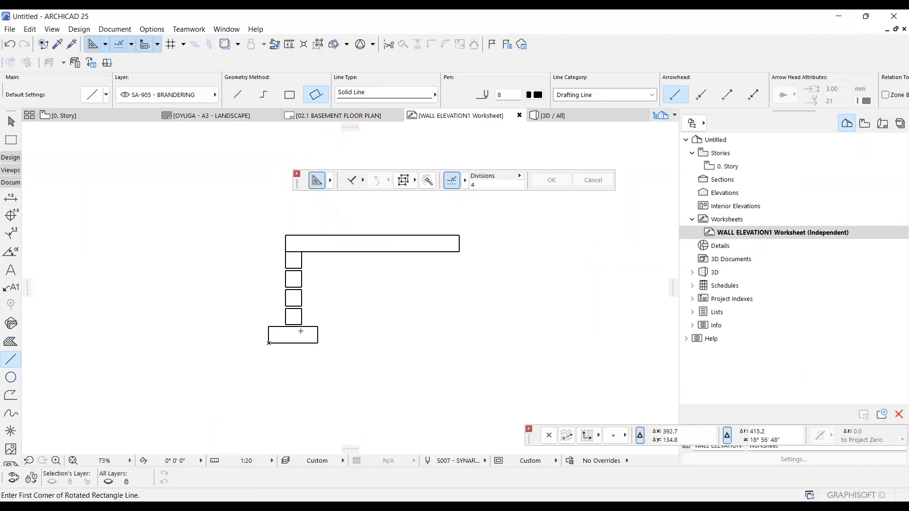
Draw a single vertical line about 634 long up from the footing's upper-right corner, and a horizontal line right from its end beneath the slab.
{"action": "left_click", "coordinate": [239, 96]}
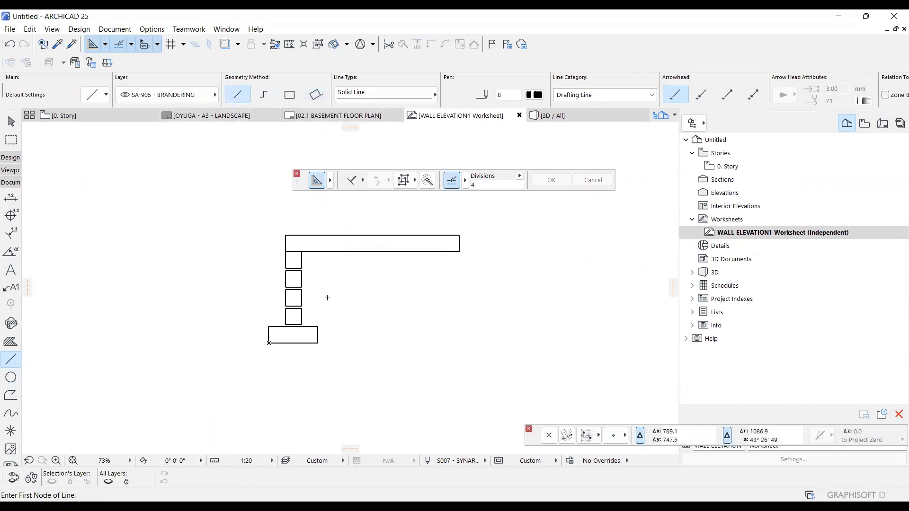
{"action": "left_click", "coordinate": [318, 324]}
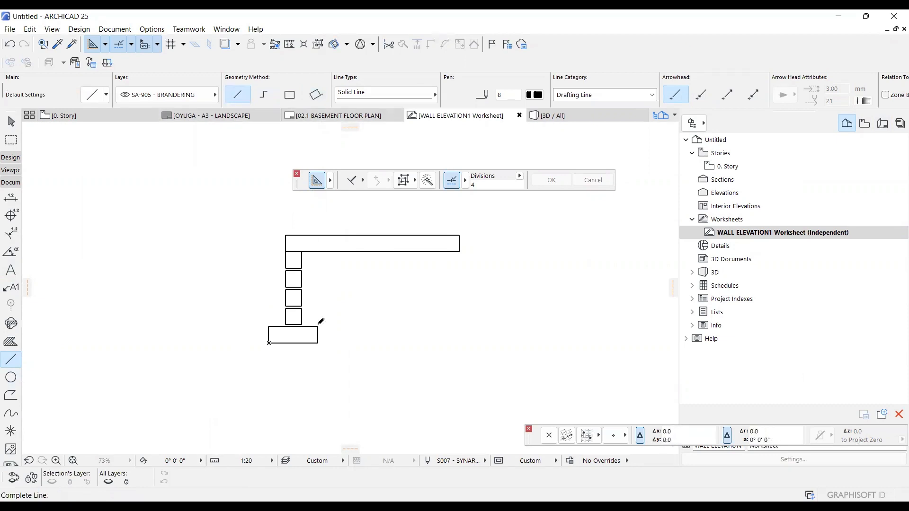
{"action": "left_click", "coordinate": [318, 275]}
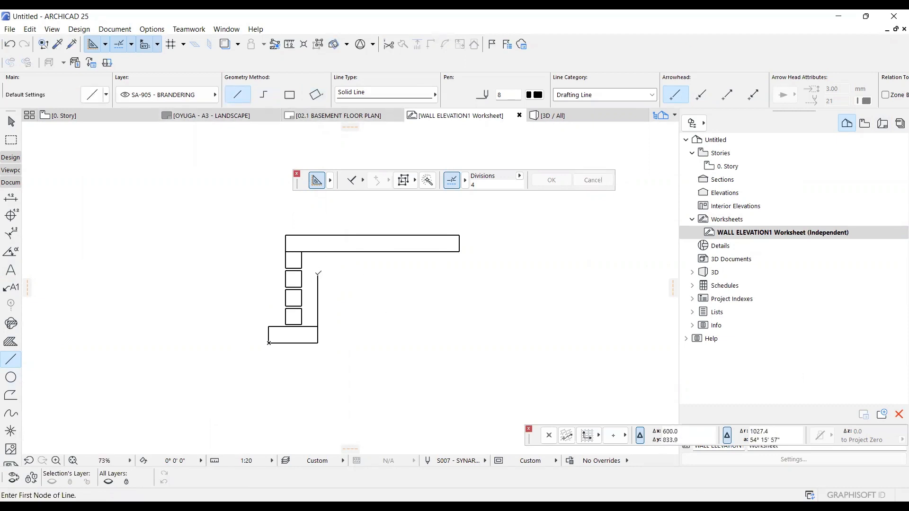
{"action": "left_click", "coordinate": [318, 274]}
{"action": "left_click", "coordinate": [457, 275]}
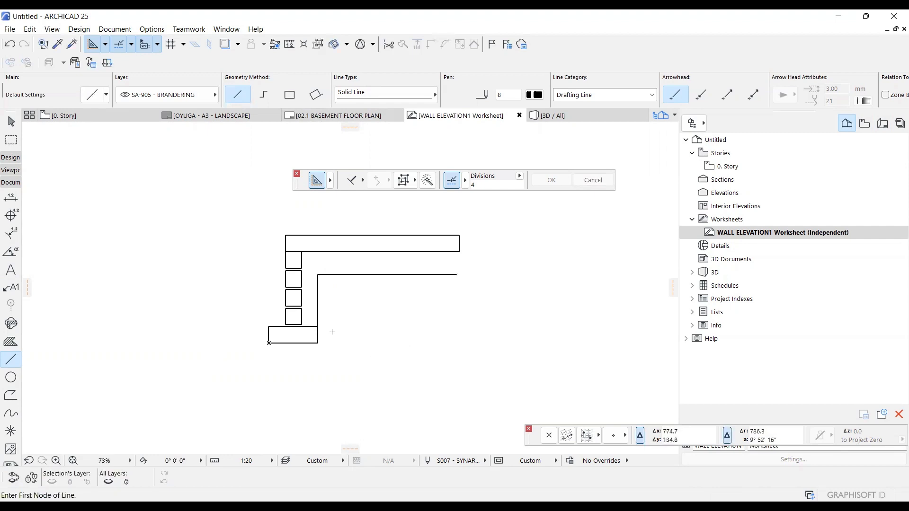
Draw a vertical line up from the footing's upper-left corner, ending beside the uppermost block.
{"action": "left_click", "coordinate": [268, 327]}
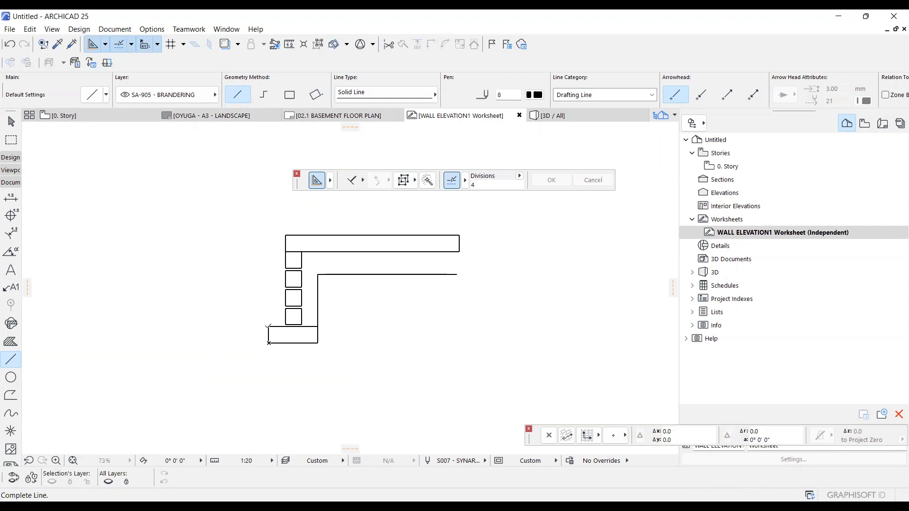
{"action": "left_click", "coordinate": [269, 266]}
Draw a wavy ground-line spline leftward from the uppermost block's left edge, and trim the left vertical line where it crosses the spline.
{"action": "left_click", "coordinate": [11, 413]}
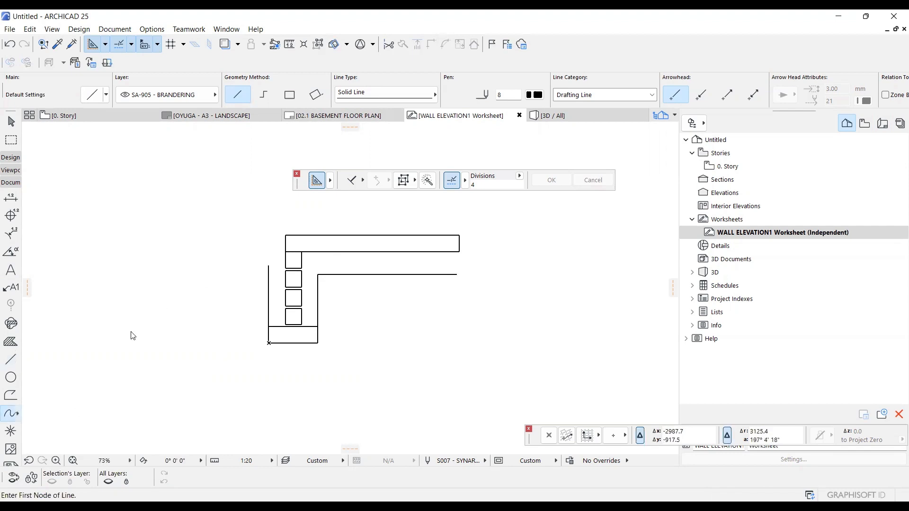
{"action": "scroll", "coordinate": [213, 284], "scroll_direction": "up", "scroll_amount": 3}
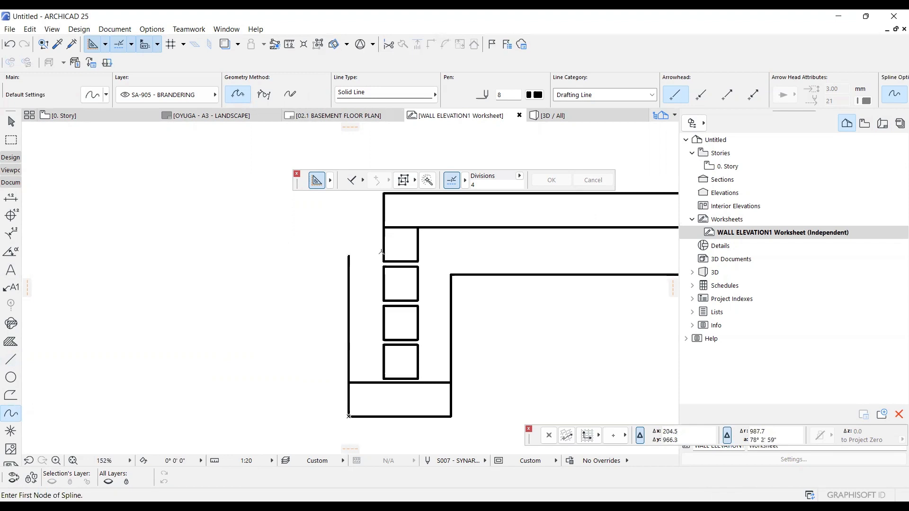
{"action": "left_click", "coordinate": [383, 253]}
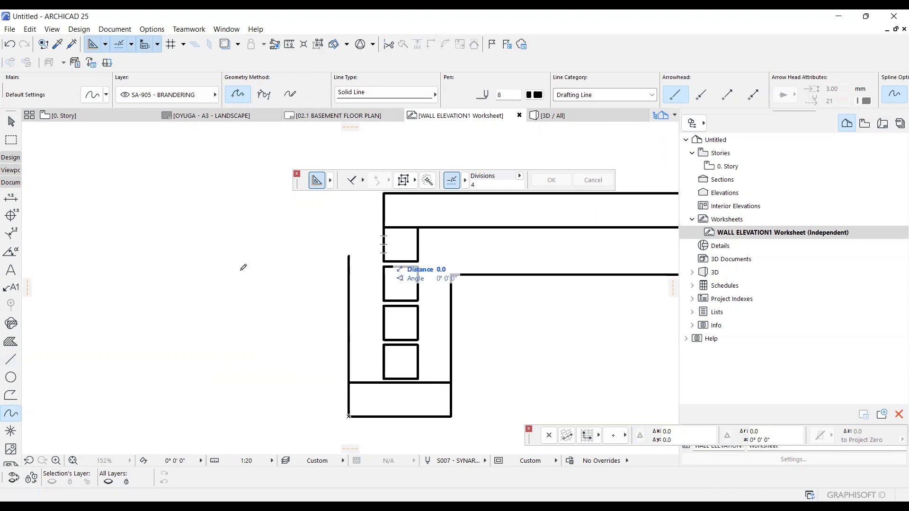
{"action": "double_click", "coordinate": [202, 265]}
{"action": "scroll", "coordinate": [351, 256], "scroll_direction": "up", "scroll_amount": 4}
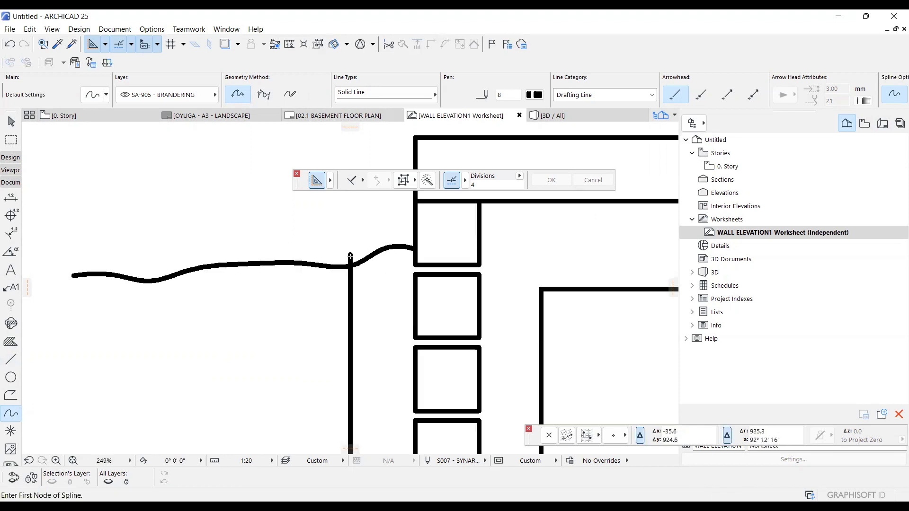
{"action": "scroll", "coordinate": [350, 257], "scroll_direction": "down", "scroll_amount": 2}
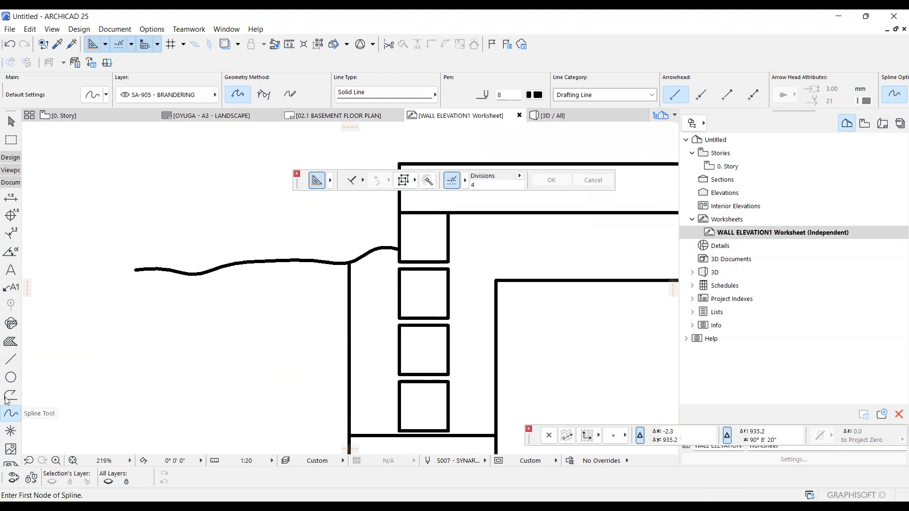
Draw a thin rotated-rectangle outline with pen 1 filling the mortar joint between the two uppermost blocks.
{"action": "left_click", "coordinate": [11, 359]}
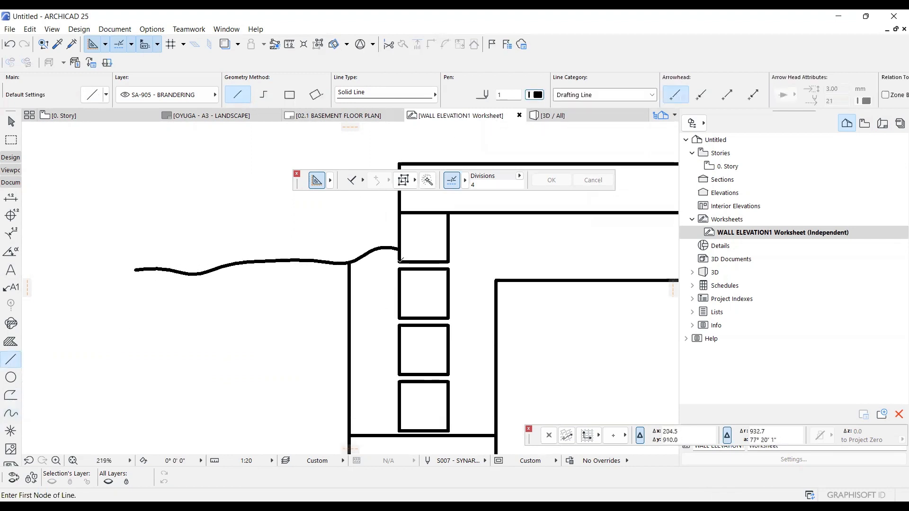
{"action": "left_click", "coordinate": [399, 262]}
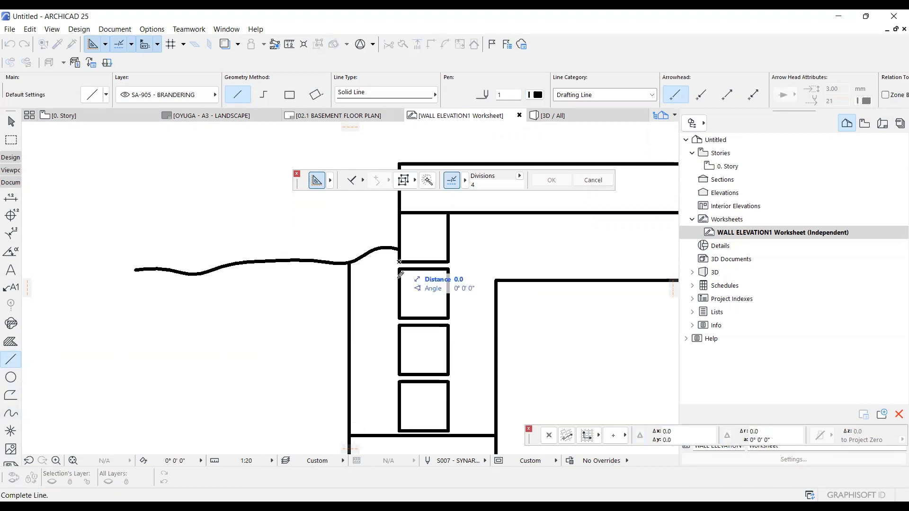
{"action": "left_click", "coordinate": [432, 261]}
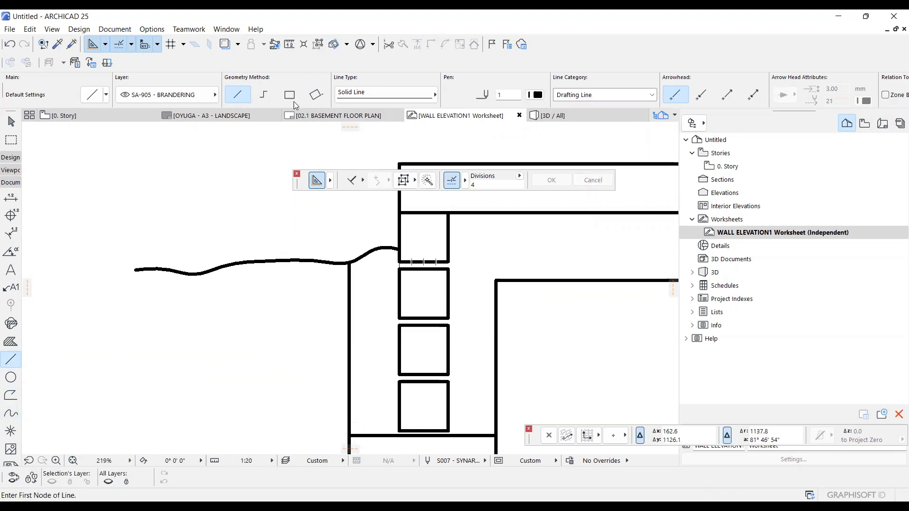
{"action": "left_click", "coordinate": [314, 95]}
{"action": "key", "text": "ctrl+z"}
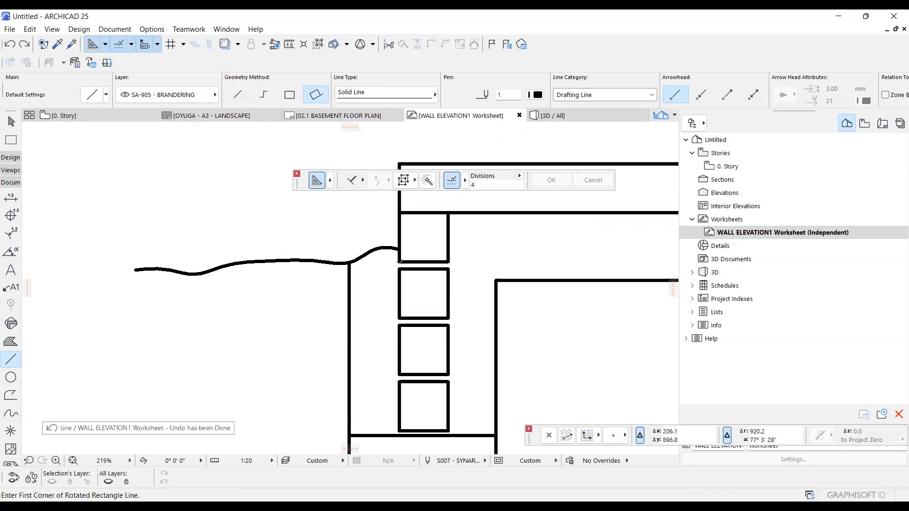
{"action": "left_click", "coordinate": [400, 276]}
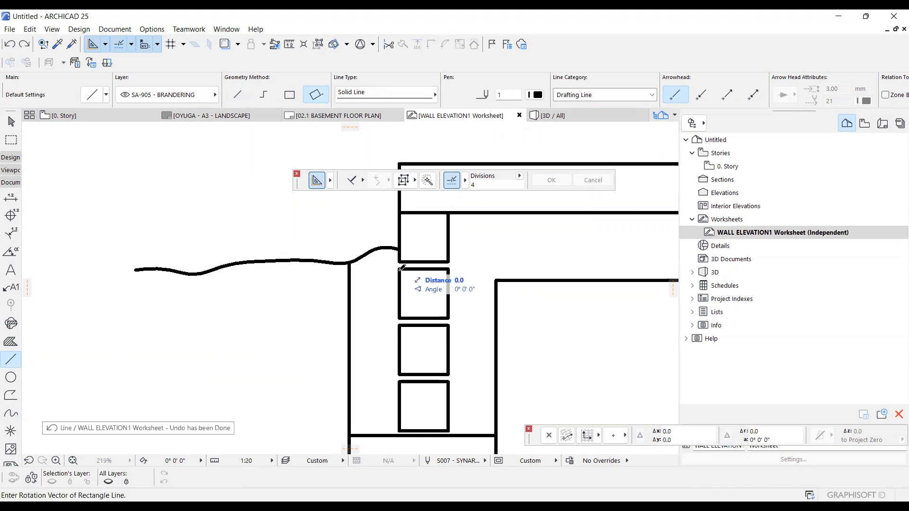
{"action": "left_click", "coordinate": [447, 262]}
{"action": "left_click", "coordinate": [447, 268]}
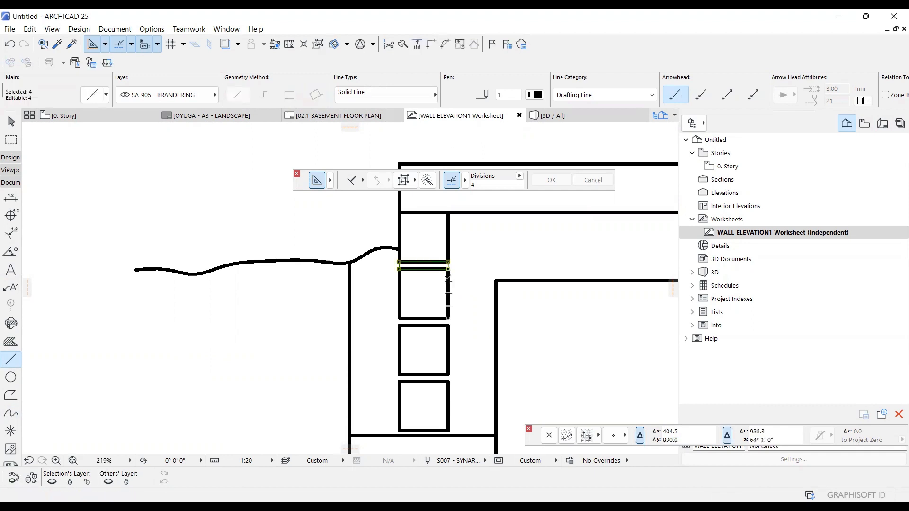
Set the mortar-joint rectangle's lines to pen 3 and drag multiple copies from its upper-right corner down into the joints below.
{"action": "key", "text": "ctrl+d"}
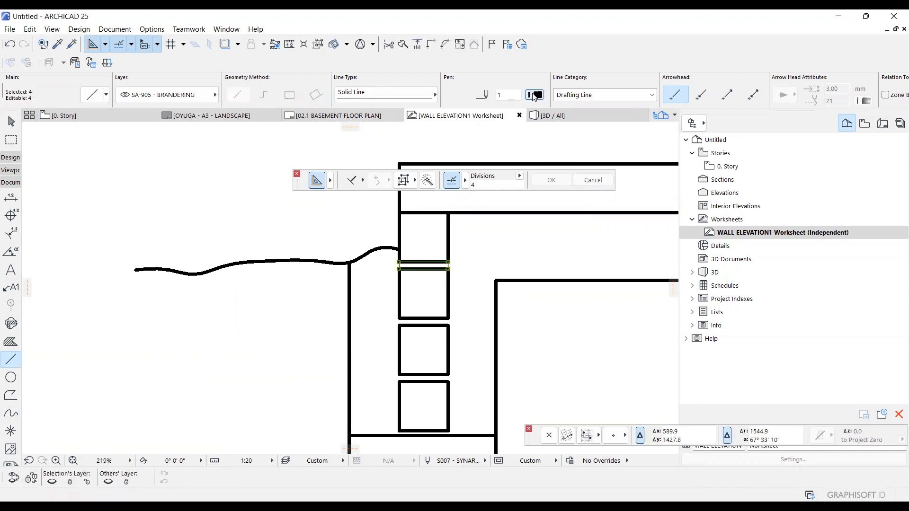
{"action": "left_click", "coordinate": [537, 95]}
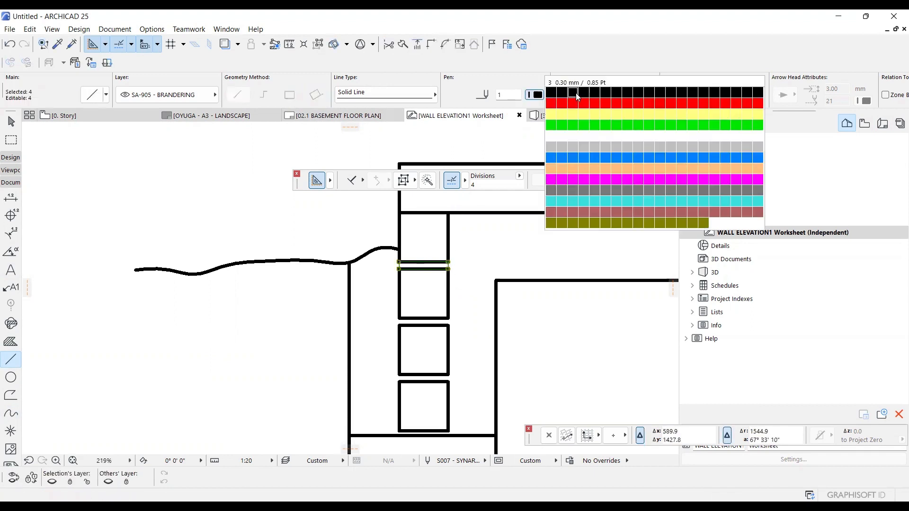
{"action": "scroll", "coordinate": [466, 263], "scroll_direction": "up", "scroll_amount": 3}
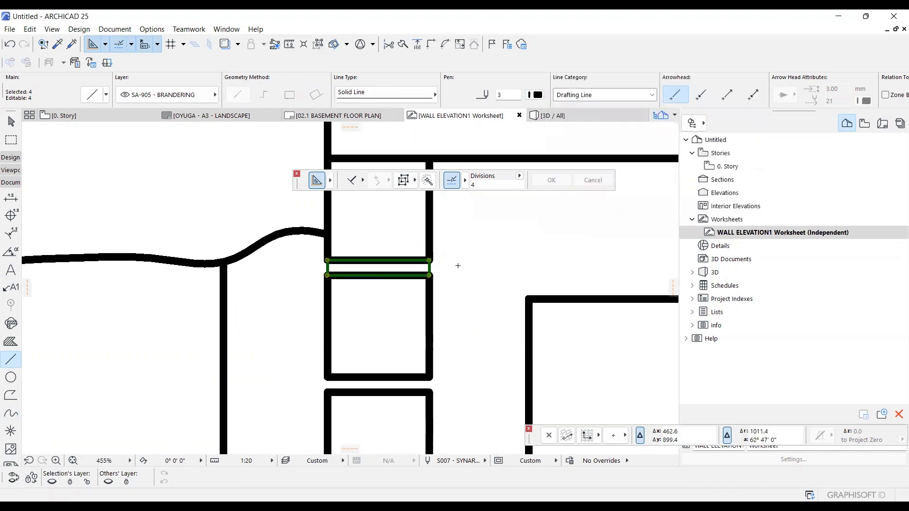
{"action": "left_click", "coordinate": [429, 260]}
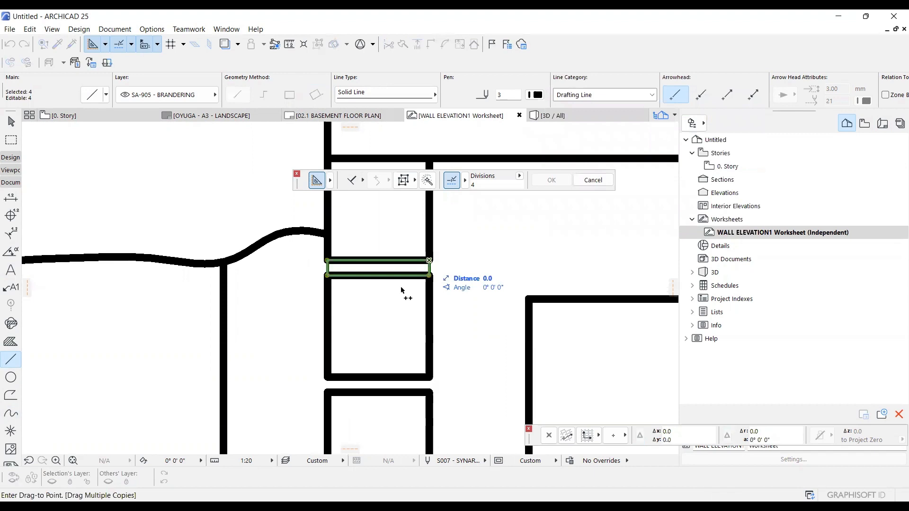
{"action": "scroll", "coordinate": [418, 347], "scroll_direction": "down", "scroll_amount": 4}
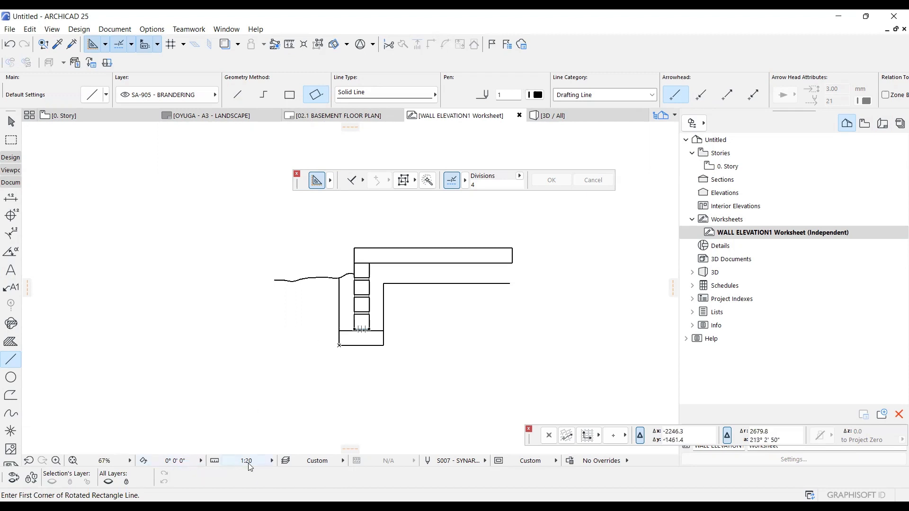
{"action": "left_click", "coordinate": [471, 463]}
{"action": "left_click", "coordinate": [506, 471]}
{"action": "scroll", "coordinate": [407, 282], "scroll_direction": "up", "scroll_amount": 2}
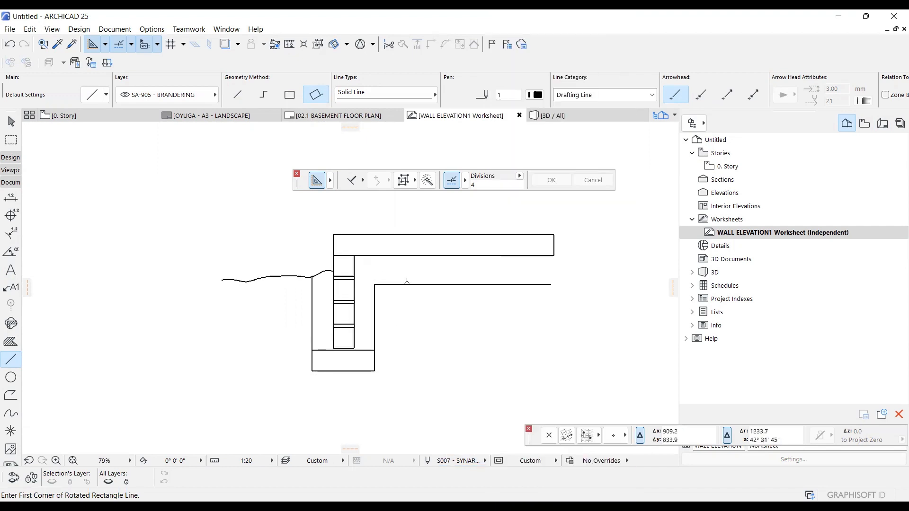
{"action": "scroll", "coordinate": [407, 281], "scroll_direction": "up", "scroll_amount": 3}
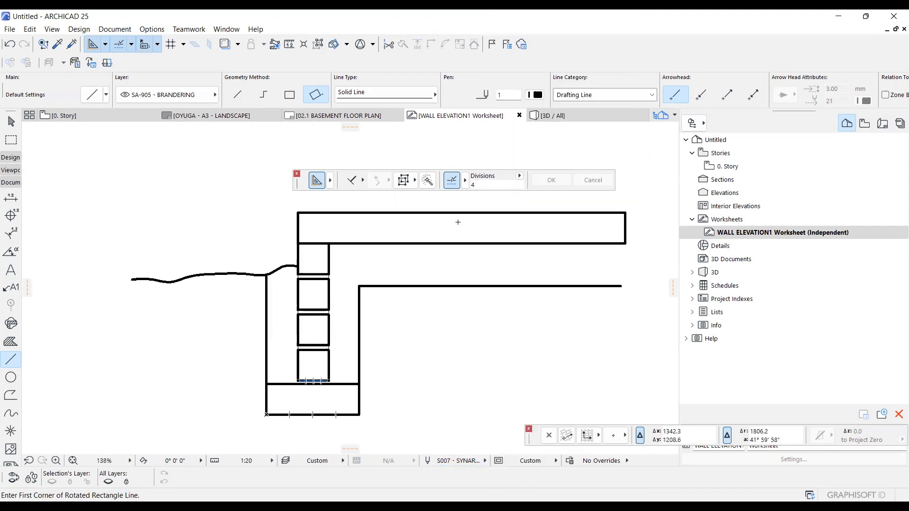
Create a folder named BUILDING ELEMENT DOCUMENTATION under the project in the View Map.
{"action": "left_click", "coordinate": [865, 125]}
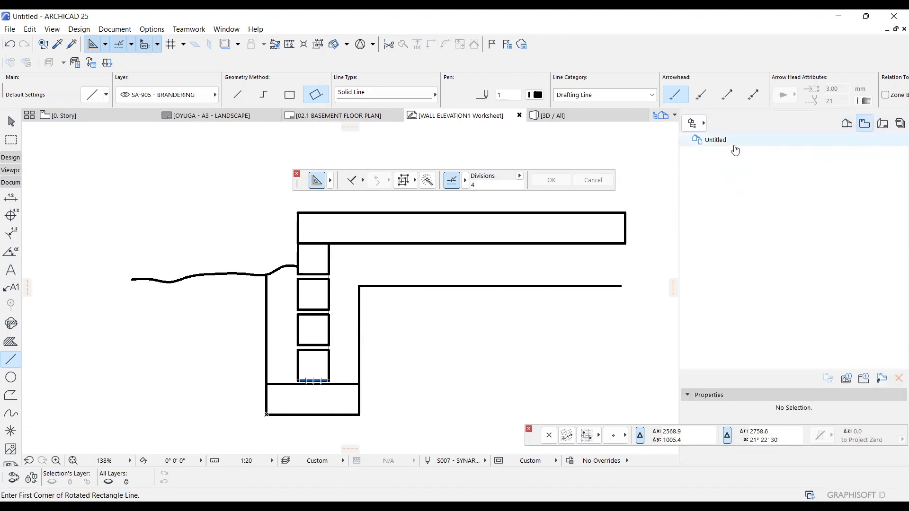
{"action": "left_click", "coordinate": [734, 145]}
{"action": "right_click", "coordinate": [734, 145]}
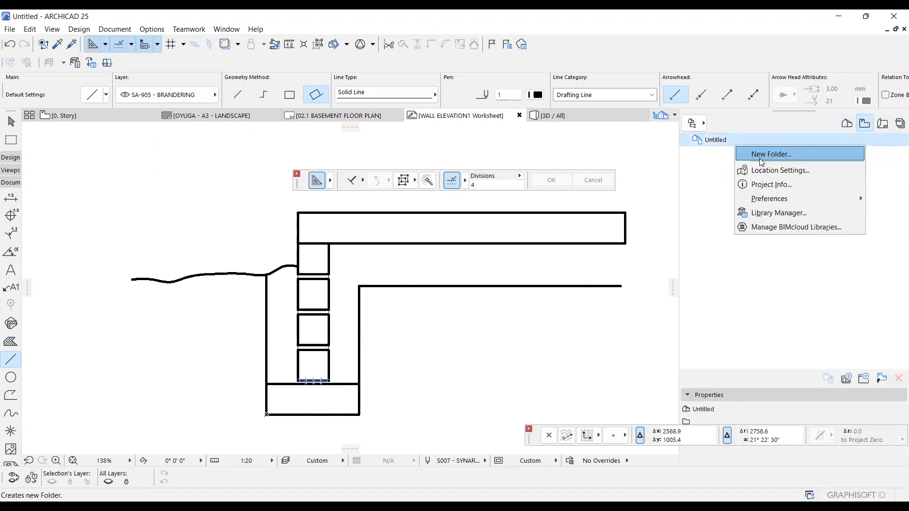
{"action": "left_click", "coordinate": [762, 163]}
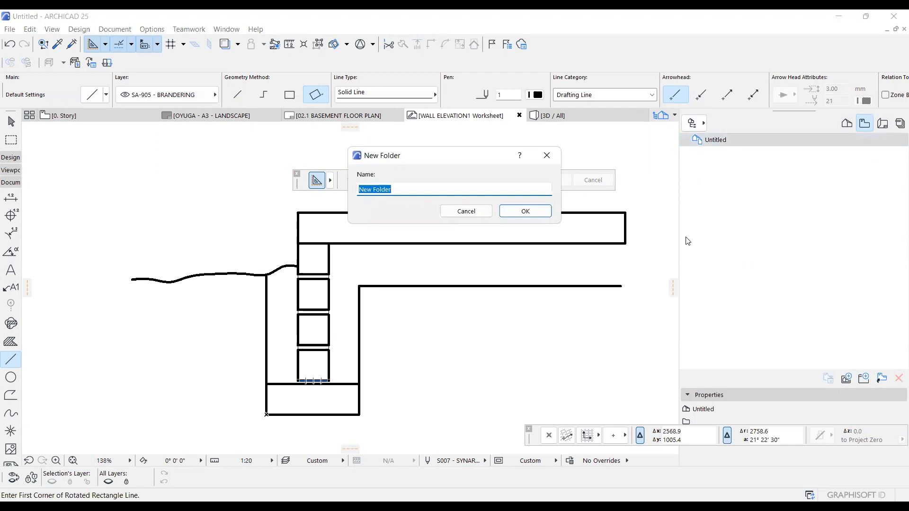
{"action": "type", "text": "BUILDING ELEMENT DOCUMENTATION"}
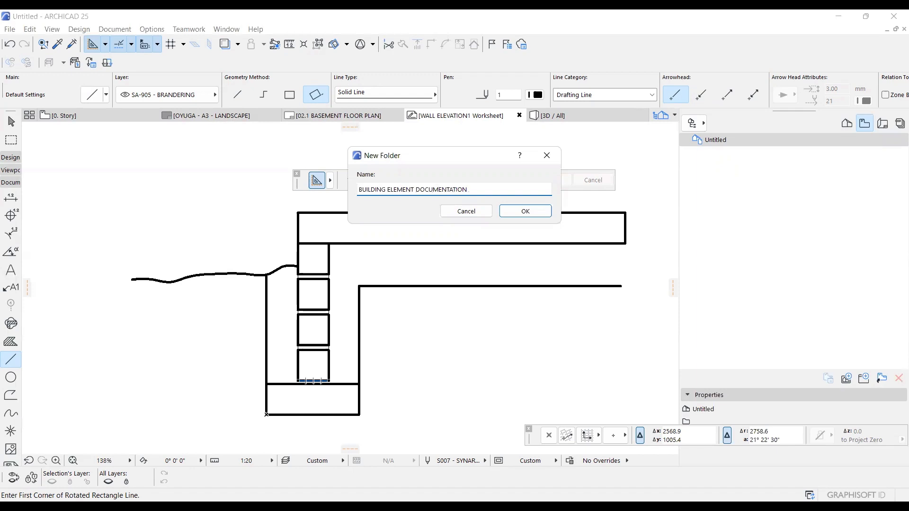
{"action": "left_click", "coordinate": [539, 215]}
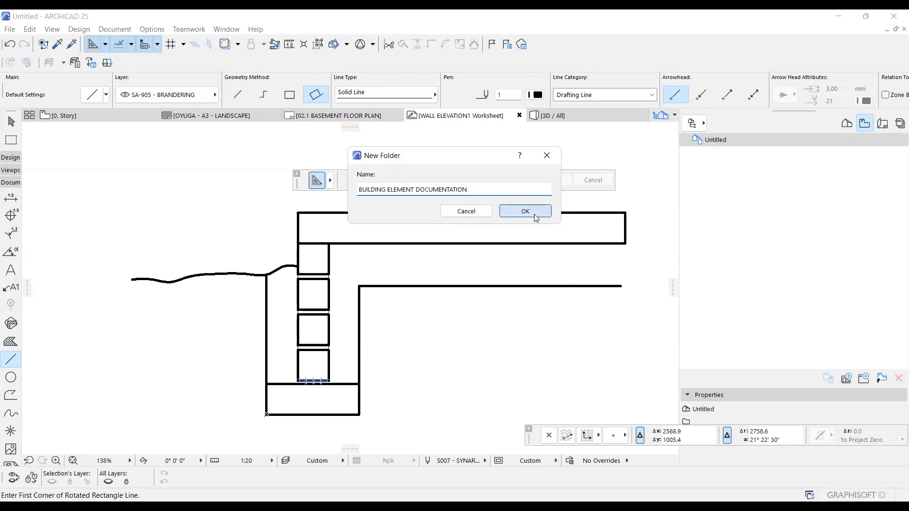
Save the current worksheet view in the BUILDING ELEMENT DOCUMENTATION folder with the custom ID STRIP FOUNDATION.
{"action": "right_click", "coordinate": [728, 155]}
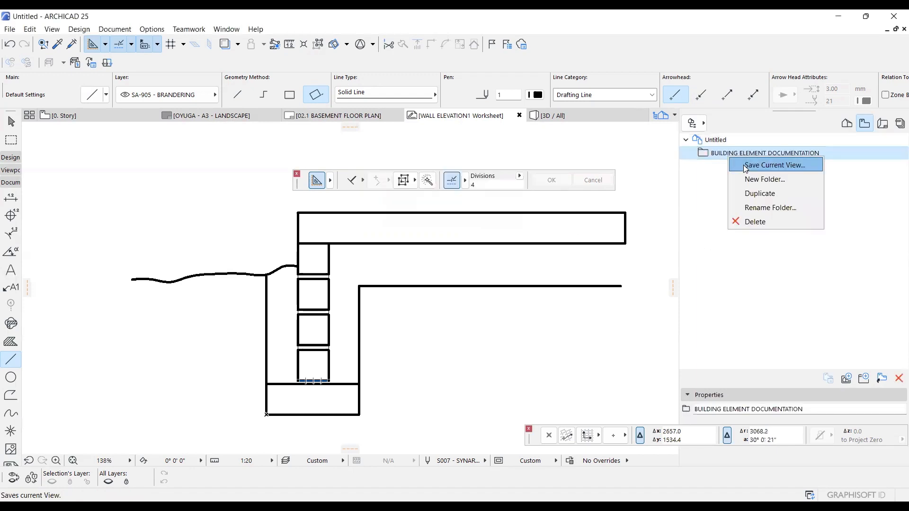
{"action": "left_click", "coordinate": [743, 165]}
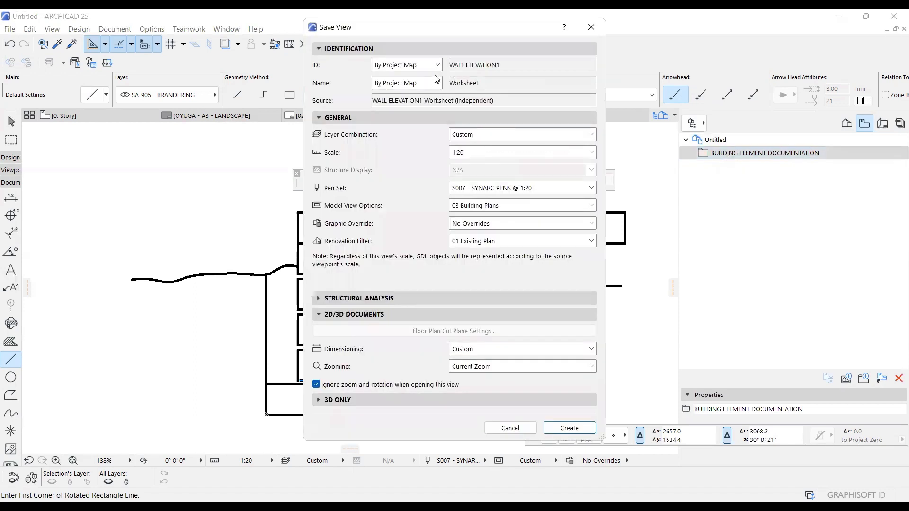
{"action": "left_click", "coordinate": [437, 66]}
{"action": "left_click", "coordinate": [403, 94]}
{"action": "key", "text": "Tab"}
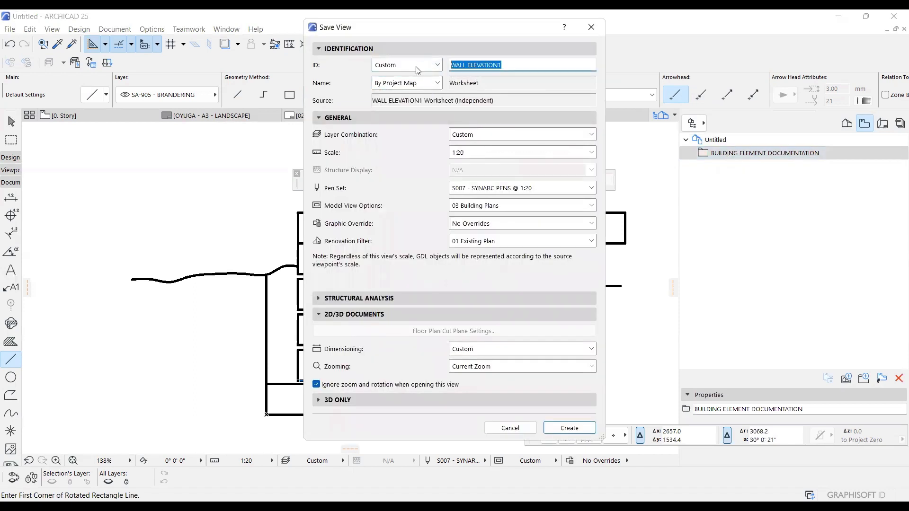
{"action": "type", "text": "STRIP "}
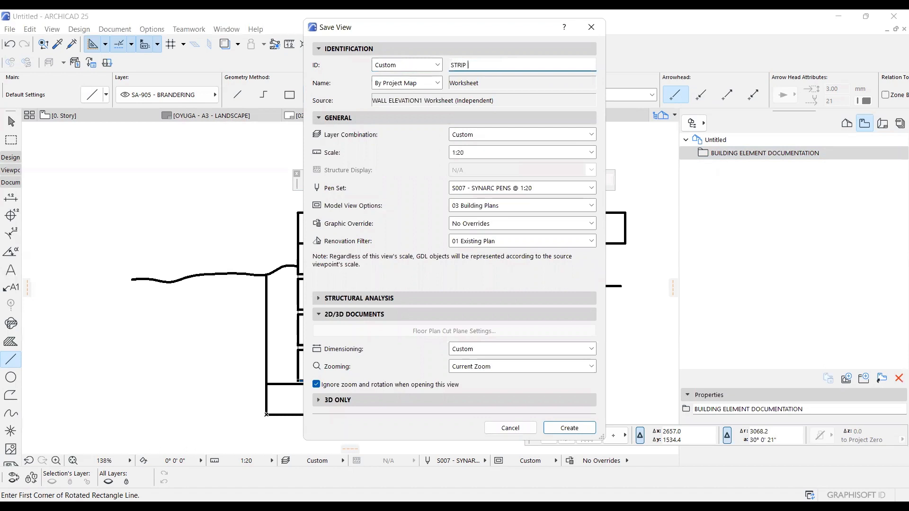
{"action": "type", "text": "FOUNDATION"}
{"action": "left_click", "coordinate": [572, 429]}
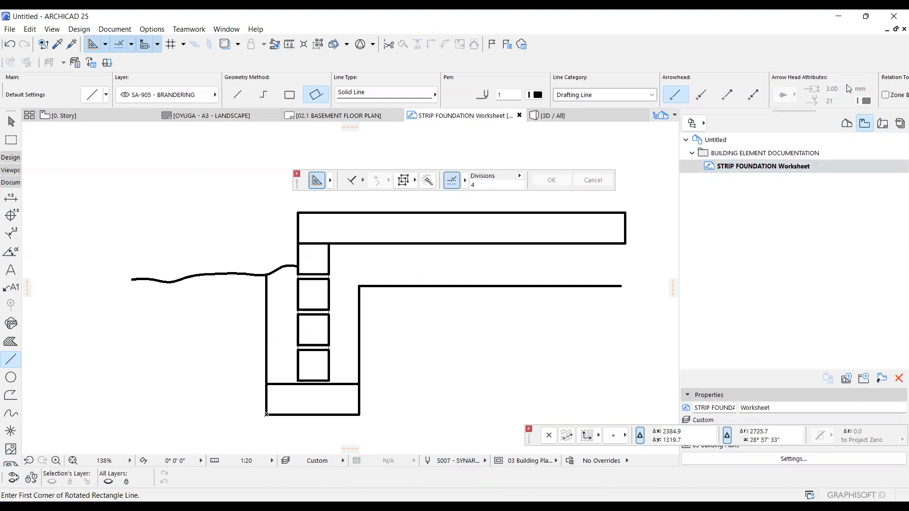
Create a subset named BUILDING ELEMENT DOCUMENTATION under the project in the Layout Book.
{"action": "left_click", "coordinate": [883, 124]}
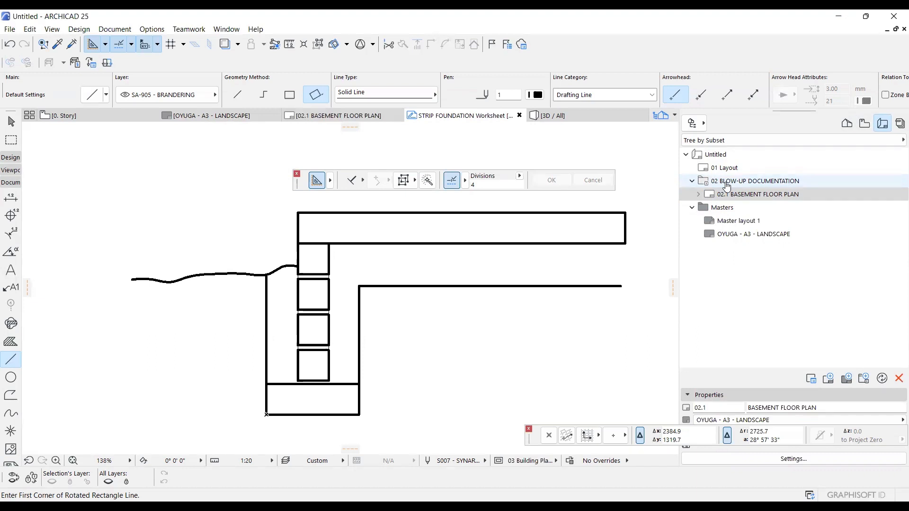
{"action": "left_click", "coordinate": [725, 156]}
{"action": "right_click", "coordinate": [726, 158]}
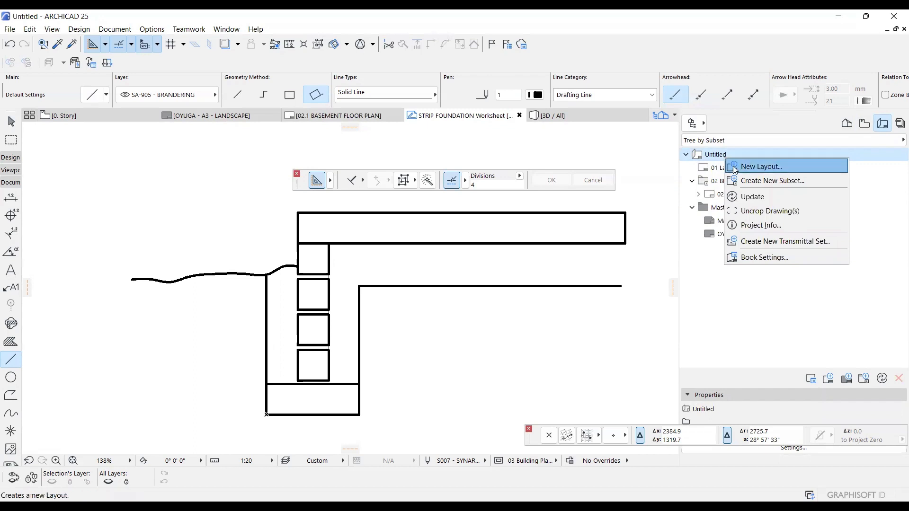
{"action": "left_click", "coordinate": [747, 181]}
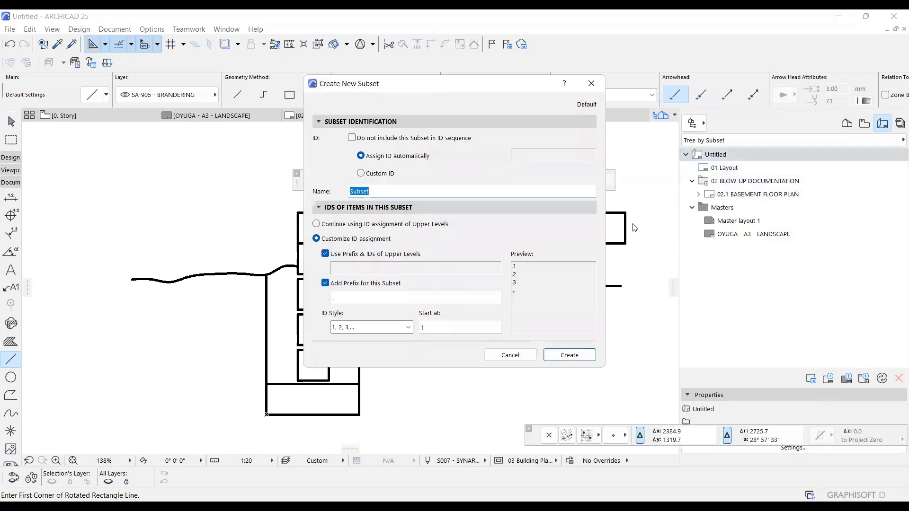
{"action": "type", "text": "BUILDING ELEMENT DOCUMENTATION"}
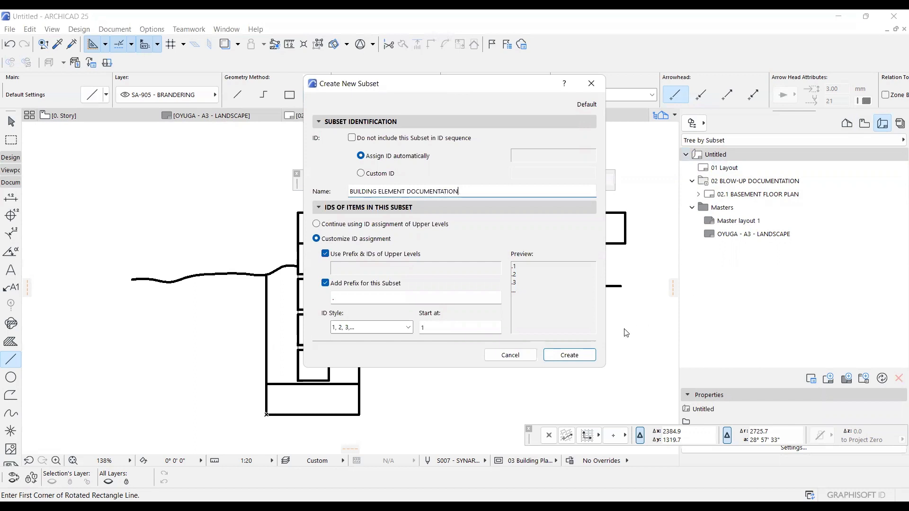
{"action": "left_click", "coordinate": [569, 356]}
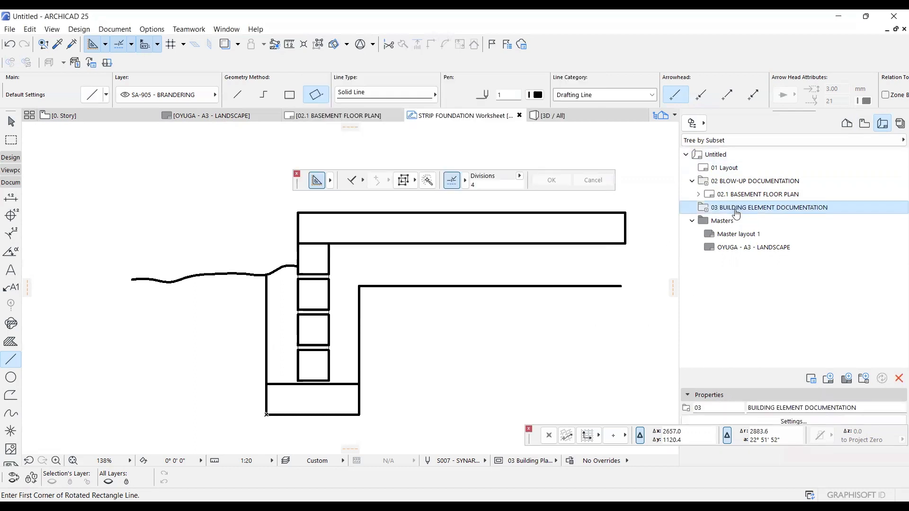
Create a layout named STRIP FOUNDATION in the BUILDING ELEMENT DOCUMENTATION subset, using the custom A3 landscape master layout.
{"action": "right_click", "coordinate": [736, 211]}
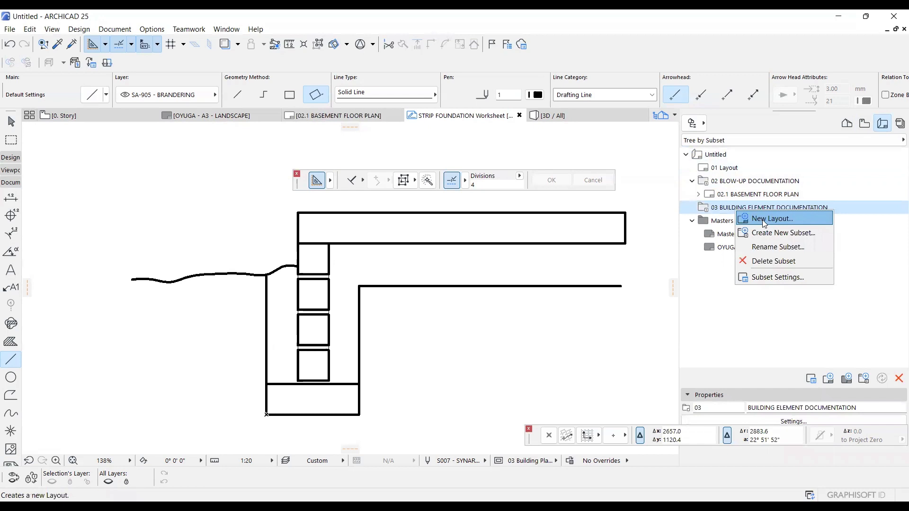
{"action": "left_click", "coordinate": [766, 220]}
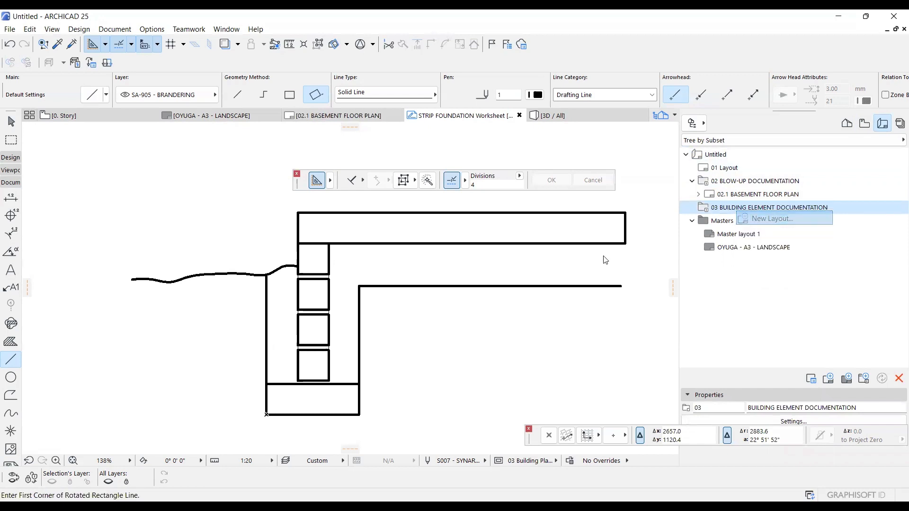
{"action": "type", "text": "S"}
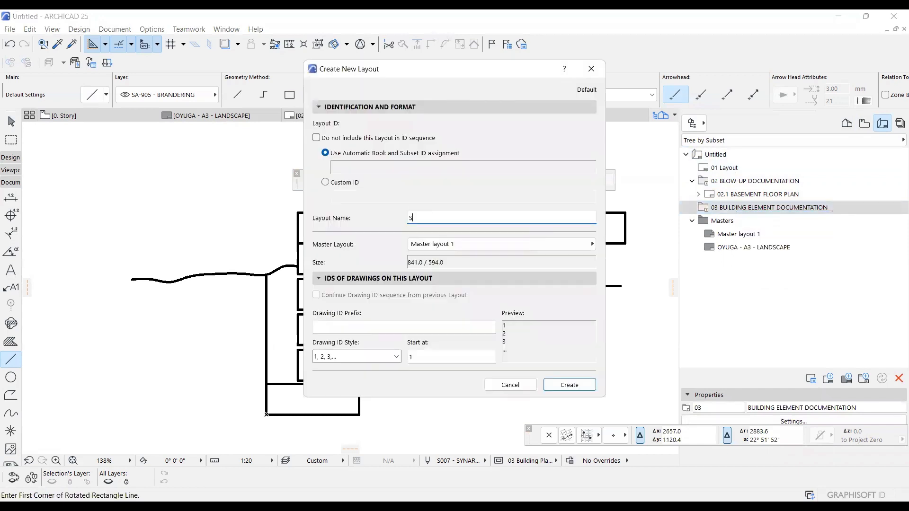
{"action": "type", "text": "TRIP FOUNDATION"}
{"action": "left_click", "coordinate": [520, 248]}
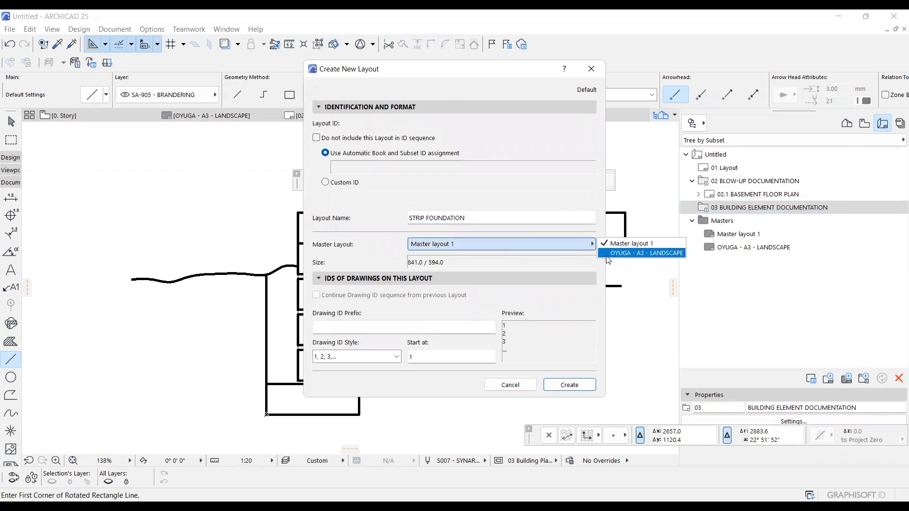
{"action": "left_click", "coordinate": [611, 255]}
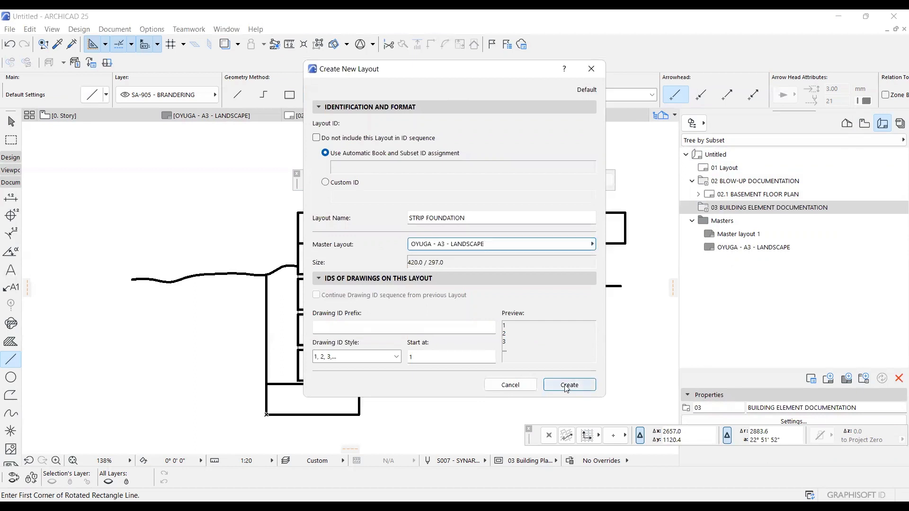
{"action": "left_click", "coordinate": [567, 386]}
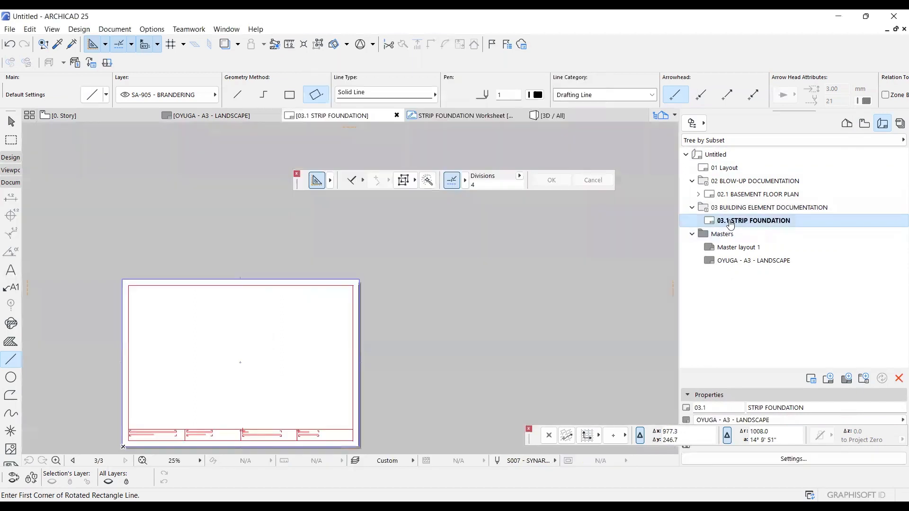
Place the STRIP FOUNDATION worksheet view on the new layout and move it inside the border's upper-left corner.
{"action": "scroll", "coordinate": [299, 392], "scroll_direction": "up", "scroll_amount": 5}
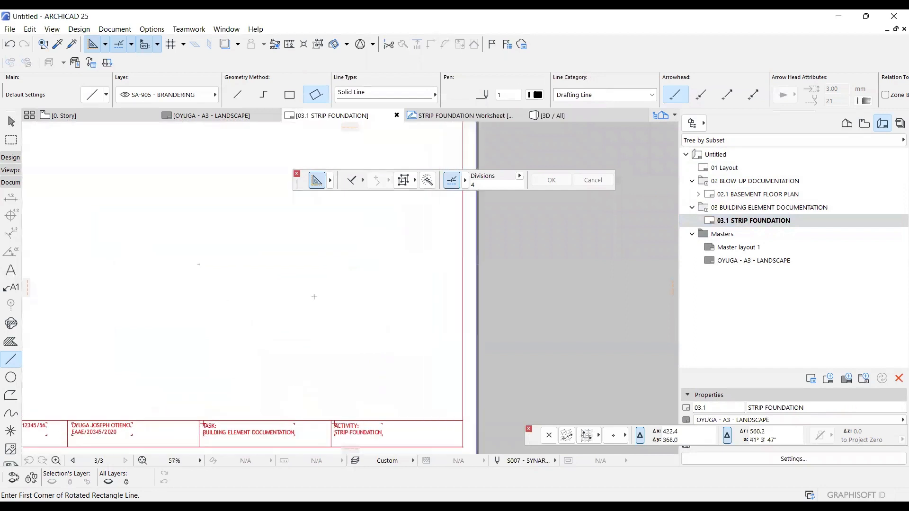
{"action": "scroll", "coordinate": [284, 402], "scroll_direction": "up", "scroll_amount": 4}
{"action": "scroll", "coordinate": [219, 339], "scroll_direction": "down", "scroll_amount": 1}
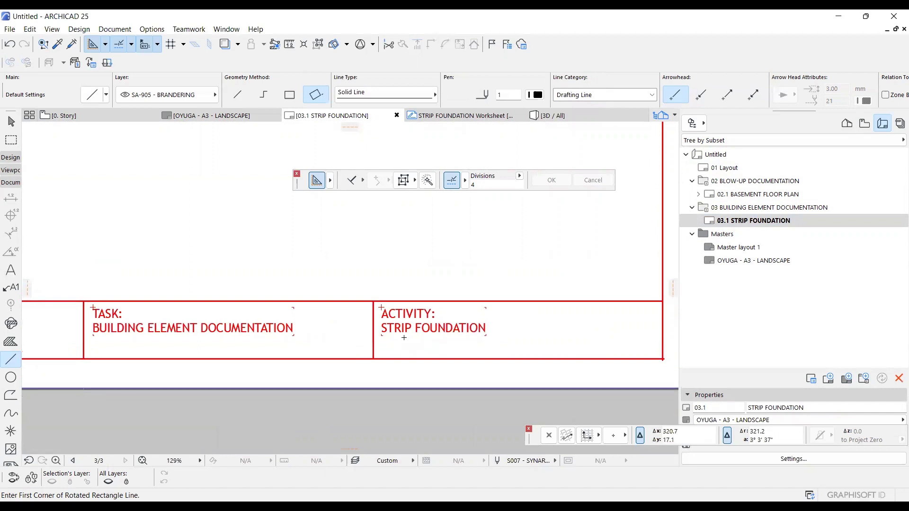
{"action": "scroll", "coordinate": [404, 337], "scroll_direction": "down", "scroll_amount": 6}
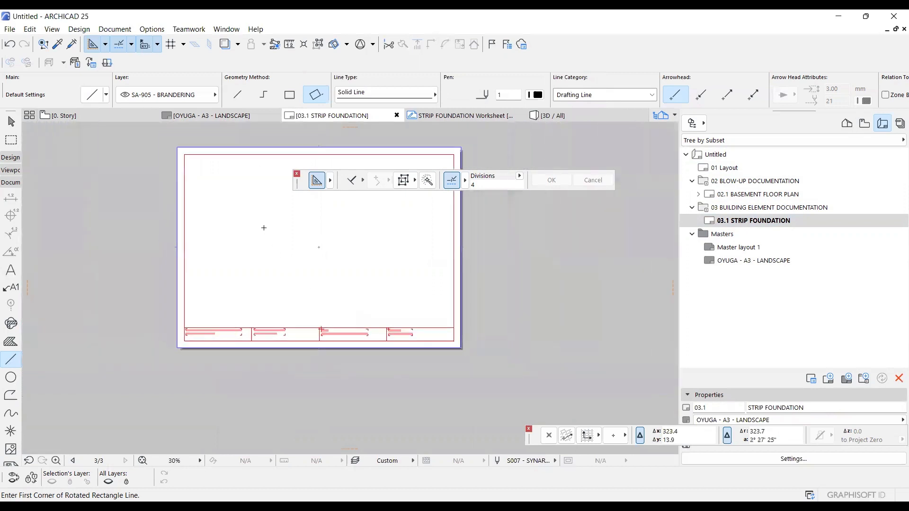
{"action": "right_click", "coordinate": [238, 202]}
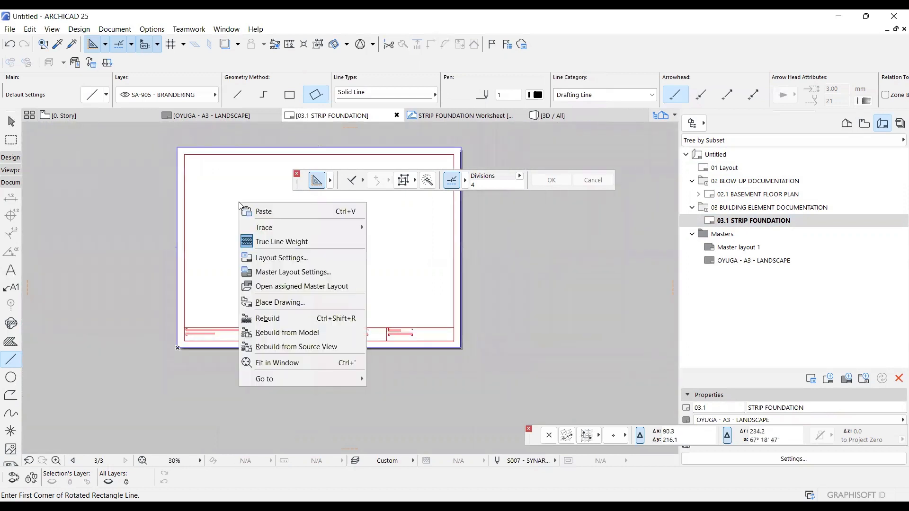
{"action": "left_click", "coordinate": [297, 303]}
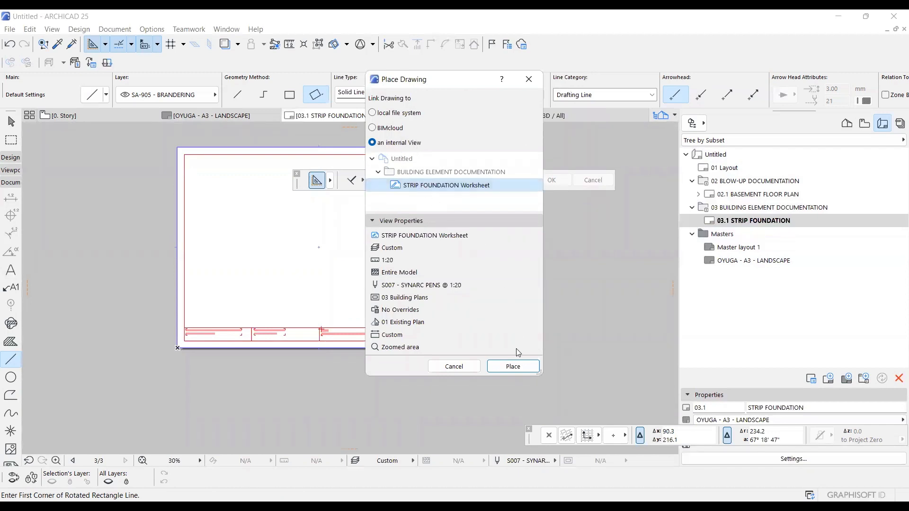
{"action": "left_click", "coordinate": [513, 367]}
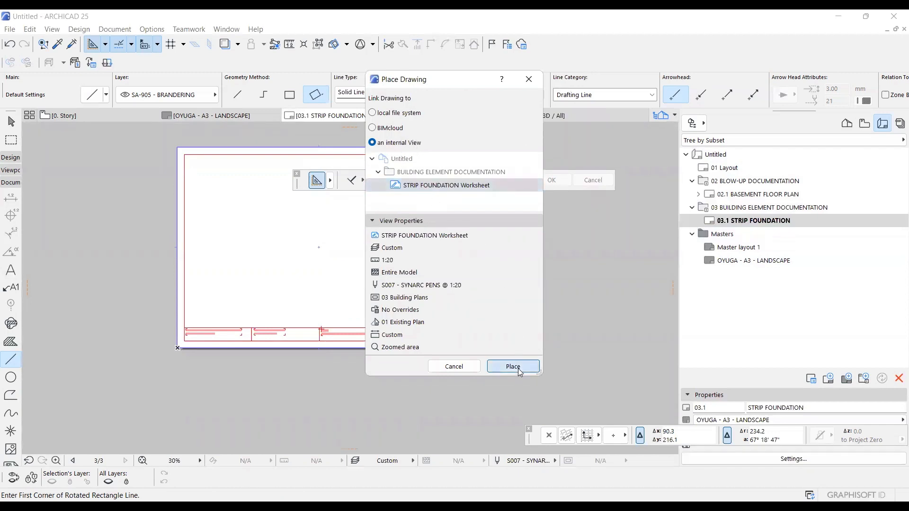
{"action": "scroll", "coordinate": [182, 184], "scroll_direction": "up", "scroll_amount": 1}
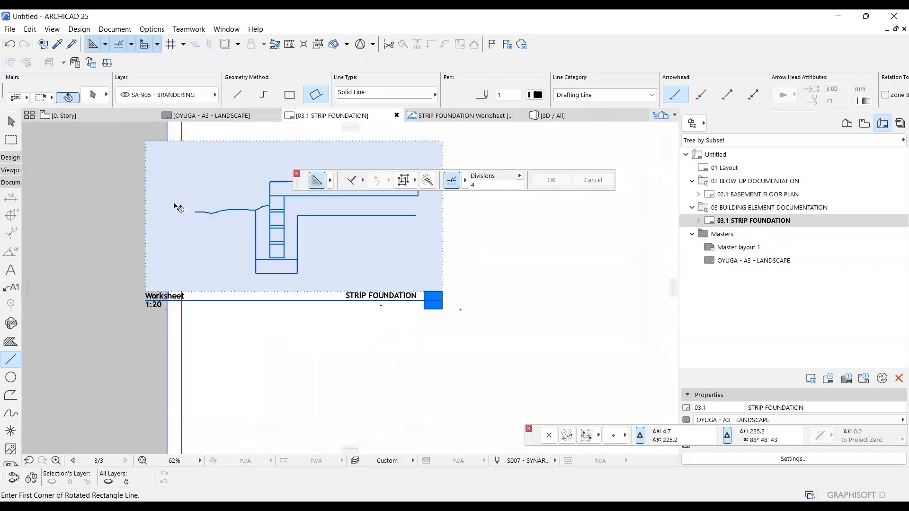
{"action": "key", "text": "ctrl+d"}
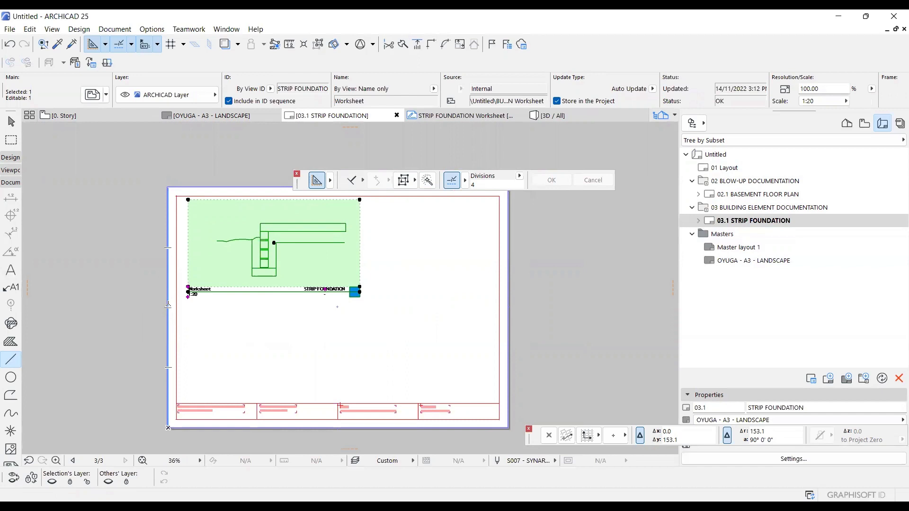
Turn off Flip Title for the placed strip foundation drawing, with Linear Drawing Title 25 as its title type.
{"action": "key", "text": "ctrl+t"}
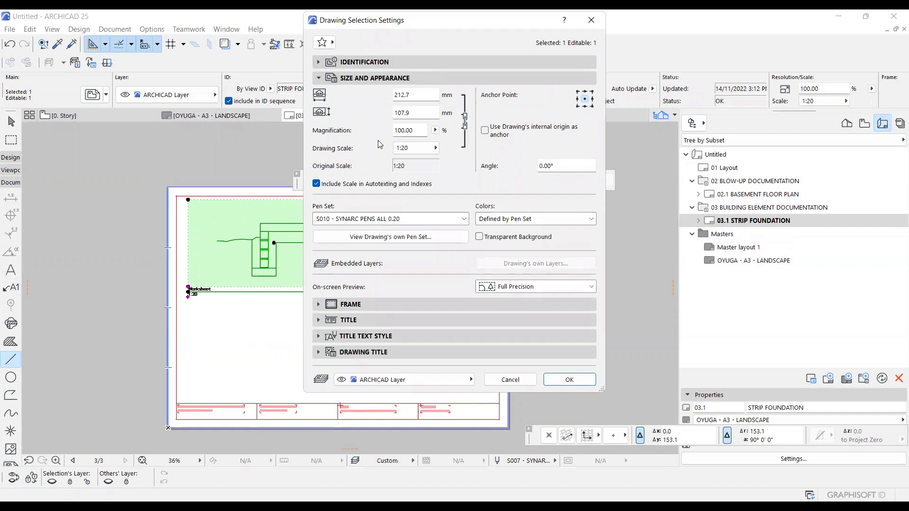
{"action": "left_click", "coordinate": [419, 131]}
{"action": "left_click_drag", "start_coordinate": [414, 130], "coordinate": [388, 132]}
{"action": "left_click", "coordinate": [585, 381]}
{"action": "left_click", "coordinate": [321, 325]}
{"action": "left_click", "coordinate": [445, 336]}
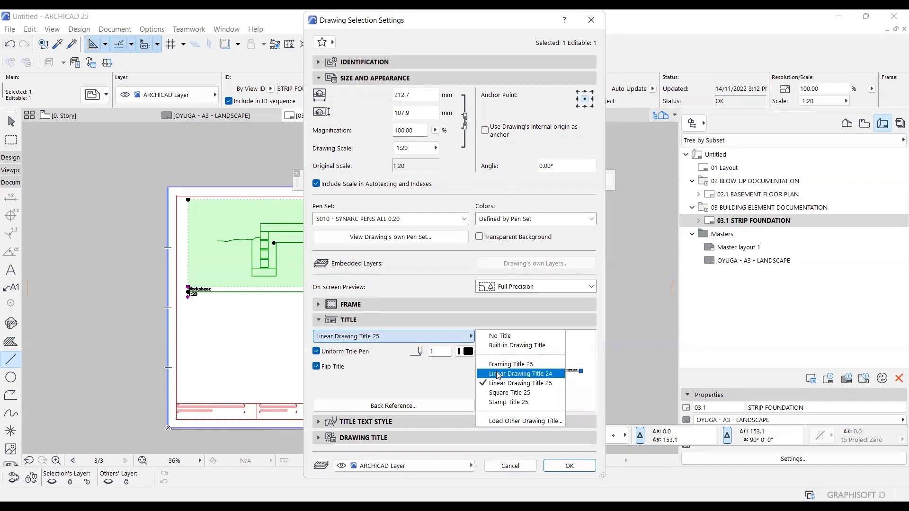
{"action": "left_click", "coordinate": [498, 374]}
{"action": "left_click", "coordinate": [459, 337]}
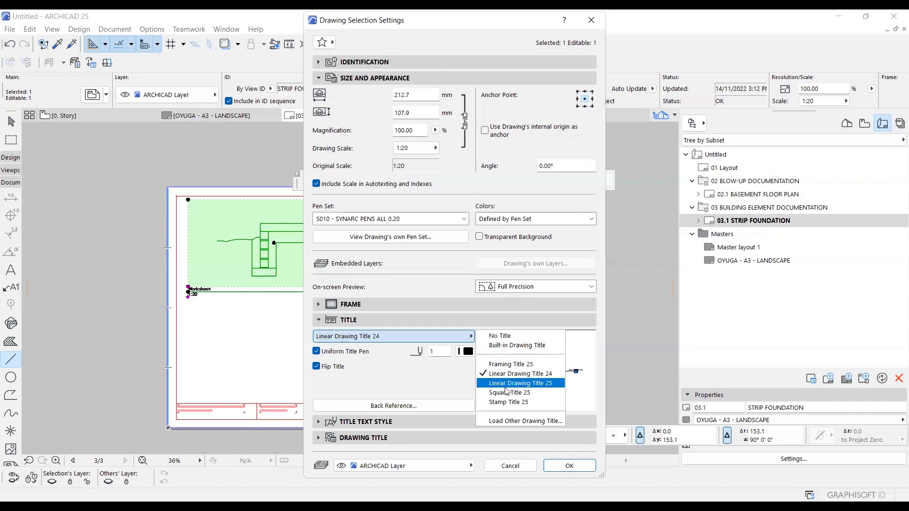
{"action": "left_click", "coordinate": [507, 384]}
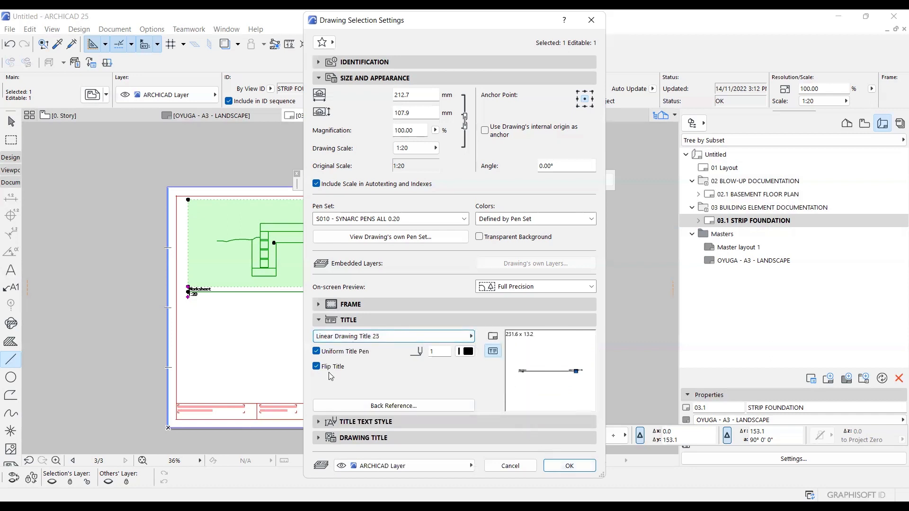
{"action": "left_click", "coordinate": [316, 366]}
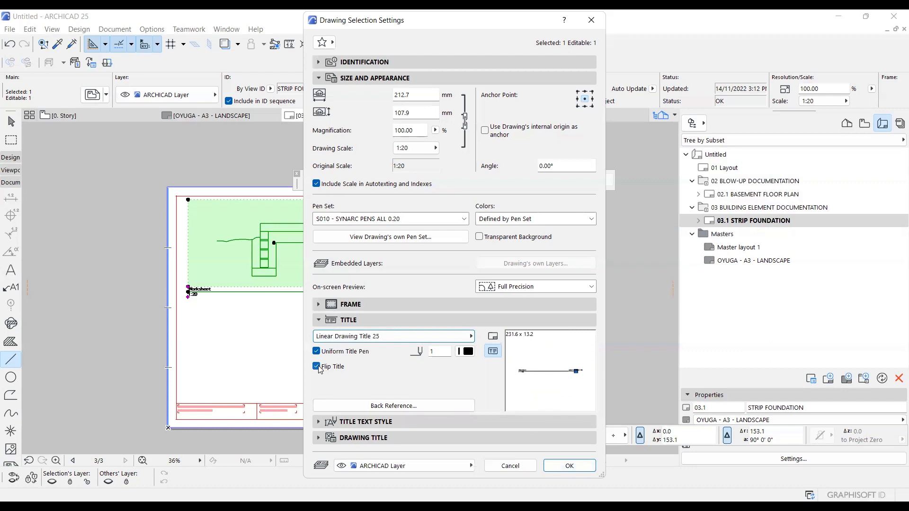
{"action": "left_click", "coordinate": [554, 466]}
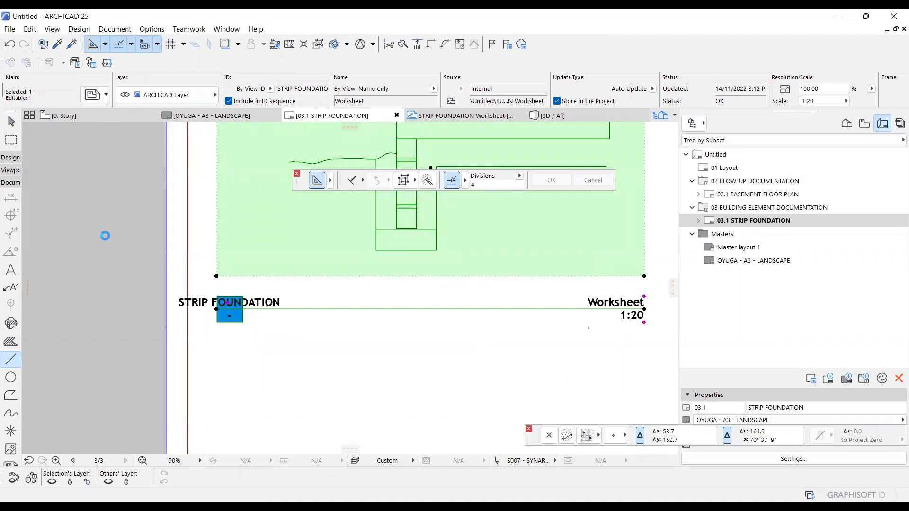
Set the distance between the placed drawing and its title to 0.
{"action": "key", "text": "ctrl+t"}
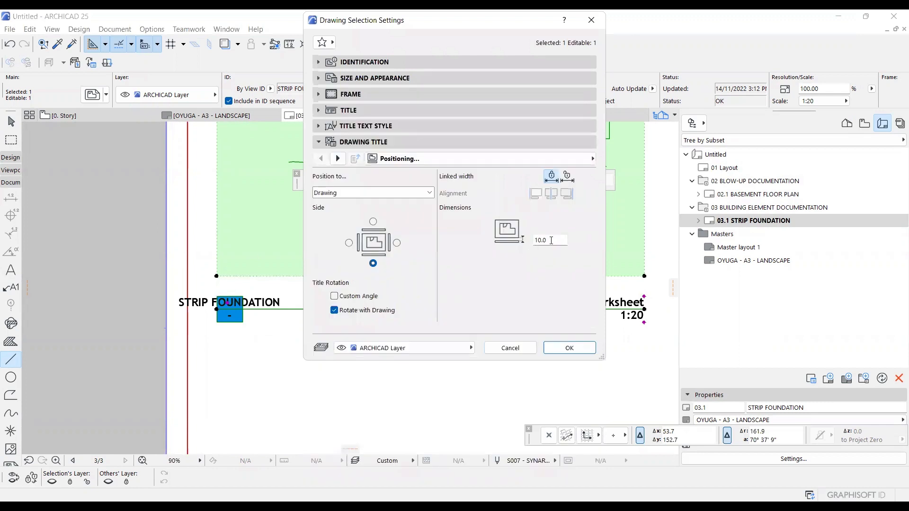
{"action": "double_click", "coordinate": [550, 240]}
{"action": "type", "text": "0"}
{"action": "left_click", "coordinate": [587, 348]}
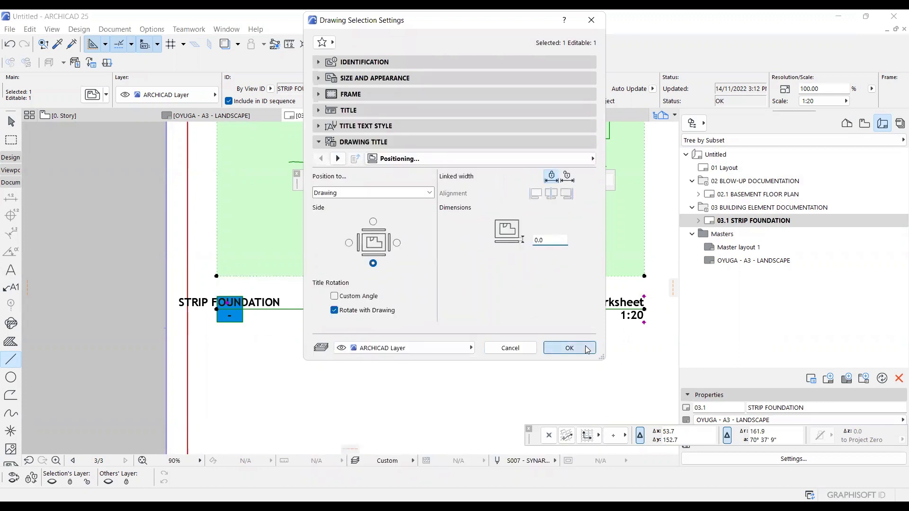
Move the STRIP FOUNDATION title text horizontally so it sits just to the right of the blue ID box.
{"action": "scroll", "coordinate": [229, 284], "scroll_direction": "up", "scroll_amount": 2}
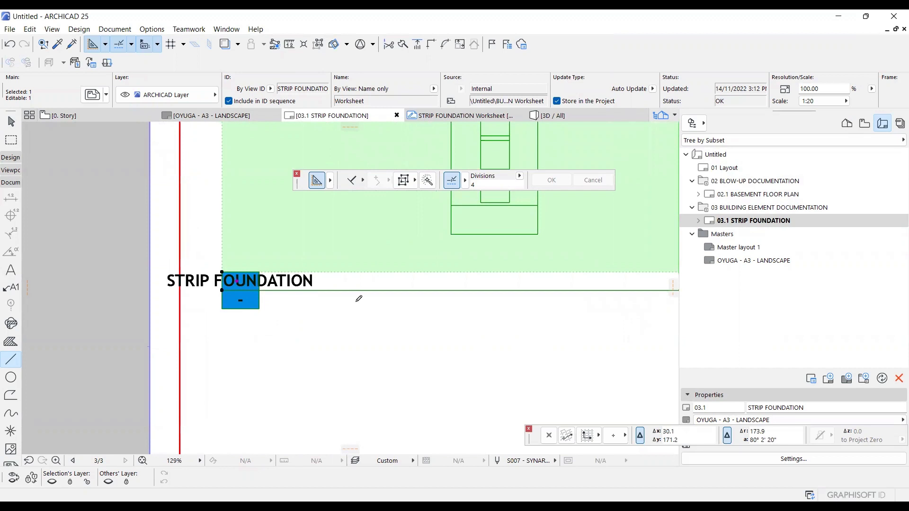
{"action": "left_click", "coordinate": [328, 280]}
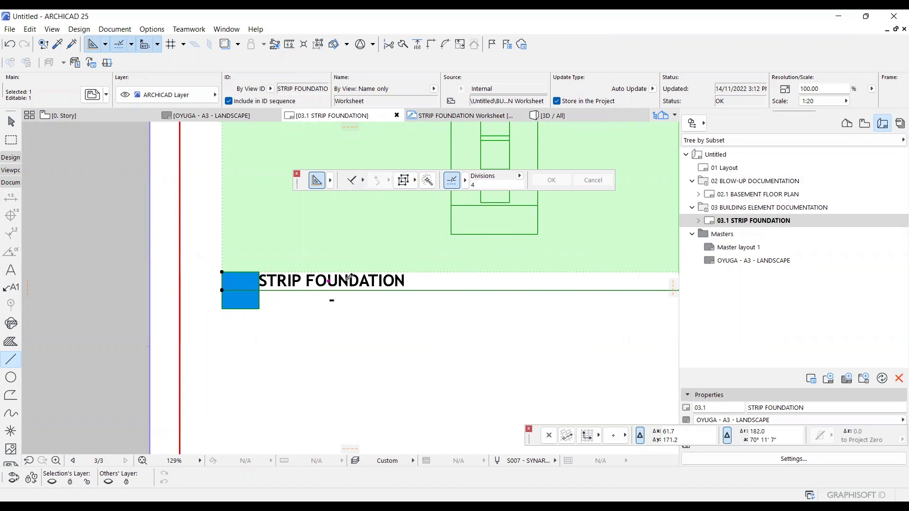
{"action": "left_click", "coordinate": [346, 280]}
{"action": "scroll", "coordinate": [259, 305], "scroll_direction": "down", "scroll_amount": 4}
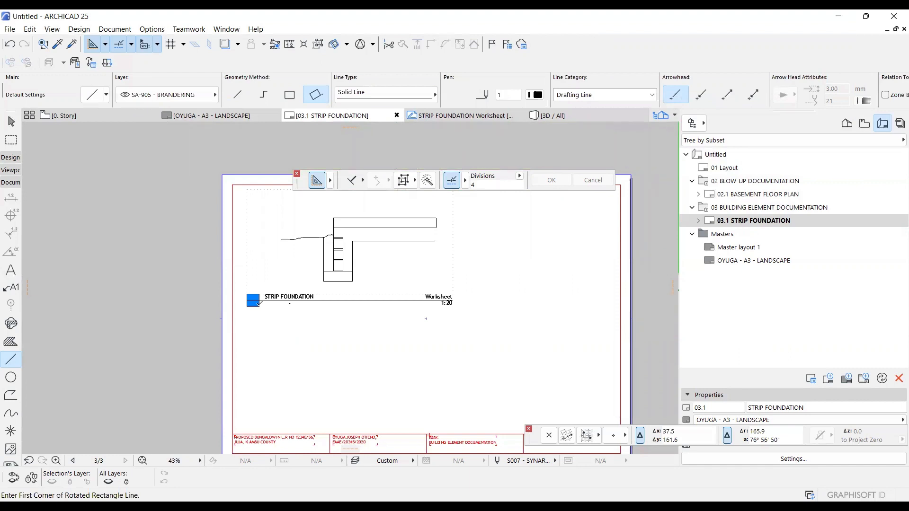
{"action": "scroll", "coordinate": [286, 313], "scroll_direction": "up", "scroll_amount": 2}
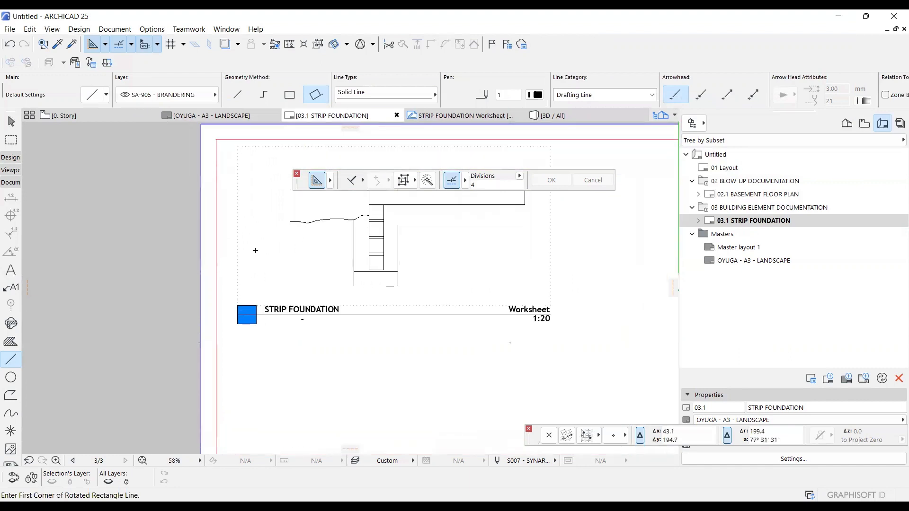
{"action": "scroll", "coordinate": [251, 219], "scroll_direction": "down", "scroll_amount": 2}
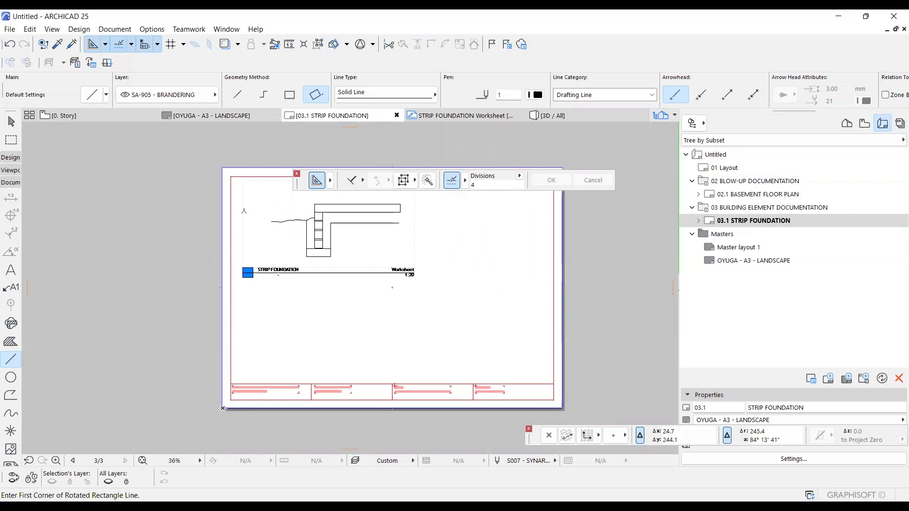
Open the placed drawing's source view and add a vertical dimension for the foundation footing's thickness, just left of it.
{"action": "right_click", "coordinate": [243, 182]}
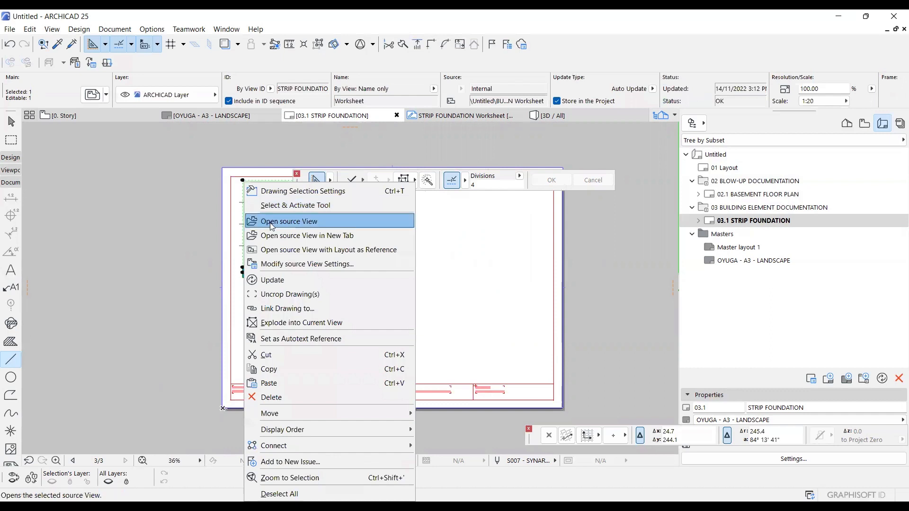
{"action": "left_click", "coordinate": [272, 222]}
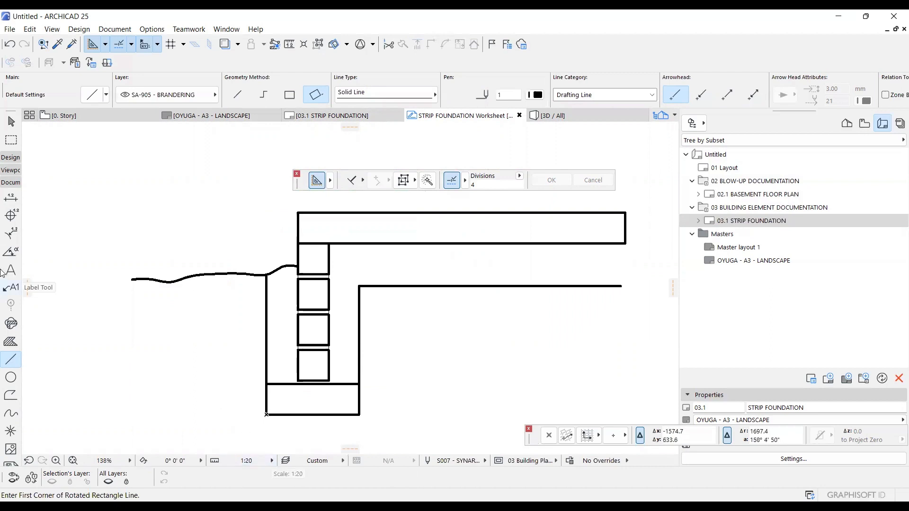
{"action": "left_click", "coordinate": [7, 201]}
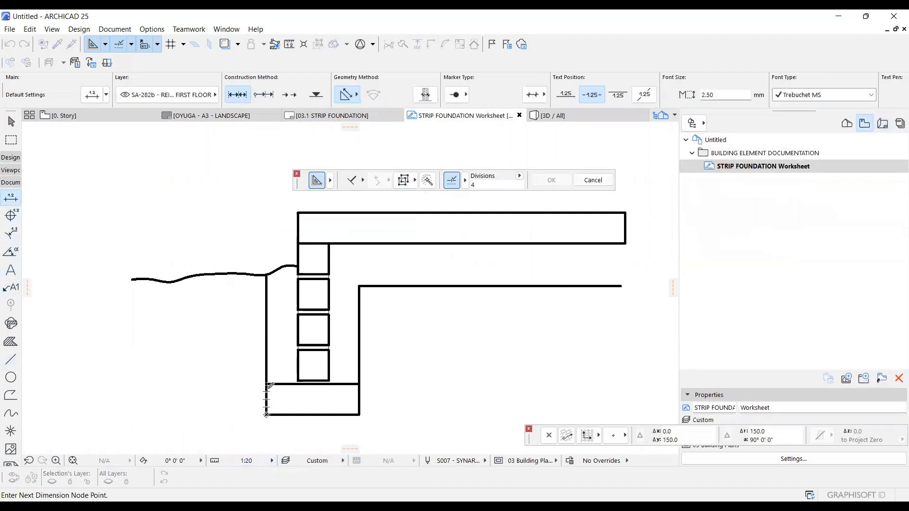
{"action": "left_click", "coordinate": [267, 383]}
{"action": "scroll", "coordinate": [266, 383], "scroll_direction": "up", "scroll_amount": 2}
{"action": "double_click", "coordinate": [228, 377]}
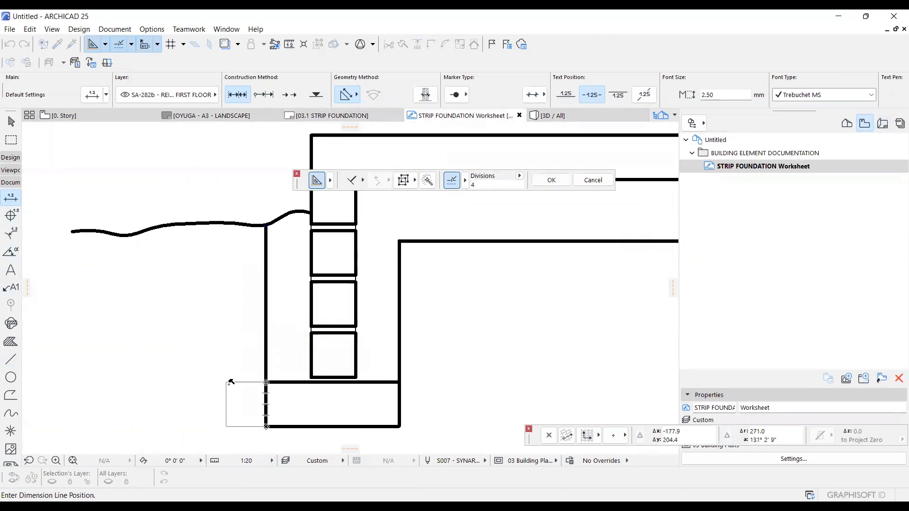
{"action": "left_click", "coordinate": [245, 392]}
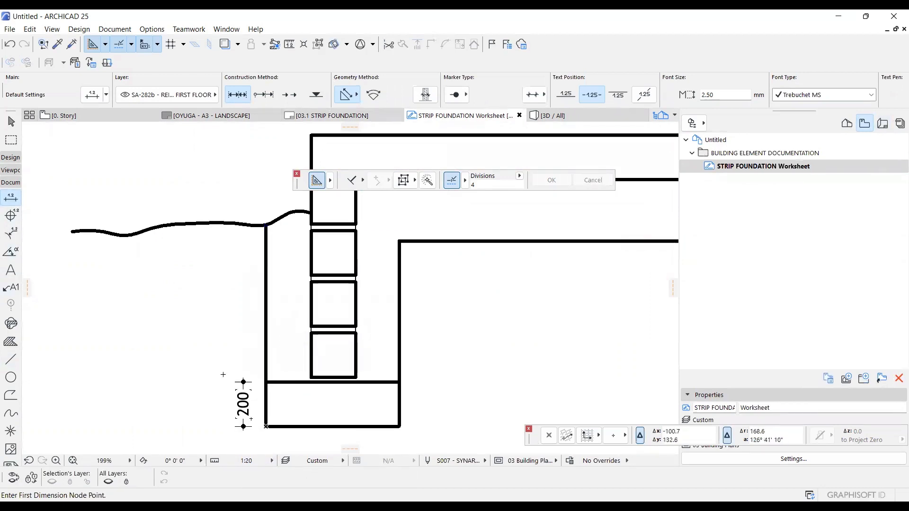
{"action": "scroll", "coordinate": [221, 372], "scroll_direction": "down", "scroll_amount": 3}
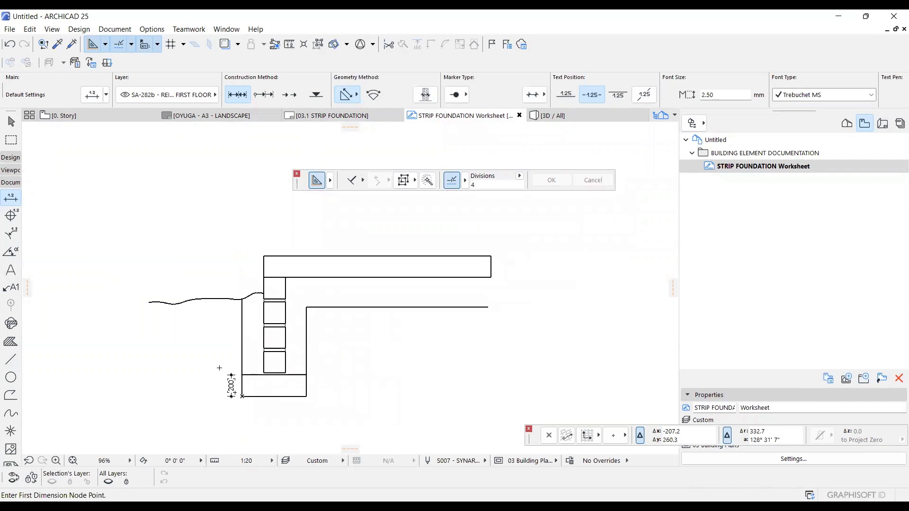
Return to the 03.1 STRIP FOUNDATION layout and examine how the footing dimension appears on the placed drawing.
{"action": "left_click", "coordinate": [882, 124]}
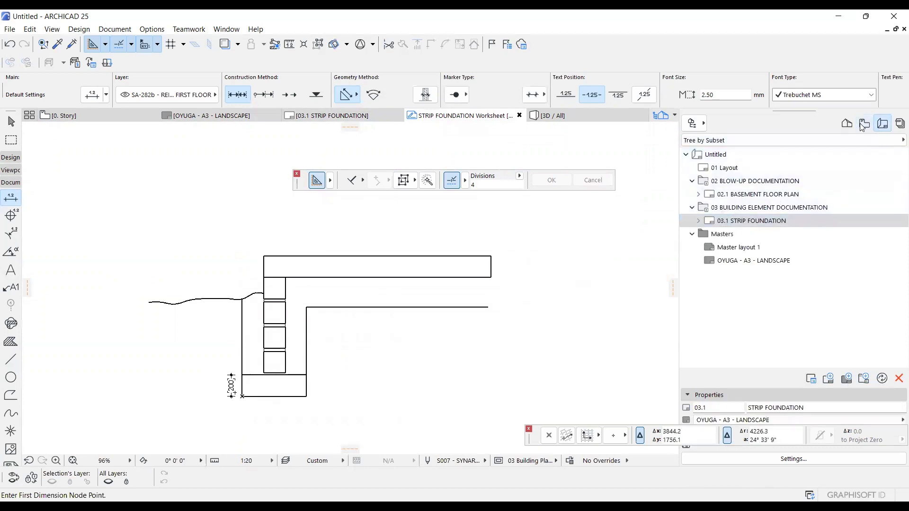
{"action": "double_click", "coordinate": [759, 221]}
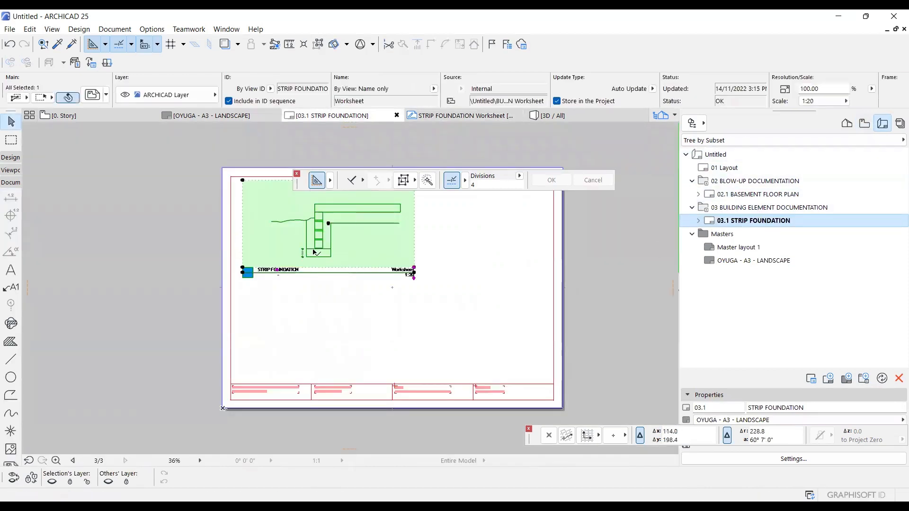
{"action": "scroll", "coordinate": [309, 251], "scroll_direction": "up", "scroll_amount": 8}
{"action": "scroll", "coordinate": [294, 235], "scroll_direction": "up", "scroll_amount": 4}
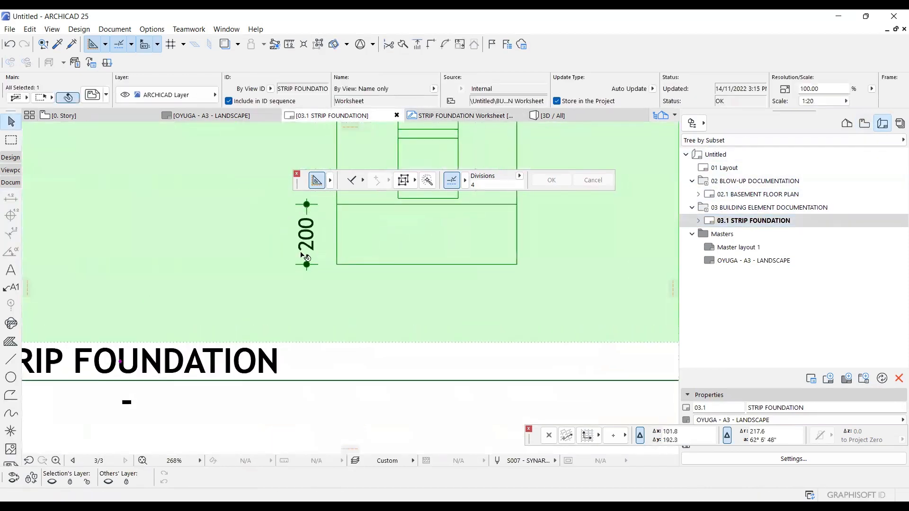
{"action": "scroll", "coordinate": [216, 264], "scroll_direction": "down", "scroll_amount": 12}
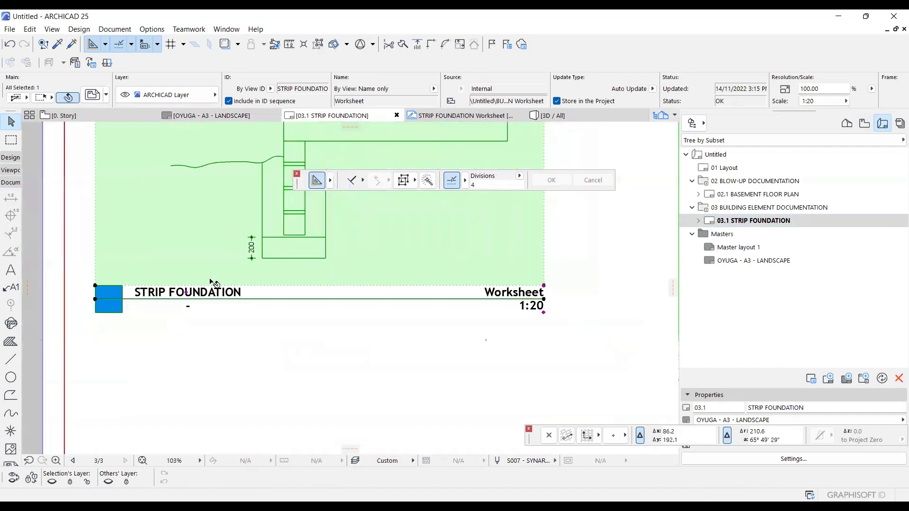
{"action": "scroll", "coordinate": [211, 260], "scroll_direction": "down", "scroll_amount": 1}
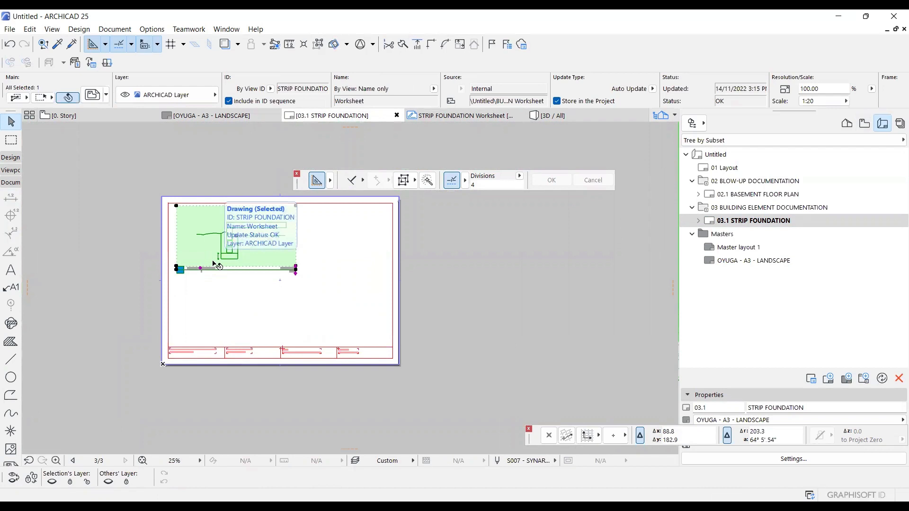
Copy the placed strip foundation drawing horizontally so the duplicate sits to the right of the original.
{"action": "left_click", "coordinate": [216, 265]}
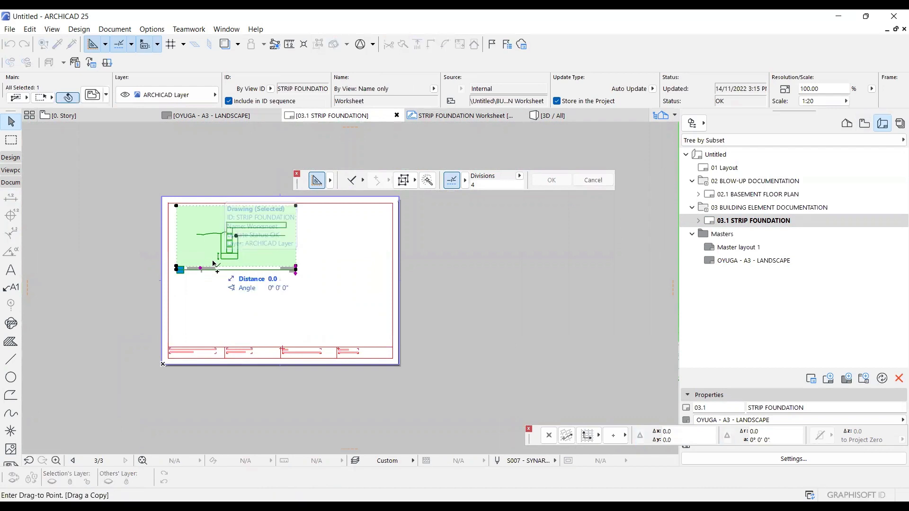
{"action": "left_click", "coordinate": [371, 264]}
{"action": "scroll", "coordinate": [370, 258], "scroll_direction": "up", "scroll_amount": 2}
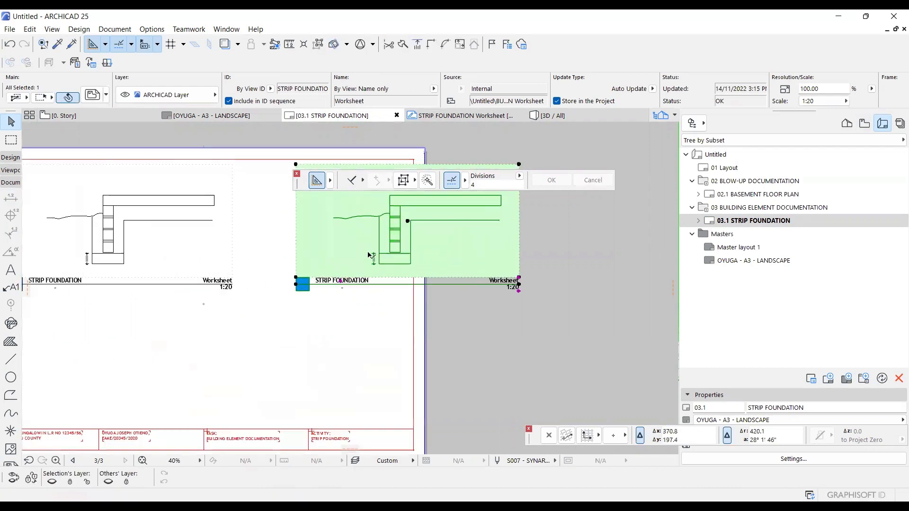
{"action": "scroll", "coordinate": [369, 255], "scroll_direction": "up", "scroll_amount": 2}
Set the copied drawing's scale to 1:10 in its drawing settings.
{"action": "right_click", "coordinate": [360, 250]}
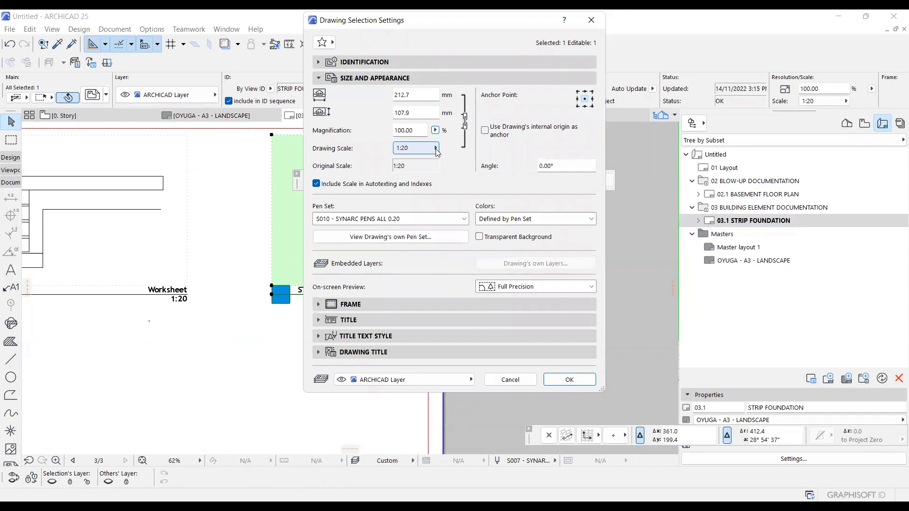
{"action": "left_click", "coordinate": [436, 149]}
{"action": "left_click", "coordinate": [458, 225]}
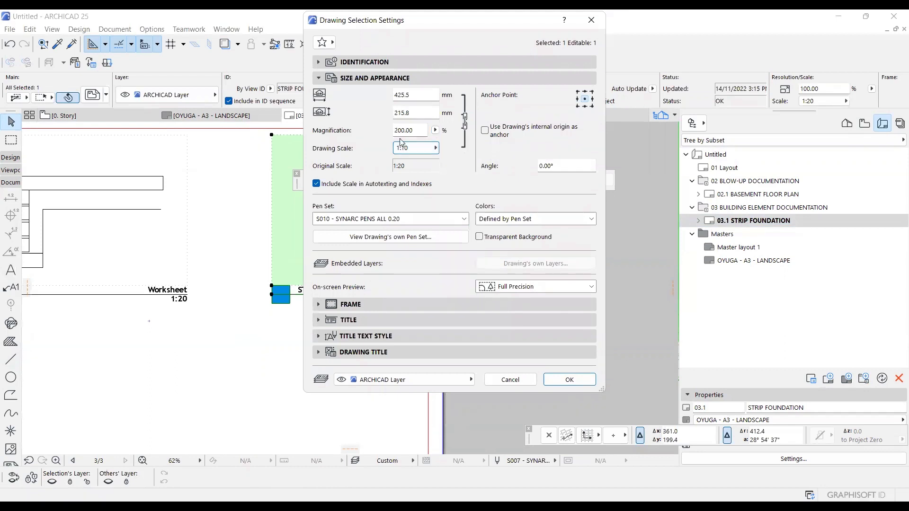
{"action": "left_click", "coordinate": [565, 380]}
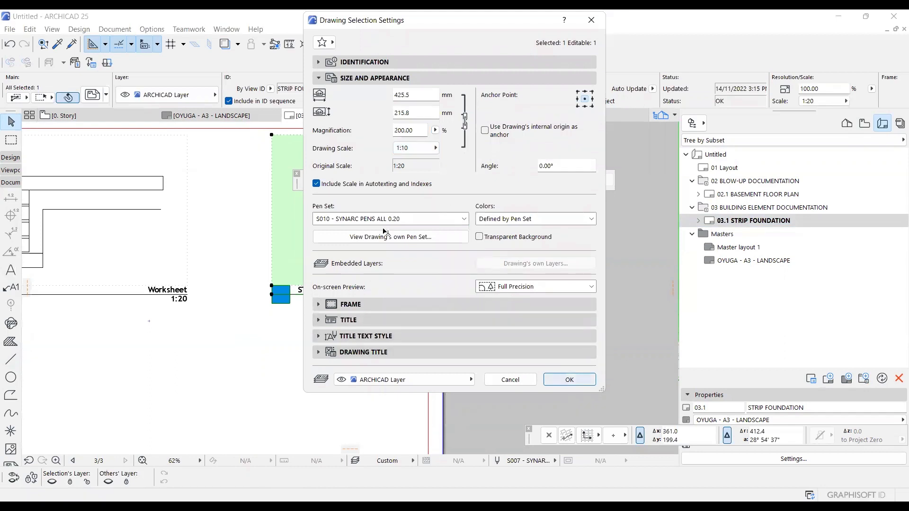
Crop the left side of the 1:10 drawing's frame to near the footing dimension and compare its dimension text.
{"action": "scroll", "coordinate": [370, 235], "scroll_direction": "down", "scroll_amount": 5}
{"action": "scroll", "coordinate": [308, 232], "scroll_direction": "up", "scroll_amount": 3}
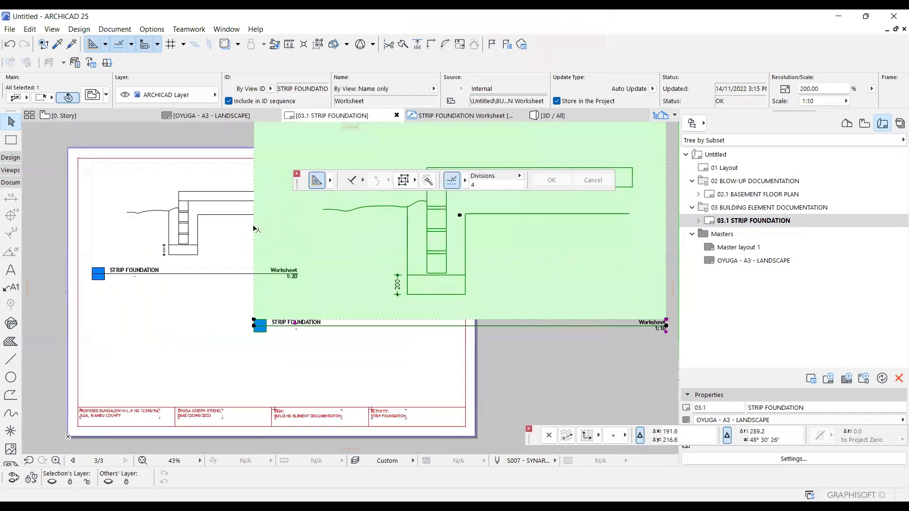
{"action": "left_click", "coordinate": [381, 221]}
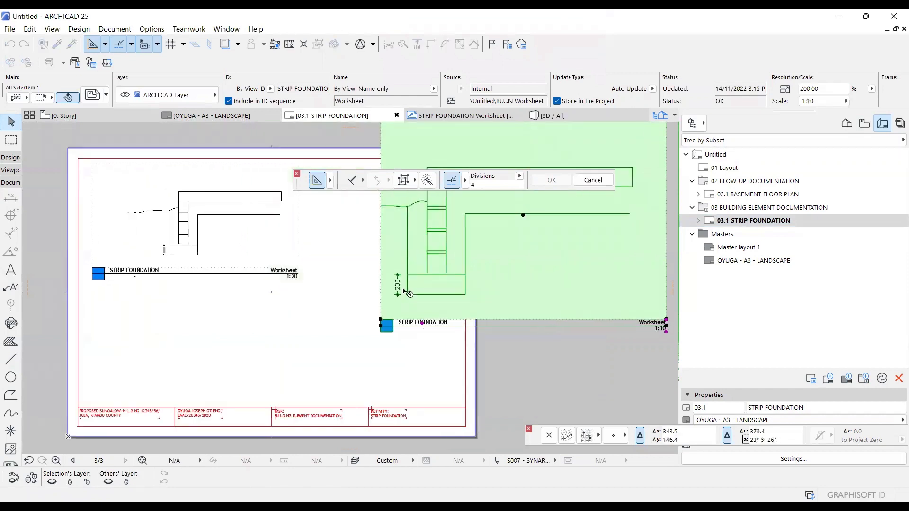
{"action": "scroll", "coordinate": [399, 287], "scroll_direction": "up", "scroll_amount": 2}
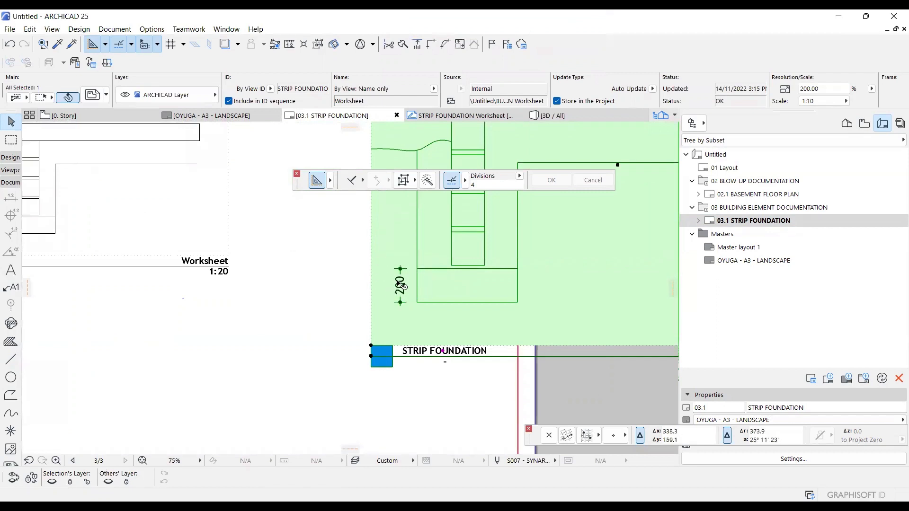
{"action": "scroll", "coordinate": [416, 277], "scroll_direction": "down", "scroll_amount": 2}
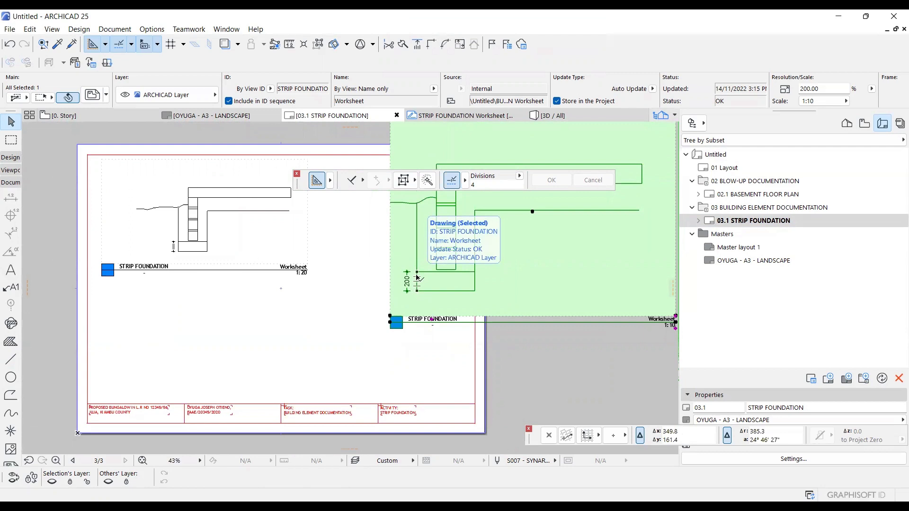
Open the source worksheet view of the original 1:20 strip foundation drawing from the layout.
{"action": "left_click", "coordinate": [417, 278]}
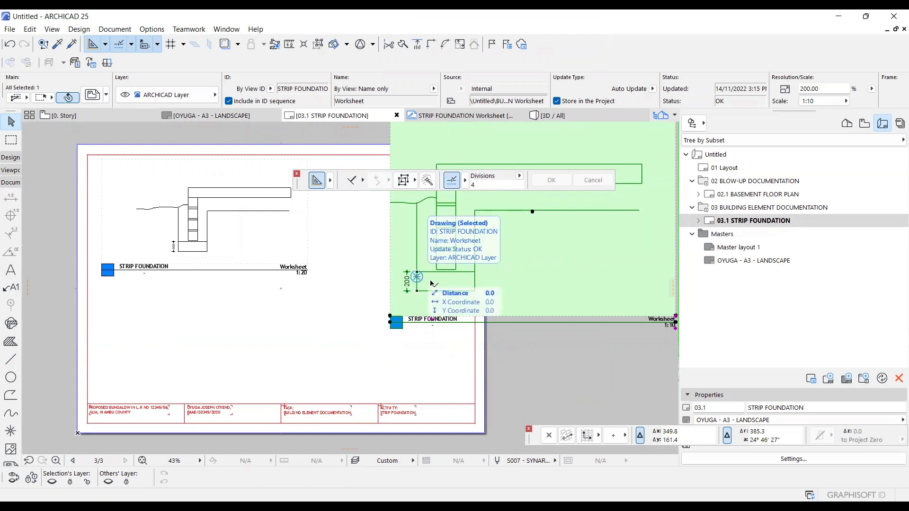
{"action": "left_click", "coordinate": [300, 223]}
{"action": "right_click", "coordinate": [323, 222]}
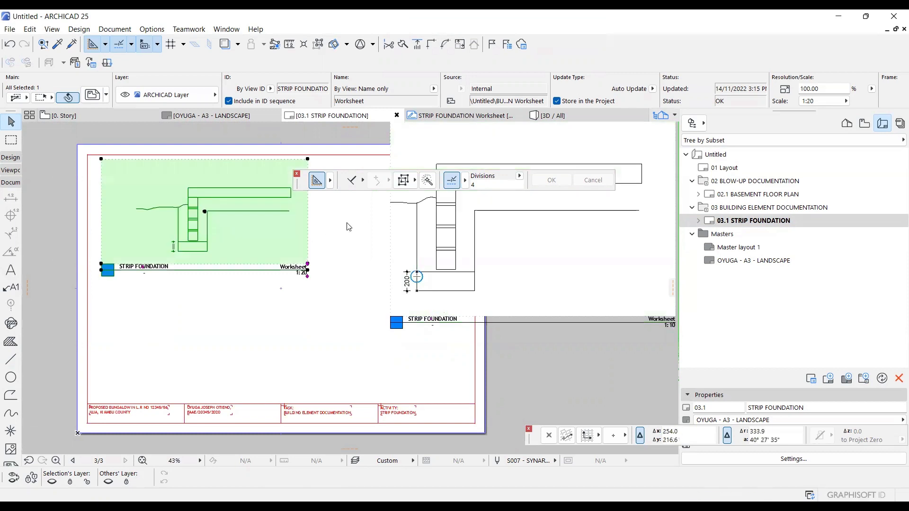
{"action": "left_click", "coordinate": [347, 222]}
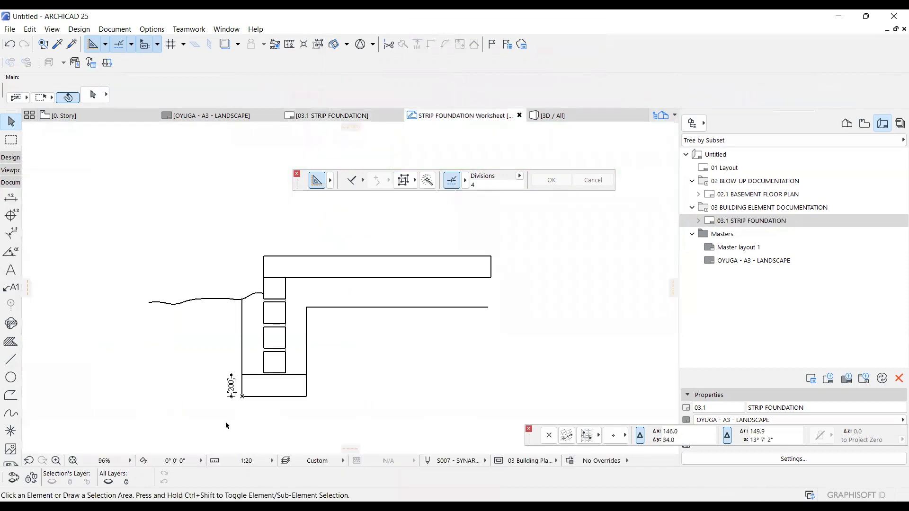
Try the worksheet at a 1:100 scale and check the size of the dimension text against the footing.
{"action": "left_click", "coordinate": [241, 460]}
{"action": "left_click", "coordinate": [297, 391]}
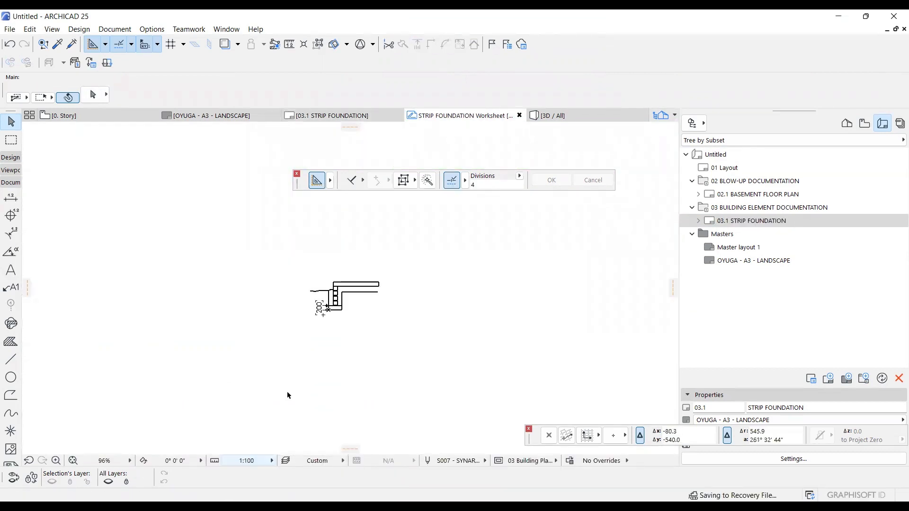
{"action": "scroll", "coordinate": [304, 325], "scroll_direction": "up", "scroll_amount": 5}
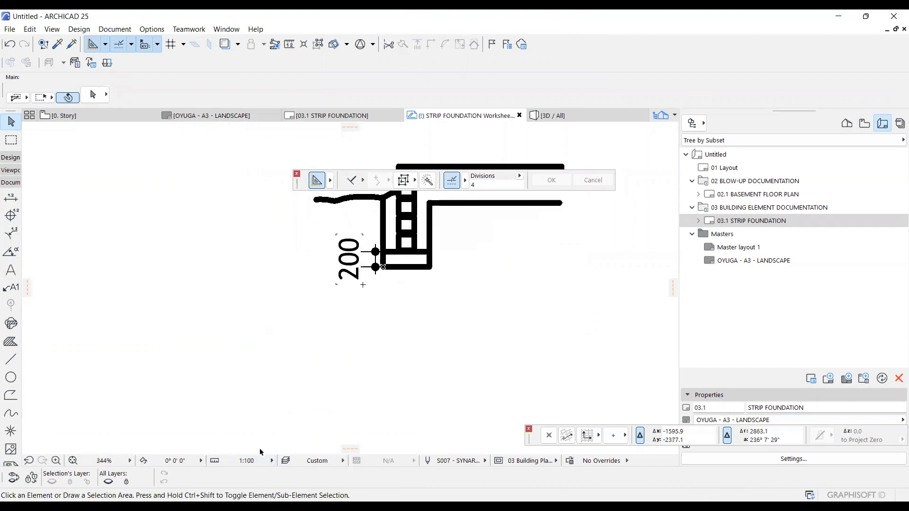
{"action": "scroll", "coordinate": [399, 217], "scroll_direction": "up", "scroll_amount": 3}
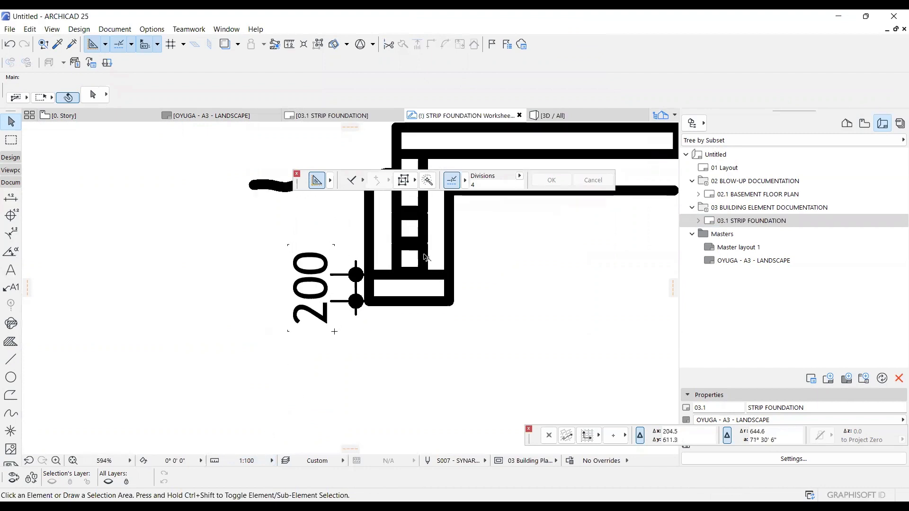
Set the STRIP FOUNDATION worksheet's scale to 1:10.
{"action": "left_click", "coordinate": [246, 461]}
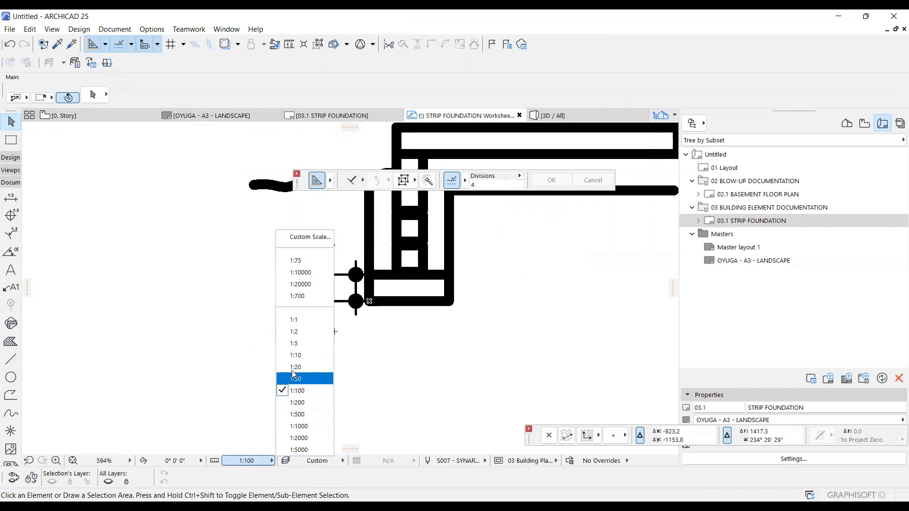
{"action": "left_click", "coordinate": [295, 355]}
{"action": "scroll", "coordinate": [219, 329], "scroll_direction": "down", "scroll_amount": 5}
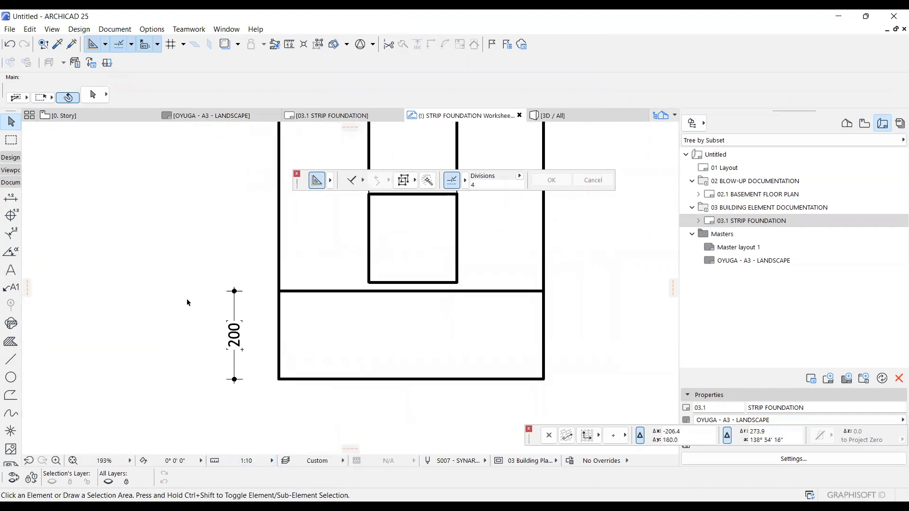
{"action": "scroll", "coordinate": [189, 301], "scroll_direction": "down", "scroll_amount": 3}
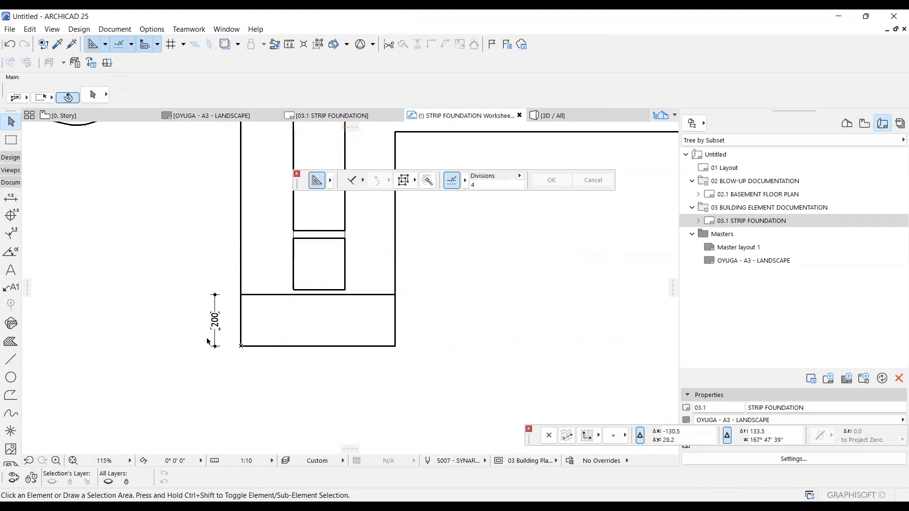
Save the current 1:10 worksheet view in the BUILDING ELEMENT DOCUMENTATION folder with the custom ID STRIP FOUNDATION @ 1:10.
{"action": "left_click", "coordinate": [869, 126]}
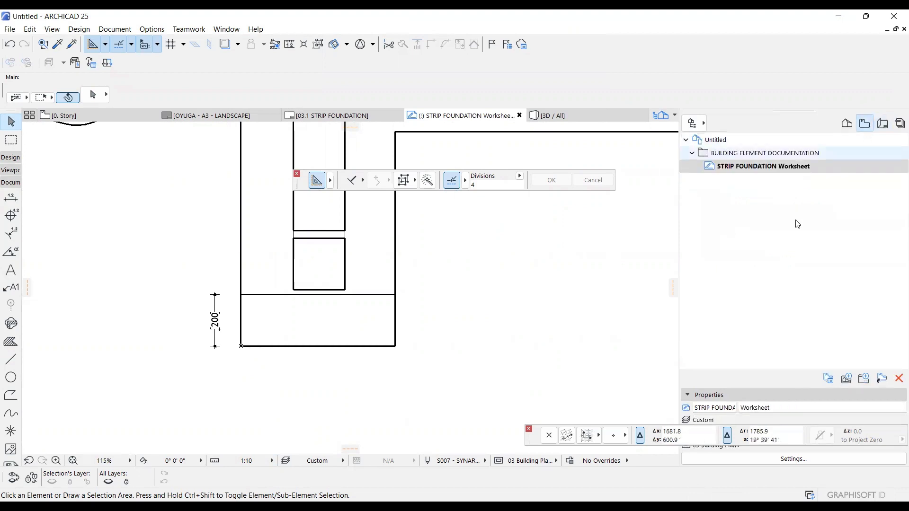
{"action": "left_click", "coordinate": [752, 154]}
{"action": "right_click", "coordinate": [752, 157]}
{"action": "key", "text": "Escape"}
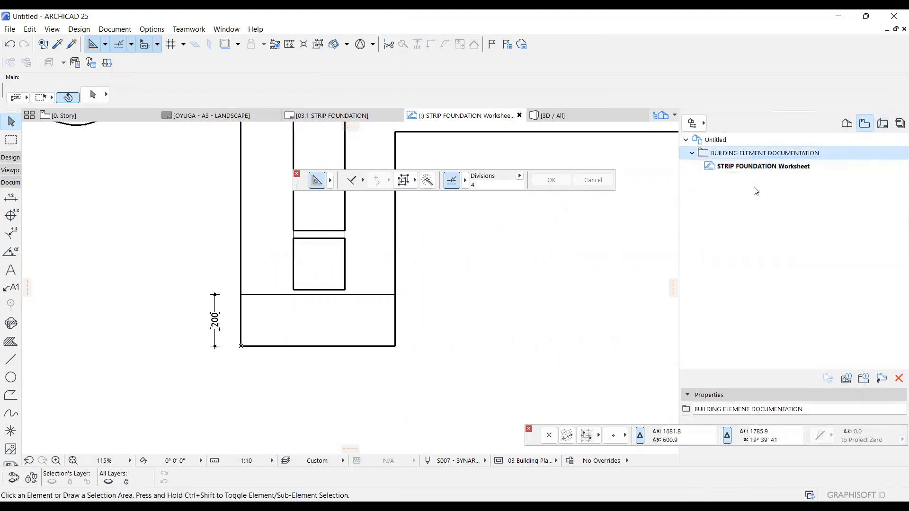
{"action": "left_click", "coordinate": [514, 64]}
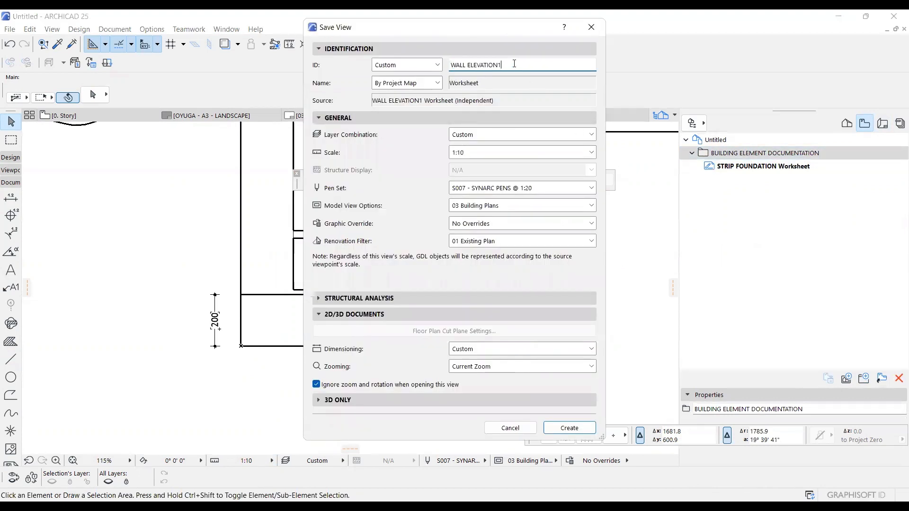
{"action": "left_click_drag", "start_coordinate": [514, 64], "coordinate": [421, 64]}
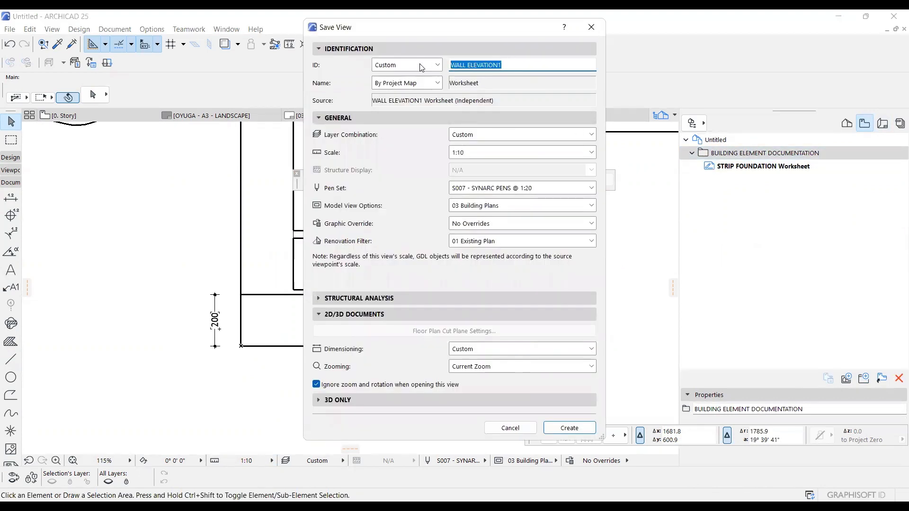
{"action": "type", "text": "STRIP"}
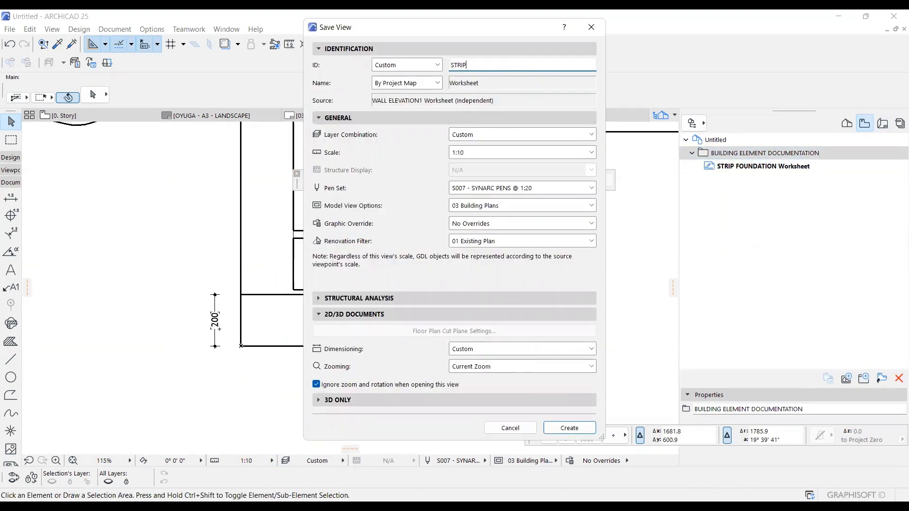
{"action": "type", "text": " FOUNDATION @ 1:10"}
{"action": "left_click", "coordinate": [563, 432]}
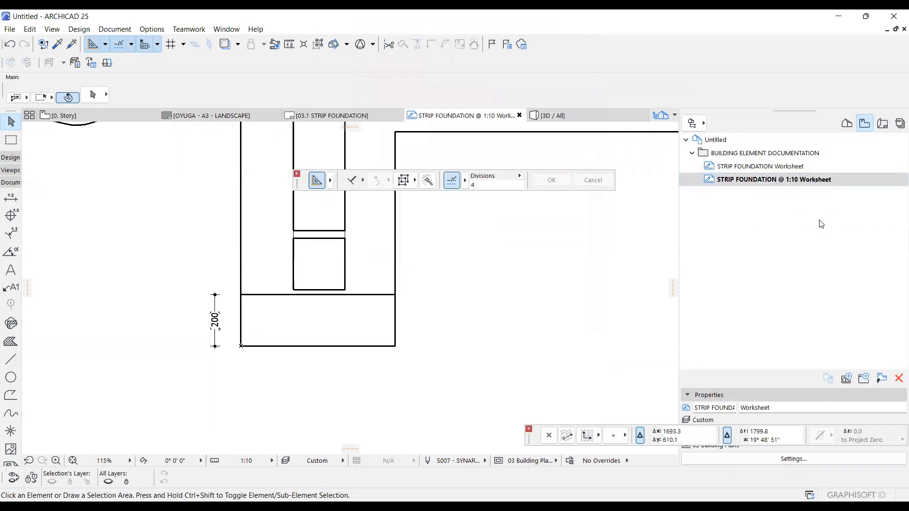
Open the 03.1 STRIP FOUNDATION layout and clear the selection of the 1:20 drawing.
{"action": "left_click", "coordinate": [882, 124]}
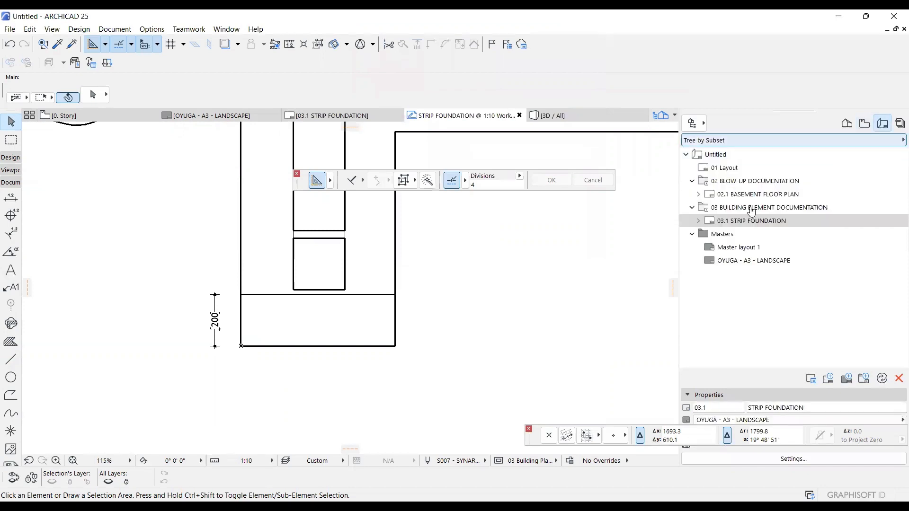
{"action": "double_click", "coordinate": [749, 221]}
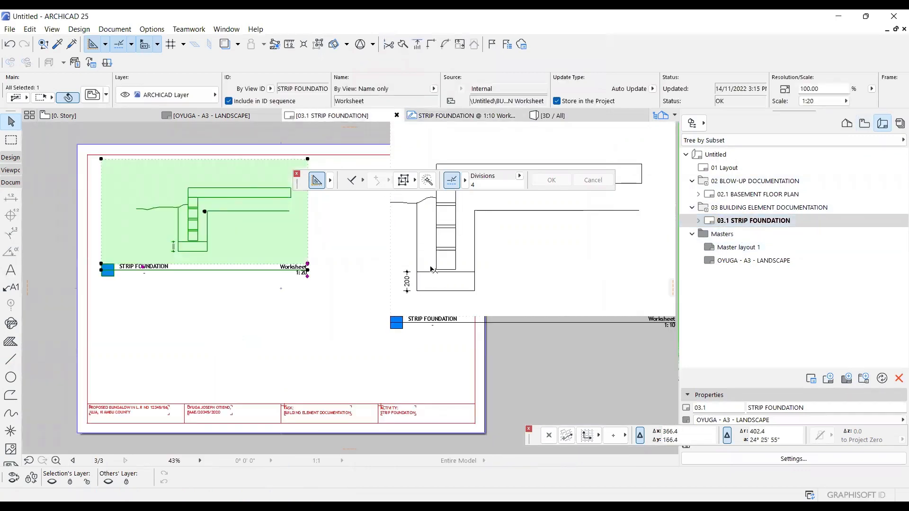
{"action": "scroll", "coordinate": [428, 278], "scroll_direction": "down", "scroll_amount": 2}
{"action": "scroll", "coordinate": [358, 251], "scroll_direction": "up", "scroll_amount": 1}
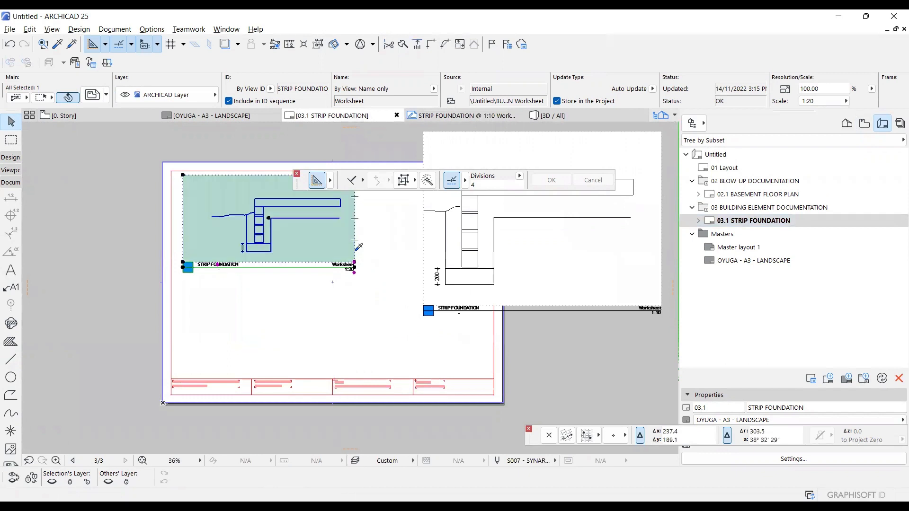
{"action": "left_click", "coordinate": [359, 251], "text": "alt"}
{"action": "key", "text": "Escape"}
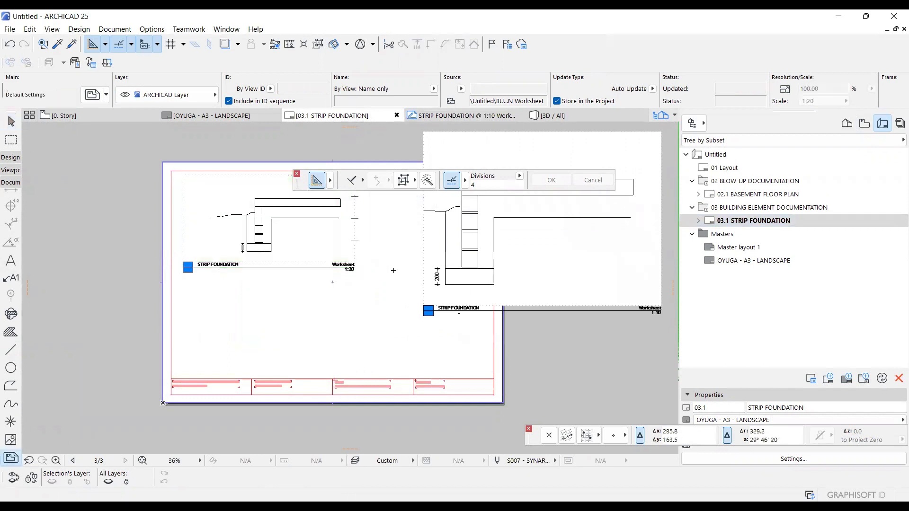
Place the STRIP FOUNDATION @ 1:10 worksheet view as a drawing on the layout, below the existing drawings.
{"action": "scroll", "coordinate": [393, 269], "scroll_direction": "down", "scroll_amount": 2}
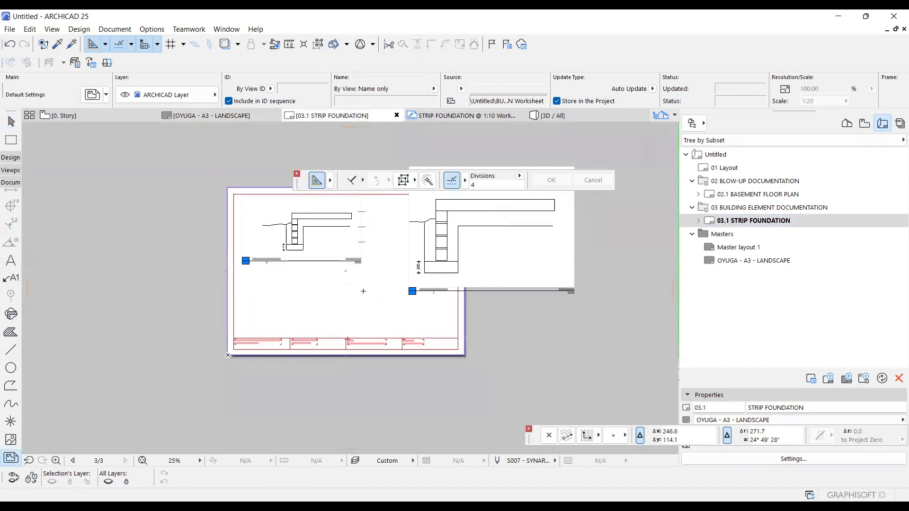
{"action": "right_click", "coordinate": [360, 294]}
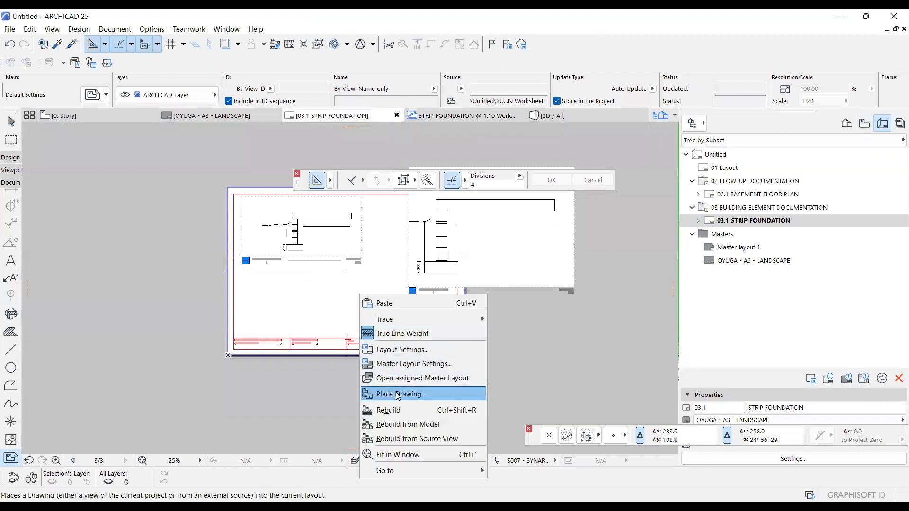
{"action": "left_click", "coordinate": [386, 394]}
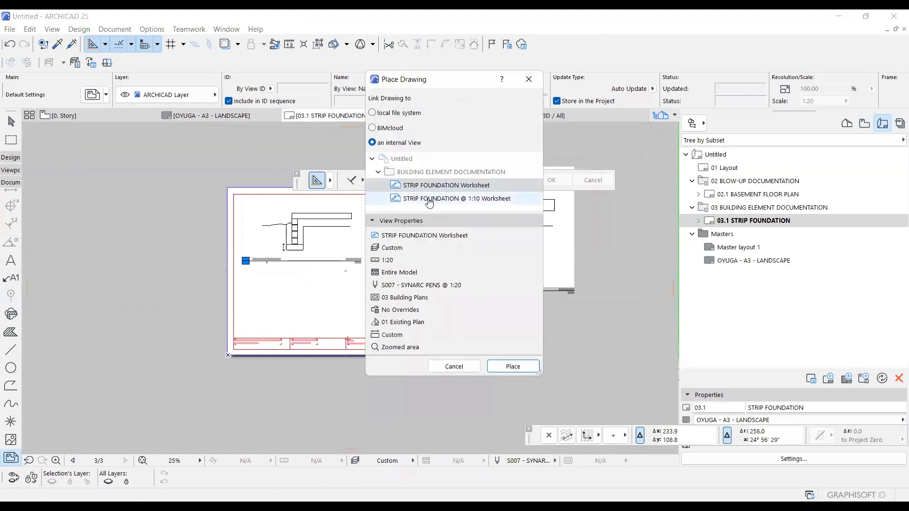
{"action": "left_click", "coordinate": [430, 200]}
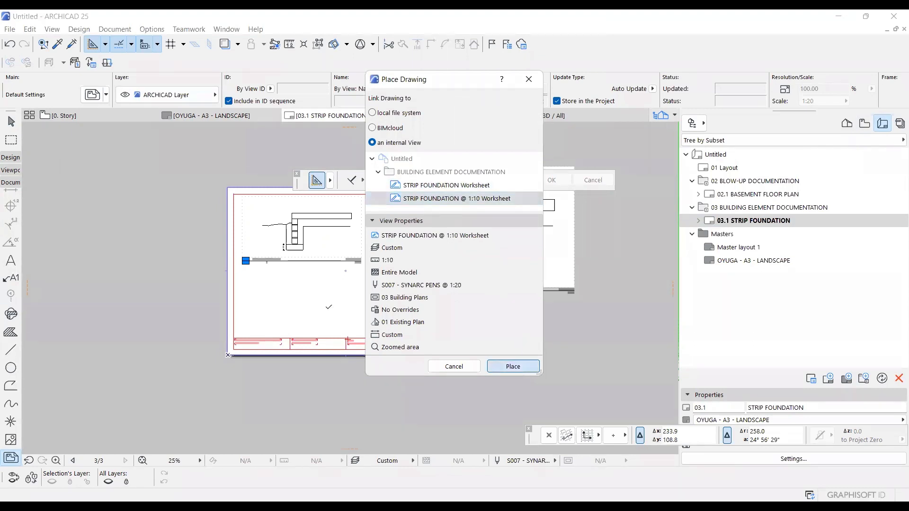
{"action": "scroll", "coordinate": [328, 309], "scroll_direction": "up", "scroll_amount": 4}
{"action": "left_click", "coordinate": [336, 291], "text": "shift"}
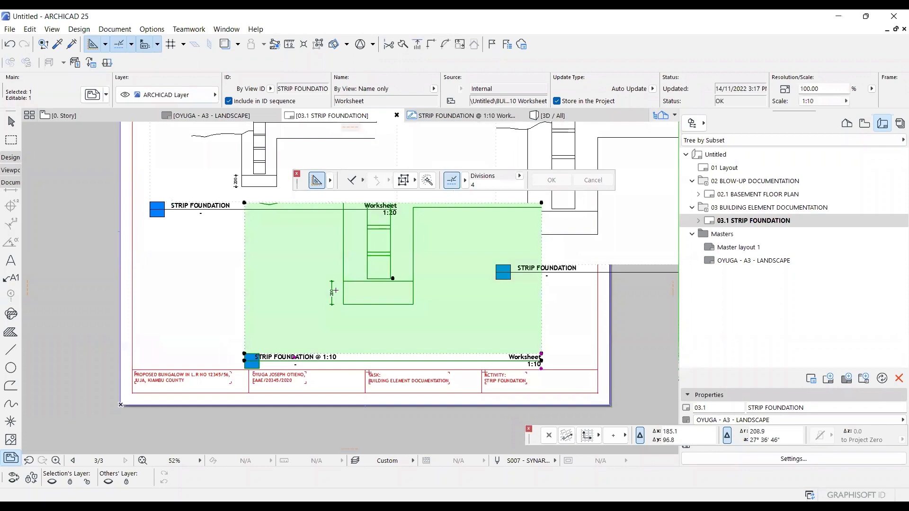
Copy the new STRIP FOUNDATION @ 1:10 drawing and move the copy beneath the older 1:10 drawing.
{"action": "key", "text": "ctrl+d"}
{"action": "left_click", "coordinate": [393, 307]}
{"action": "middle_click_drag", "start_coordinate": [586, 306], "coordinate": [463, 291]}
{"action": "scroll", "coordinate": [463, 290], "scroll_direction": "down", "scroll_amount": 1}
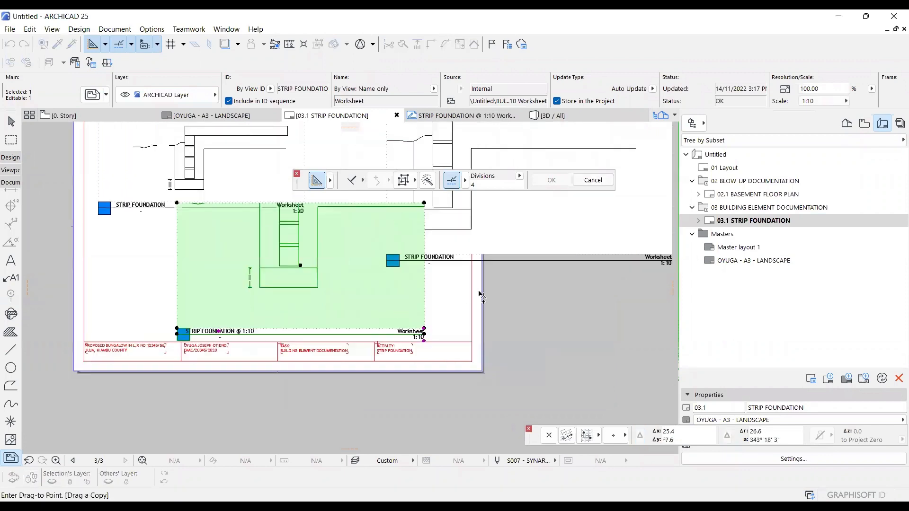
{"action": "scroll", "coordinate": [466, 305], "scroll_direction": "up", "scroll_amount": 3}
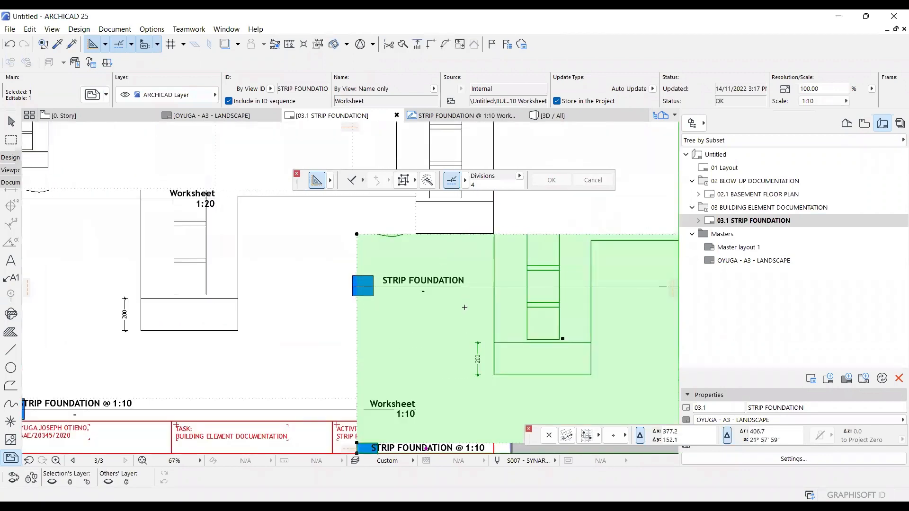
{"action": "left_click", "coordinate": [462, 274]}
{"action": "scroll", "coordinate": [462, 274], "scroll_direction": "down", "scroll_amount": 3}
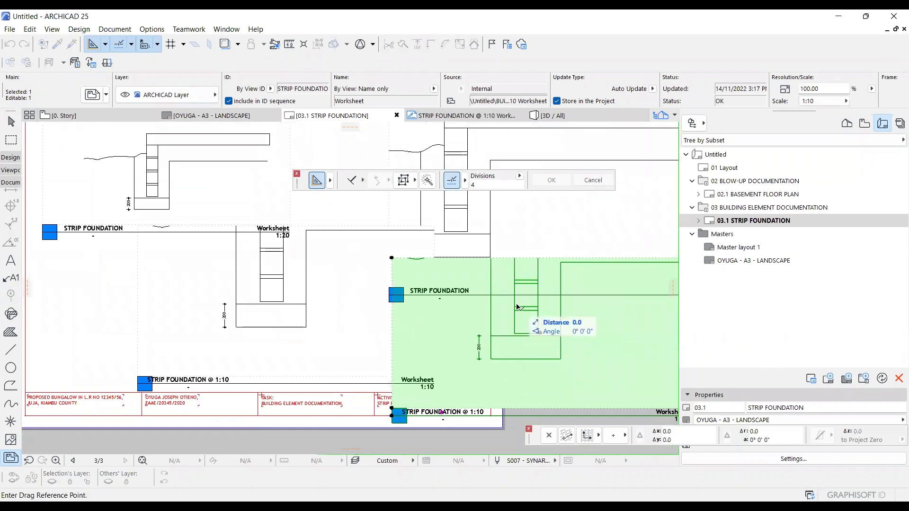
{"action": "left_click", "coordinate": [395, 303]}
{"action": "scroll", "coordinate": [400, 329], "scroll_direction": "down", "scroll_amount": 2}
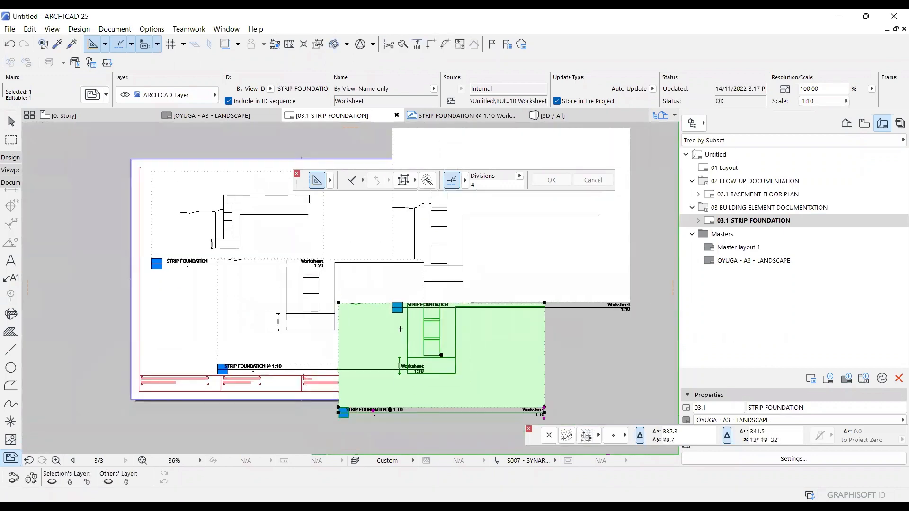
Try deleting both STRIP FOUNDATION @ 1:10 drawings from the layout and undo the deletion.
{"action": "scroll", "coordinate": [399, 425], "scroll_direction": "up", "scroll_amount": 2}
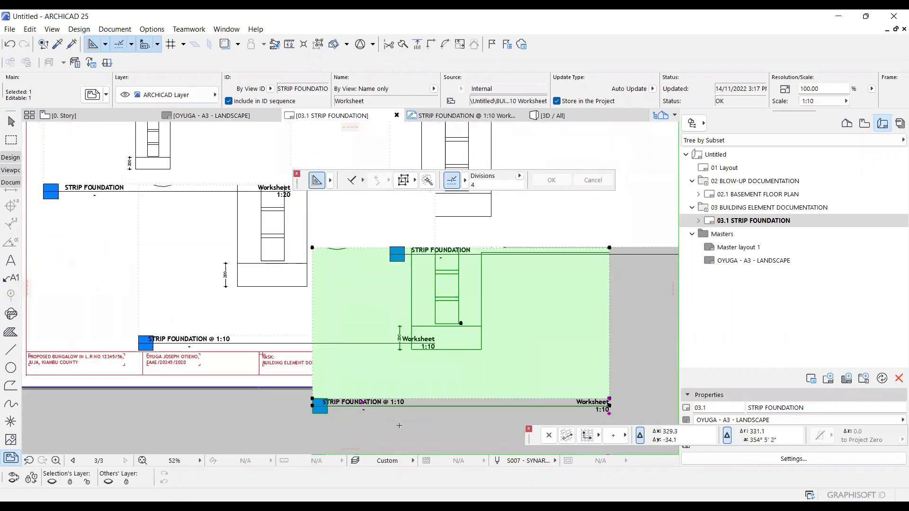
{"action": "scroll", "coordinate": [400, 424], "scroll_direction": "down", "scroll_amount": 3}
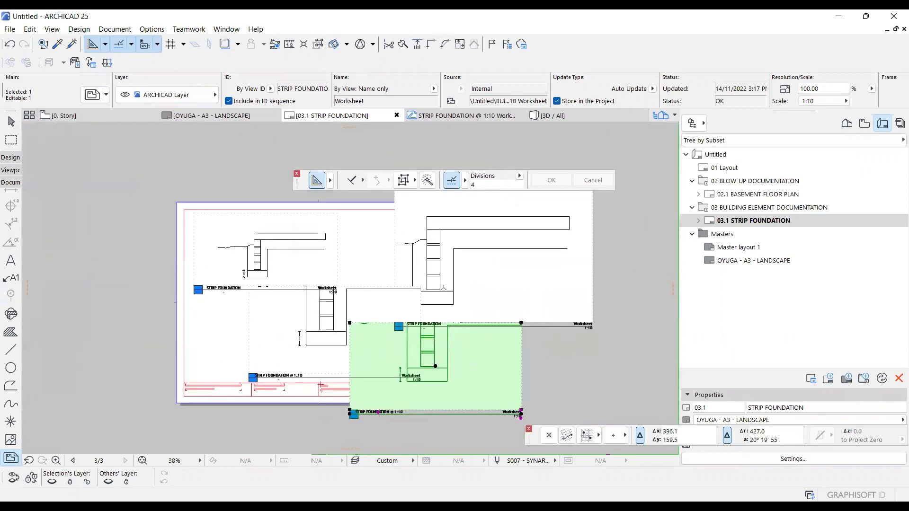
{"action": "scroll", "coordinate": [442, 270], "scroll_direction": "up", "scroll_amount": 4}
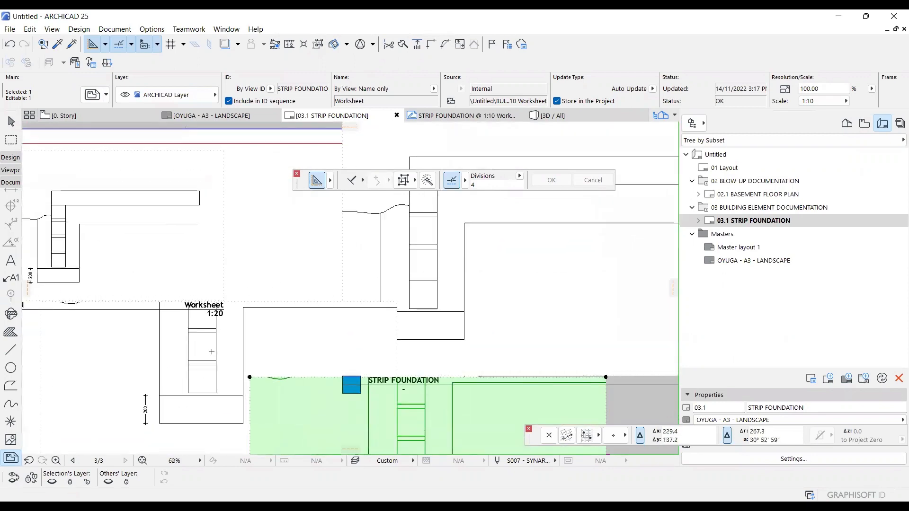
{"action": "left_click", "coordinate": [212, 352], "text": "shift"}
{"action": "key", "text": "Delete"}
{"action": "scroll", "coordinate": [275, 295], "scroll_direction": "down", "scroll_amount": 1}
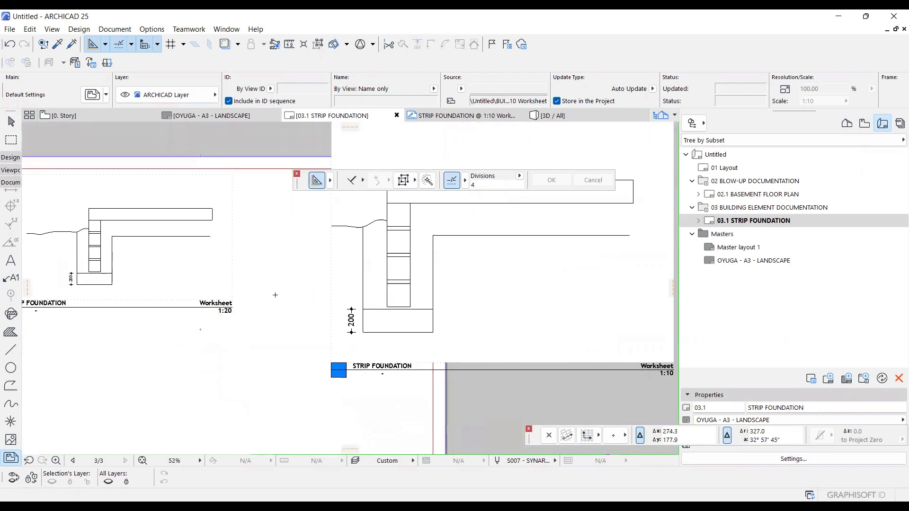
{"action": "key", "text": "ctrl+z"}
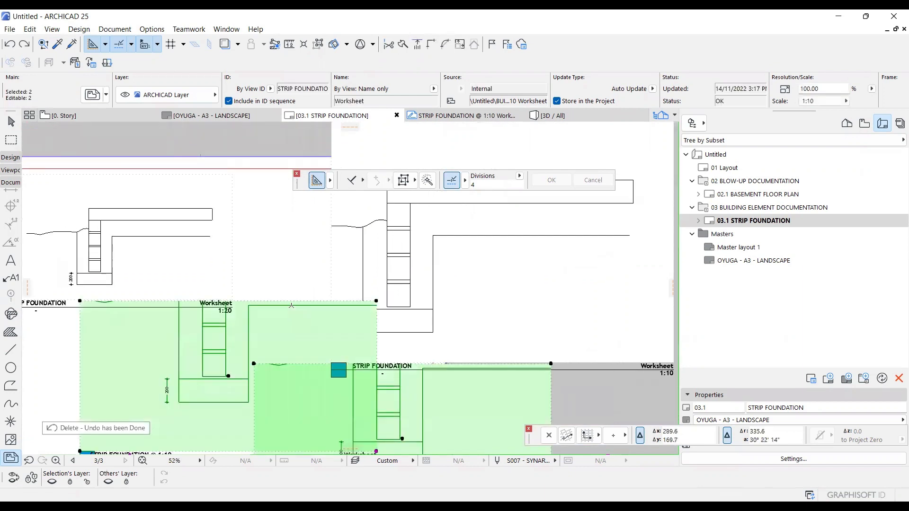
Delete the first-placed STRIP FOUNDATION @ 1:10 drawing, keeping its copy beneath the older 1:10 drawing.
{"action": "scroll", "coordinate": [291, 305], "scroll_direction": "down", "scroll_amount": 2}
{"action": "scroll", "coordinate": [291, 306], "scroll_direction": "down", "scroll_amount": 2}
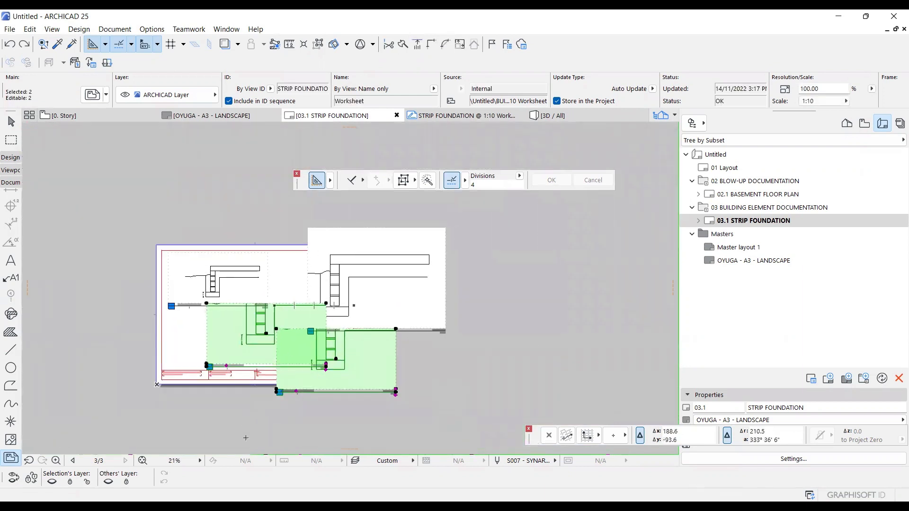
{"action": "left_click", "coordinate": [244, 420]}
{"action": "left_click", "coordinate": [240, 341]}
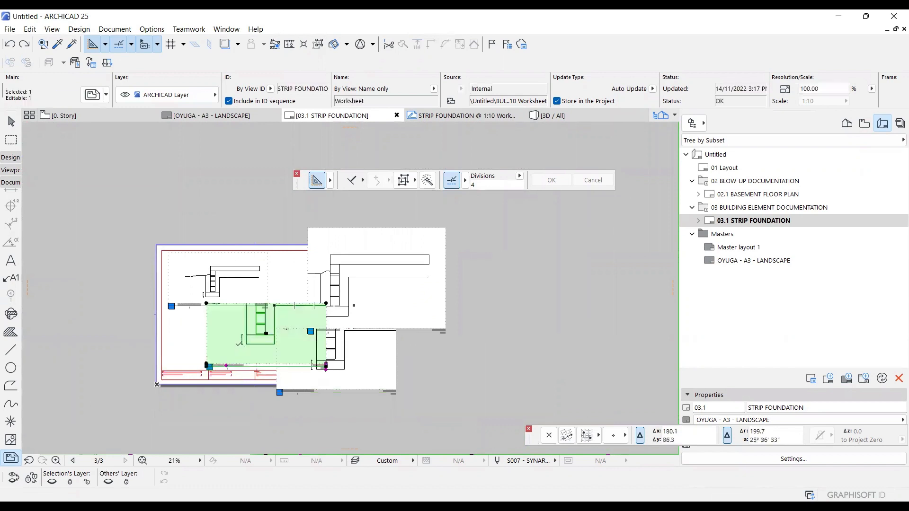
{"action": "key", "text": "Escape"}
Compare the dimension text of the old and new 1:10 drawings, and delete the older 1:10 and 1:20 STRIP FOUNDATION drawings.
{"action": "scroll", "coordinate": [240, 341], "scroll_direction": "up", "scroll_amount": 6}
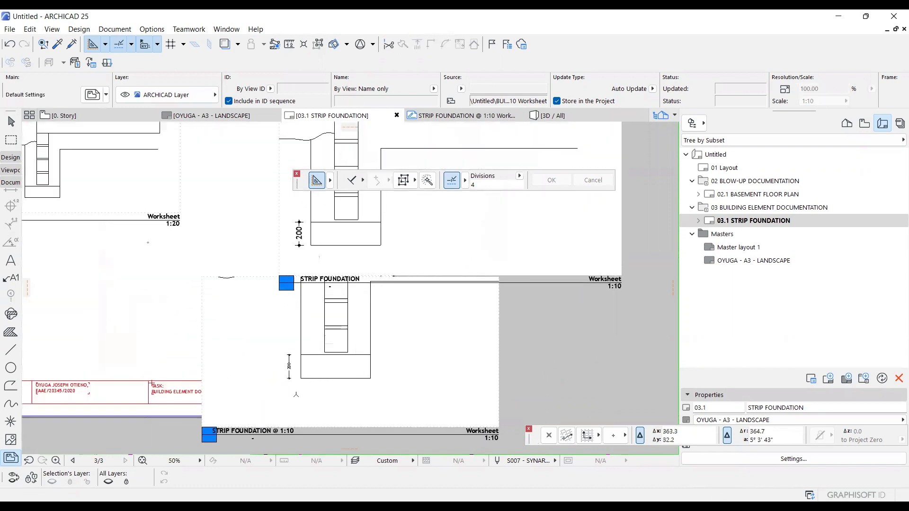
{"action": "scroll", "coordinate": [317, 374], "scroll_direction": "down", "scroll_amount": 3}
{"action": "scroll", "coordinate": [316, 237], "scroll_direction": "up", "scroll_amount": 4}
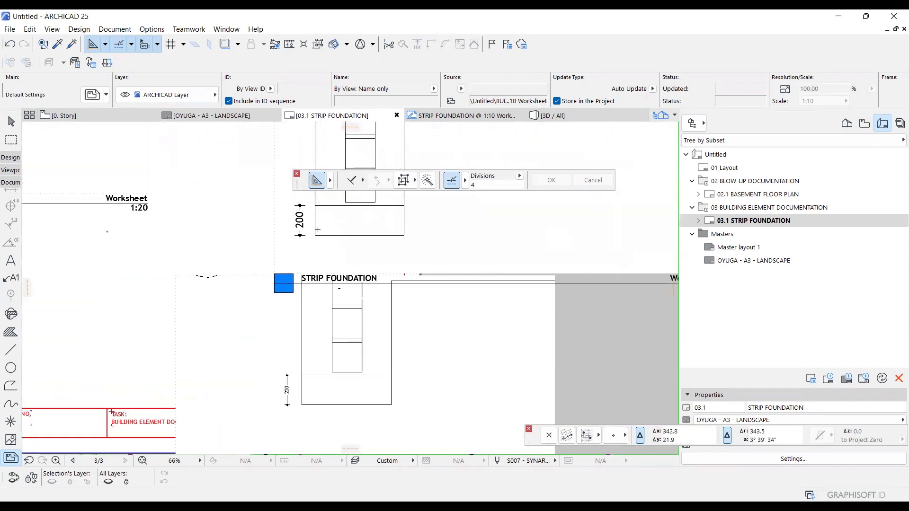
{"action": "scroll", "coordinate": [292, 203], "scroll_direction": "up", "scroll_amount": 1}
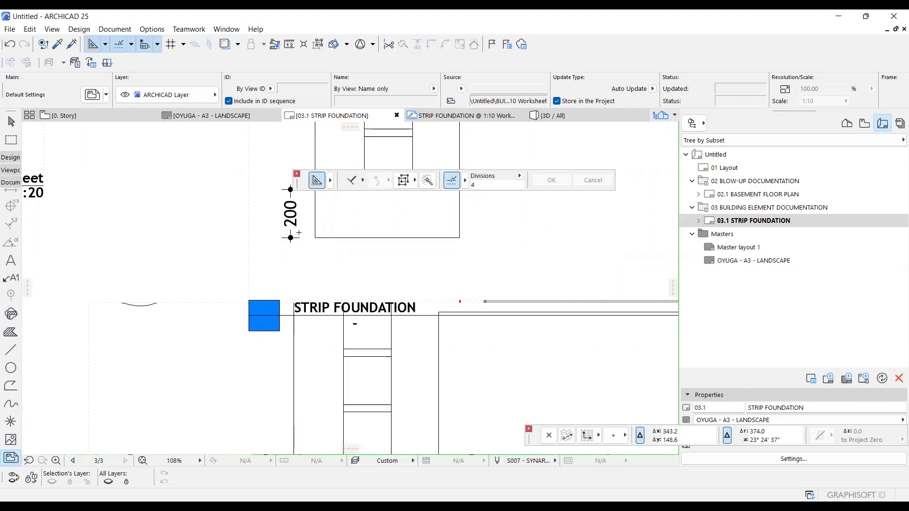
{"action": "scroll", "coordinate": [264, 306], "scroll_direction": "down", "scroll_amount": 5}
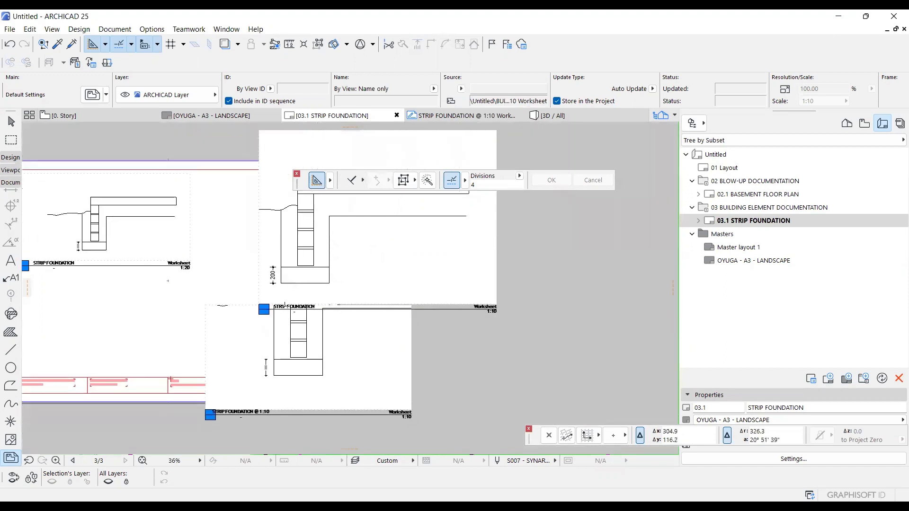
{"action": "scroll", "coordinate": [340, 314], "scroll_direction": "down", "scroll_amount": 2}
{"action": "left_click", "coordinate": [369, 286]}
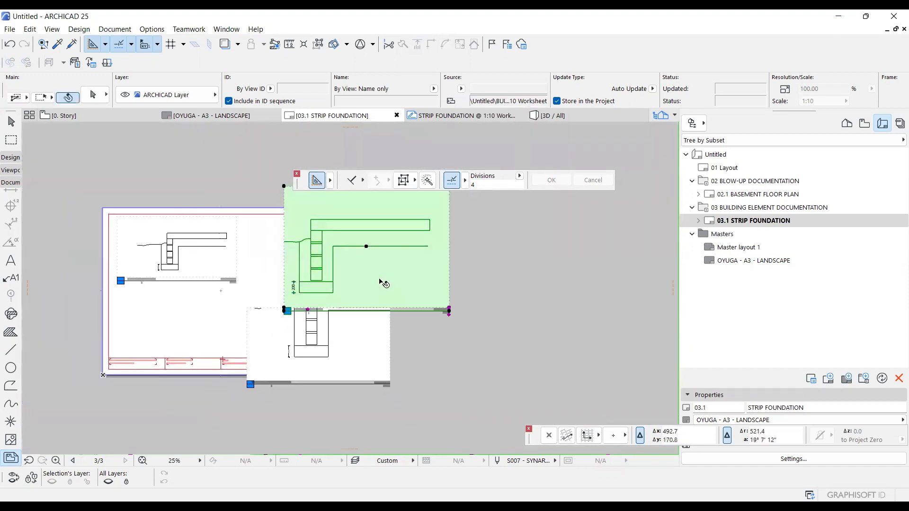
{"action": "left_click", "coordinate": [208, 262], "text": "shift"}
{"action": "key", "text": "Delete"}
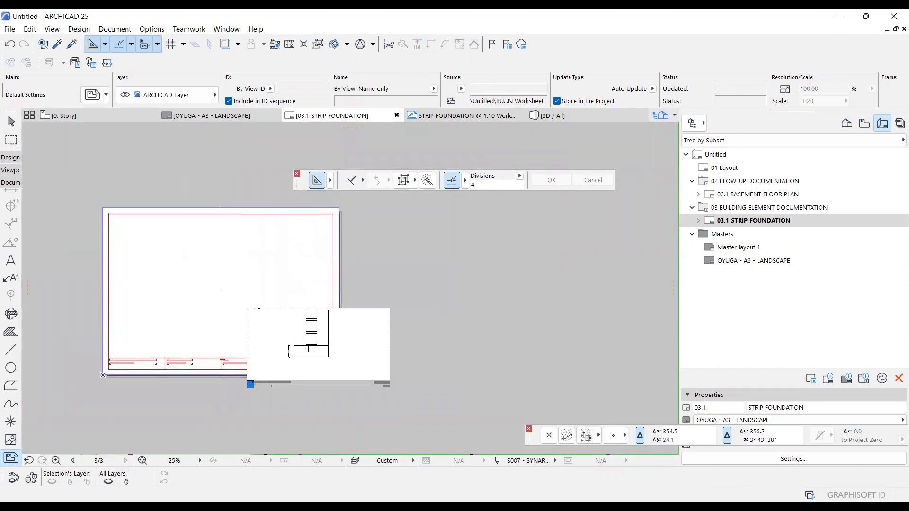
Copy the remaining STRIP FOUNDATION @ 1:10 drawing onto the sheet and extend the copy's frame upward.
{"action": "left_click", "coordinate": [322, 340]}
{"action": "key", "text": "ctrl+d"}
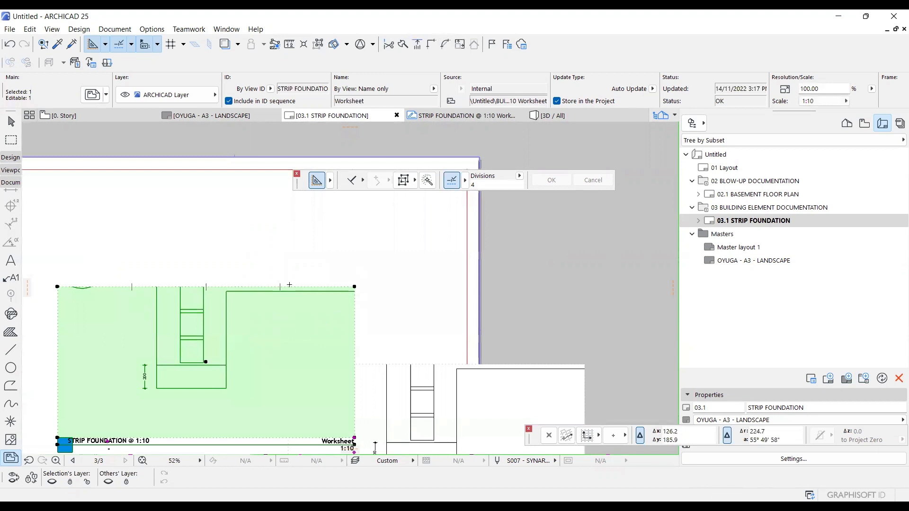
{"action": "left_click_drag", "start_coordinate": [289, 285], "coordinate": [289, 220]}
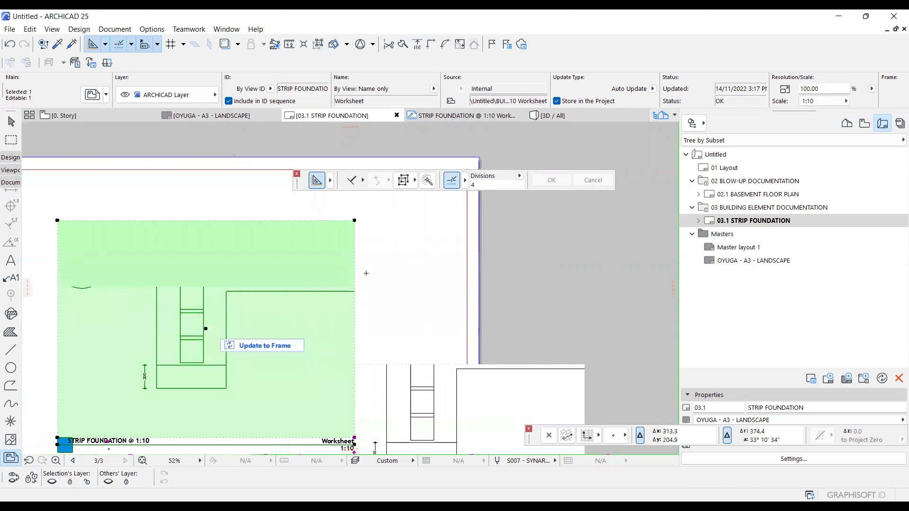
Delete the duplicate STRIP FOUNDATION @ 1:10 drawing that overhangs the sheet edge, keeping the one with the extended frame.
{"action": "scroll", "coordinate": [368, 284], "scroll_direction": "down", "scroll_amount": 3}
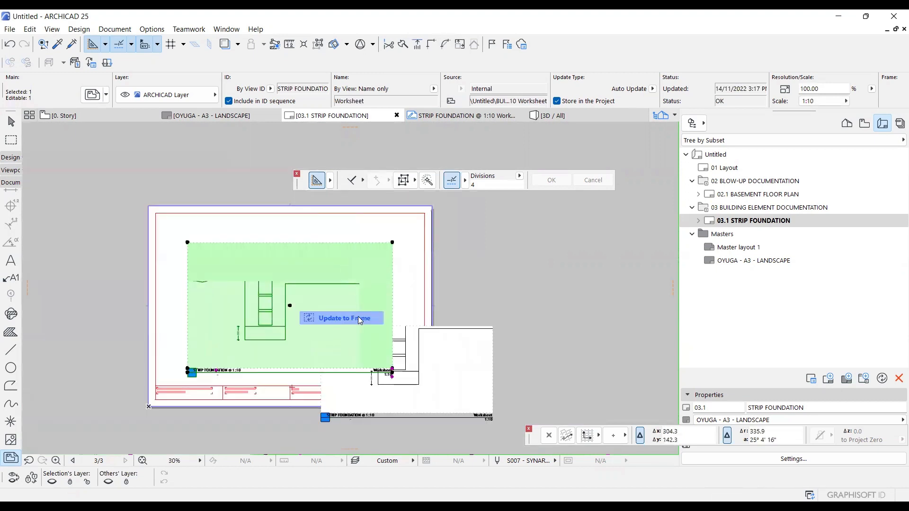
{"action": "left_click", "coordinate": [473, 355]}
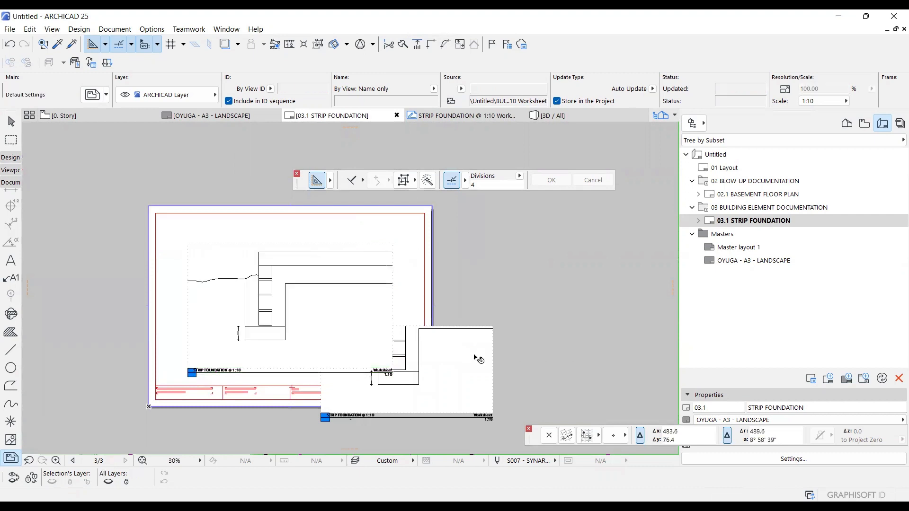
{"action": "key", "text": "Delete"}
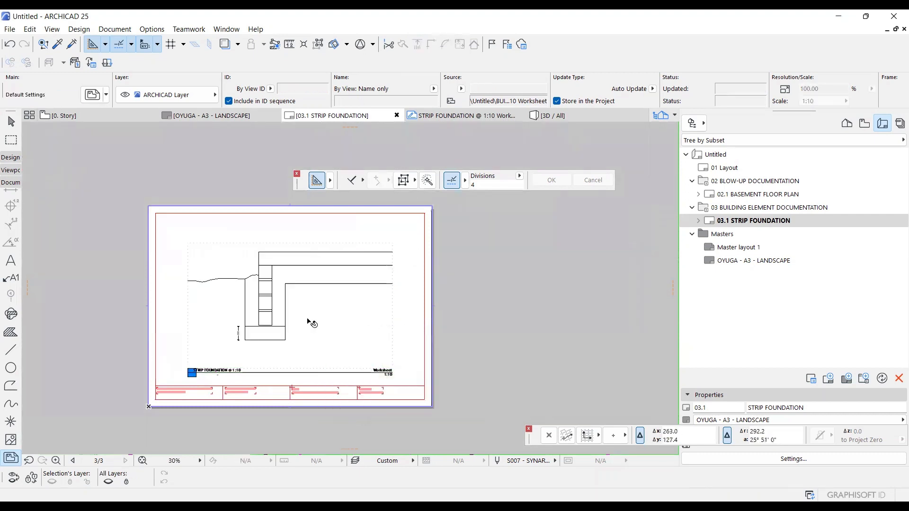
Review the size, appearance and identification settings of the remaining STRIP FOUNDATION @ 1:10 drawing.
{"action": "left_click", "coordinate": [308, 317], "text": "shift"}
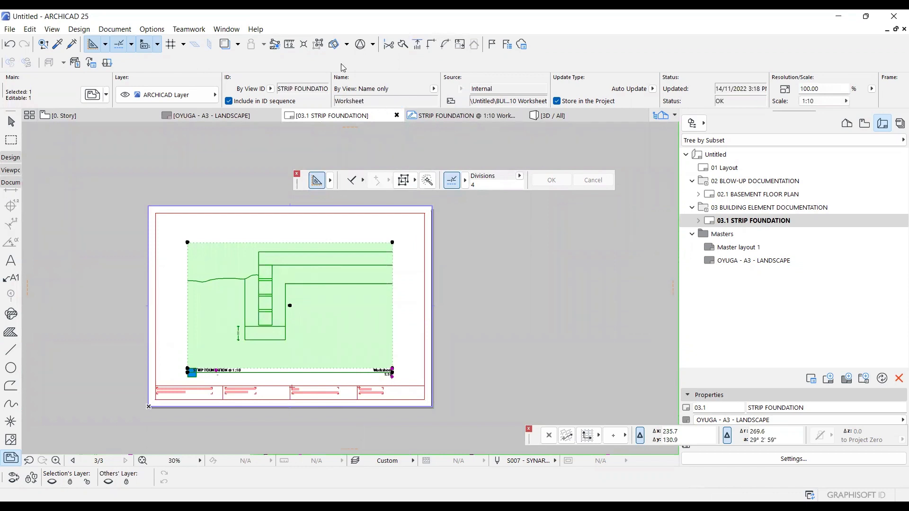
{"action": "key", "text": "ctrl+t"}
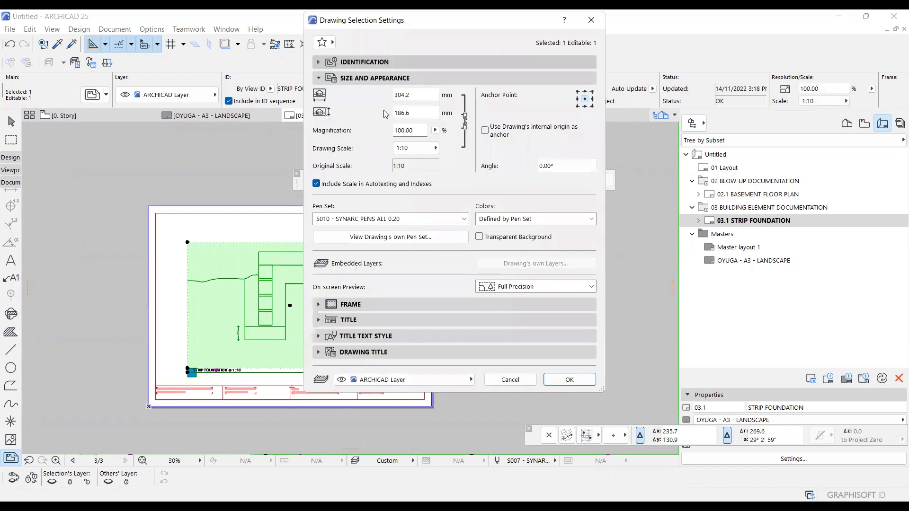
{"action": "left_click", "coordinate": [401, 63]}
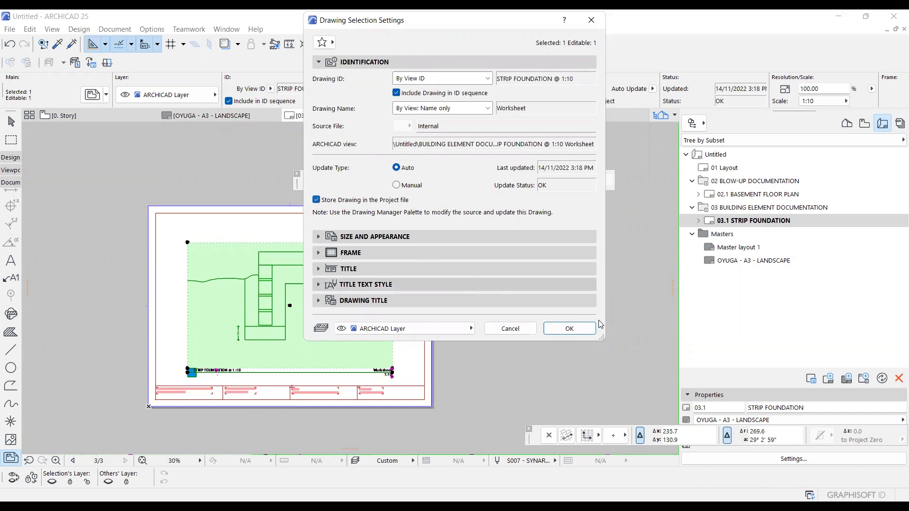
{"action": "left_click", "coordinate": [570, 329]}
{"action": "left_click", "coordinate": [401, 327]}
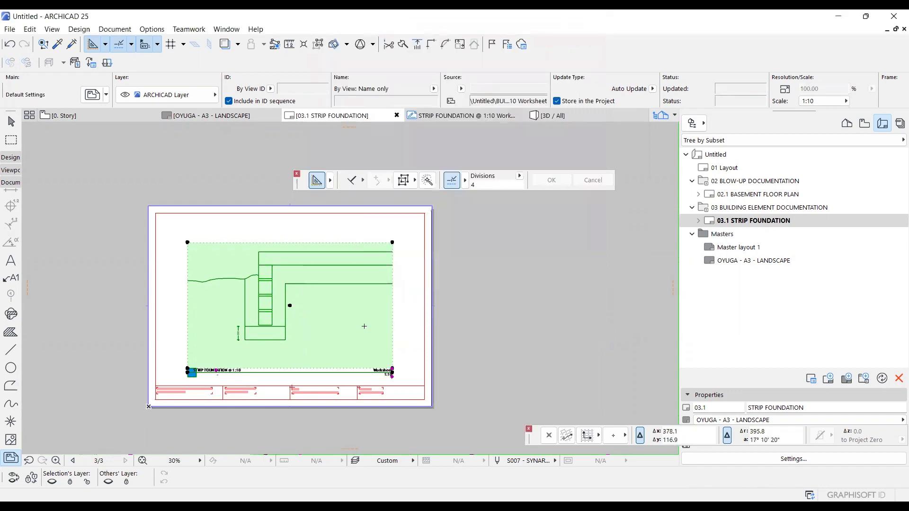
{"action": "scroll", "coordinate": [255, 320], "scroll_direction": "up", "scroll_amount": 4}
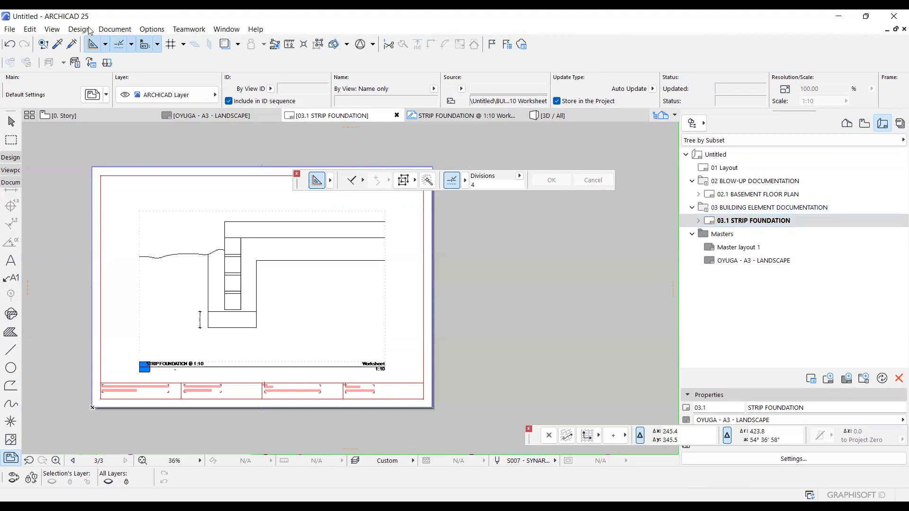
Start saving the layout as a PDF that opens after saving, and accept the A3 (ISO) landscape page options.
{"action": "left_click", "coordinate": [9, 31]}
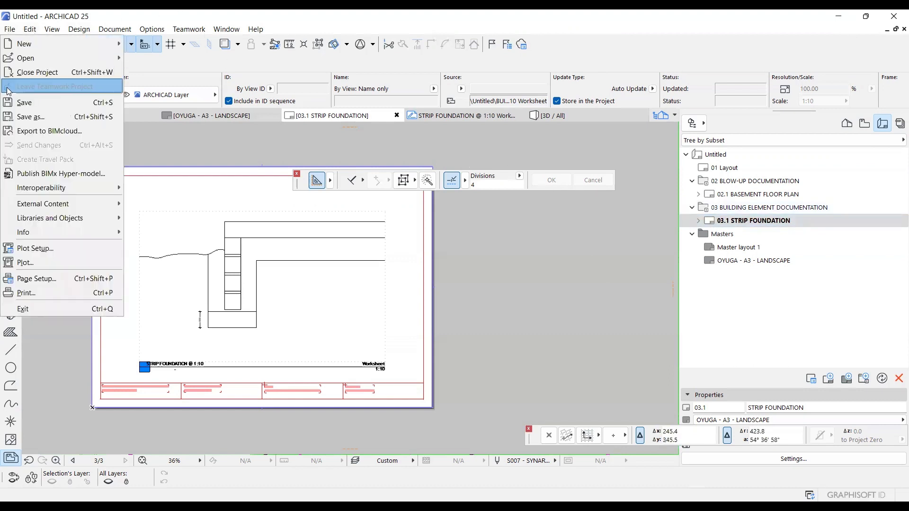
{"action": "left_click", "coordinate": [21, 118]}
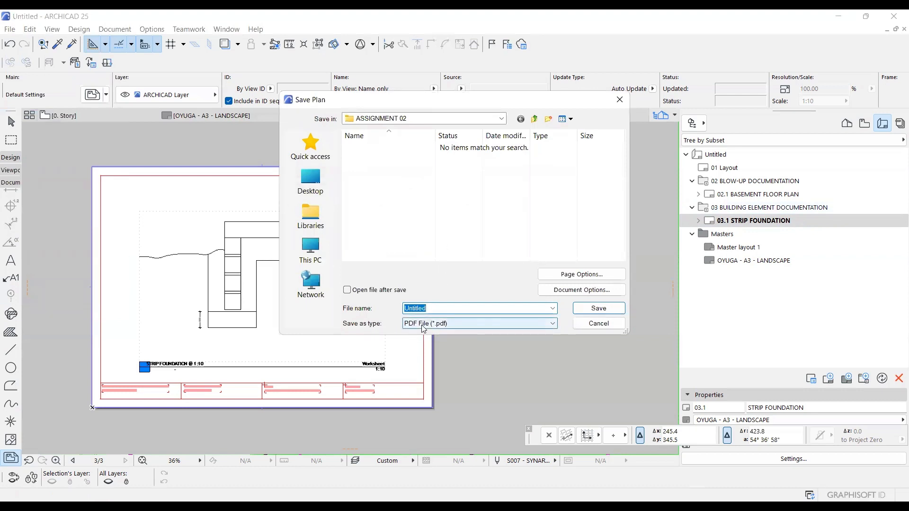
{"action": "left_click", "coordinate": [349, 291]}
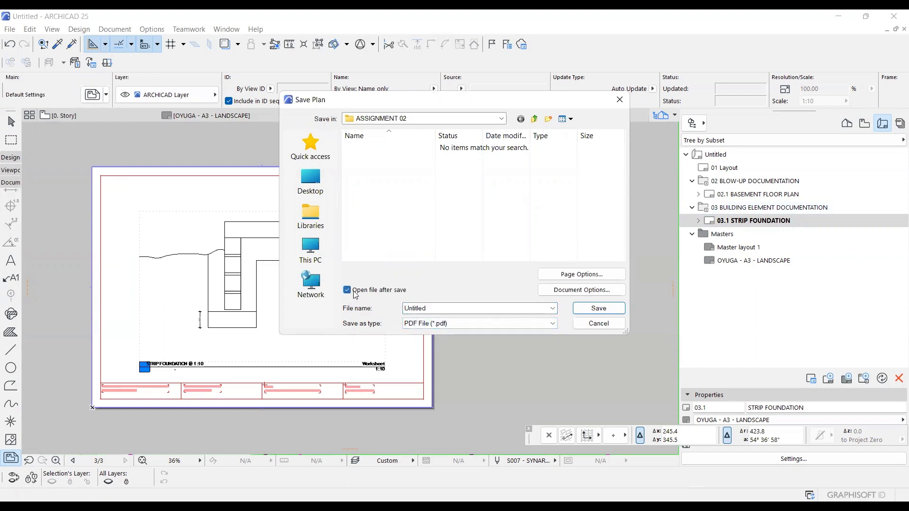
{"action": "left_click", "coordinate": [581, 279]}
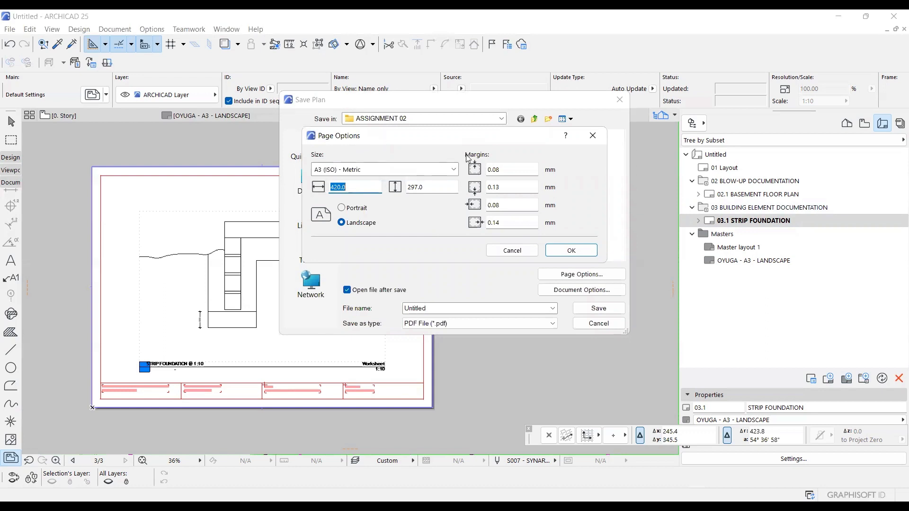
{"action": "left_click", "coordinate": [558, 250]}
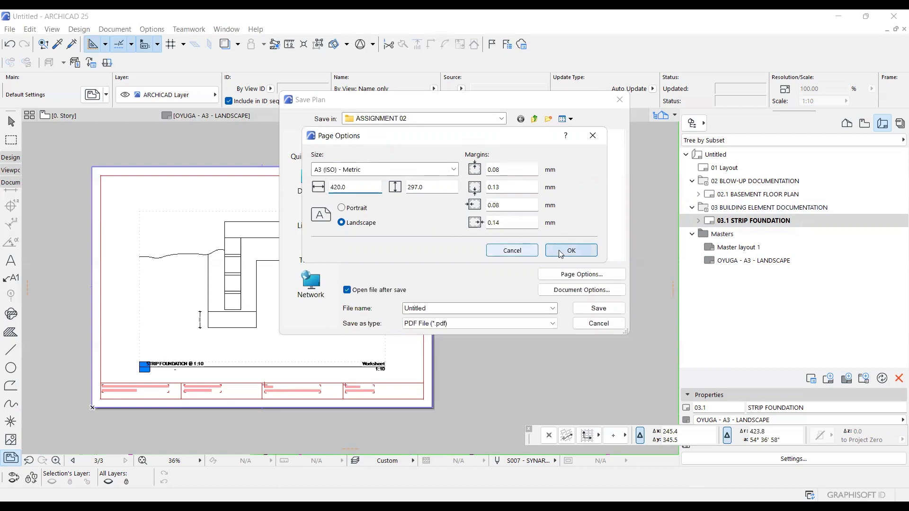
Set the PDF's document source to Selected Layouts in Navigator with Color output, and review the PDF security and resolution options.
{"action": "left_click", "coordinate": [559, 297]}
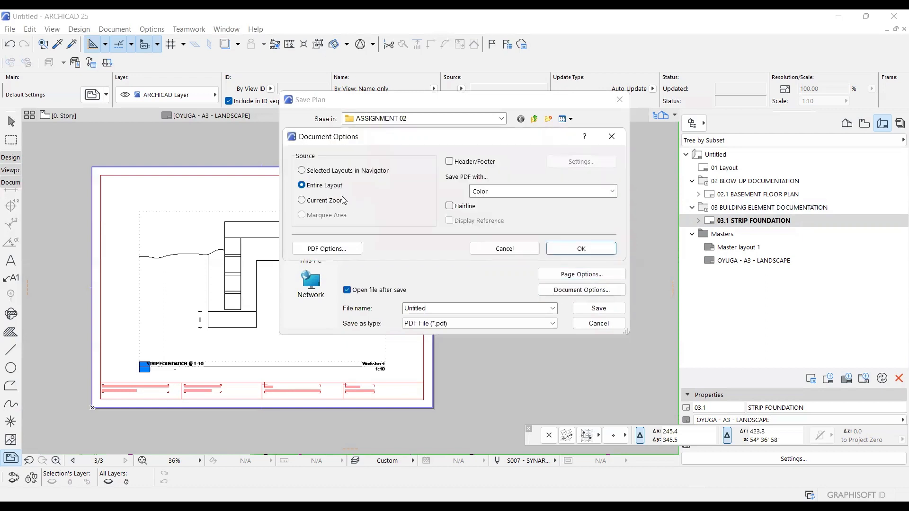
{"action": "left_click", "coordinate": [302, 171]}
{"action": "left_click", "coordinate": [498, 192]}
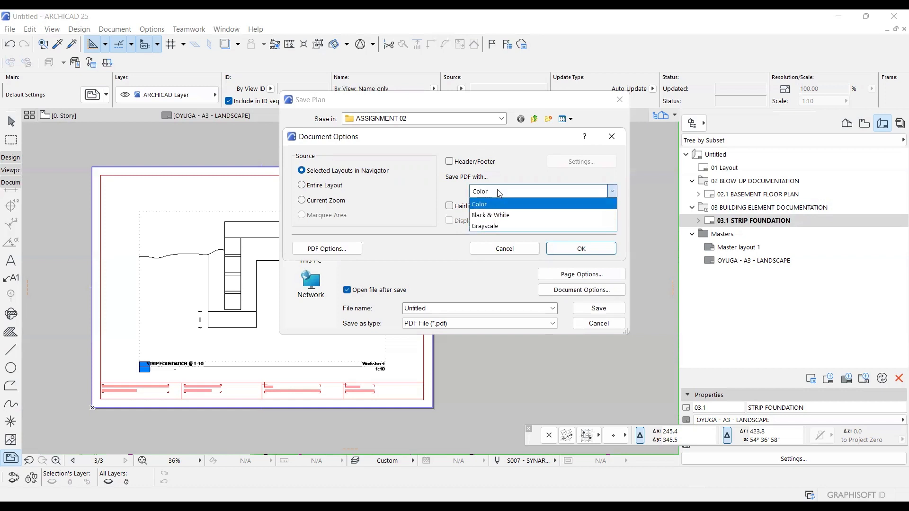
{"action": "left_click", "coordinate": [473, 203]}
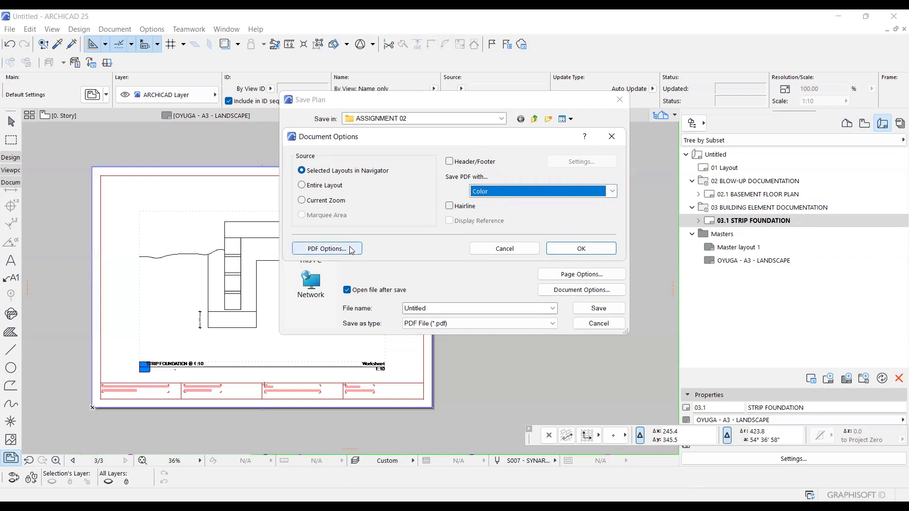
{"action": "left_click", "coordinate": [326, 249]}
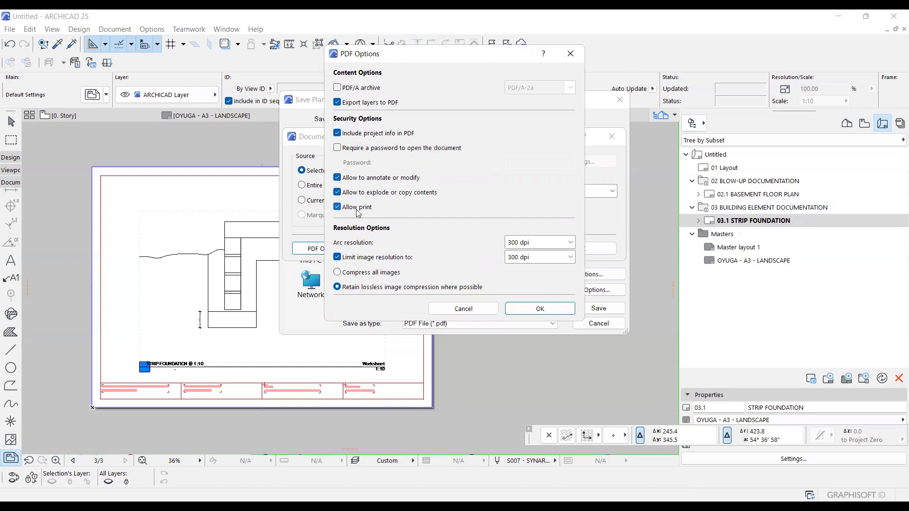
{"action": "left_click", "coordinate": [484, 312]}
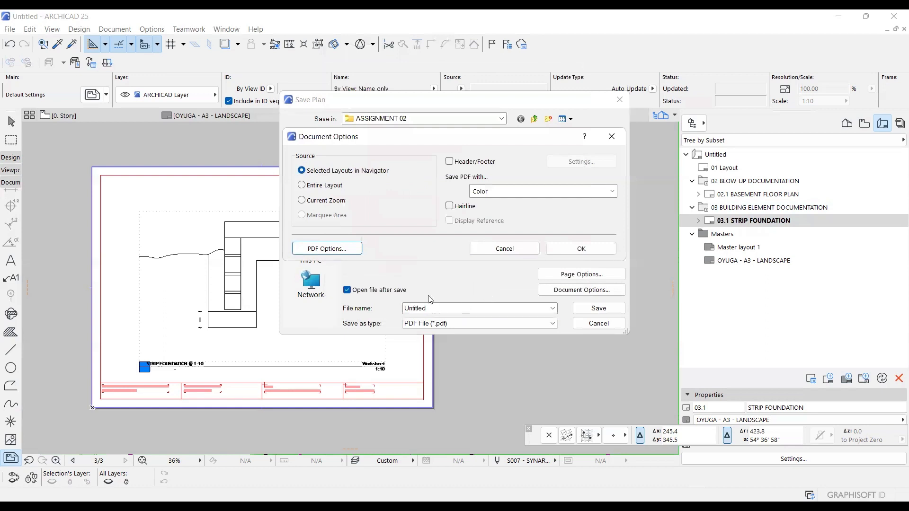
{"action": "left_click", "coordinate": [524, 250]}
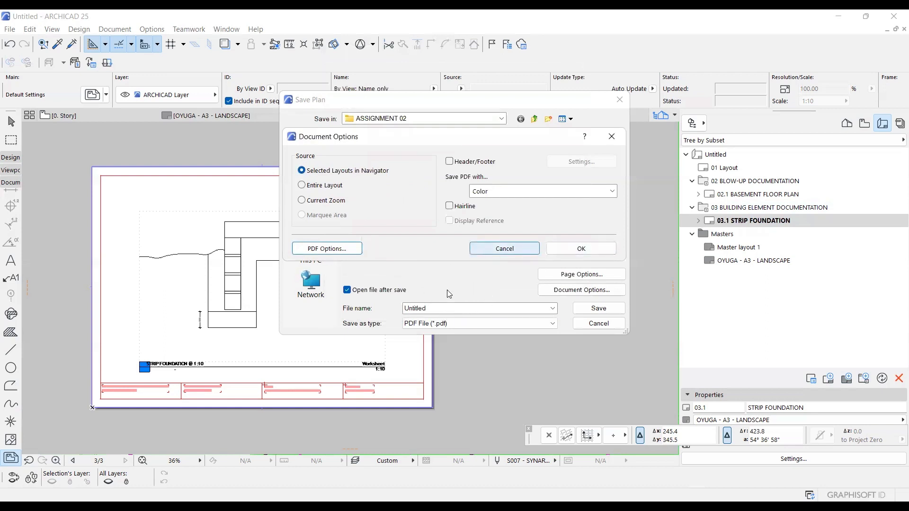
{"action": "left_click", "coordinate": [580, 249]}
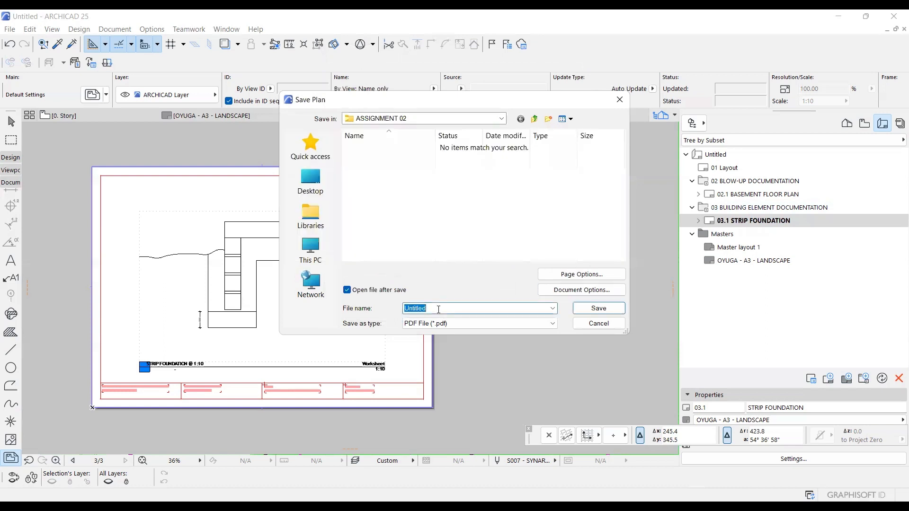
Name the PDF file with the student's surname followed by "- B.E.D - STRIP FOUNDATION".
{"action": "type", "text": "OYUGA -"}
{"action": "type", "text": " B"}
{"action": "type", "text": "UILDING E"}
{"action": "type", "text": "LE"}
{"action": "key", "text": "BackSpace"}
{"action": "key", "text": "BackSpace"}
{"action": "key", "text": "BackSpace"}
{"action": "key", "text": "BackSpace"}
{"action": "key", "text": "BackSpace"}
{"action": "key", "text": "BackSpace"}
{"action": "key", "text": "BackSpace"}
{"action": "key", "text": "BackSpace"}
{"action": "key", "text": "BackSpace"}
{"action": "key", "text": "BackSpace"}
{"action": "key", "text": "BackSpace"}
{"action": "type", "text": ".E.D - STRIP FOUNDATION"}
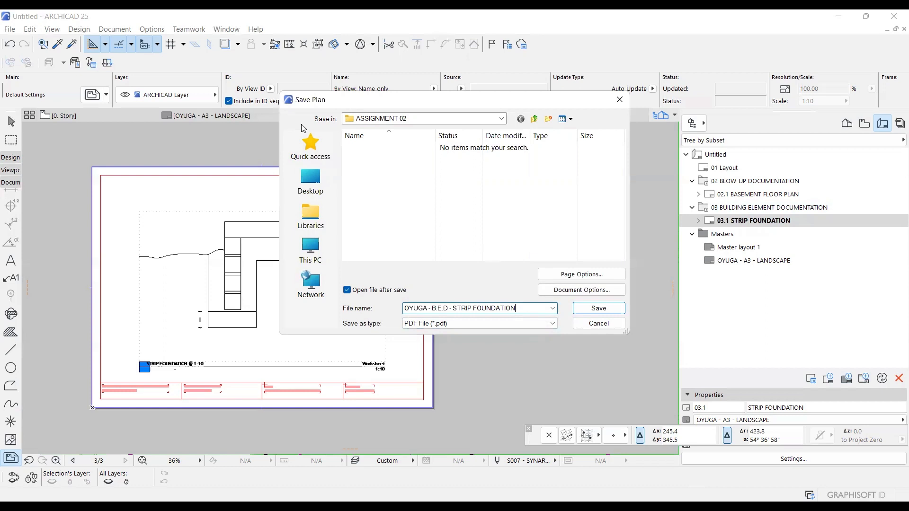
Choose the 02 - RESOURCES folder inside 001 - BIM 2A as the save location for the PDF.
{"action": "left_click", "coordinate": [535, 120]}
{"action": "left_click", "coordinate": [536, 120]}
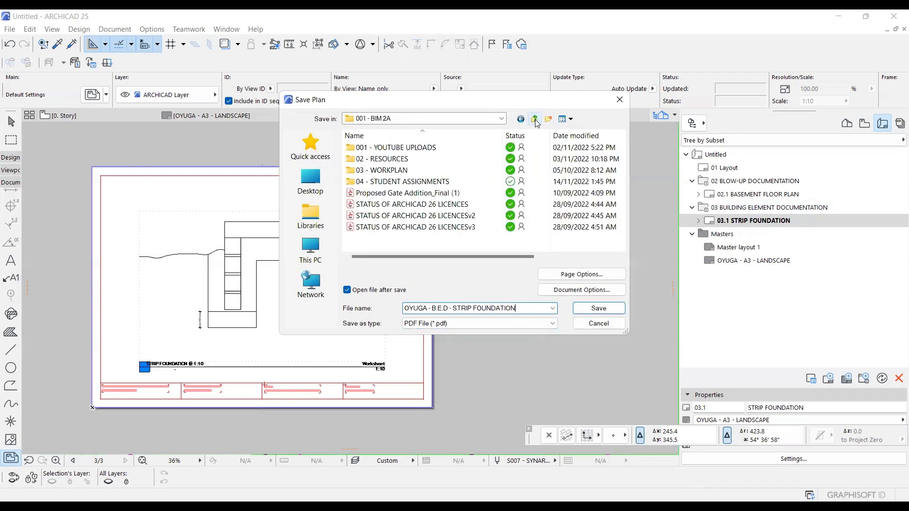
{"action": "double_click", "coordinate": [415, 161]}
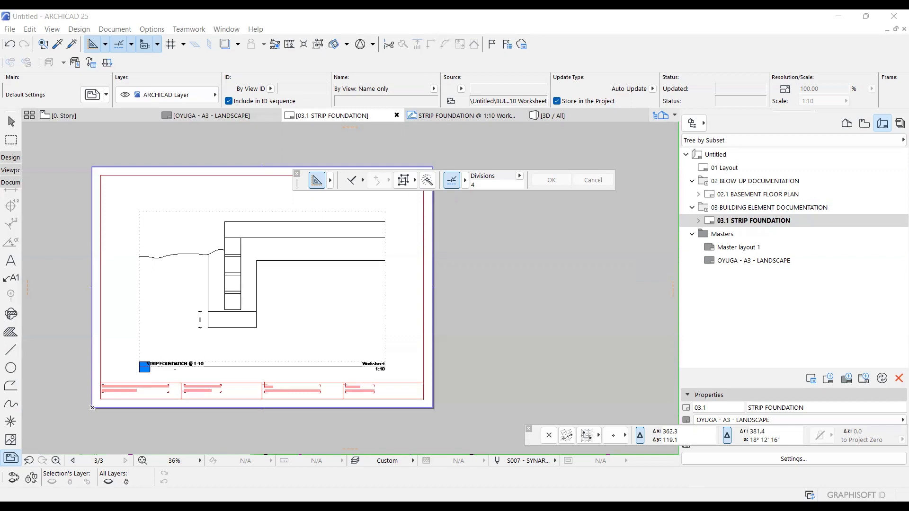
Check the pen set of the STRIP FOUNDATION drawing's source view, keeping S007 - SYNARC PENS @ 1:20.
{"action": "scroll", "coordinate": [350, 256], "scroll_direction": "up", "scroll_amount": 2}
{"action": "left_click", "coordinate": [351, 256]}
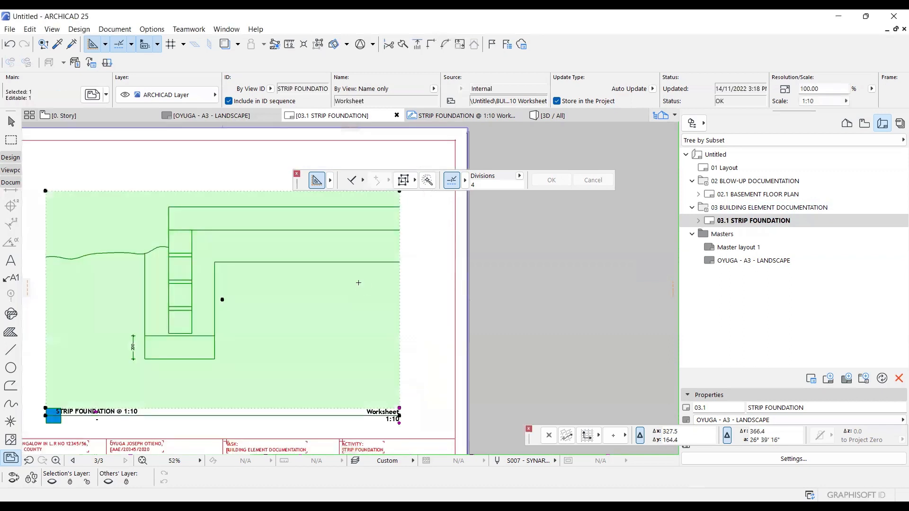
{"action": "right_click", "coordinate": [360, 256]}
{"action": "left_click", "coordinate": [403, 222]}
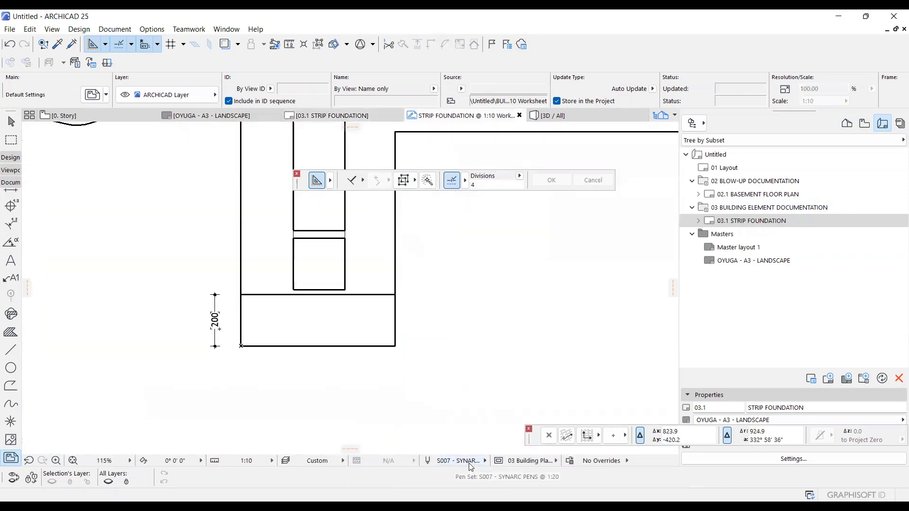
{"action": "left_click", "coordinate": [471, 461]}
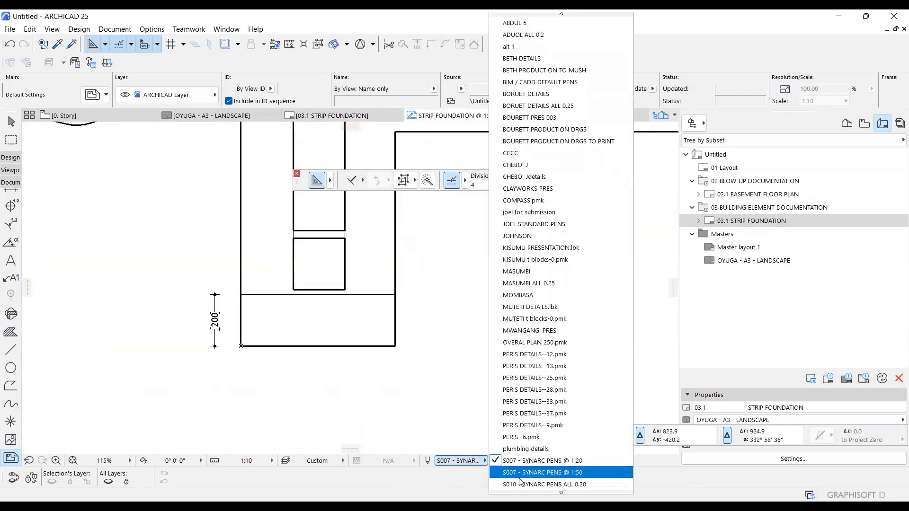
{"action": "scroll", "coordinate": [521, 459], "scroll_direction": "down", "scroll_amount": 1}
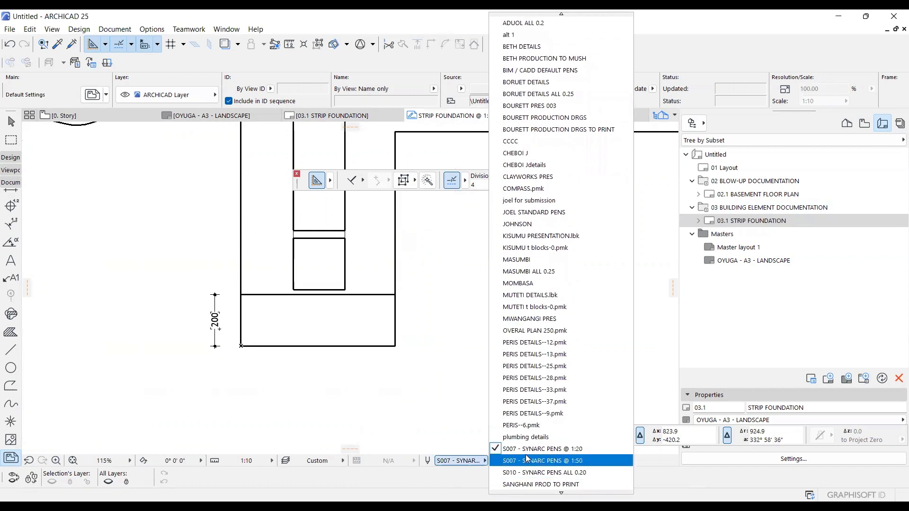
{"action": "left_click", "coordinate": [536, 452]}
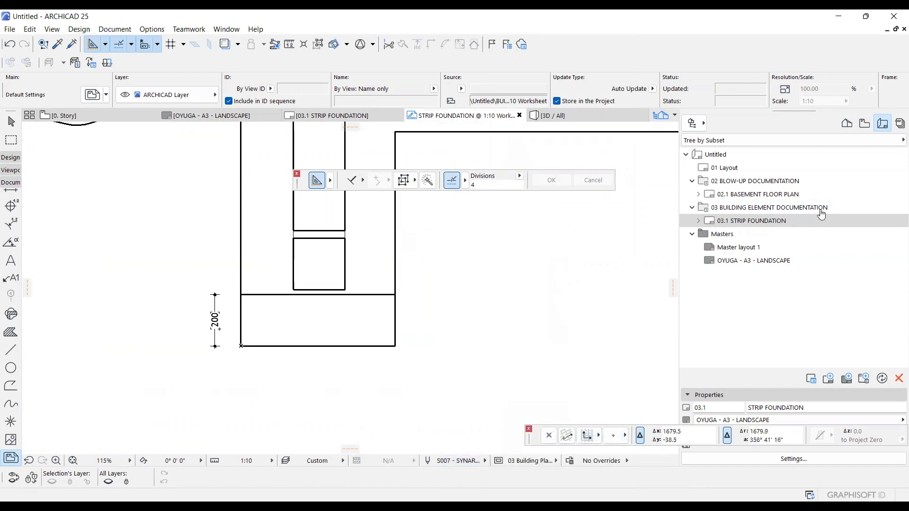
Set the pen set of the drawing on the 03.1 STRIP FOUNDATION layout to S007 - SYNARC PENS @ 1:20 and inspect its line weights.
{"action": "double_click", "coordinate": [771, 221]}
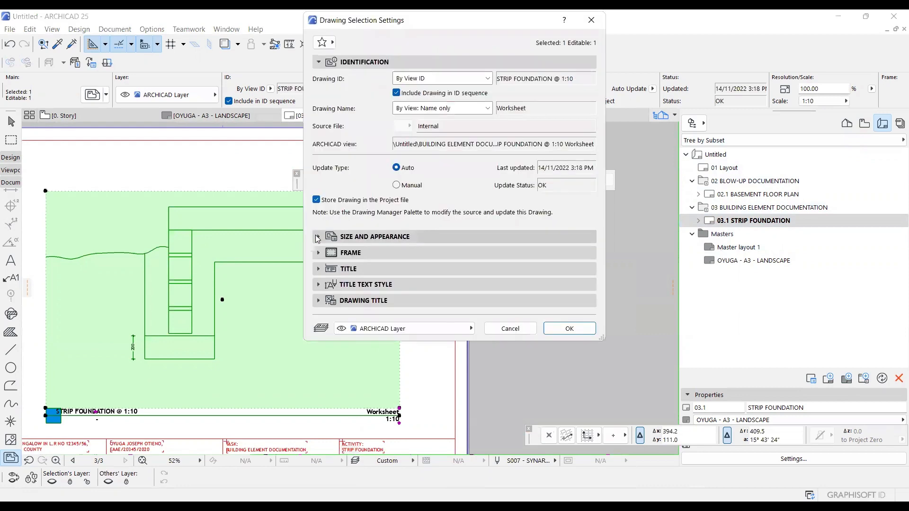
{"action": "left_click", "coordinate": [318, 238]}
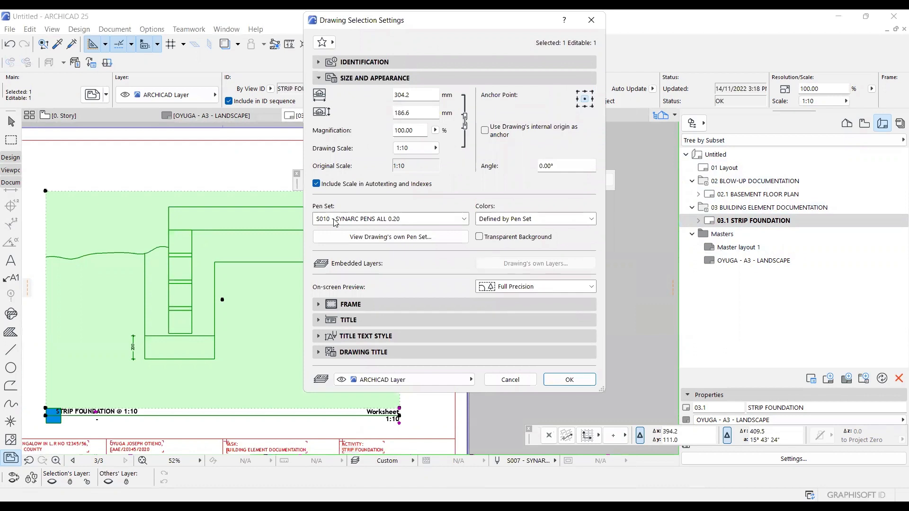
{"action": "left_click", "coordinate": [334, 220]}
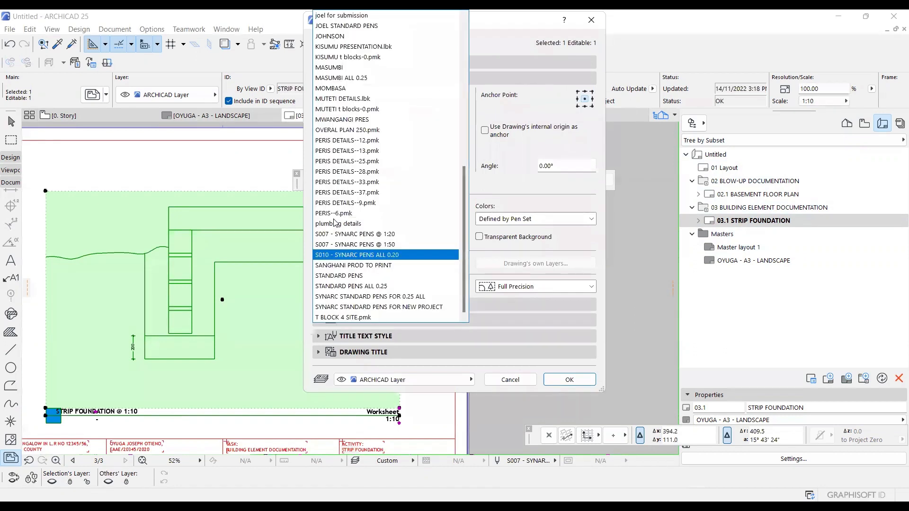
{"action": "left_click", "coordinate": [337, 234]}
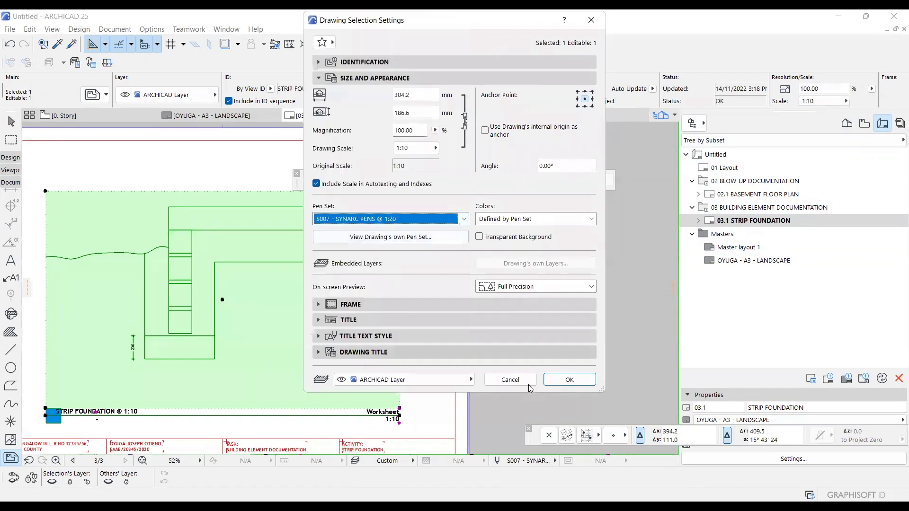
{"action": "left_click", "coordinate": [570, 380]}
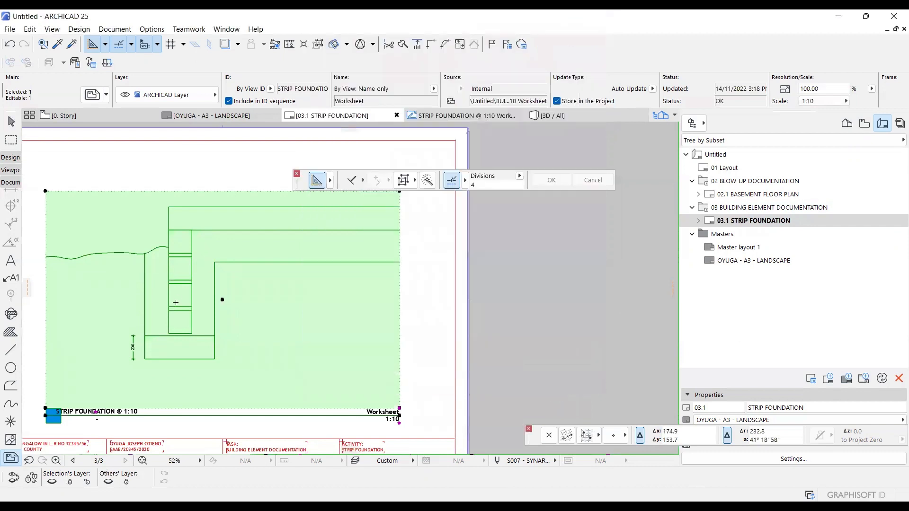
{"action": "scroll", "coordinate": [176, 303], "scroll_direction": "up", "scroll_amount": 5}
{"action": "scroll", "coordinate": [175, 302], "scroll_direction": "down", "scroll_amount": 4}
{"action": "scroll", "coordinate": [176, 308], "scroll_direction": "up", "scroll_amount": 2}
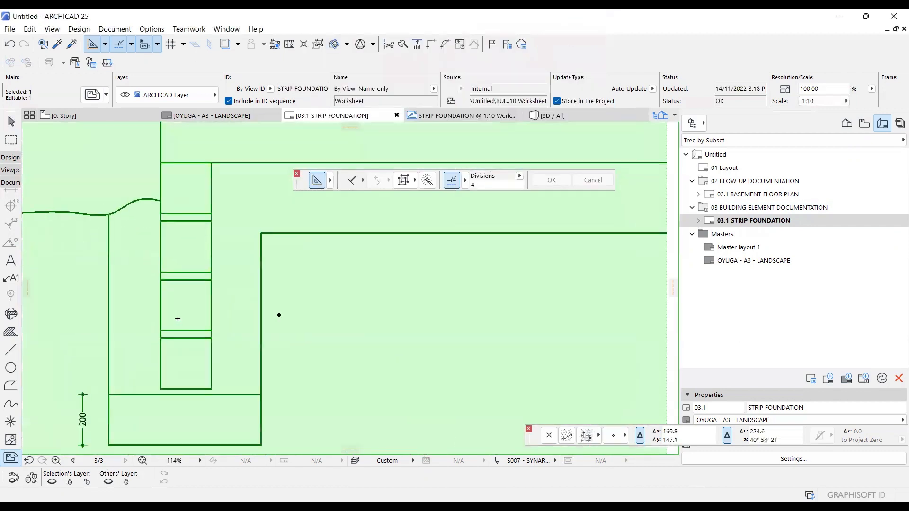
{"action": "scroll", "coordinate": [178, 319], "scroll_direction": "up", "scroll_amount": 4}
{"action": "scroll", "coordinate": [223, 352], "scroll_direction": "down", "scroll_amount": 1}
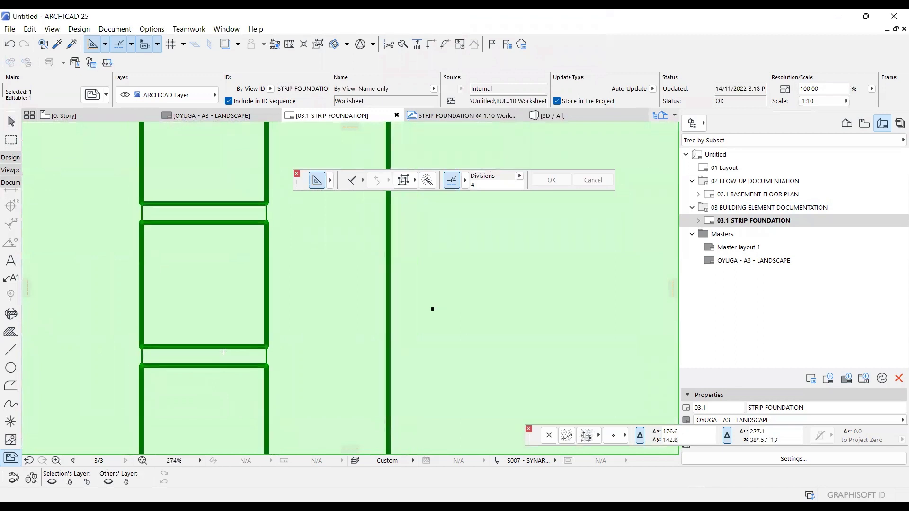
Deselect the drawing and examine the line weights of the foundation wall blocks, mortar joints and slab outline on the layout.
{"action": "scroll", "coordinate": [223, 351], "scroll_direction": "down", "scroll_amount": 5}
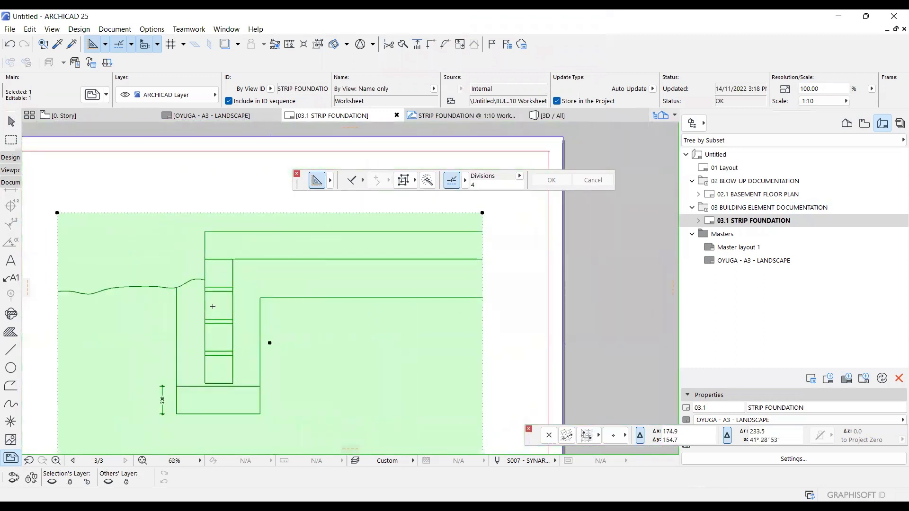
{"action": "scroll", "coordinate": [200, 222], "scroll_direction": "up", "scroll_amount": 3}
{"action": "key", "text": "Escape"}
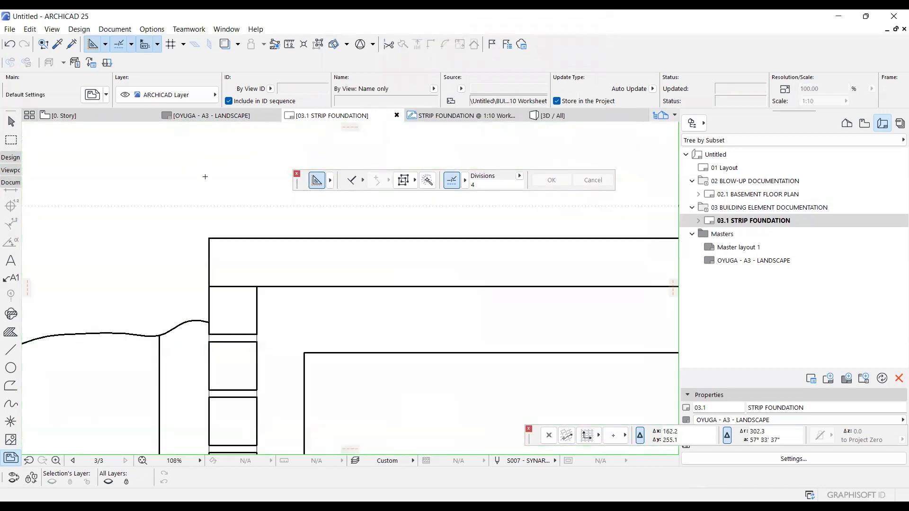
{"action": "scroll", "coordinate": [224, 348], "scroll_direction": "up", "scroll_amount": 9}
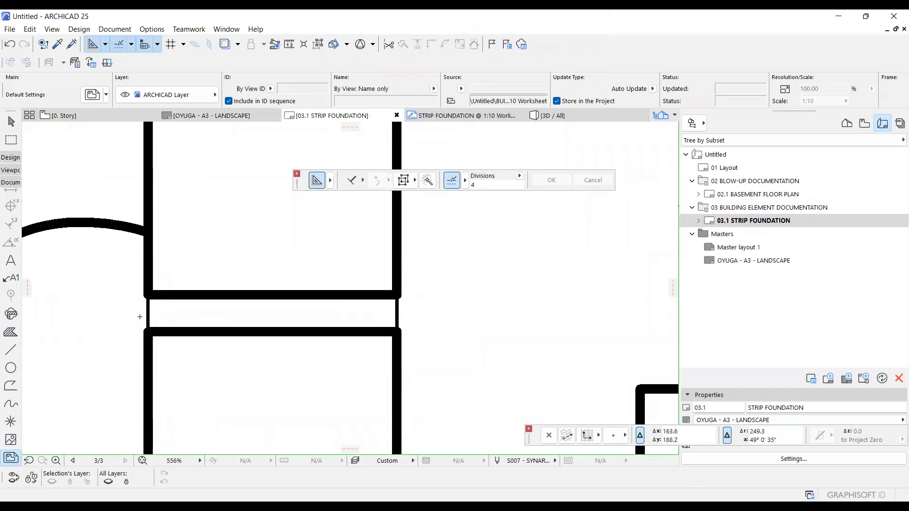
{"action": "scroll", "coordinate": [142, 314], "scroll_direction": "down", "scroll_amount": 10}
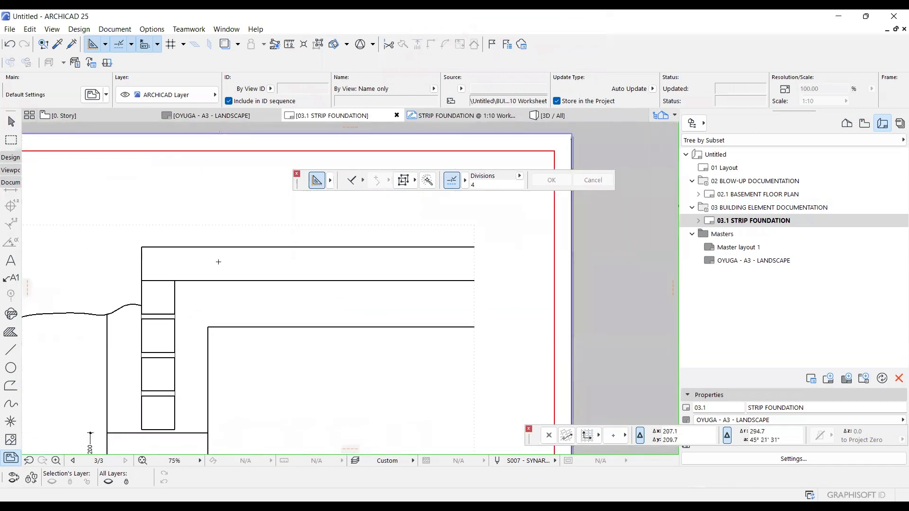
{"action": "scroll", "coordinate": [216, 259], "scroll_direction": "down", "scroll_amount": 3}
Save the layout as a PDF in 02 - RESOURCES, named with the student's surname and "- B.E.D - STRIP FOUNDATIONv2", set to open after saving.
{"action": "key", "text": "ctrl+shift+s"}
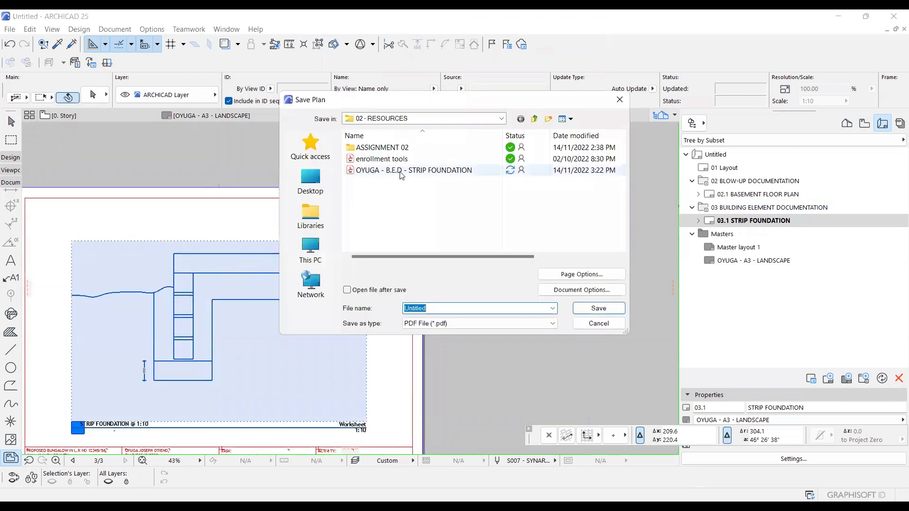
{"action": "left_click", "coordinate": [403, 171]}
{"action": "left_click", "coordinate": [512, 309]}
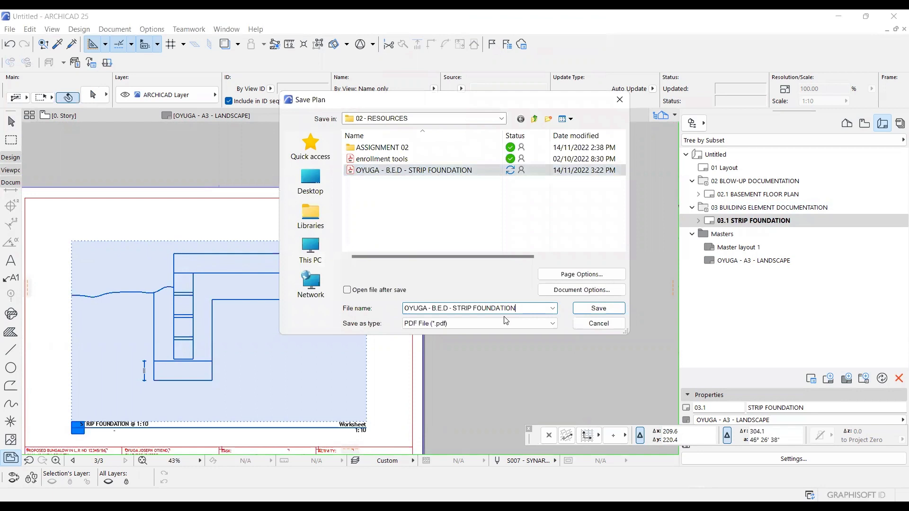
{"action": "type", "text": "V2"}
{"action": "key", "text": "BackSpace"}
{"action": "key", "text": "BackSpace"}
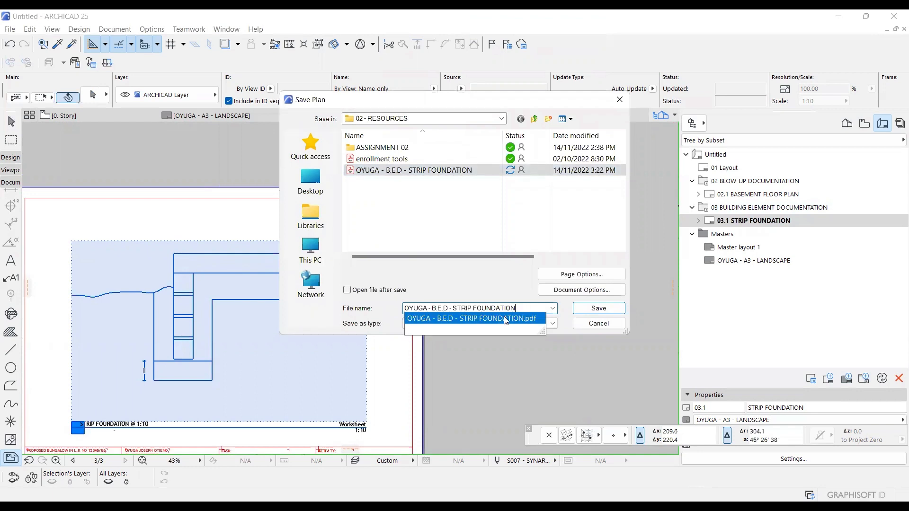
{"action": "type", "text": "v2"}
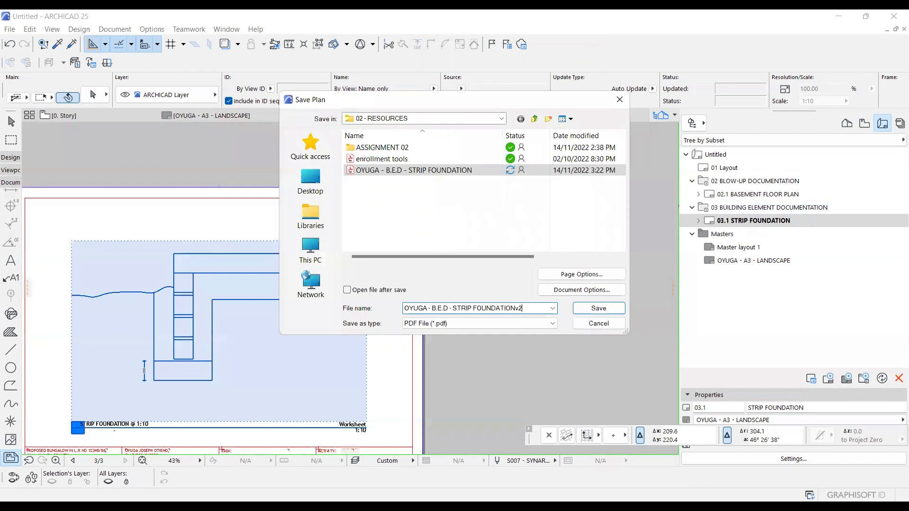
{"action": "left_click", "coordinate": [350, 290]}
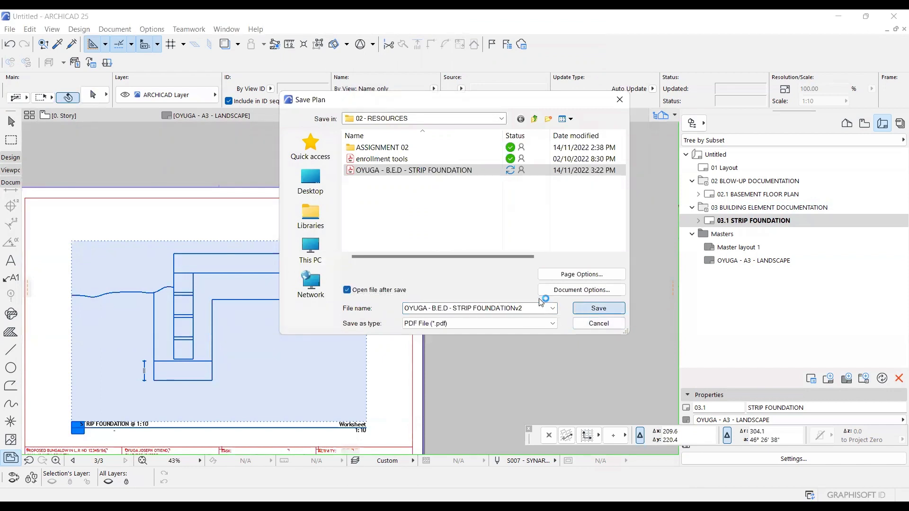
{"action": "key", "text": "Return"}
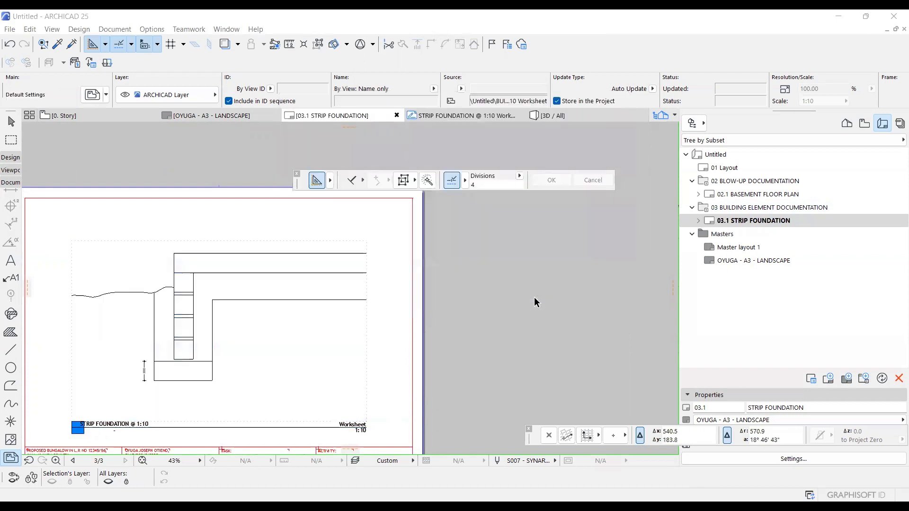